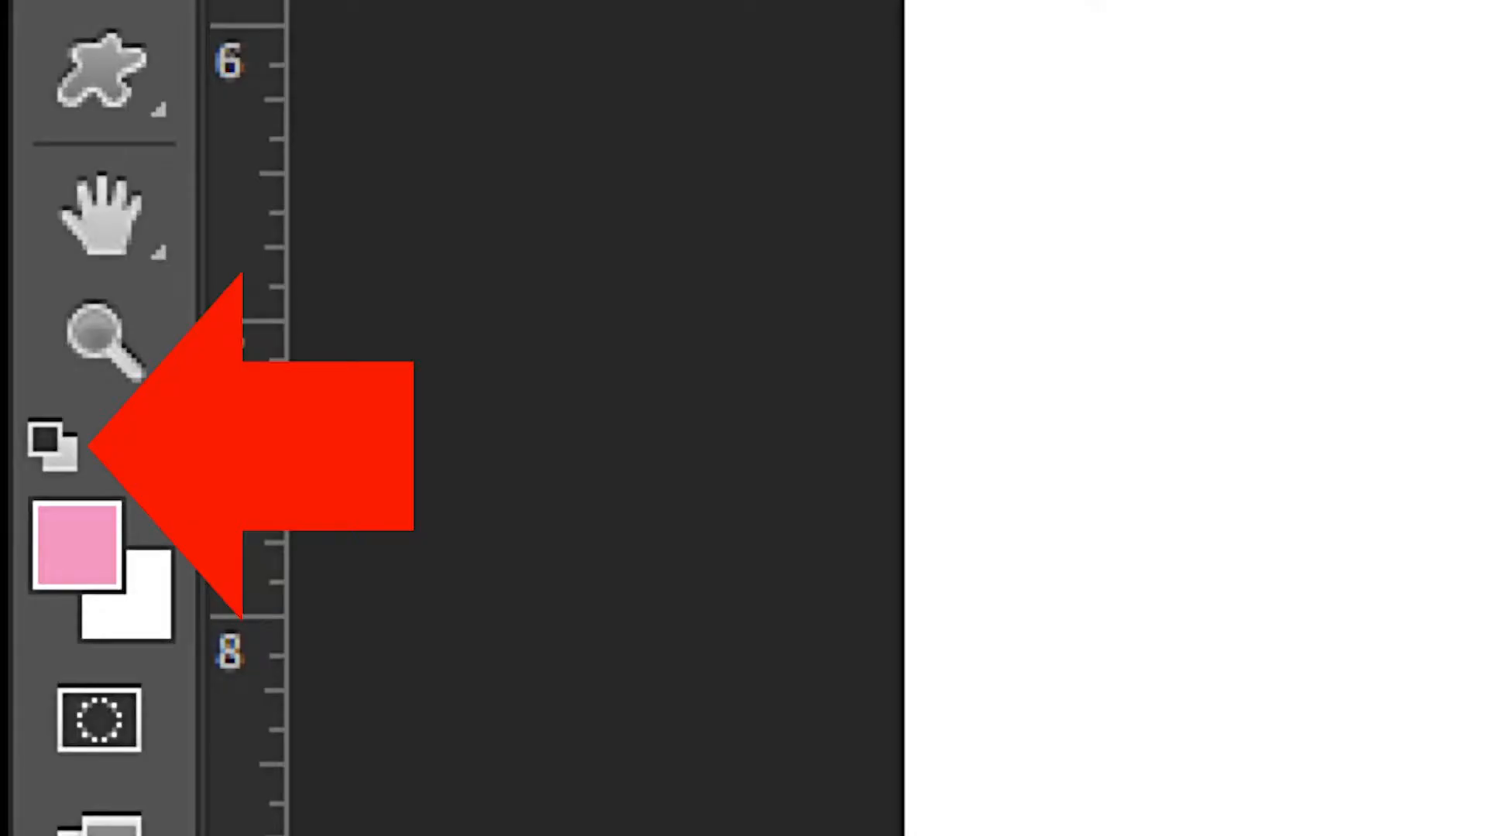
# Reset the foreground and background colors to their defaults, then set the foreground color to hot pink ef08c1.
pyautogui.click(52, 444)
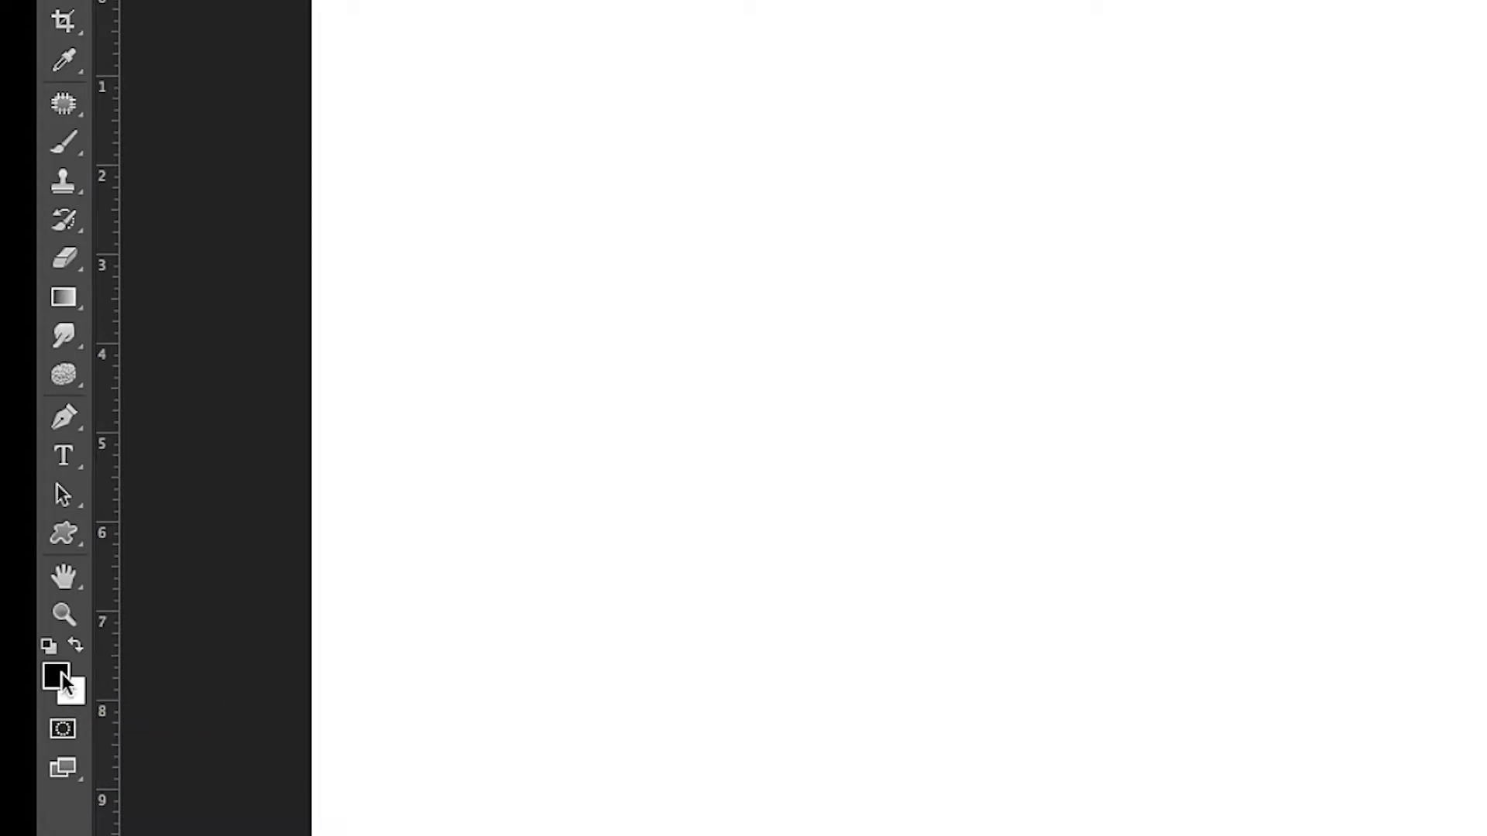
pyautogui.click(59, 676)
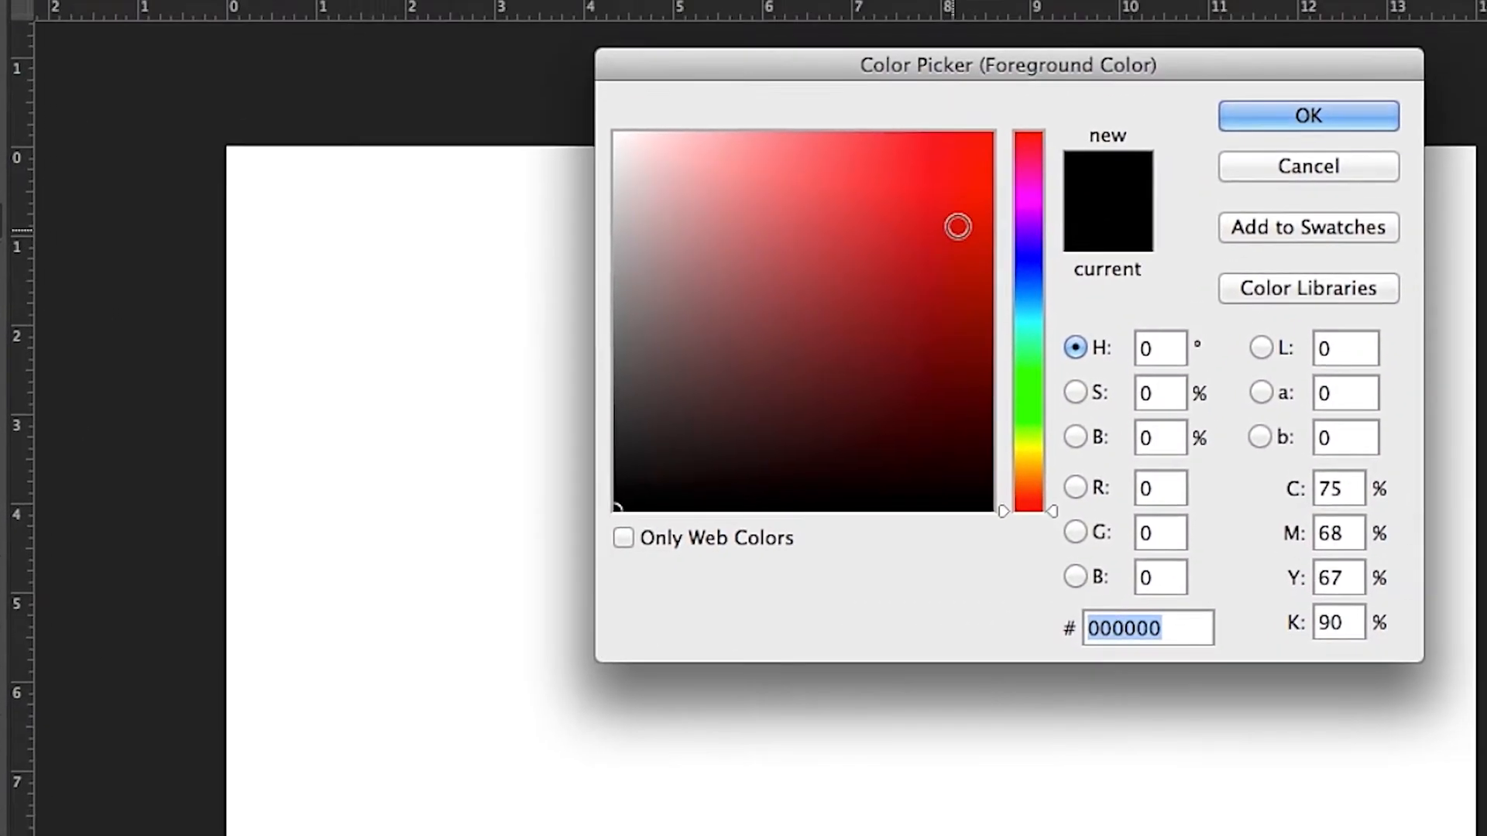
pyautogui.click(1058, 35)
pyautogui.moveTo(956, 230)
pyautogui.mouseDown()
pyautogui.moveTo(956, 190)
pyautogui.moveTo(940, 247)
pyautogui.moveTo(946, 213)
pyautogui.moveTo(983, 233)
pyautogui.moveTo(991, 216)
pyautogui.moveTo(949, 212)
pyautogui.moveTo(971, 177)
pyautogui.mouseUp()
pyautogui.click(1015, 223)
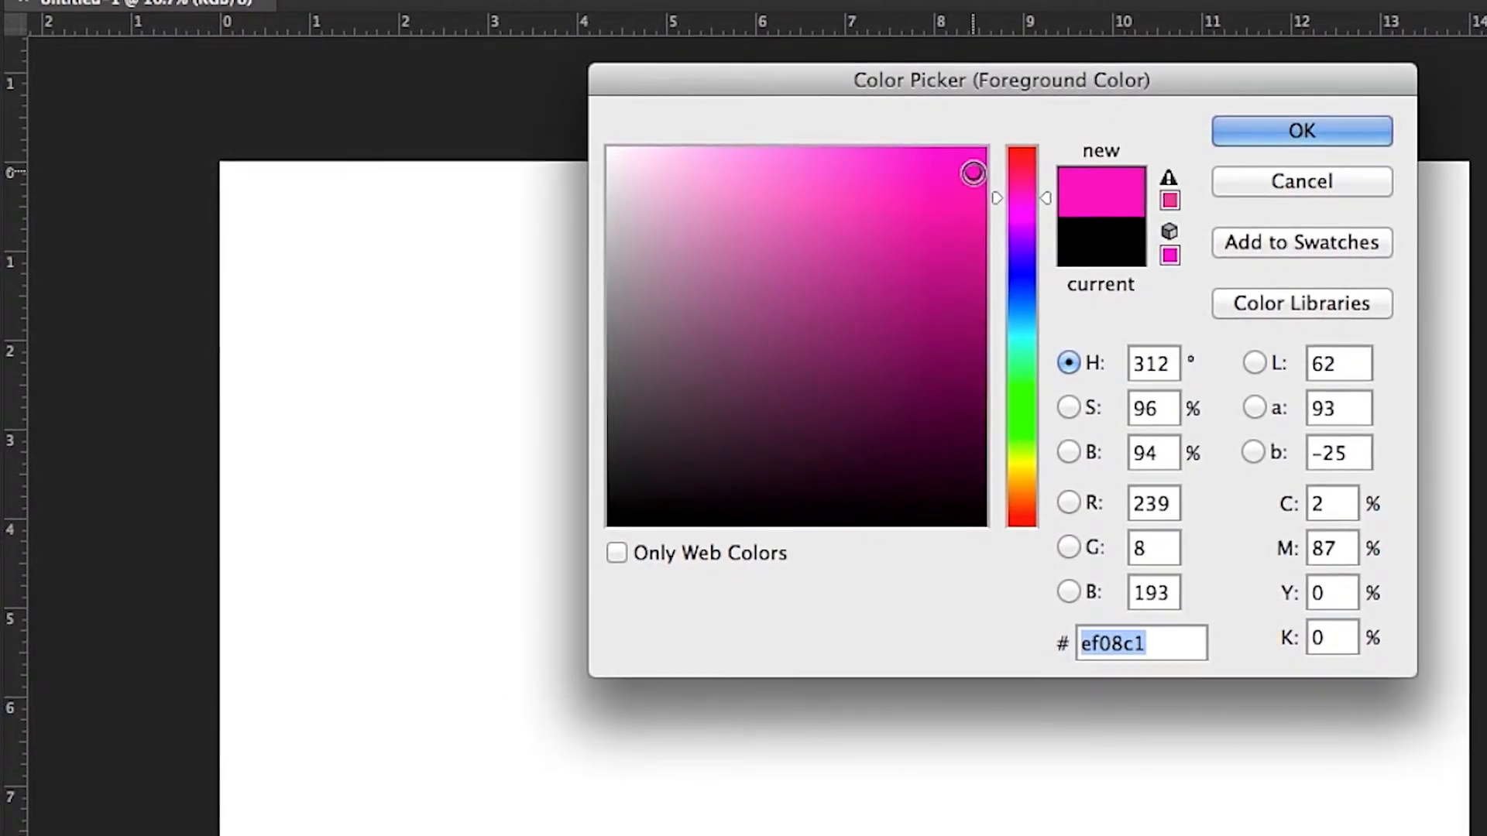
pyautogui.click(1274, 130)
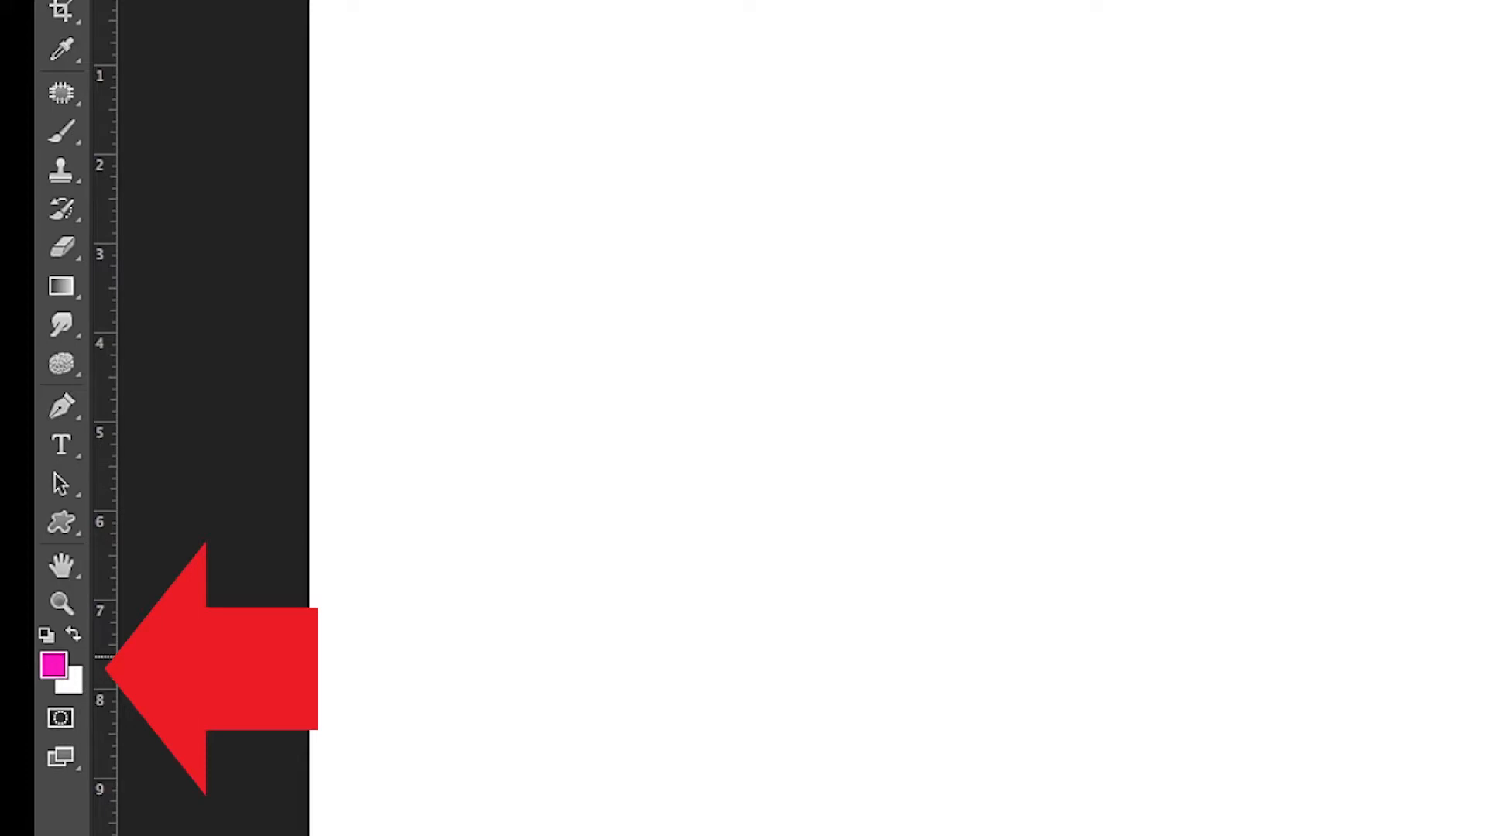
# Change the foreground color to purple ac19b9.
pyautogui.click(57, 663)
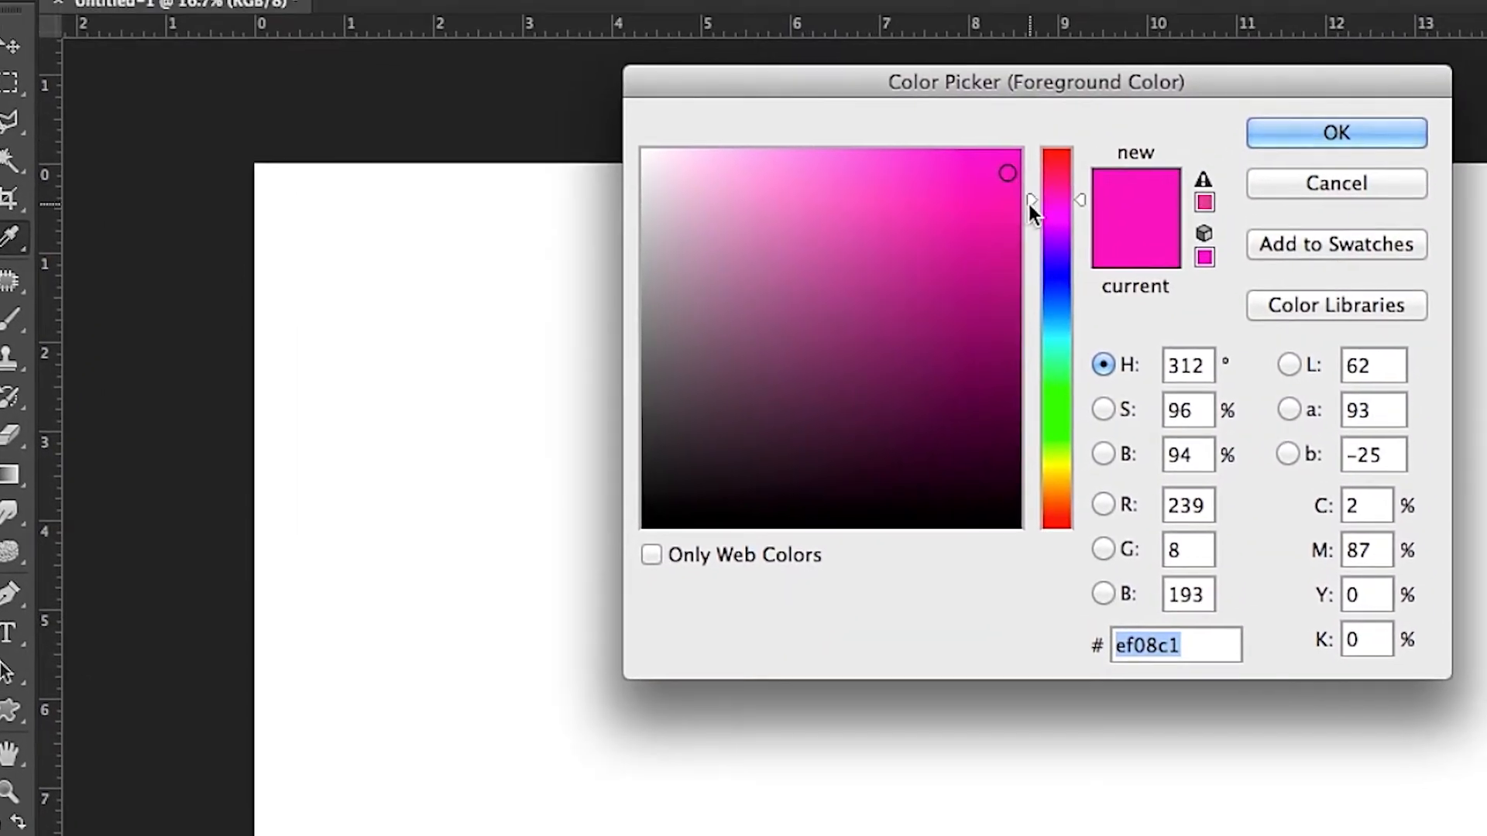
pyautogui.moveTo(1044, 161)
pyautogui.mouseDown()
pyautogui.moveTo(1029, 365)
pyautogui.moveTo(1035, 322)
pyautogui.moveTo(1039, 477)
pyautogui.moveTo(1047, 206)
pyautogui.moveTo(1038, 223)
pyautogui.moveTo(1009, 173)
pyautogui.moveTo(998, 269)
pyautogui.moveTo(925, 240)
pyautogui.moveTo(821, 229)
pyautogui.moveTo(962, 191)
pyautogui.moveTo(965, 239)
pyautogui.moveTo(982, 186)
pyautogui.moveTo(960, 223)
pyautogui.moveTo(967, 246)
pyautogui.moveTo(975, 225)
pyautogui.moveTo(970, 253)
pyautogui.mouseUp()
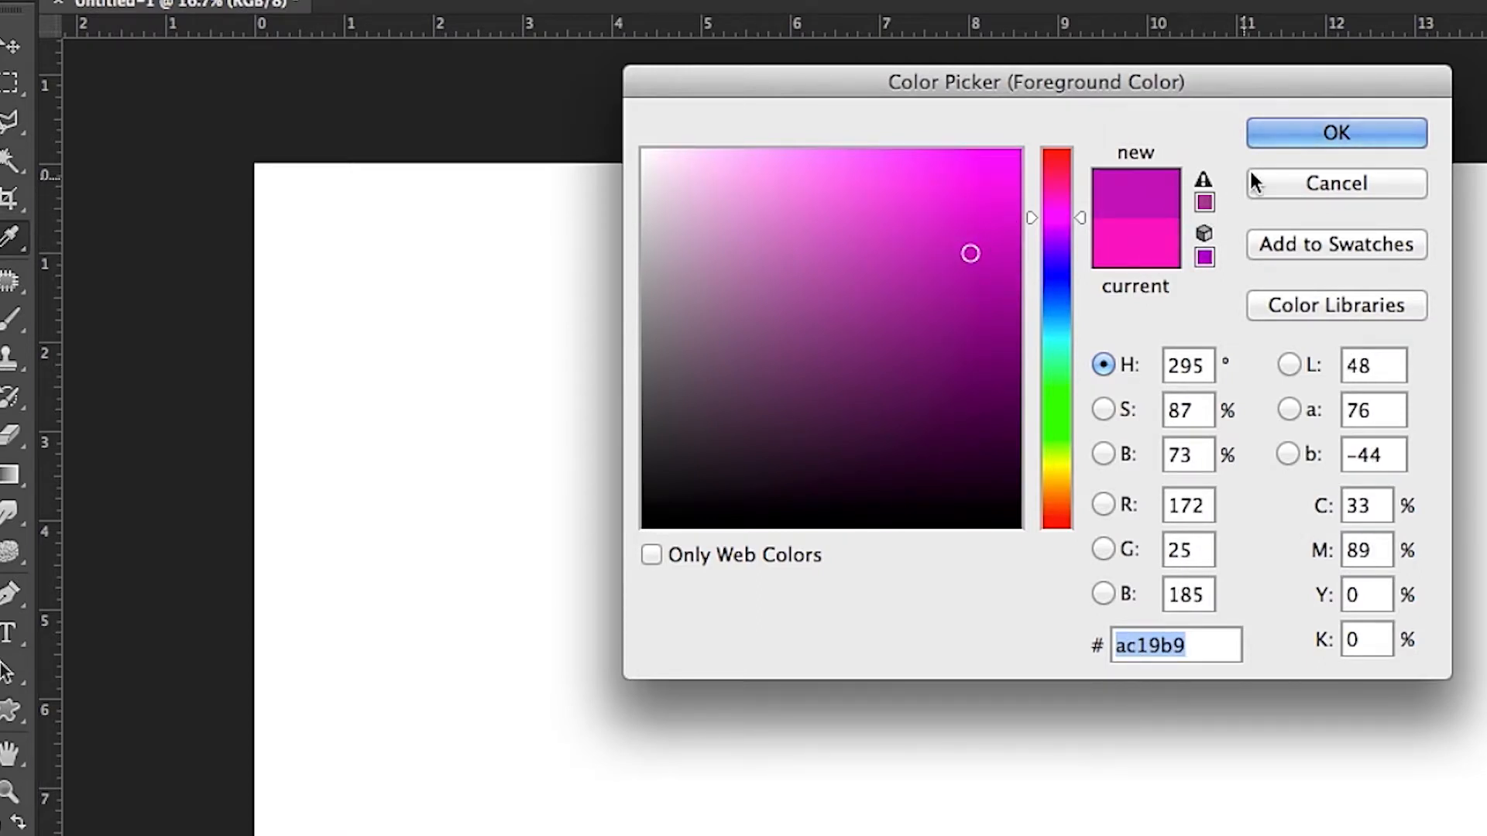
pyautogui.click(1277, 132)
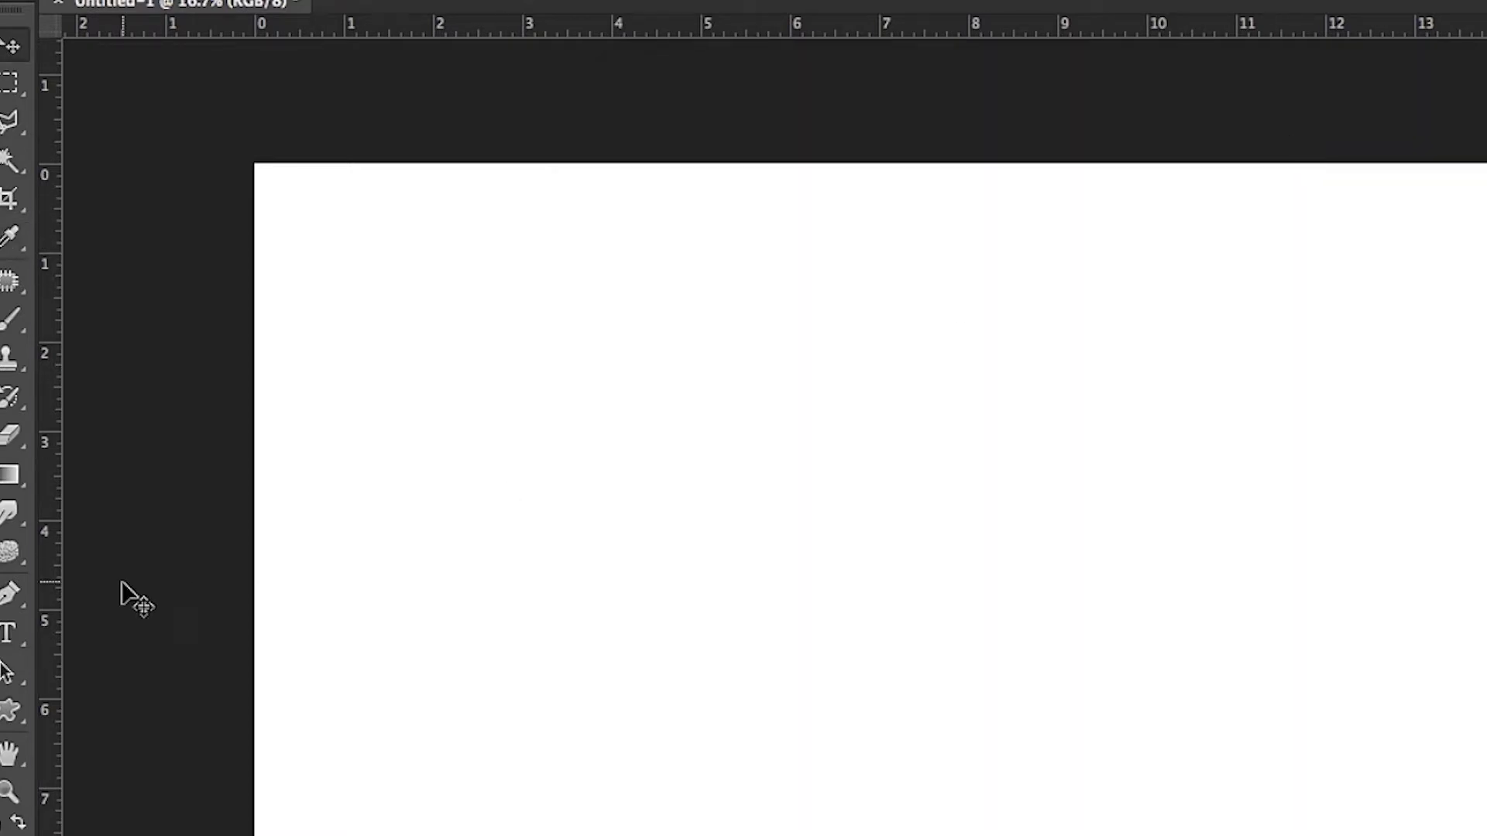
pyautogui.click(27, 688)
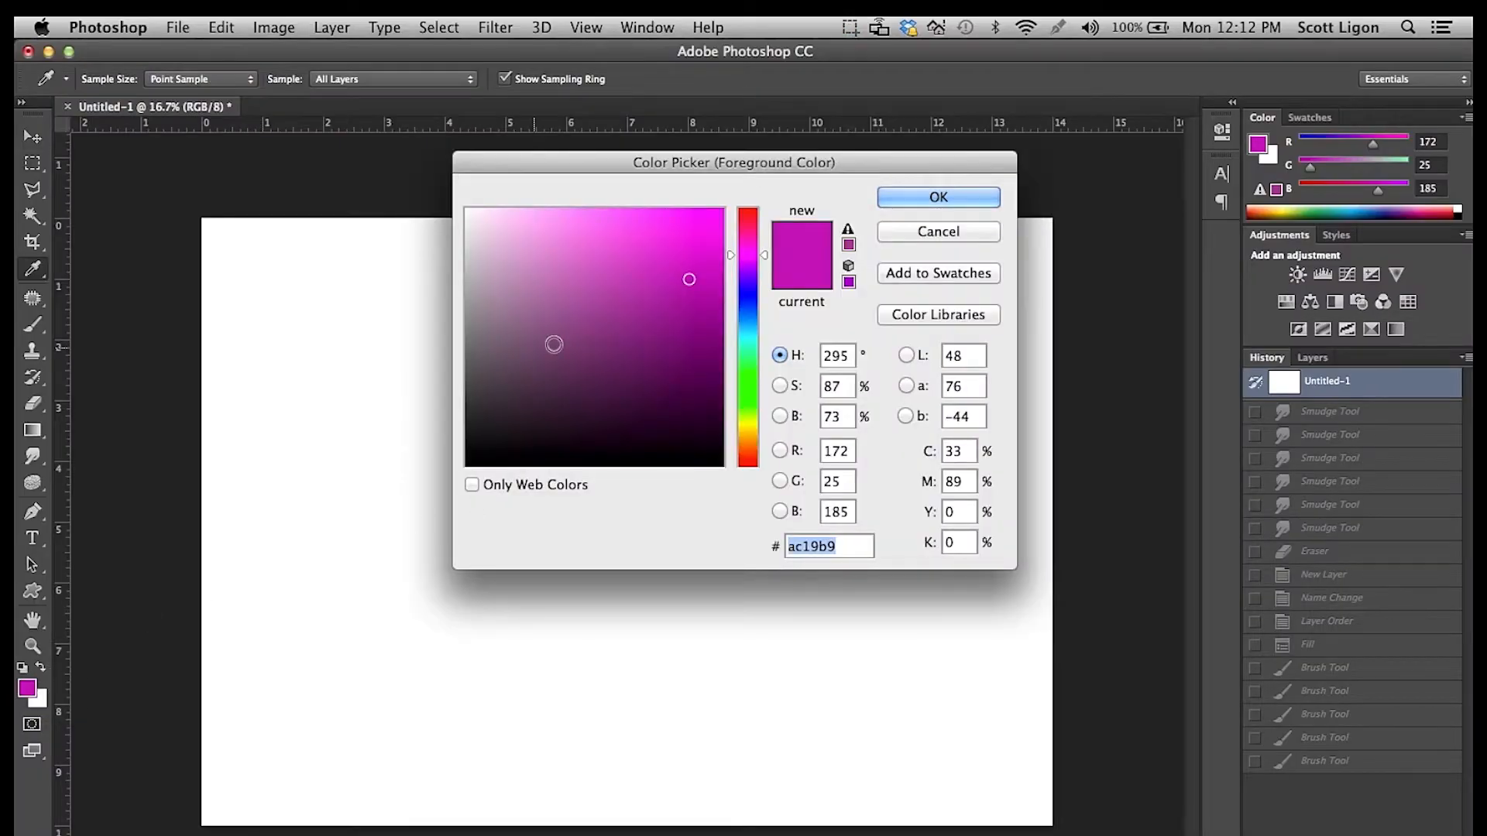
pyautogui.click(916, 233)
pyautogui.press('v')
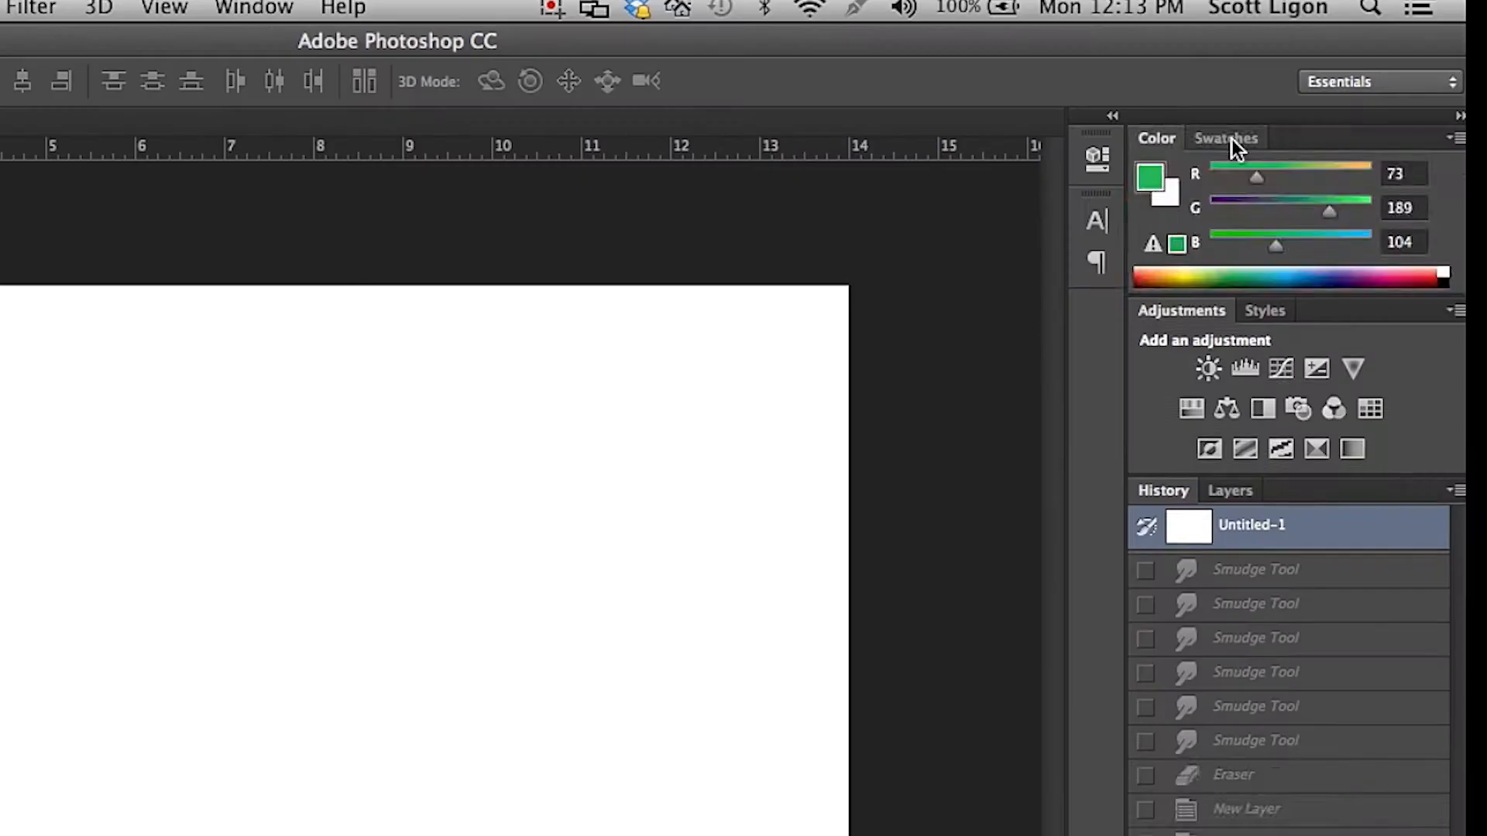
# Display the color swatches and look through the available swatch options and libraries.
pyautogui.click(1309, 117)
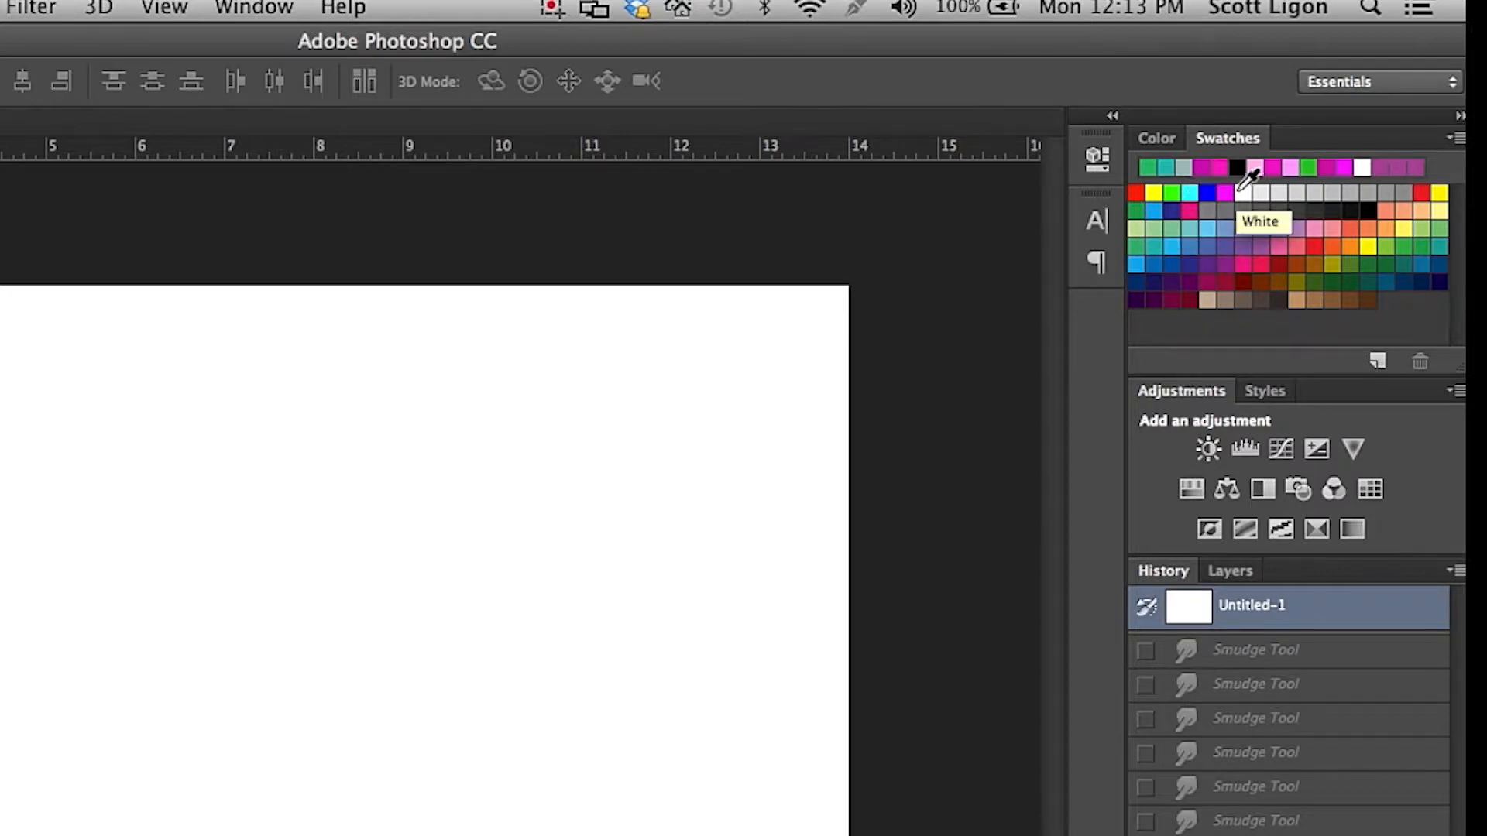
pyautogui.click(1454, 141)
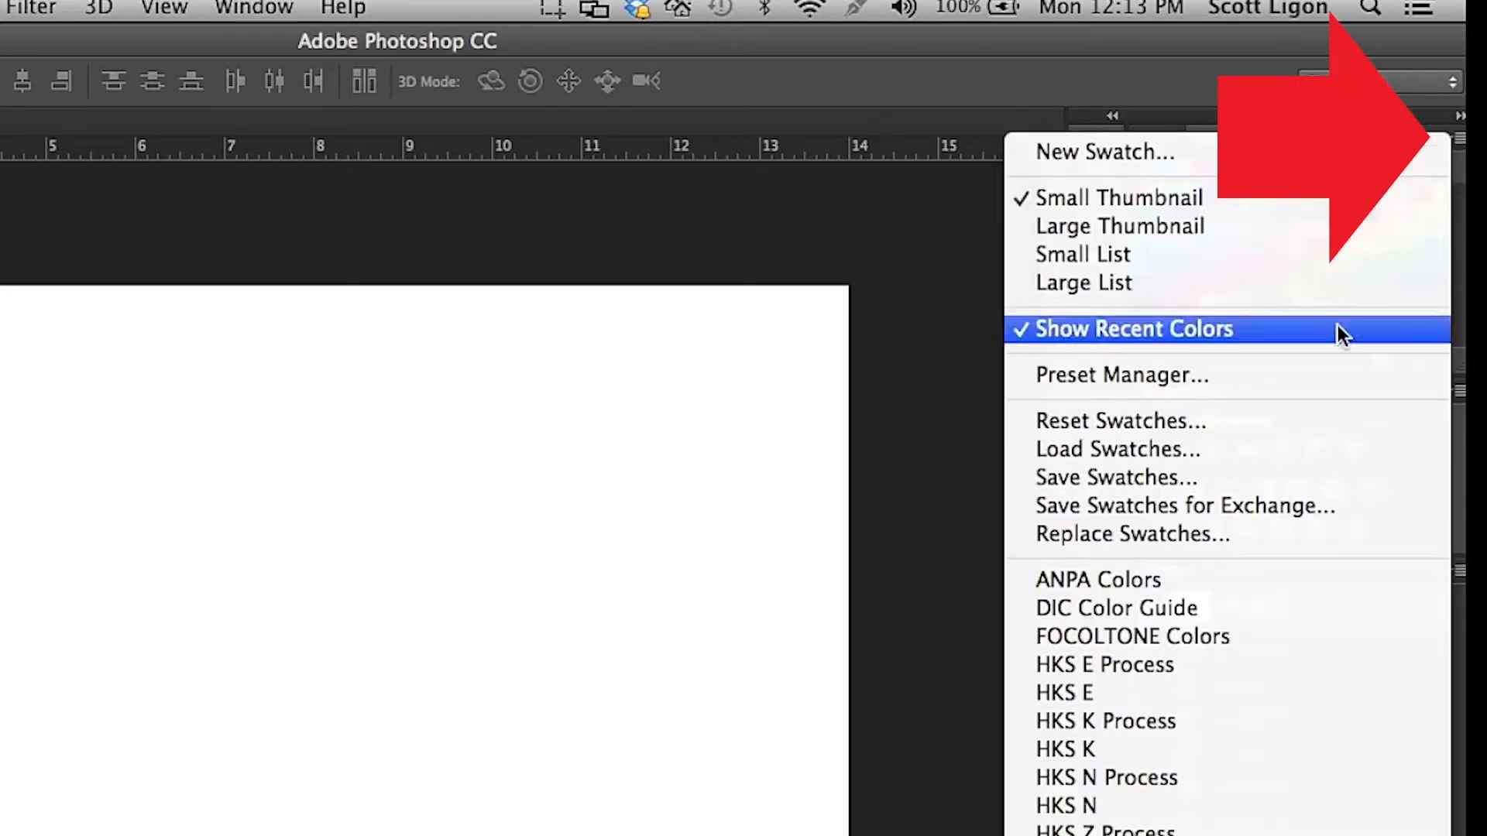
pyautogui.click(1154, 80)
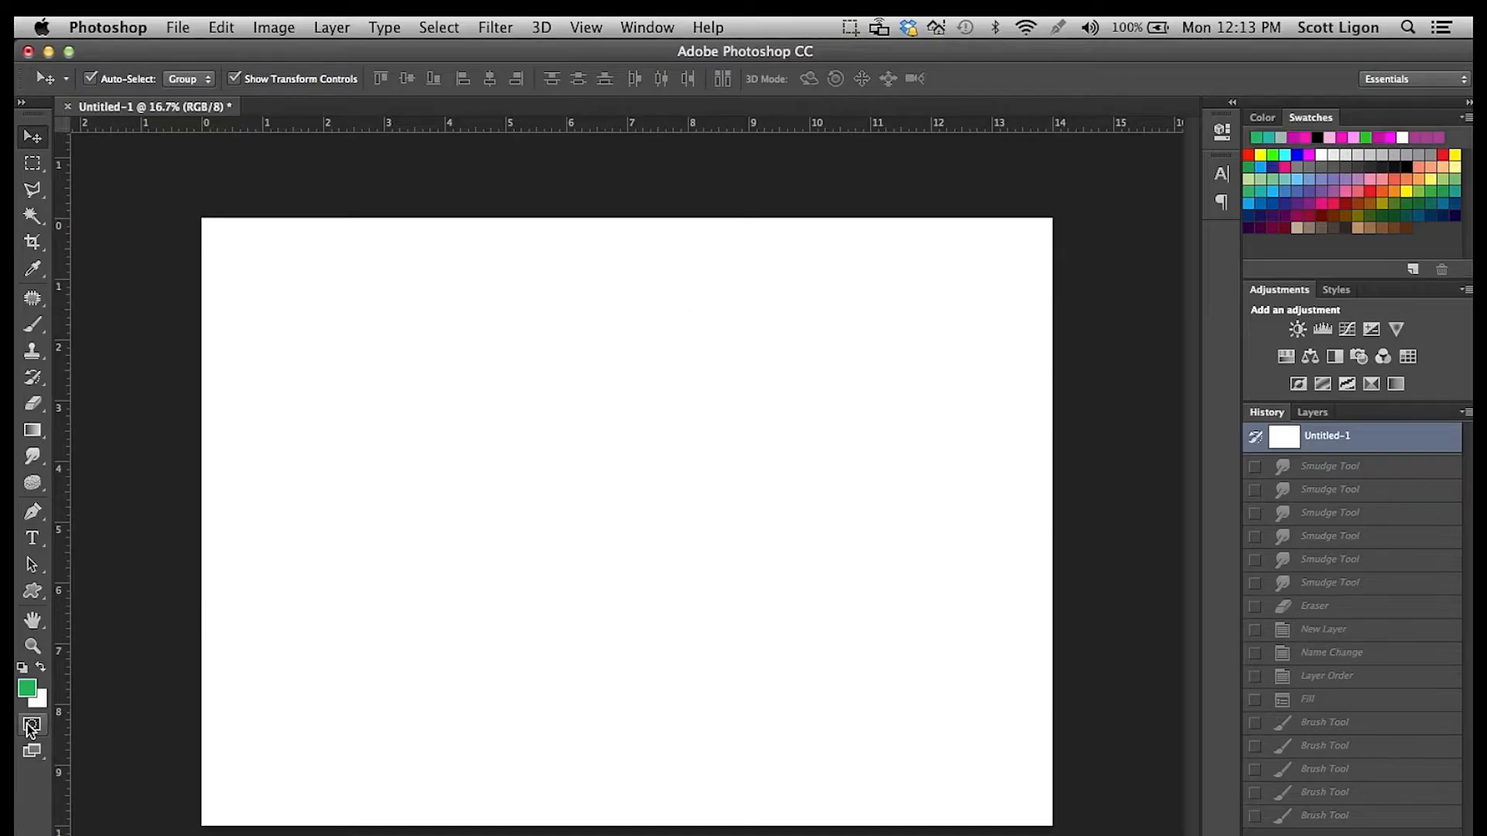
# Set the foreground color to bright green 08e908.
pyautogui.click(30, 689)
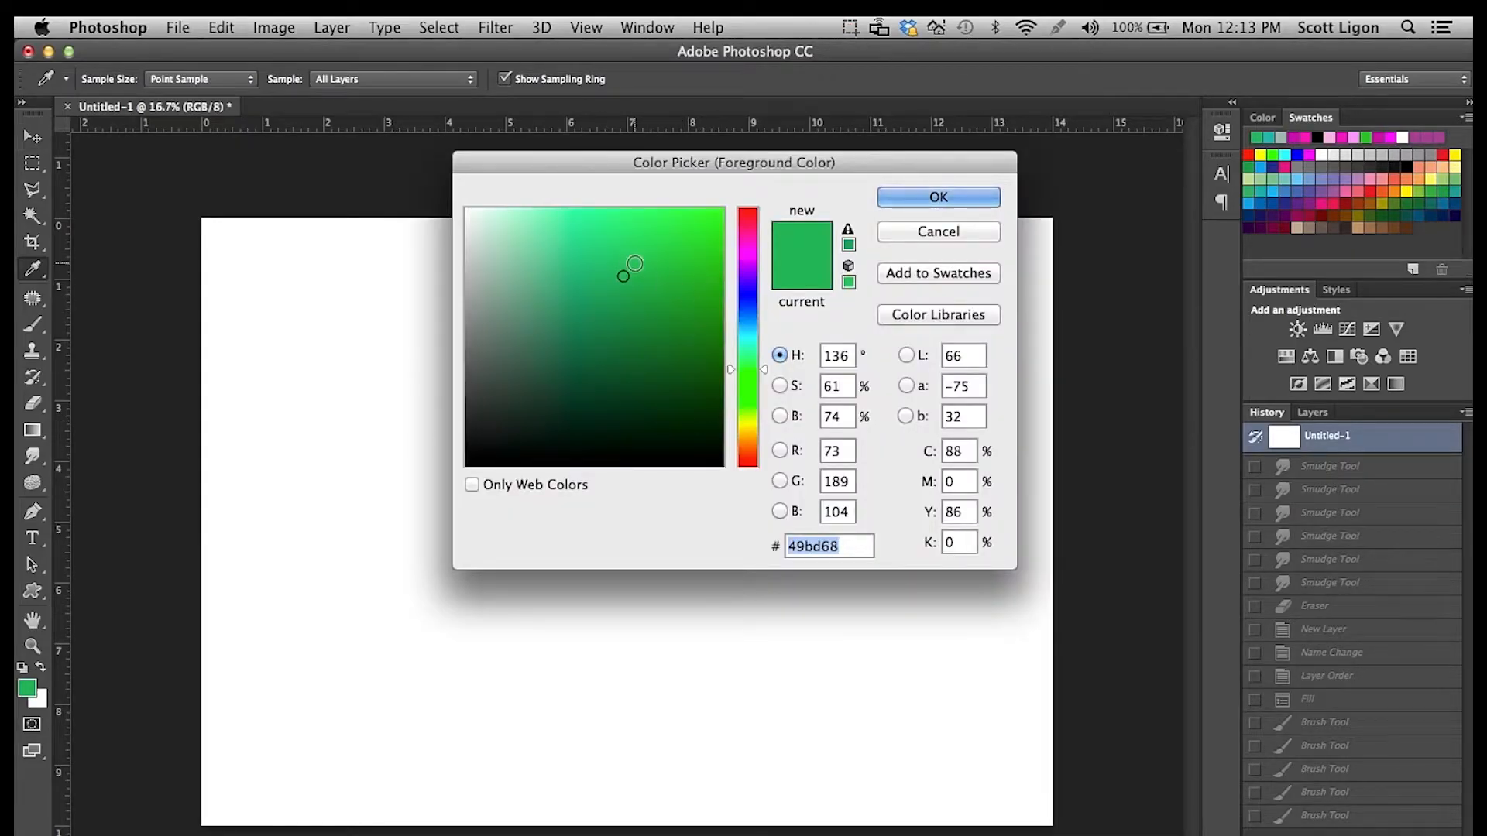
pyautogui.moveTo(661, 262); pyautogui.dragTo(713, 230)
pyautogui.moveTo(732, 366); pyautogui.dragTo(732, 382)
pyautogui.click(947, 201)
pyautogui.press('v')
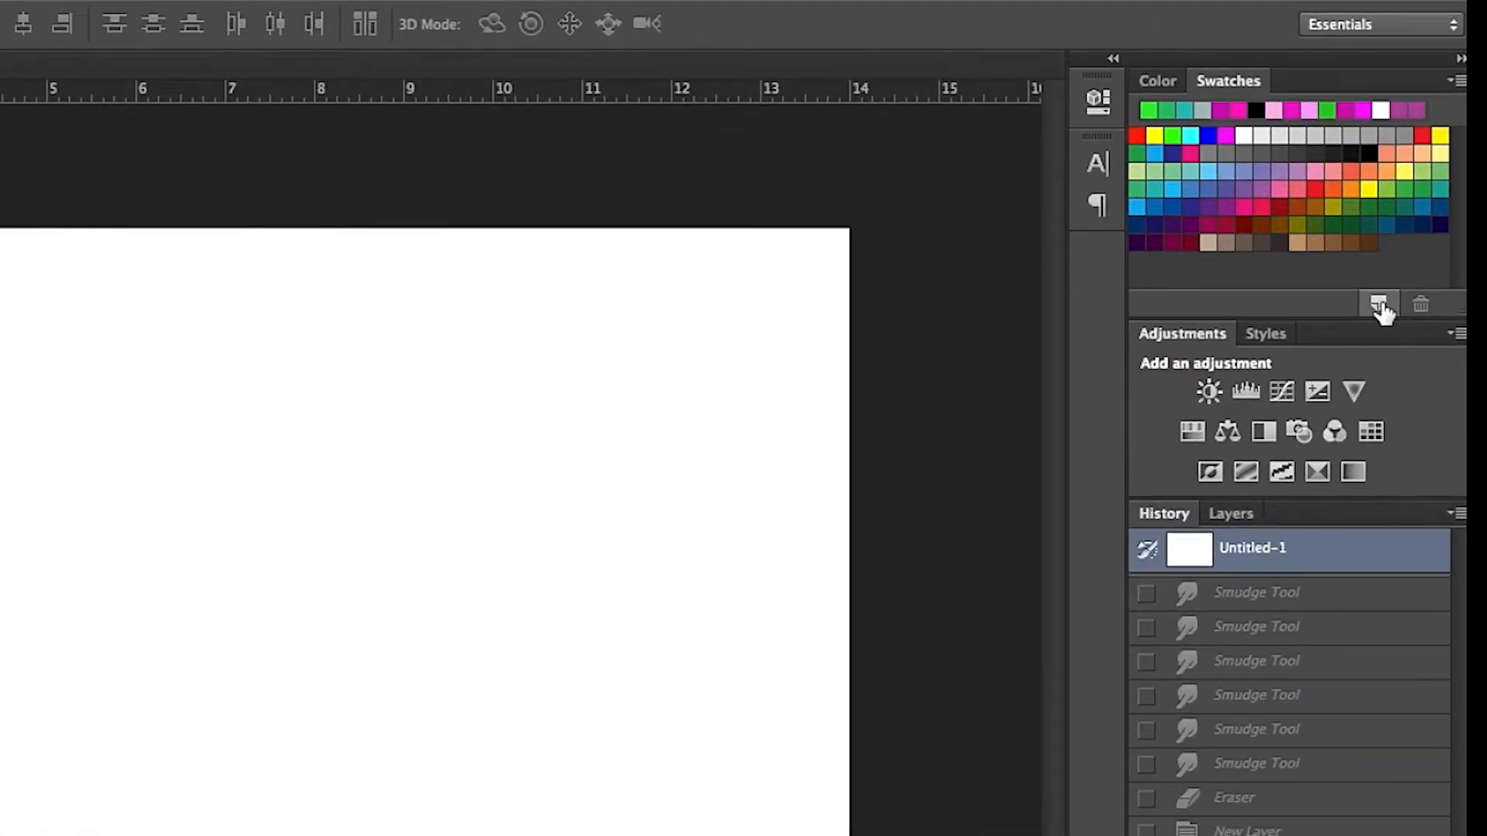
# Save the current foreground color as a new swatch named "basic green".
pyautogui.click(1380, 306)
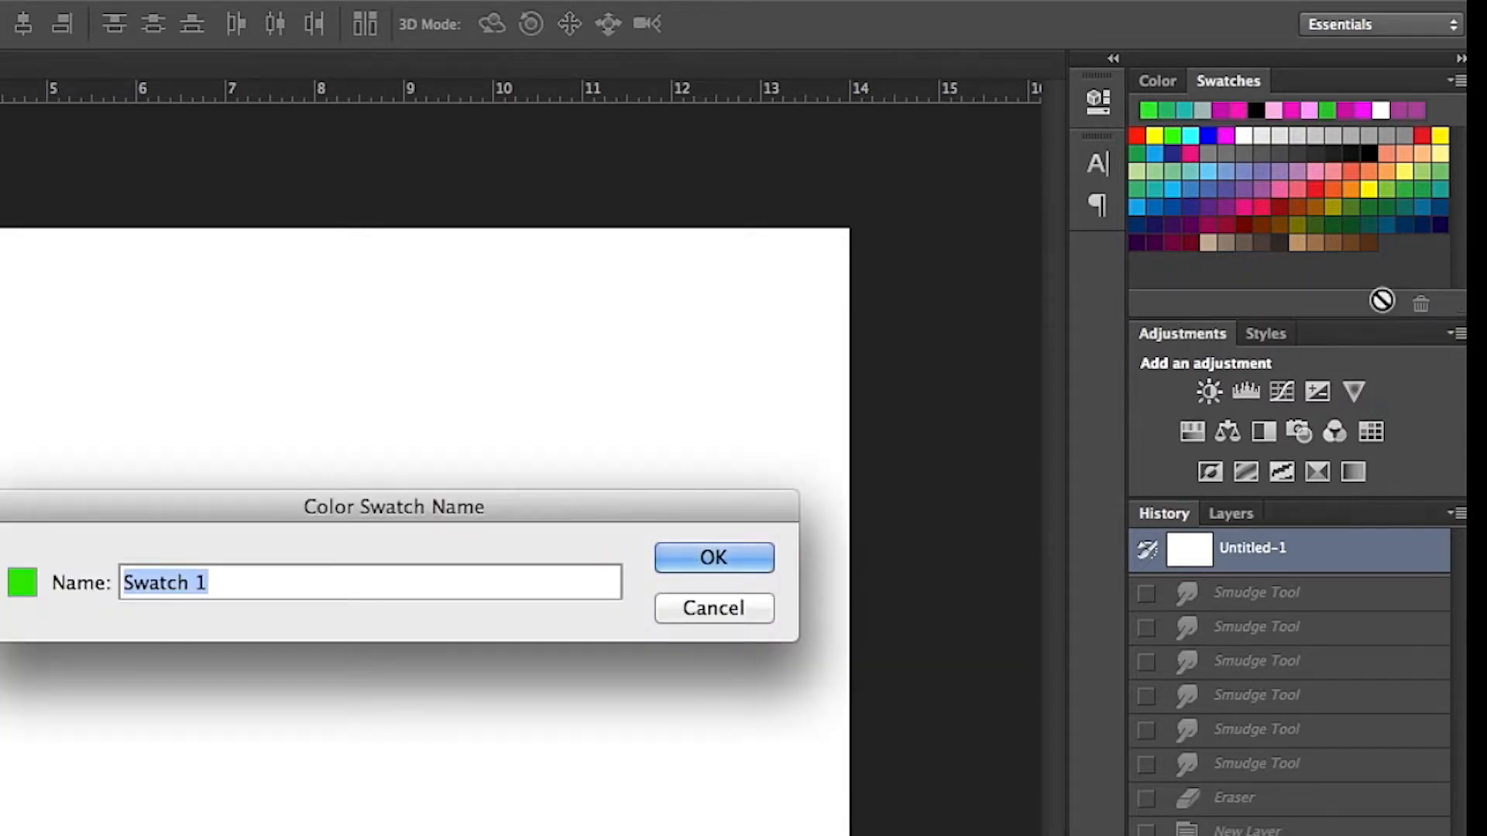
pyautogui.write('ba')
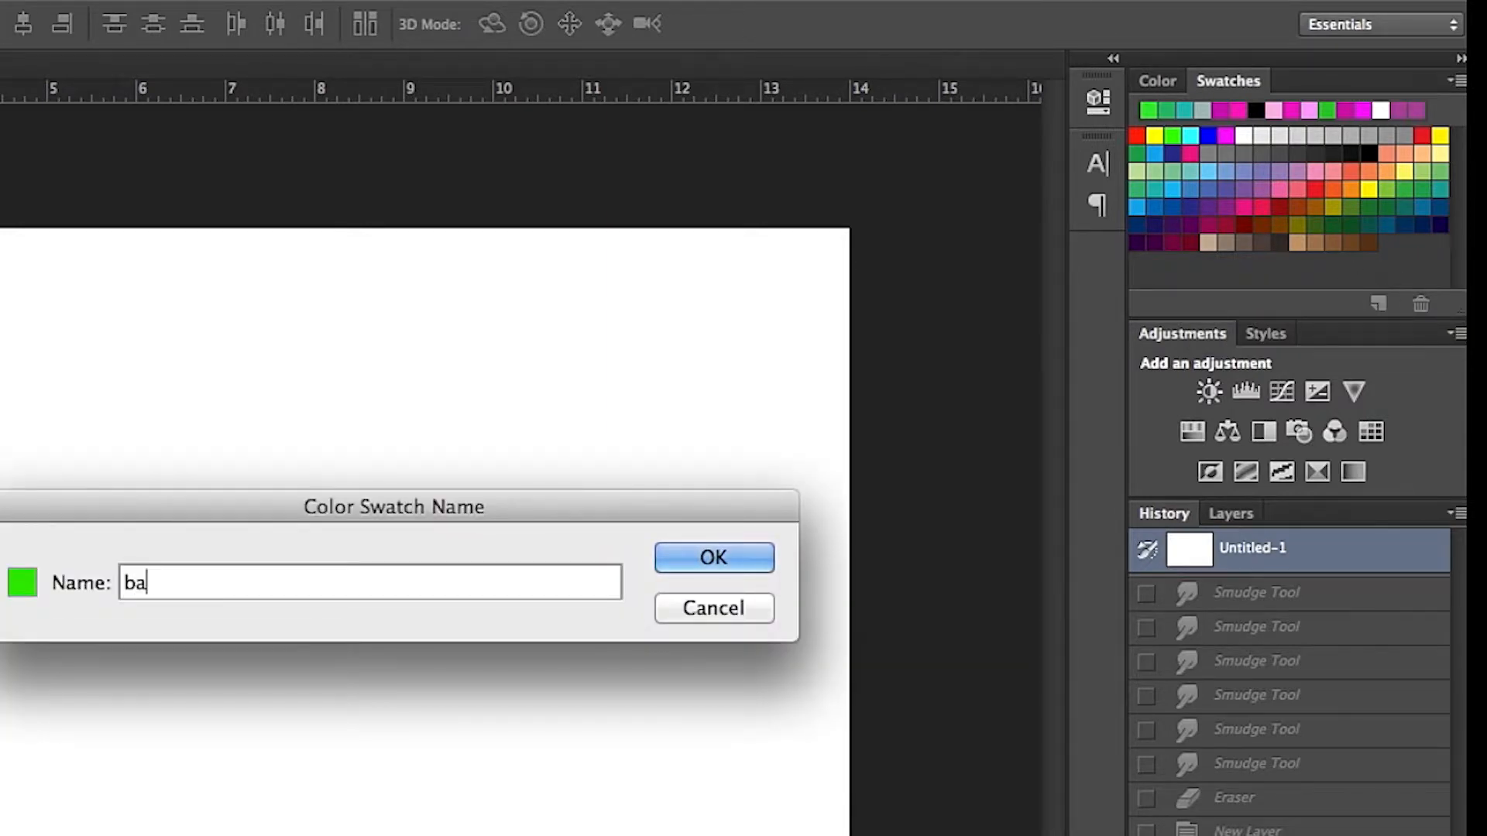
pyautogui.write('sic green')
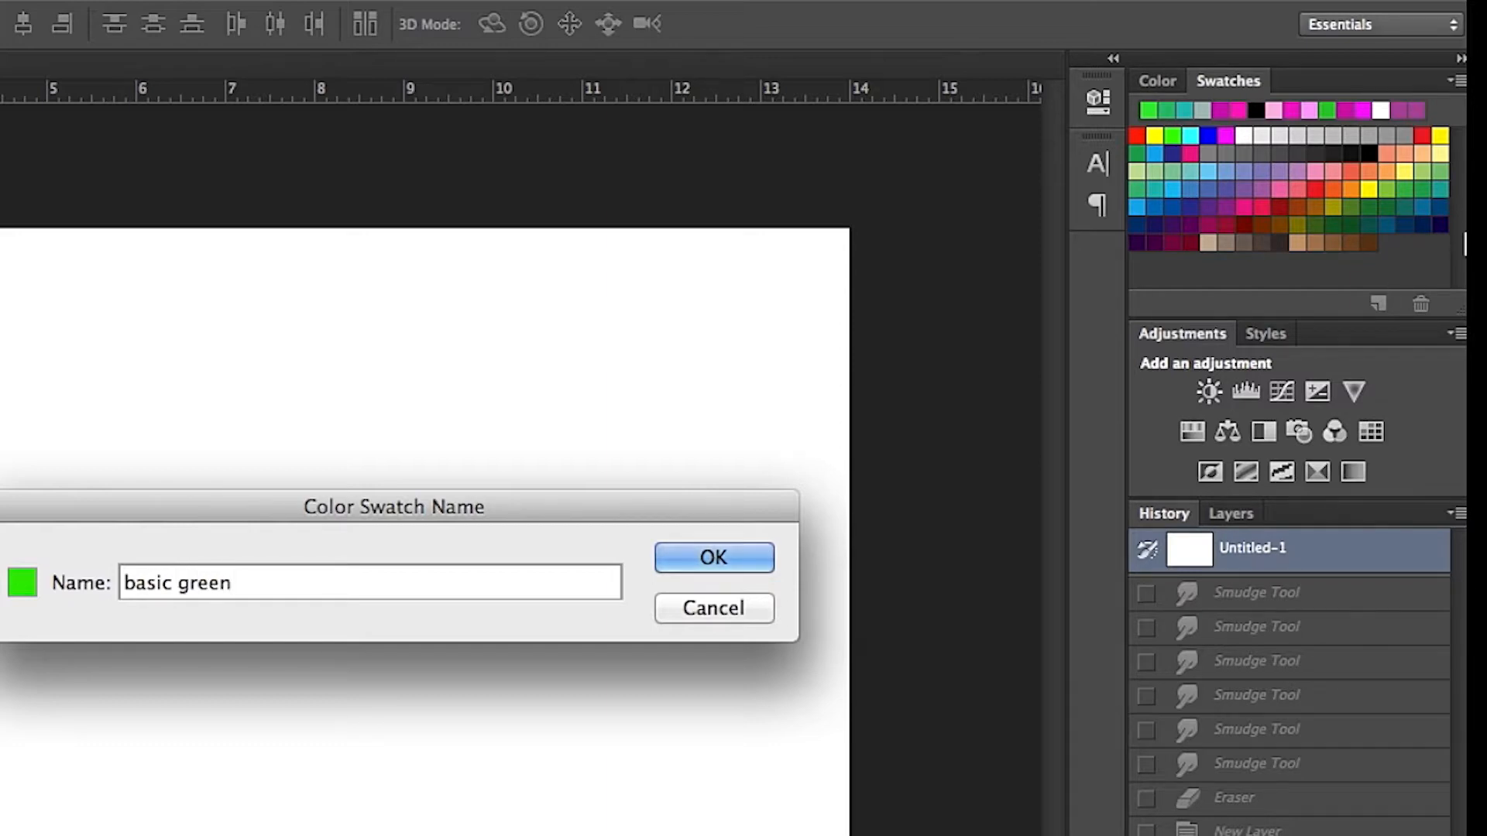
pyautogui.click(717, 556)
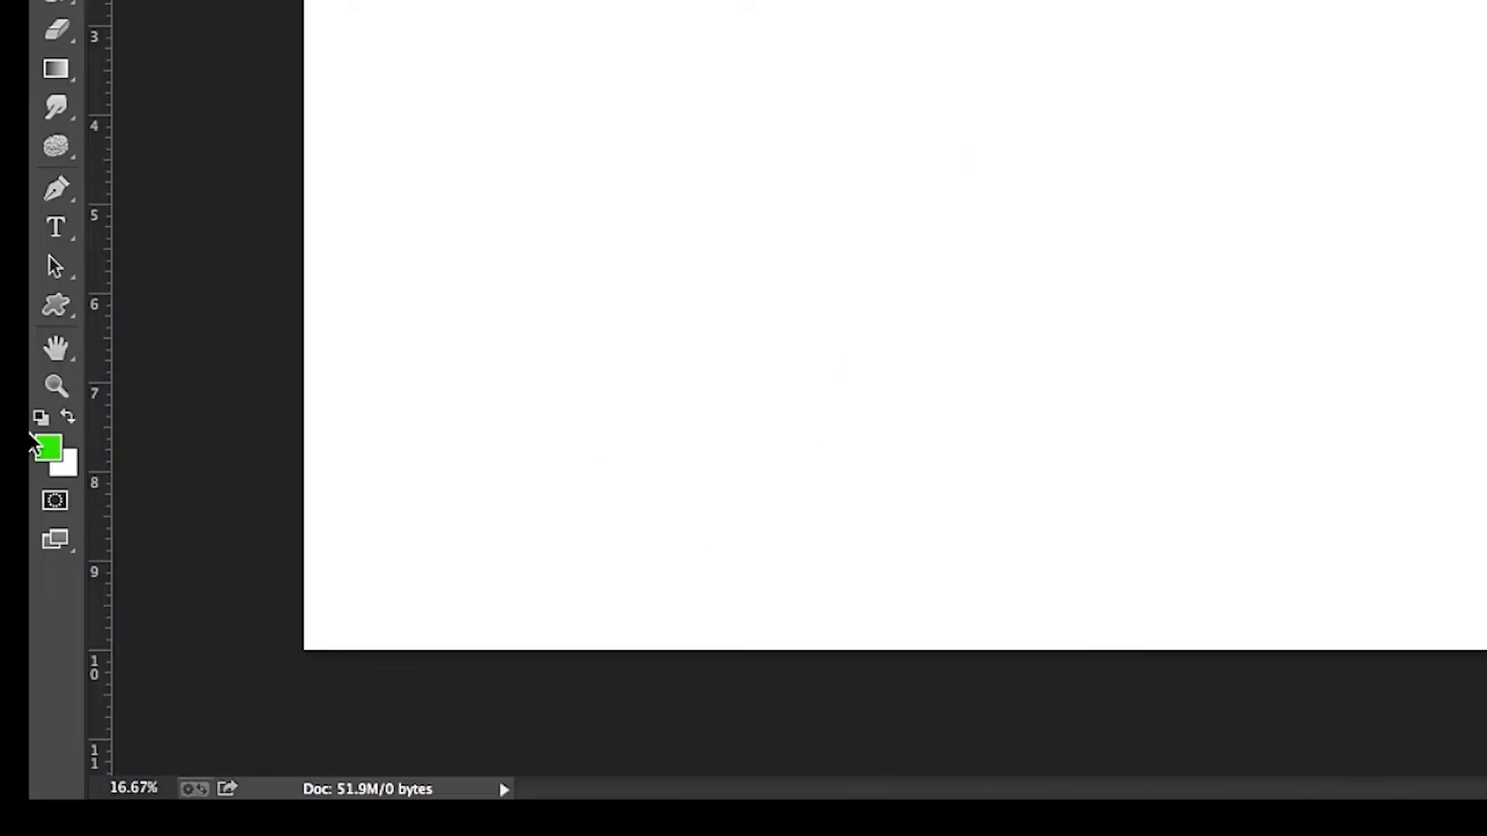
# Darken the foreground color to green 03a903 while keeping the hue at 120°.
pyautogui.click(51, 443)
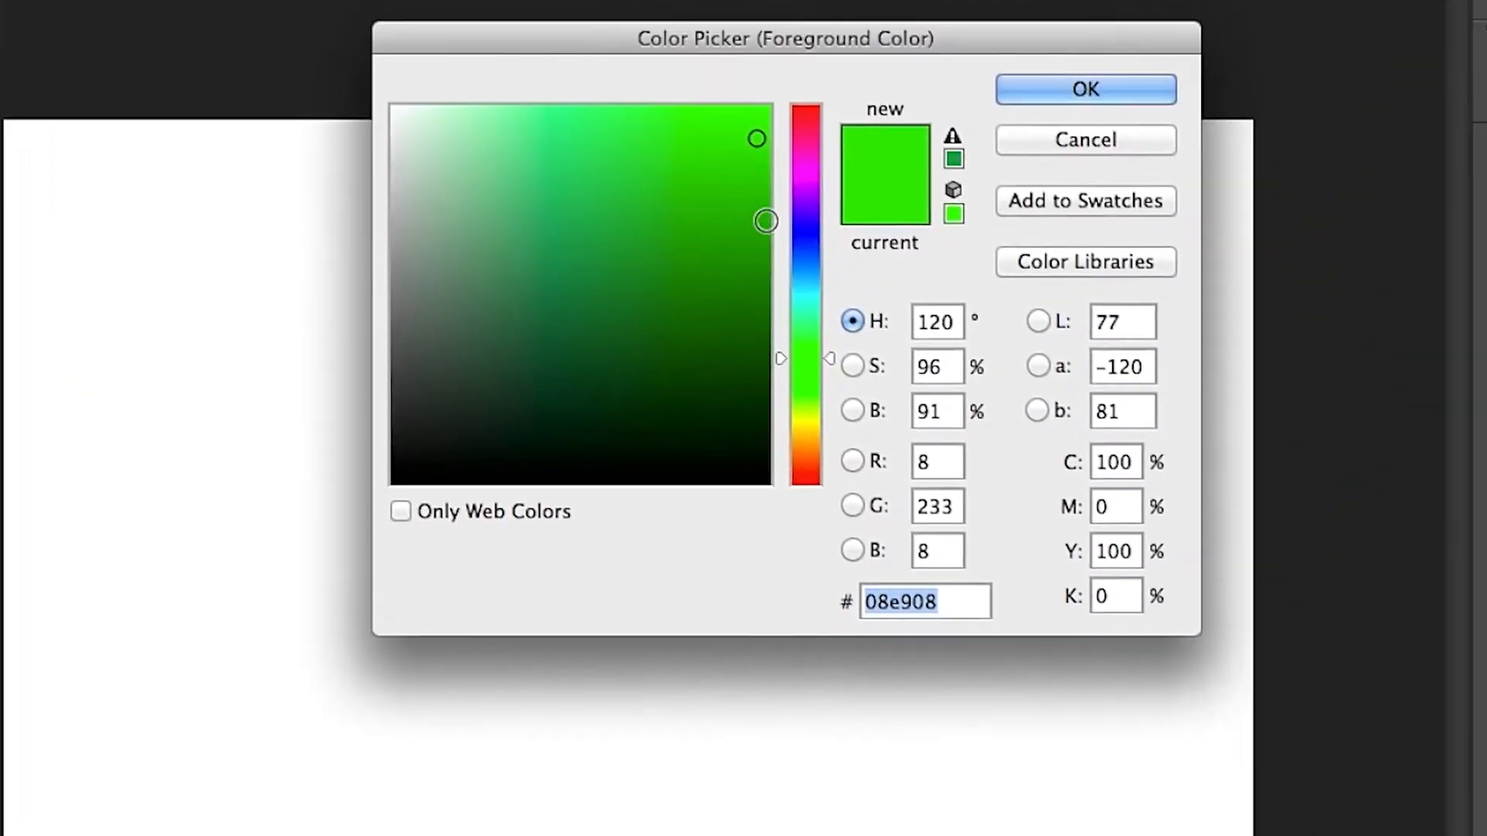
pyautogui.click(743, 247)
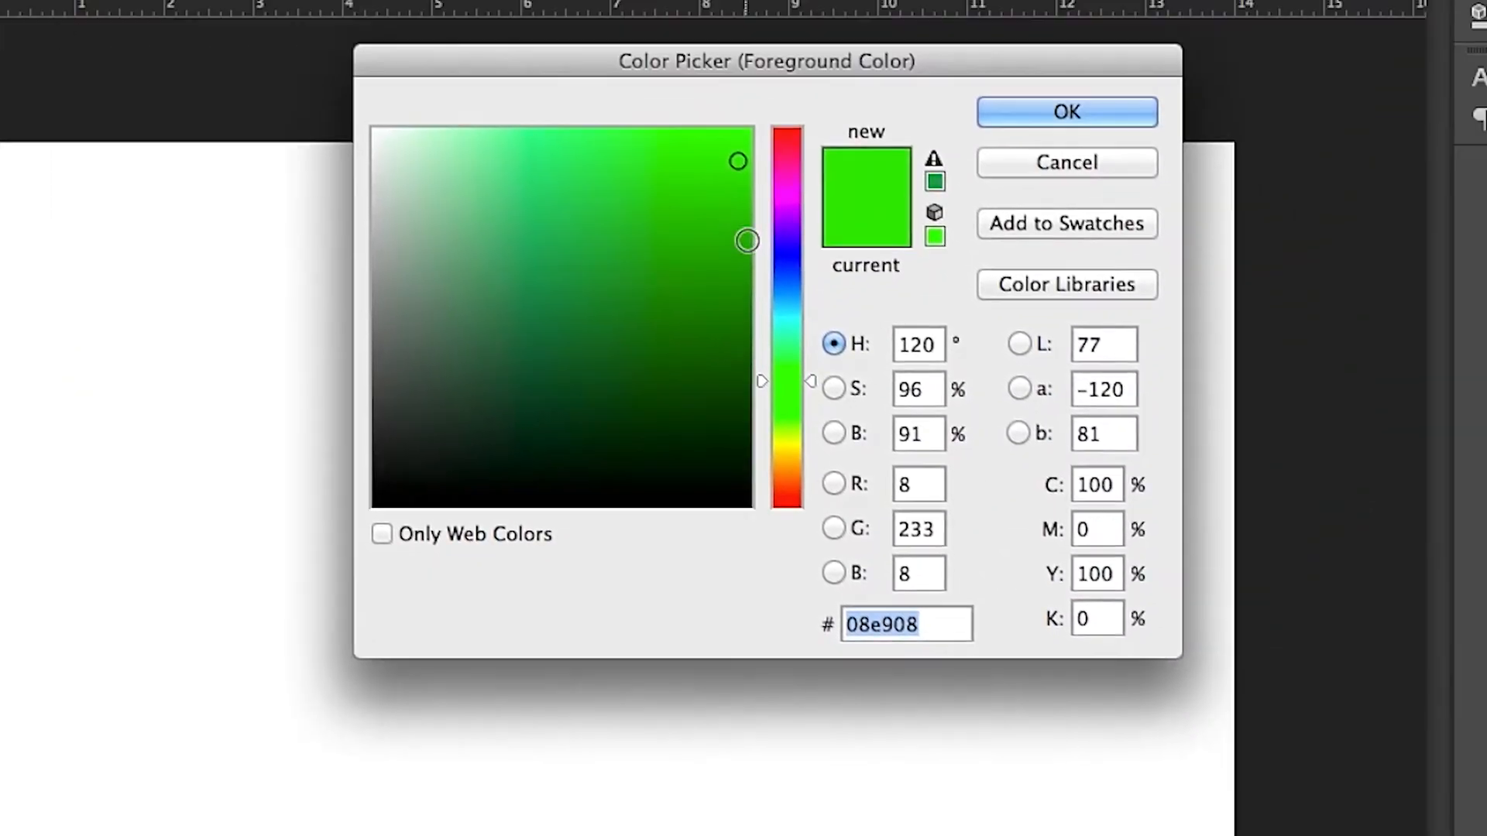
pyautogui.moveTo(743, 246); pyautogui.dragTo(744, 256)
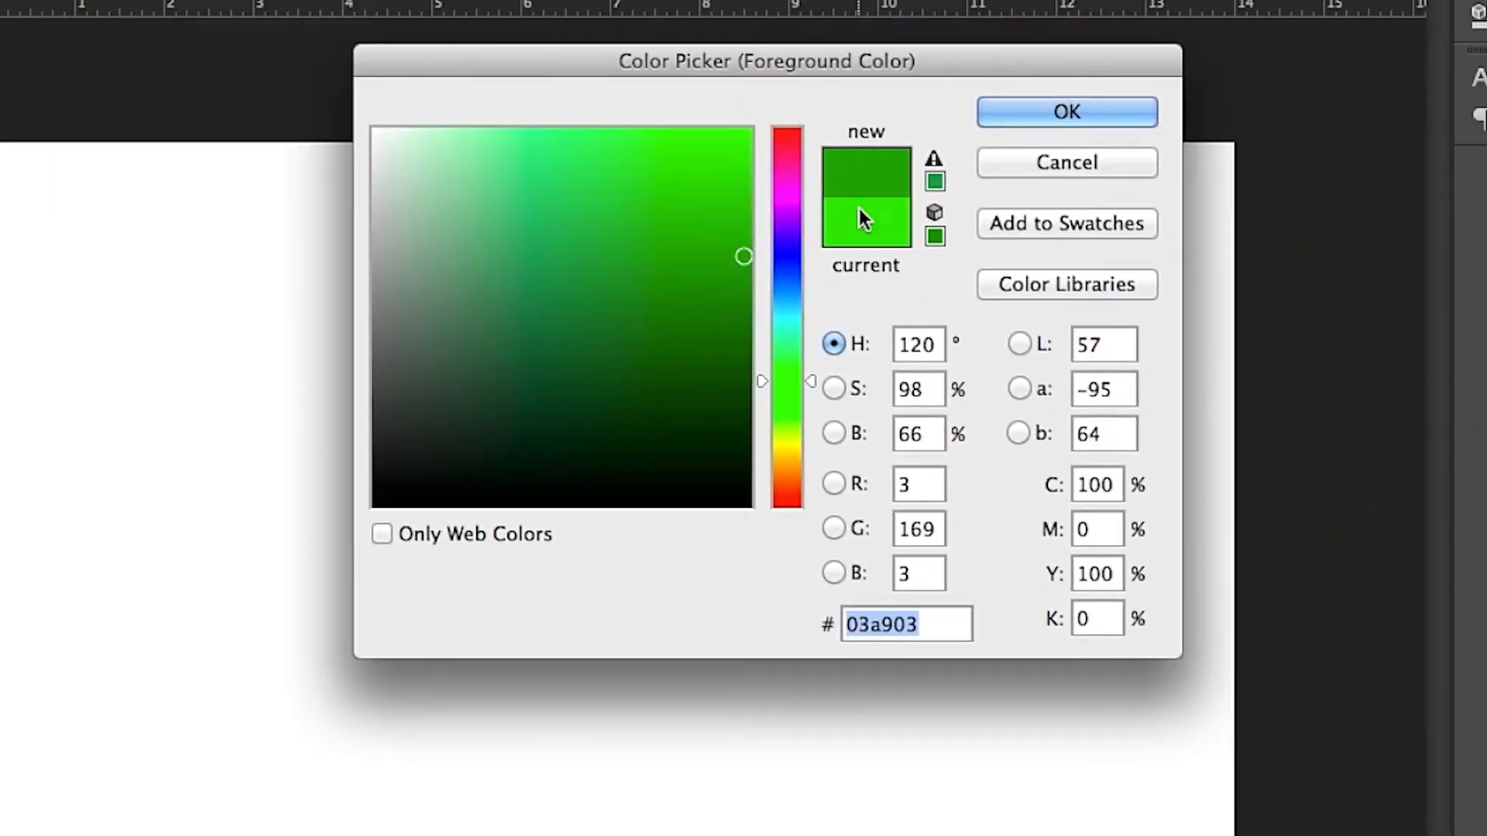
pyautogui.click(1029, 110)
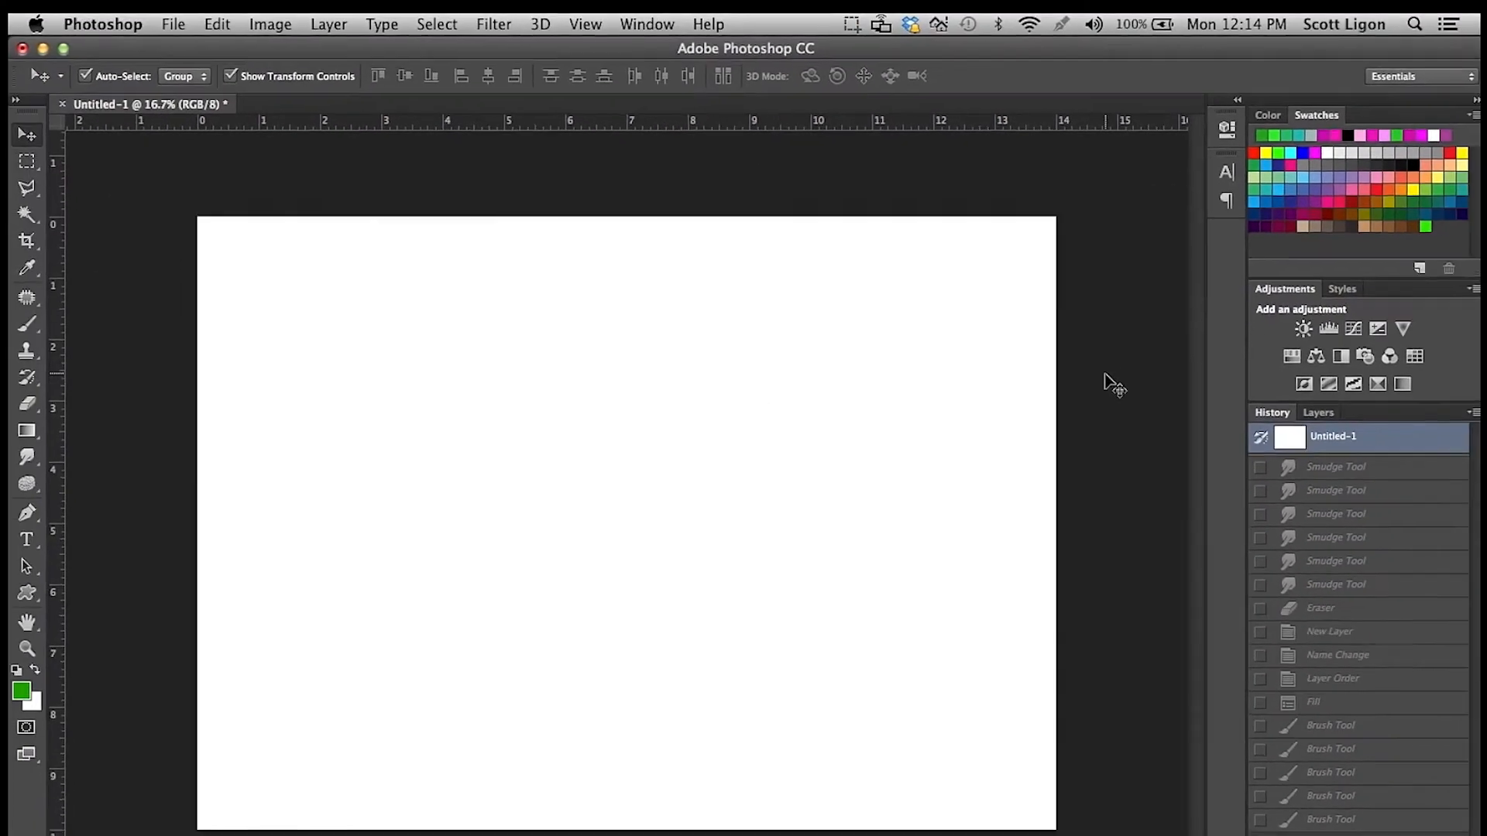
# Save the darker foreground color as a new swatch named "dark green".
pyautogui.click(1413, 271)
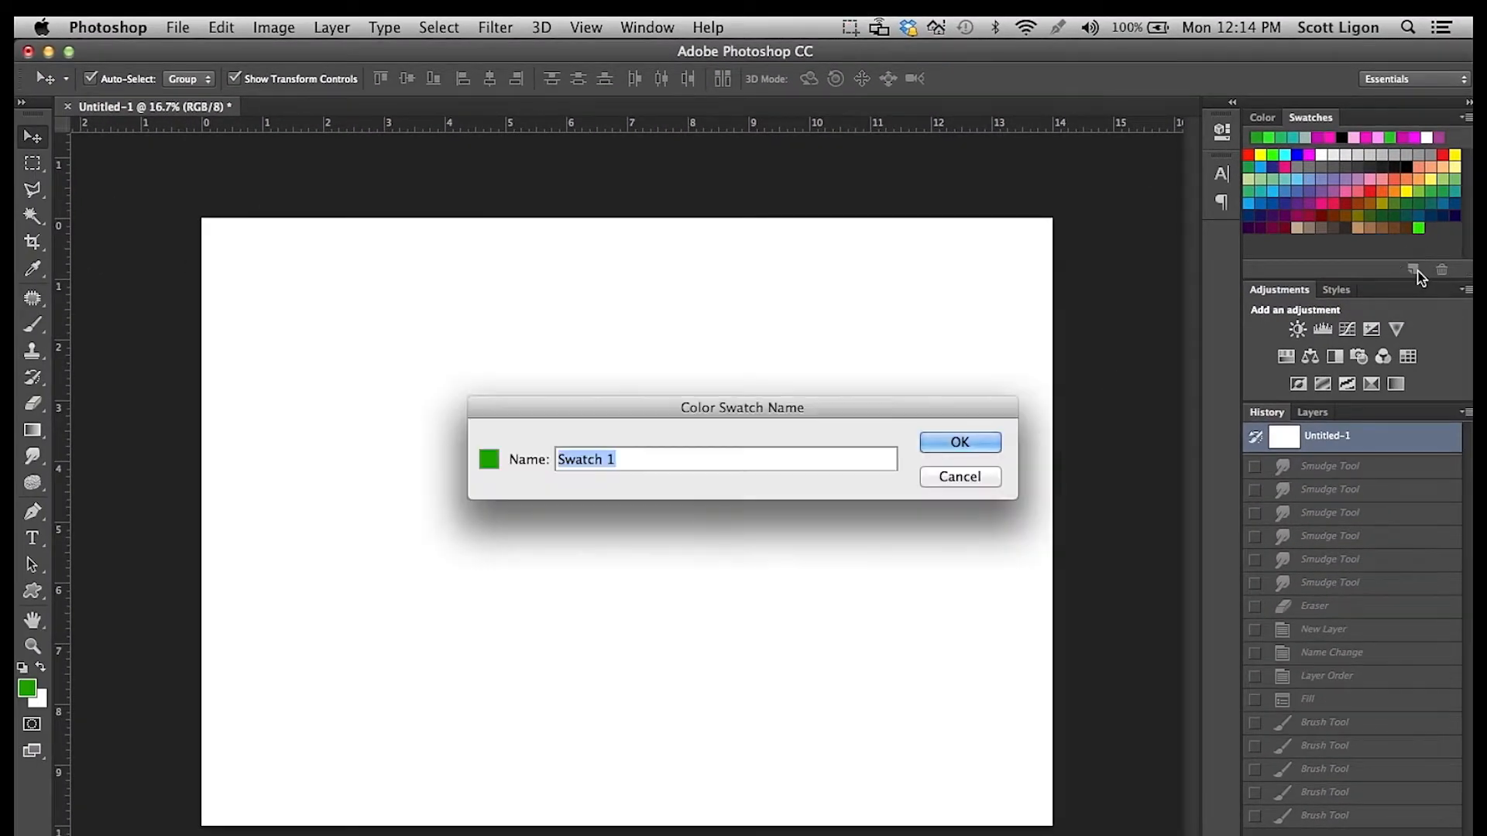
pyautogui.write('dark green')
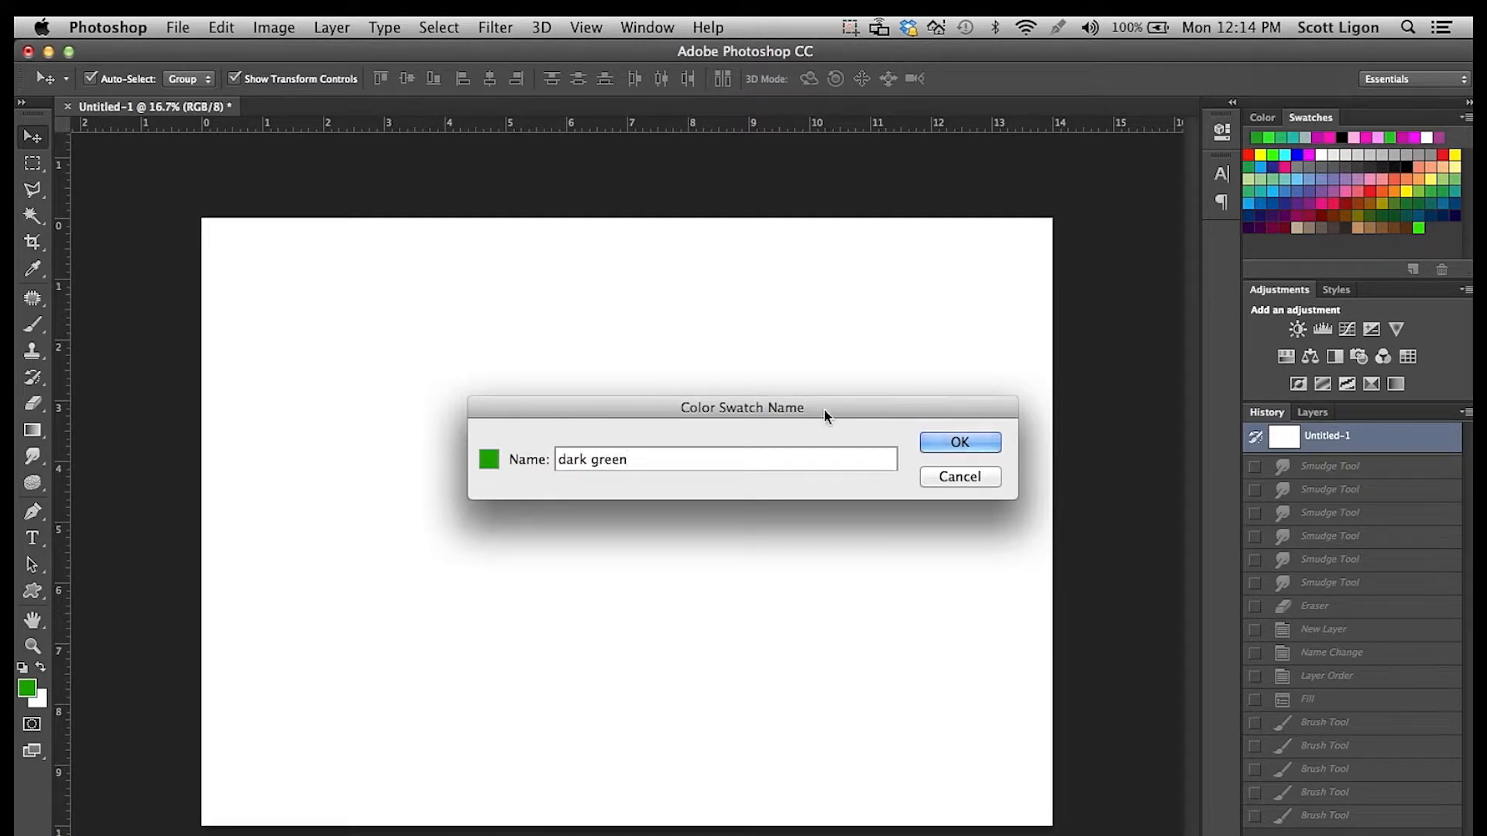
pyautogui.click(958, 443)
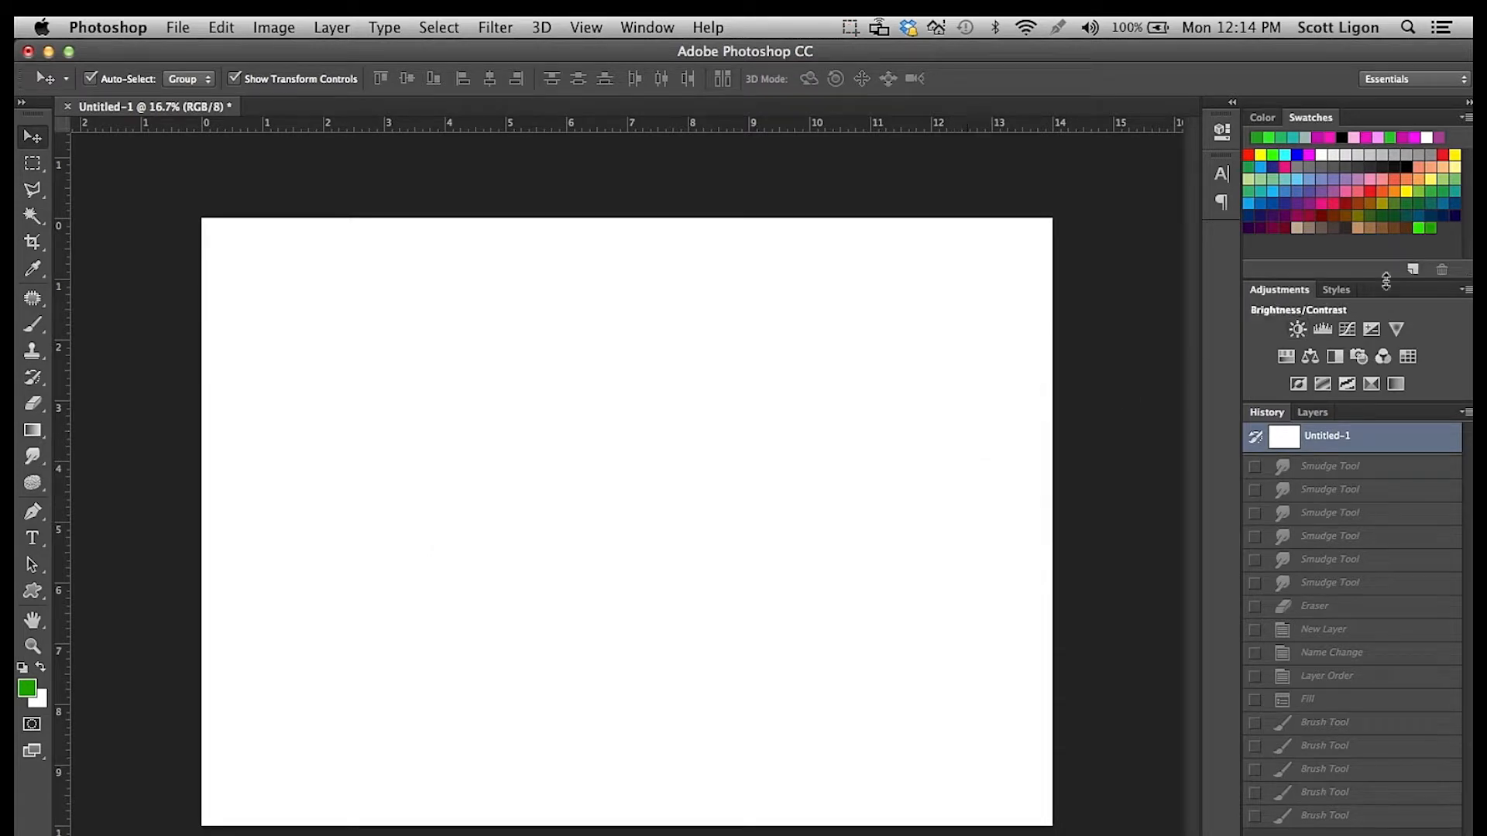
# Pick the saved basic green swatch and lighten the foreground color to pale green cbfdd6.
pyautogui.click(1422, 226)
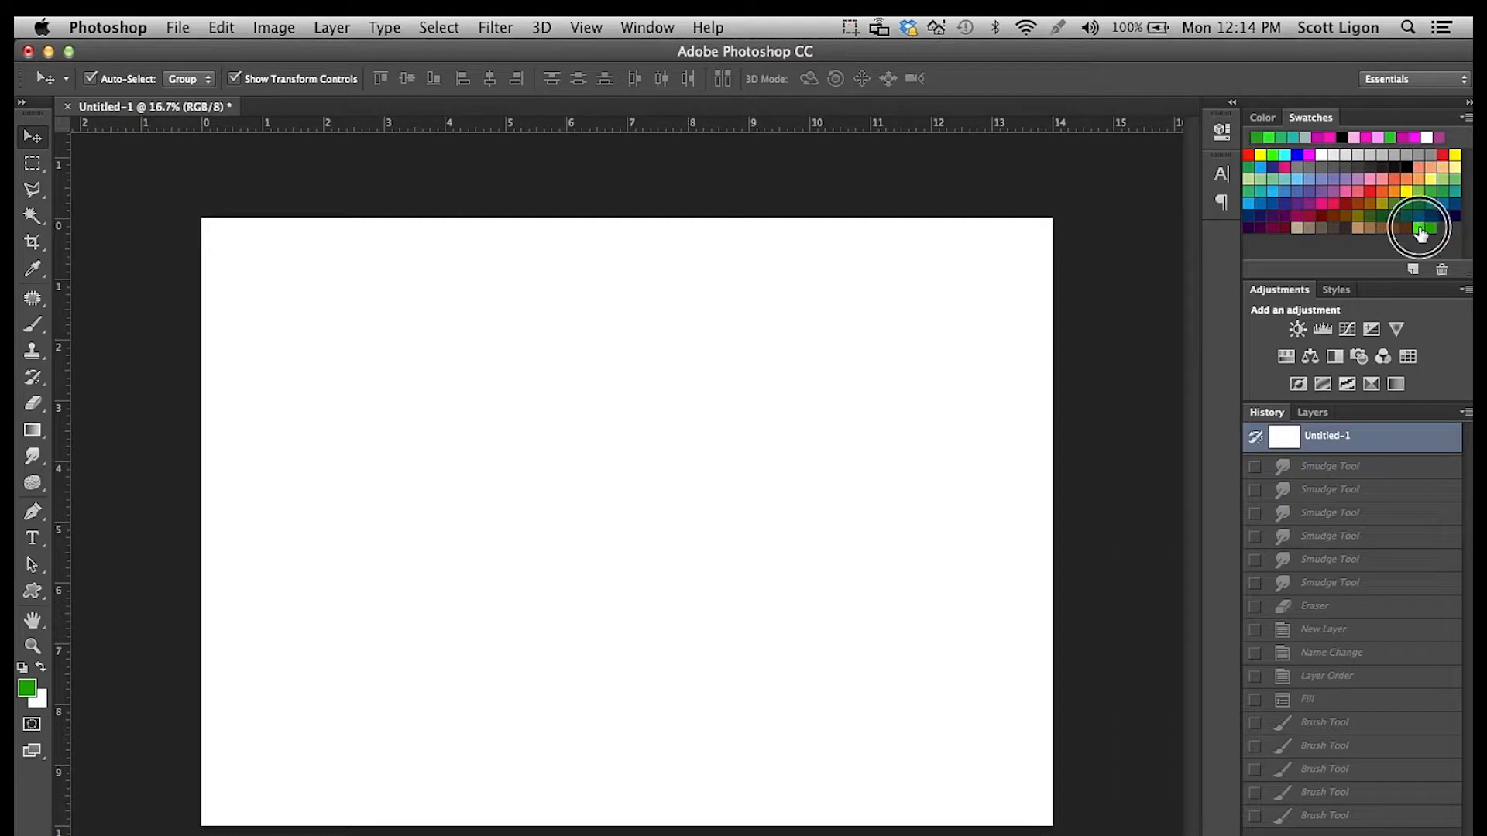
pyautogui.click(27, 687)
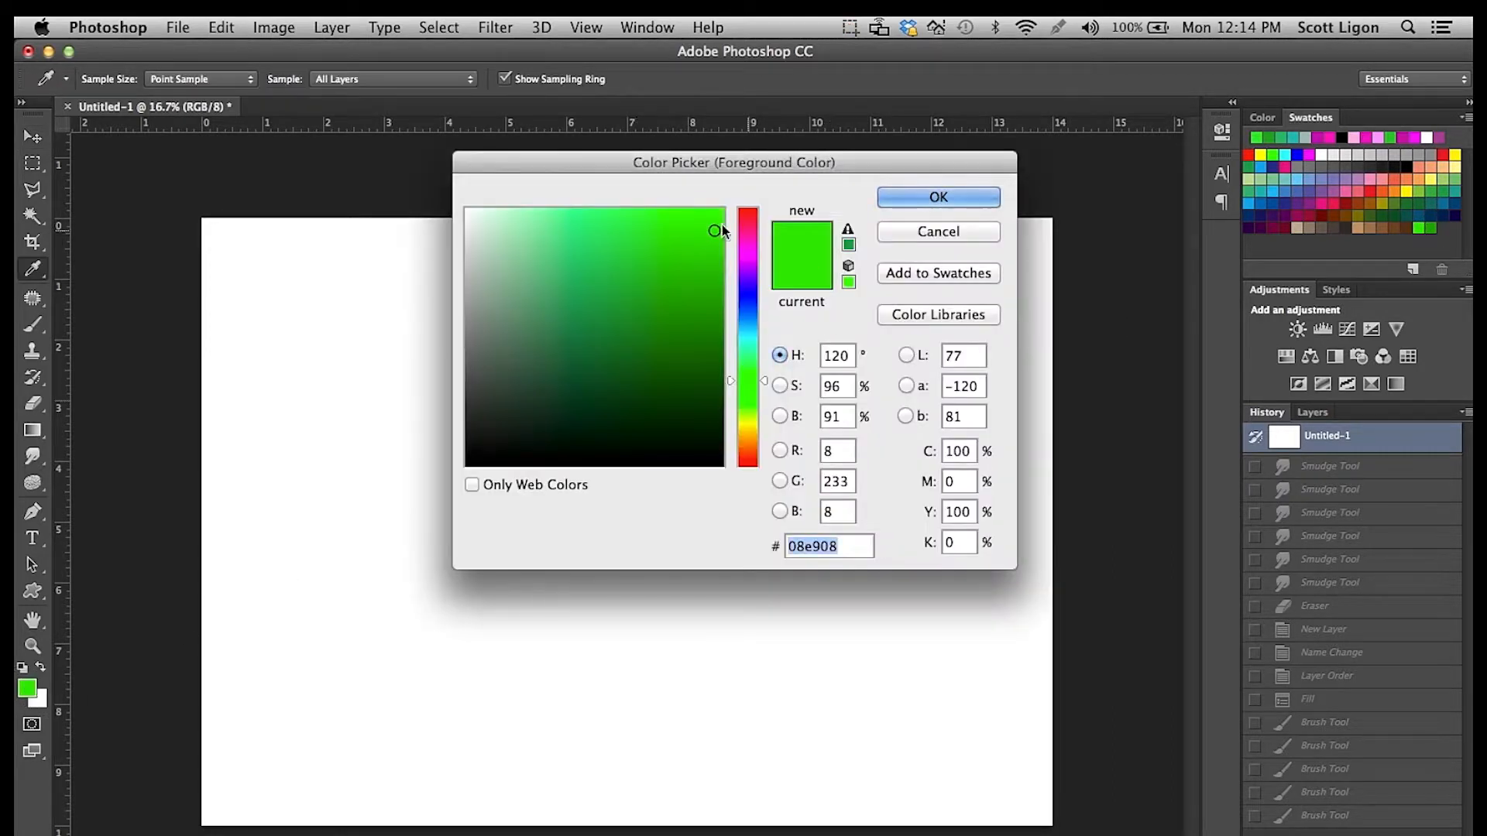
pyautogui.click(653, 223)
pyautogui.moveTo(653, 222); pyautogui.dragTo(558, 207)
pyautogui.moveTo(730, 375); pyautogui.dragTo(736, 371)
pyautogui.moveTo(554, 206); pyautogui.dragTo(513, 210)
pyautogui.click(959, 196)
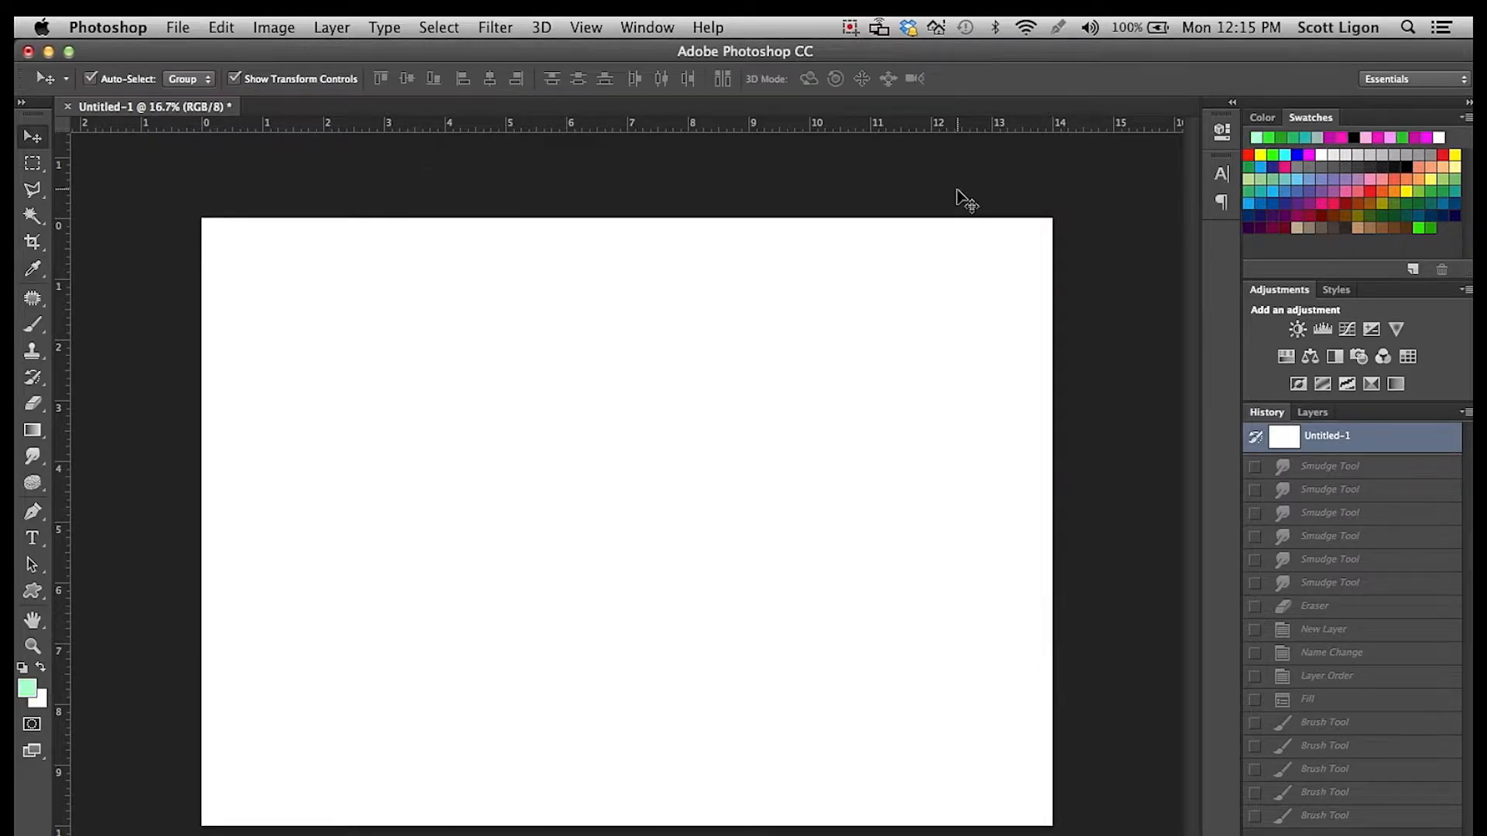
# Save the pale foreground color as a new swatch named "light green".
pyautogui.click(1414, 270)
pyautogui.write('light green')
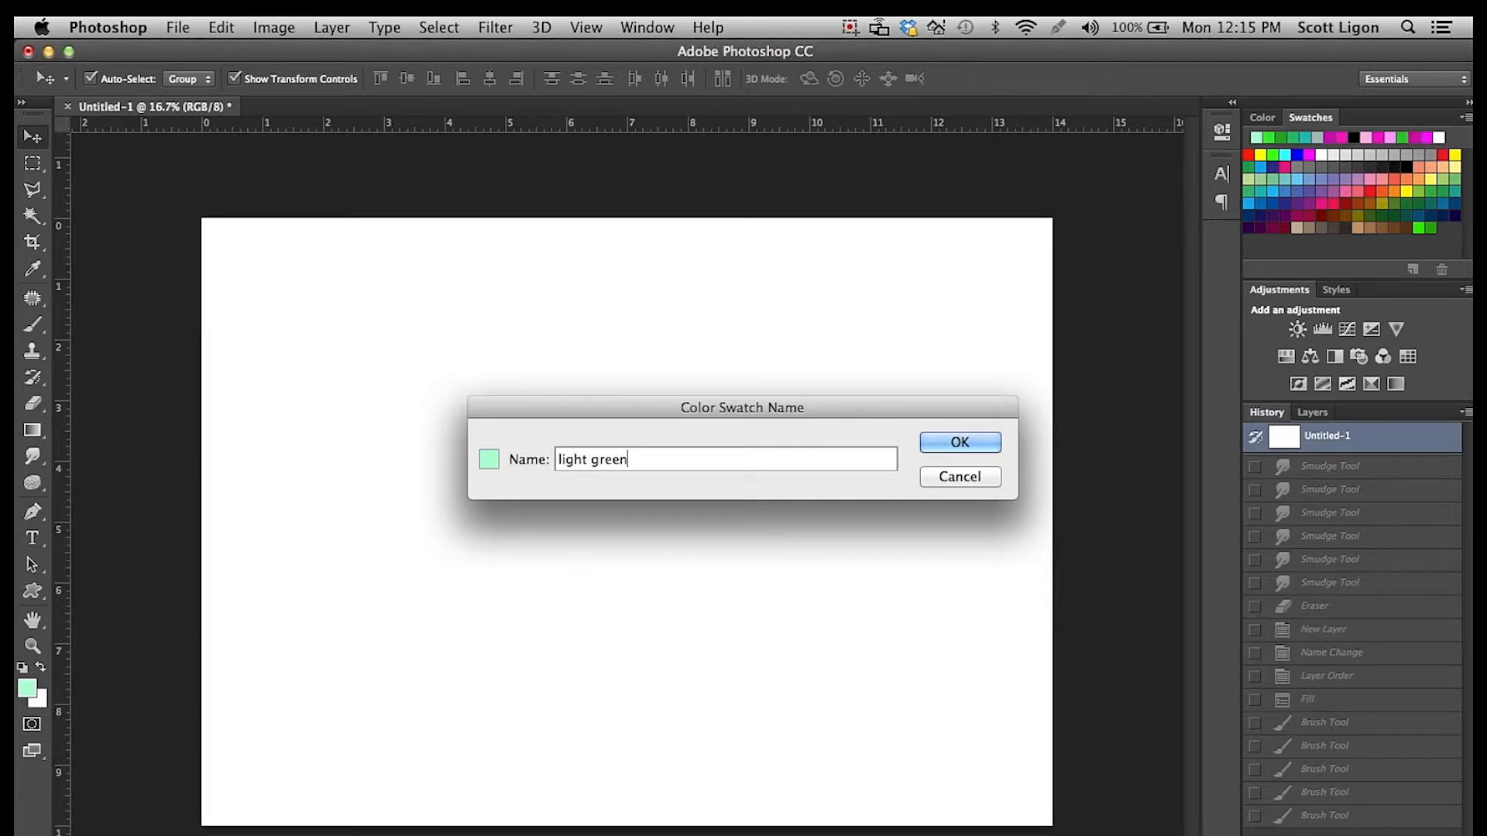
pyautogui.click(944, 442)
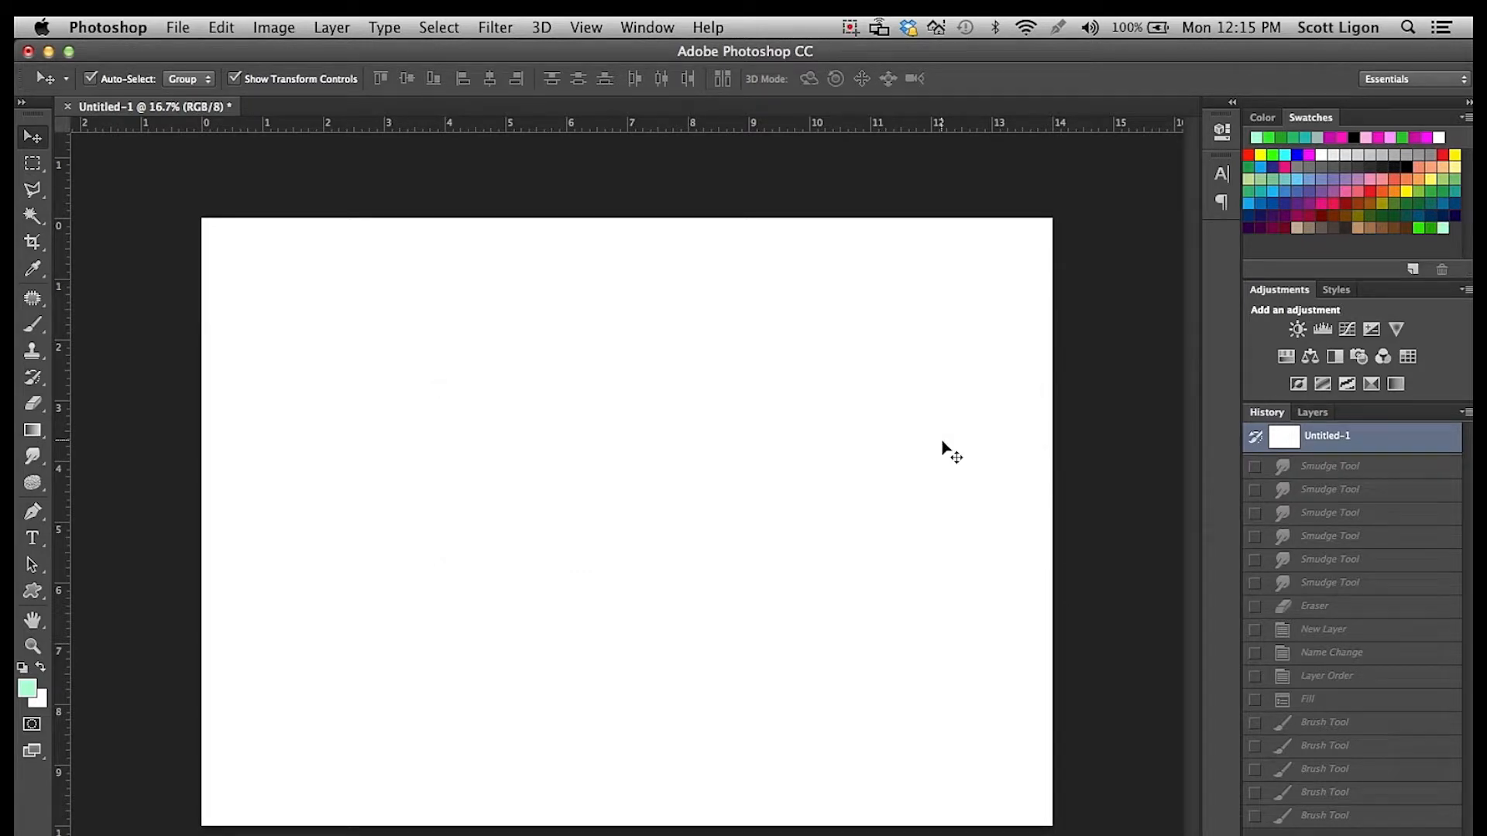
# Set the foreground color to magenta f807e4.
pyautogui.click(23, 693)
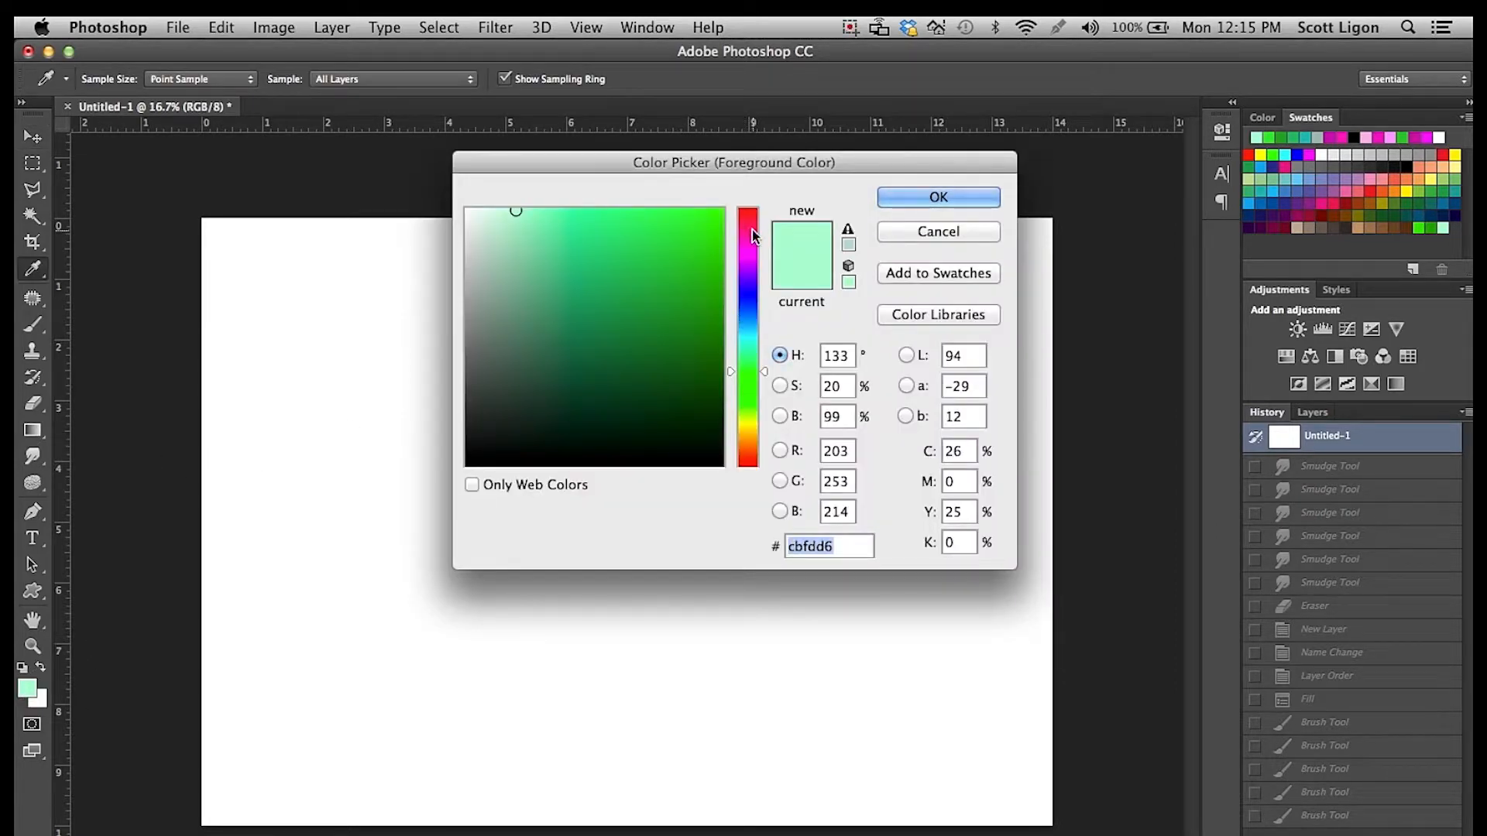
pyautogui.moveTo(748, 253)
pyautogui.mouseDown()
pyautogui.moveTo(714, 216)
pyautogui.moveTo(731, 248)
pyautogui.mouseUp()
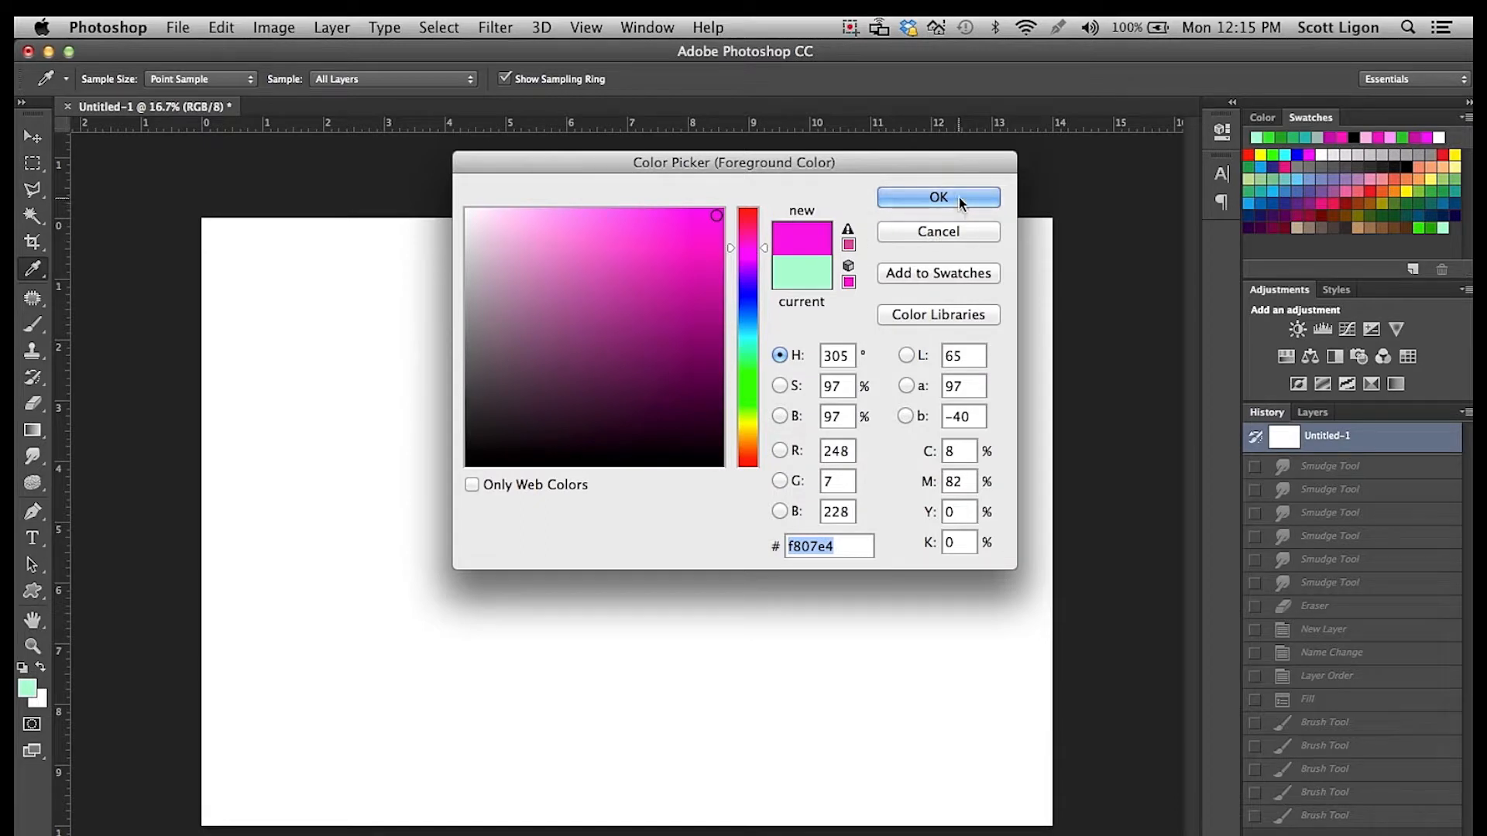
pyautogui.click(959, 198)
pyautogui.press('v')
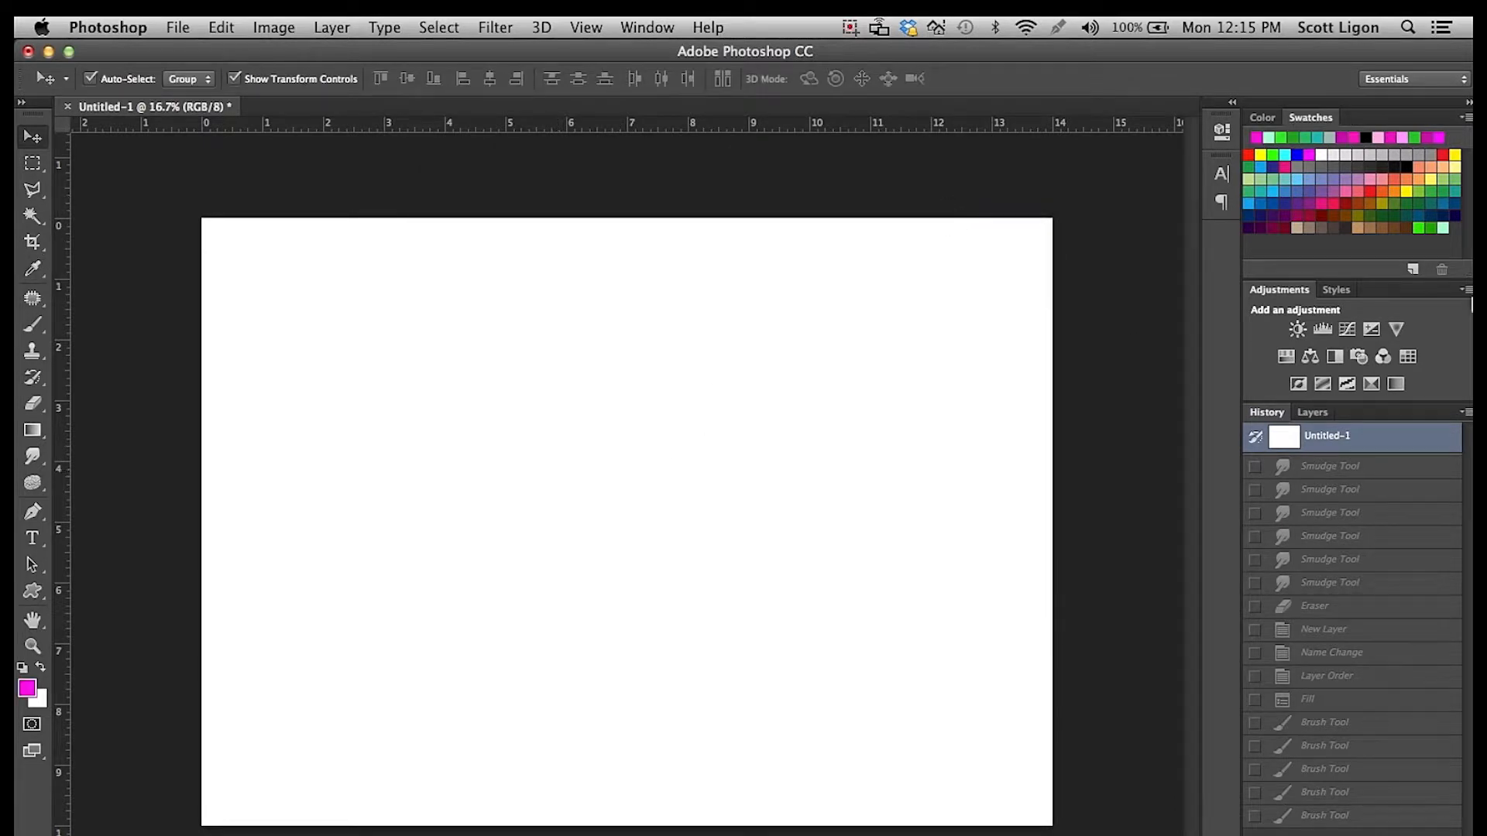
# Save the current foreground color as a new swatch named "my magenta".
pyautogui.click(1411, 270)
pyautogui.write('my magent')
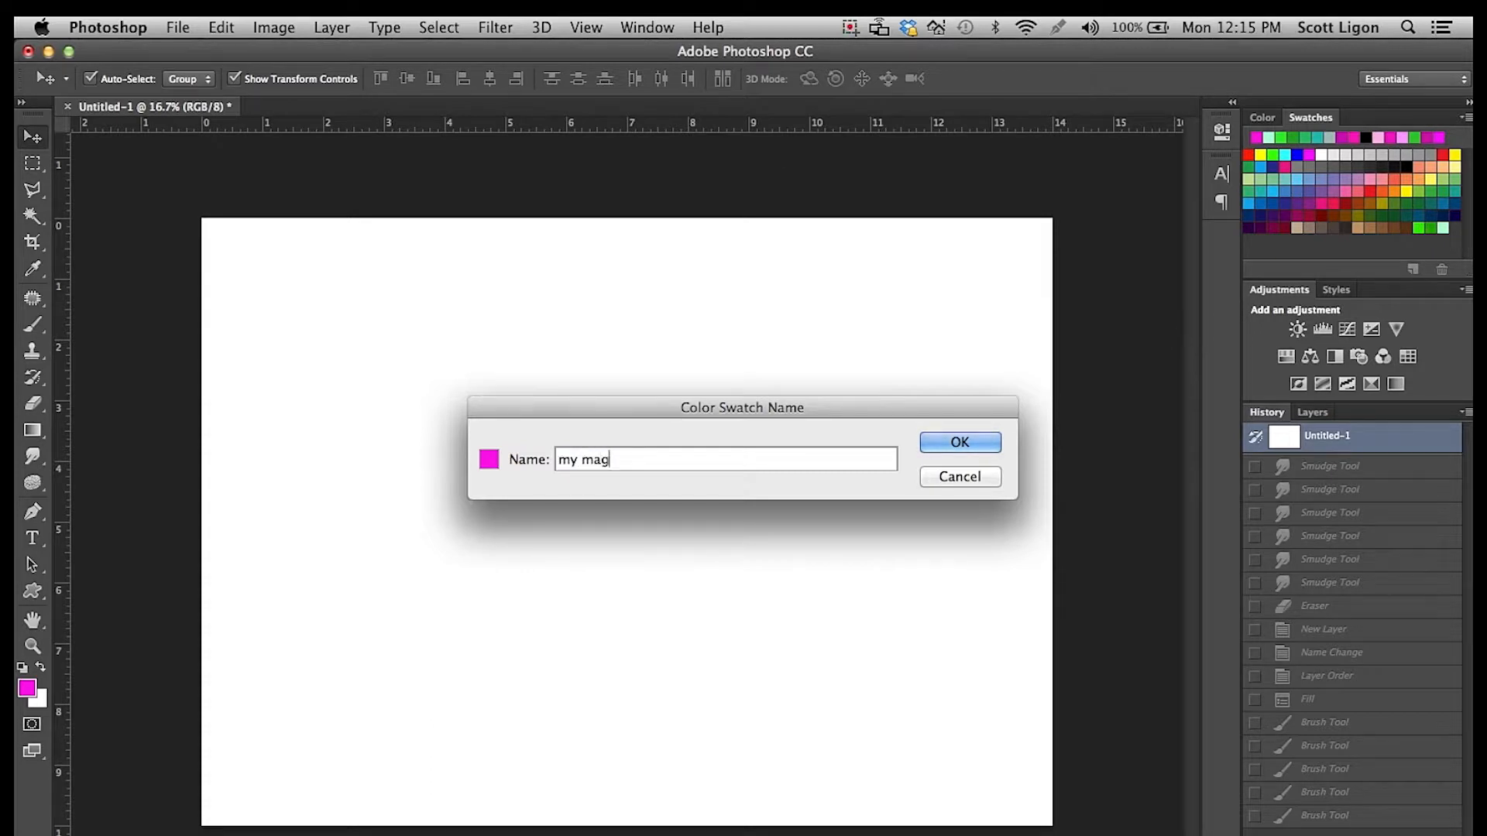
pyautogui.write('a')
pyautogui.click(968, 443)
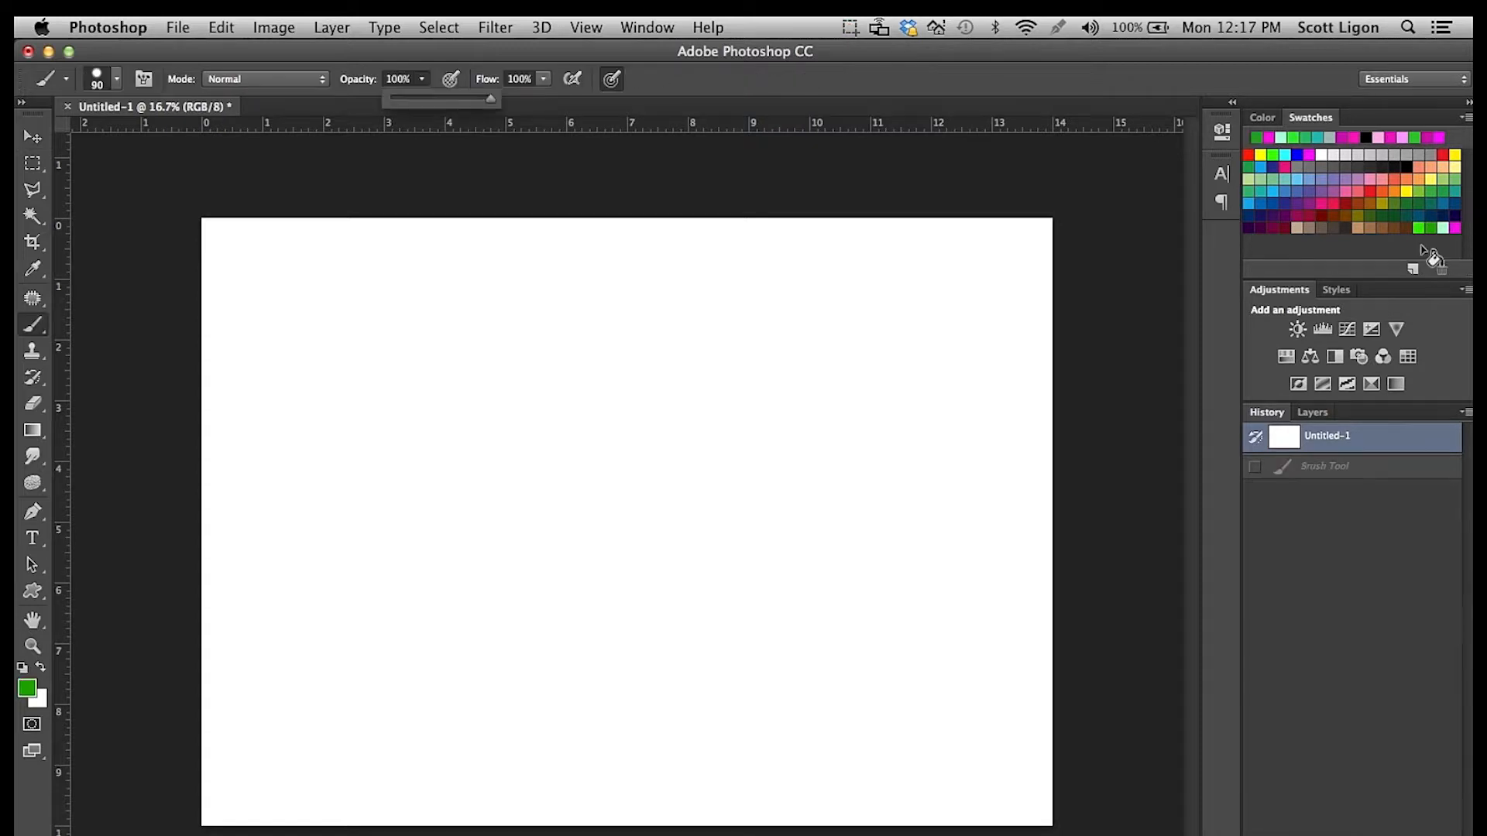
# Paint a wavy dark green brush stroke mid-canvas and a my magenta swatch stroke to its upper right.
pyautogui.moveTo(593, 416)
pyautogui.mouseDown()
pyautogui.moveTo(699, 464)
pyautogui.moveTo(812, 563)
pyautogui.mouseUp()
pyautogui.click(1454, 228)
pyautogui.moveTo(826, 362)
pyautogui.mouseDown()
pyautogui.moveTo(829, 416)
pyautogui.moveTo(918, 499)
pyautogui.mouseUp()
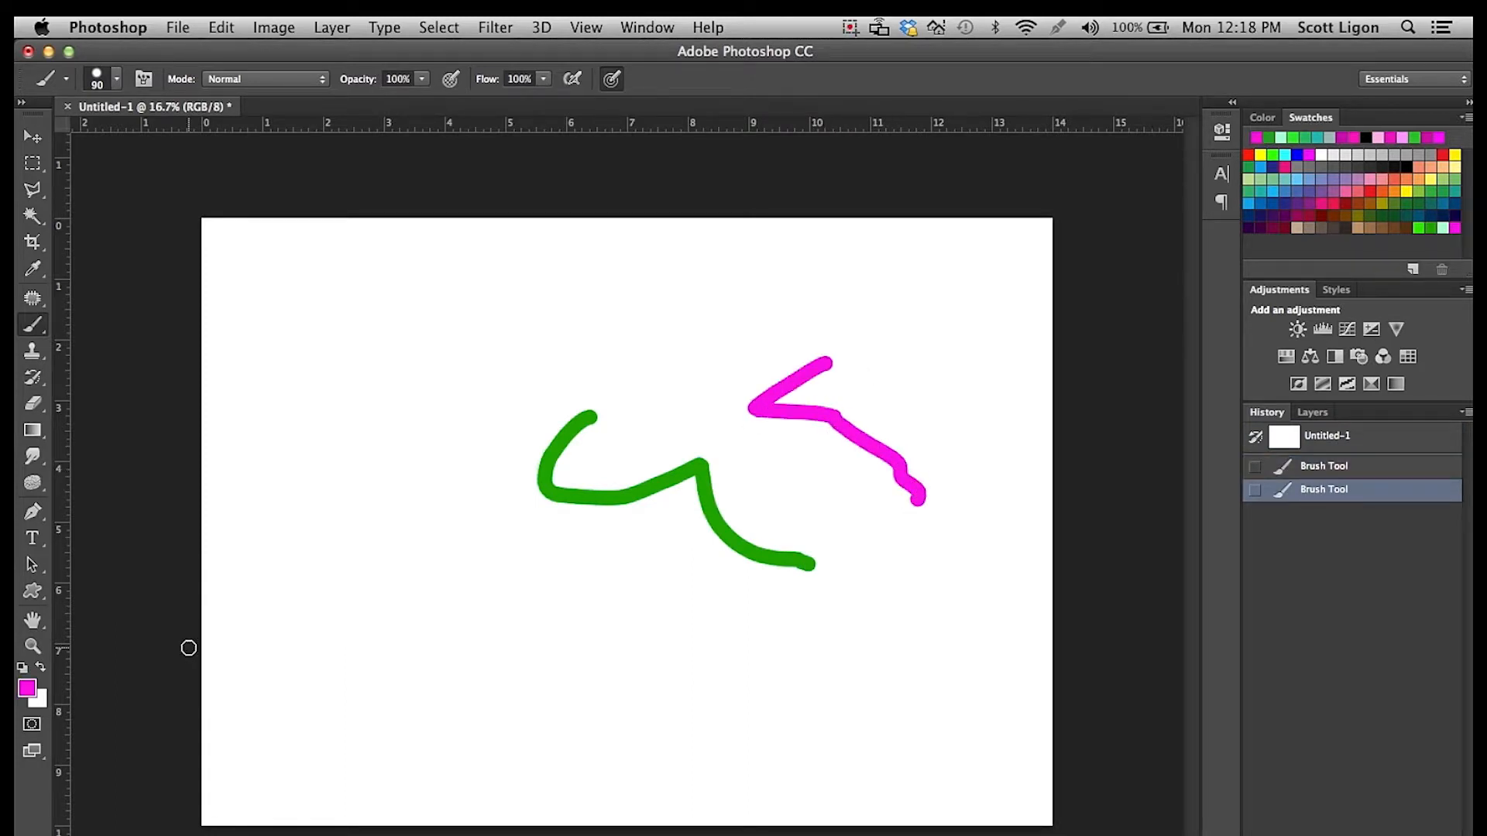
# Set the foreground color to a dark purplish magenta, a darker and less saturated shade than the current magenta.
pyautogui.click(27, 687)
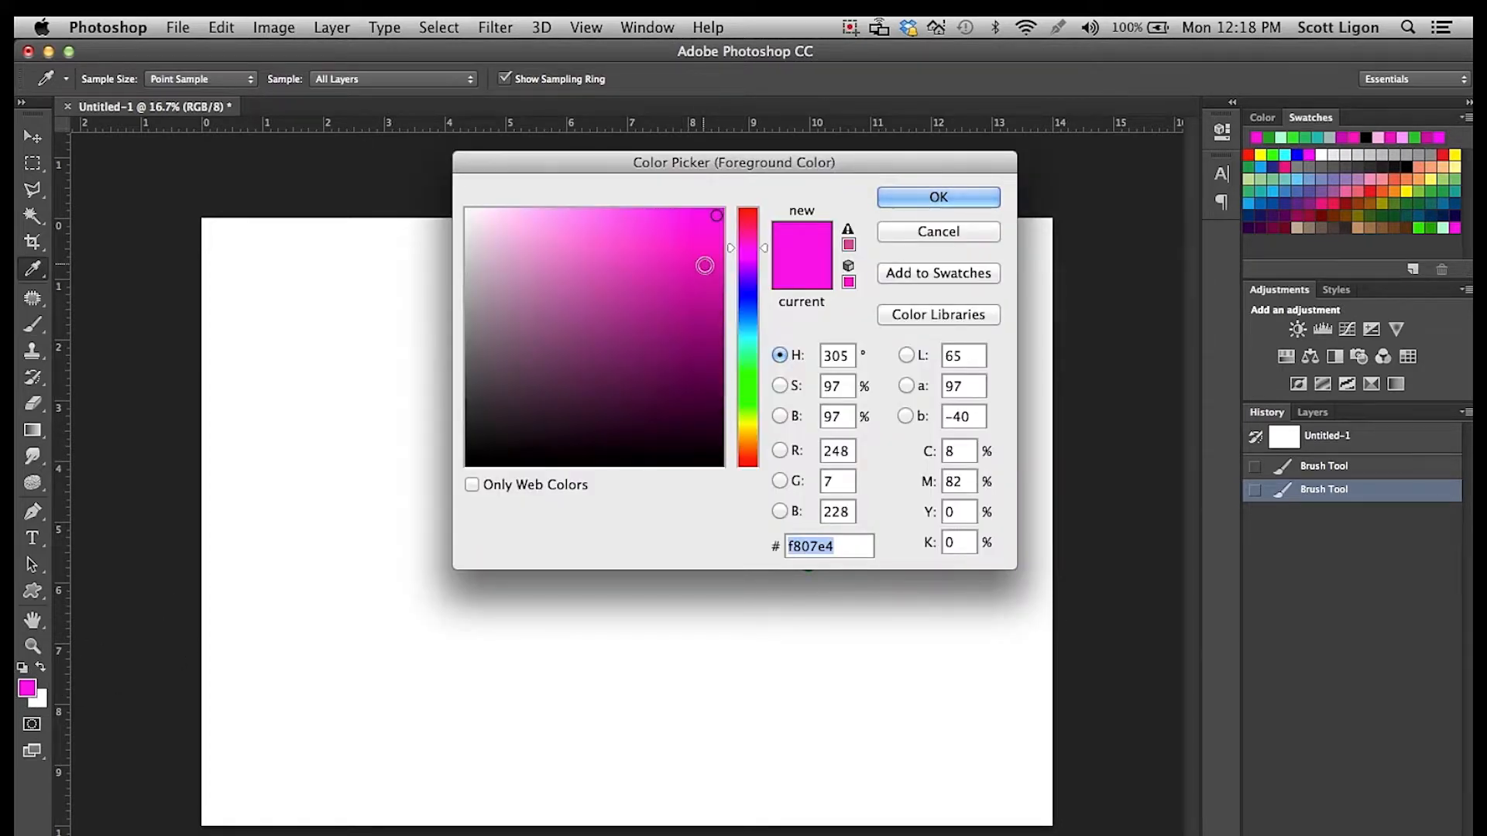
pyautogui.click(675, 295)
pyautogui.moveTo(678, 293); pyautogui.dragTo(644, 350)
pyautogui.click(914, 201)
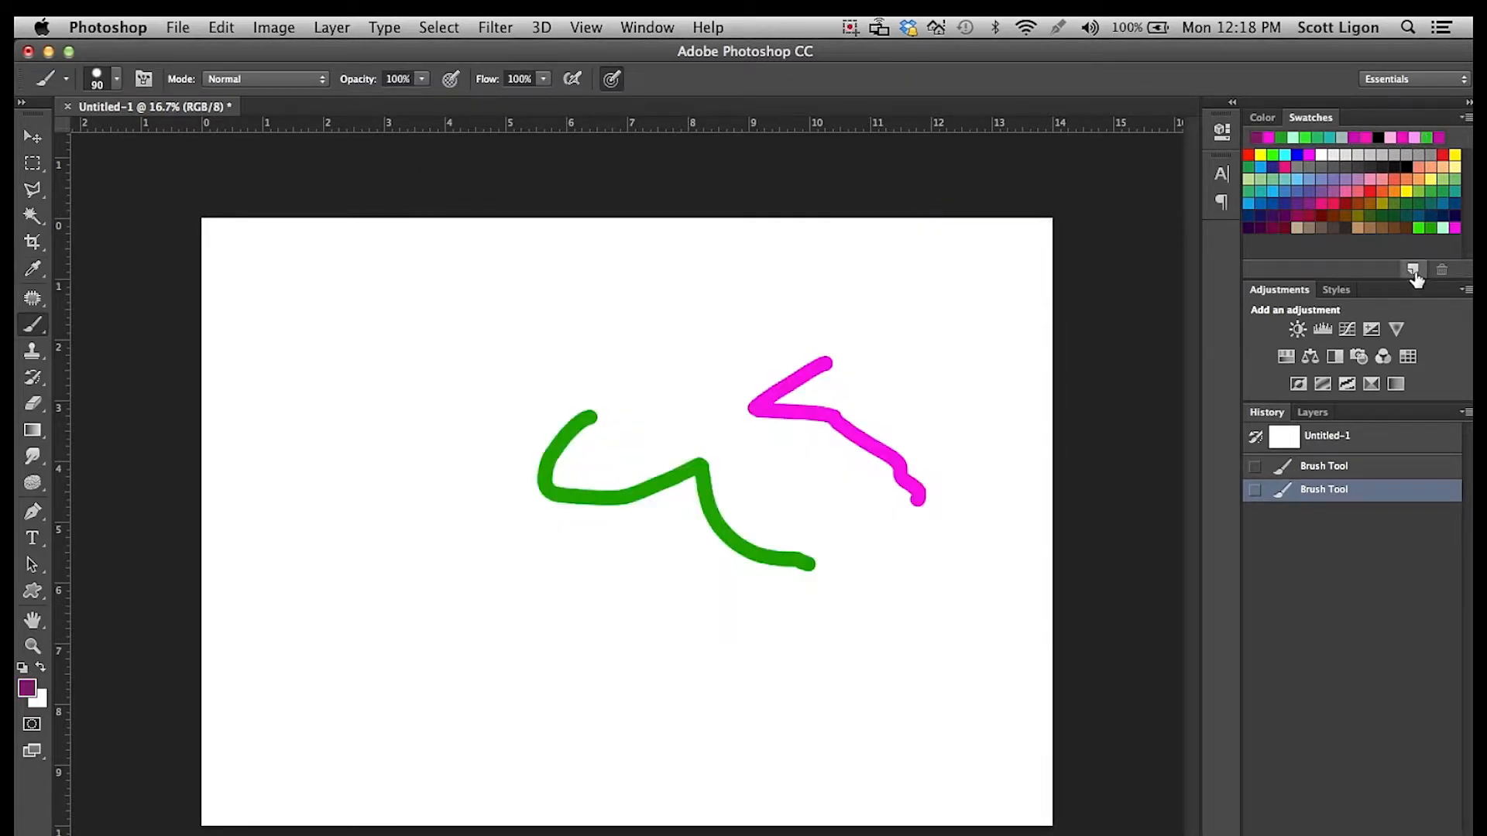
# Save the current foreground color as a new swatch named "dark magenta".
pyautogui.click(1412, 270)
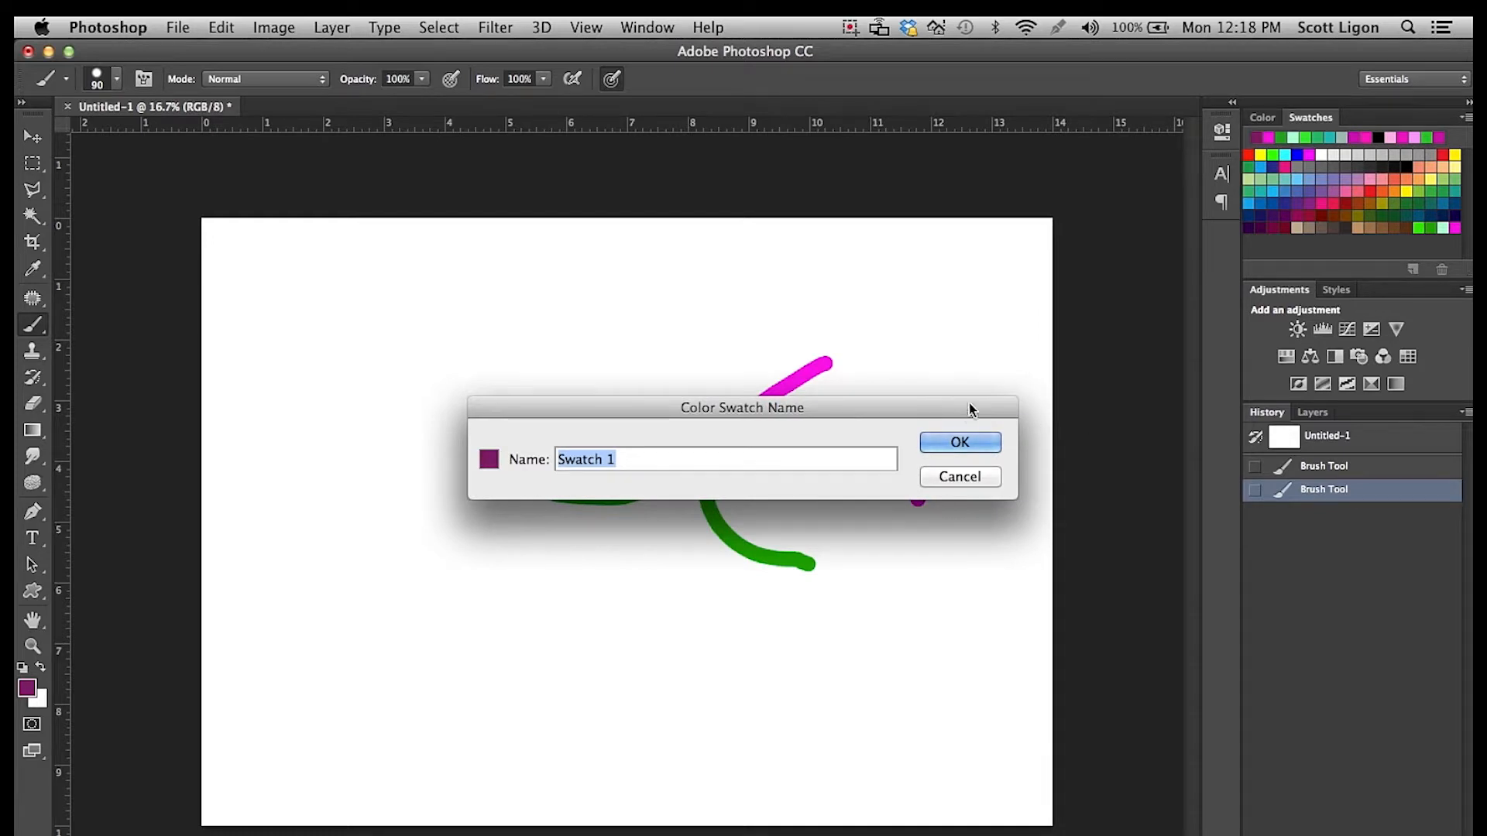
pyautogui.write('dark magenta')
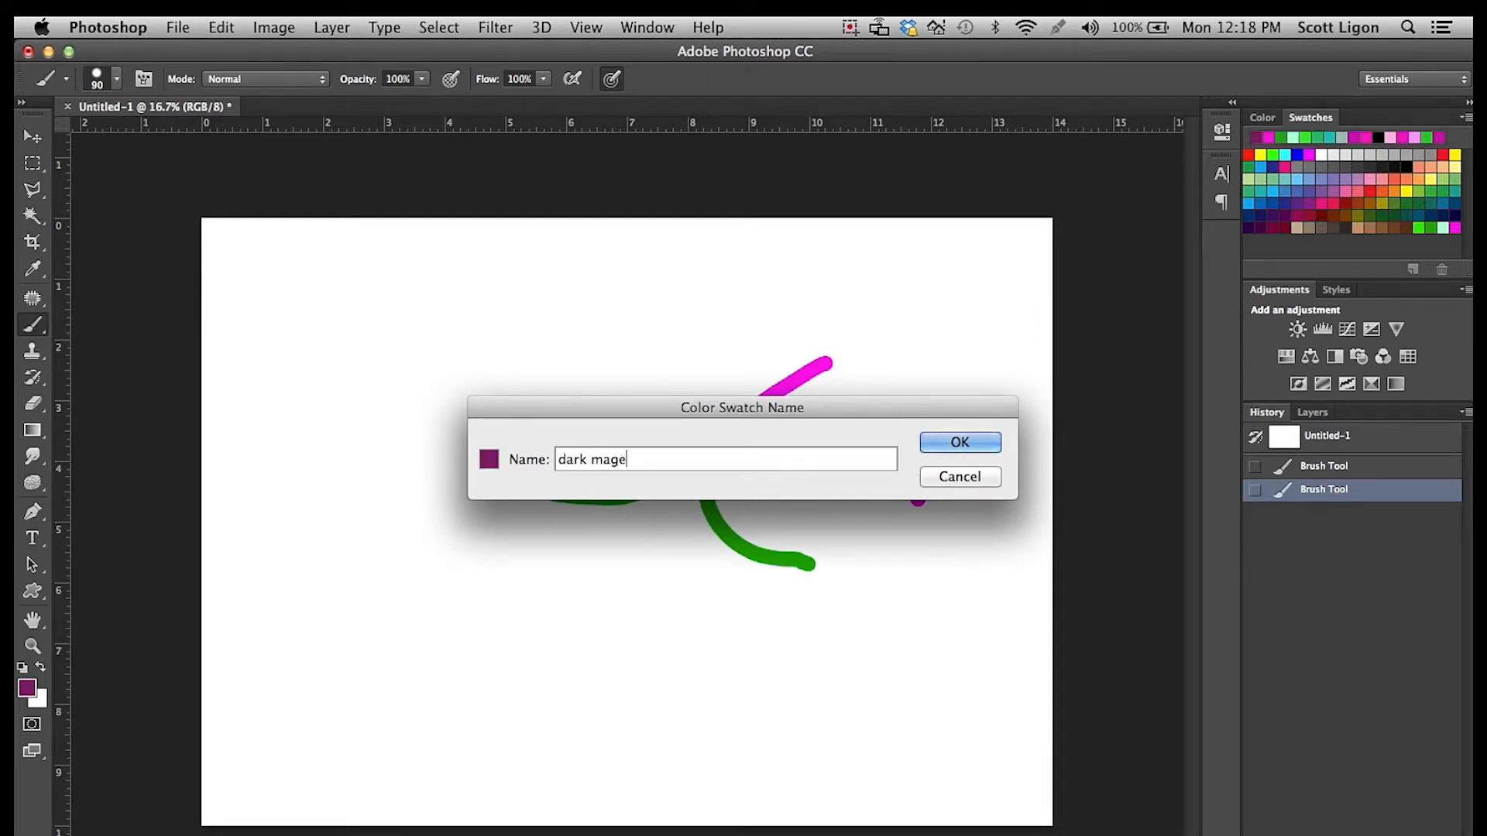
pyautogui.click(957, 441)
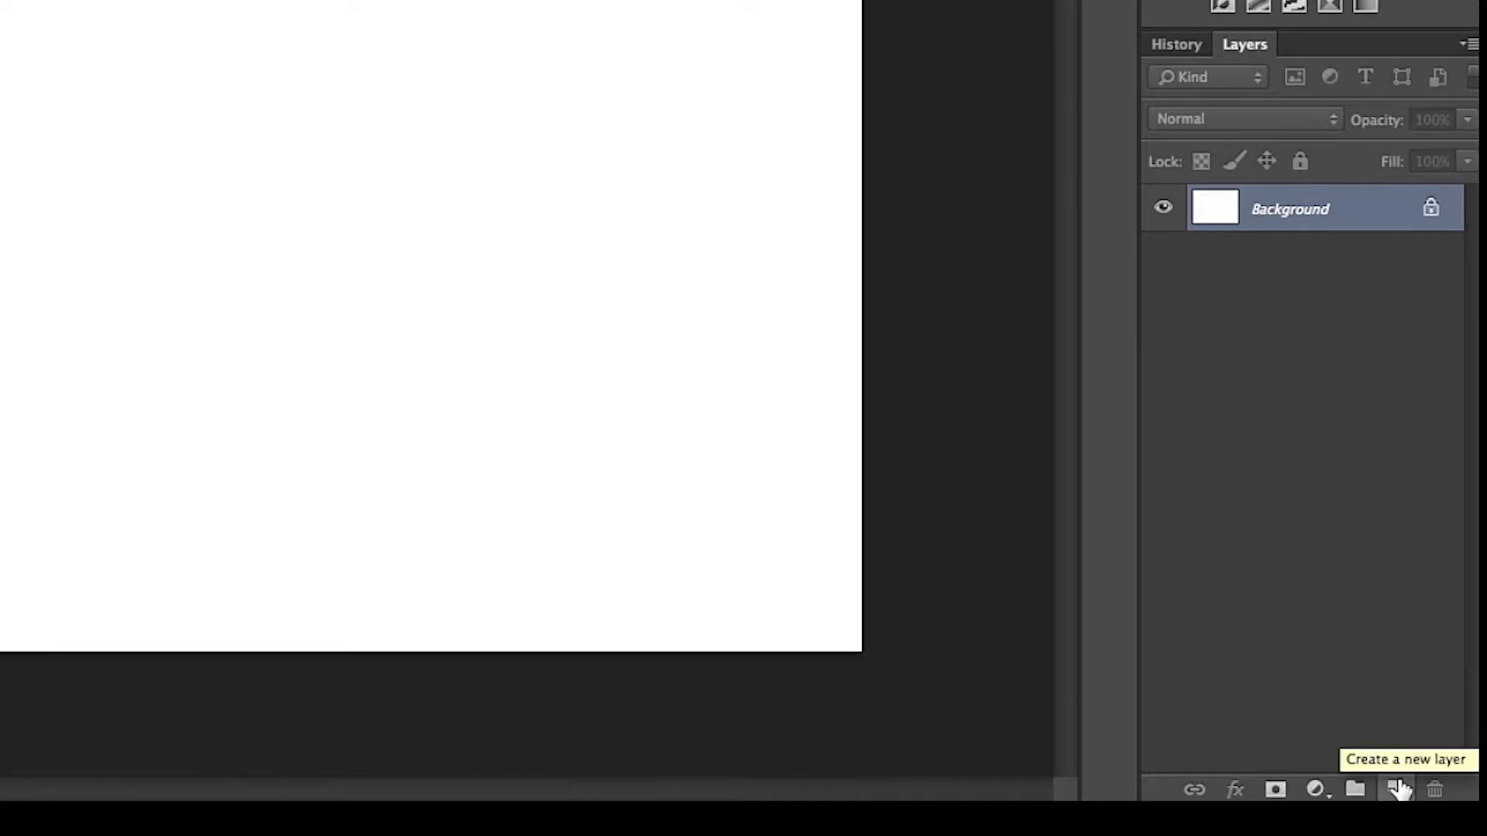
# Add a new layer above the Background and set the brush hardness to 100%.
pyautogui.click(1399, 788)
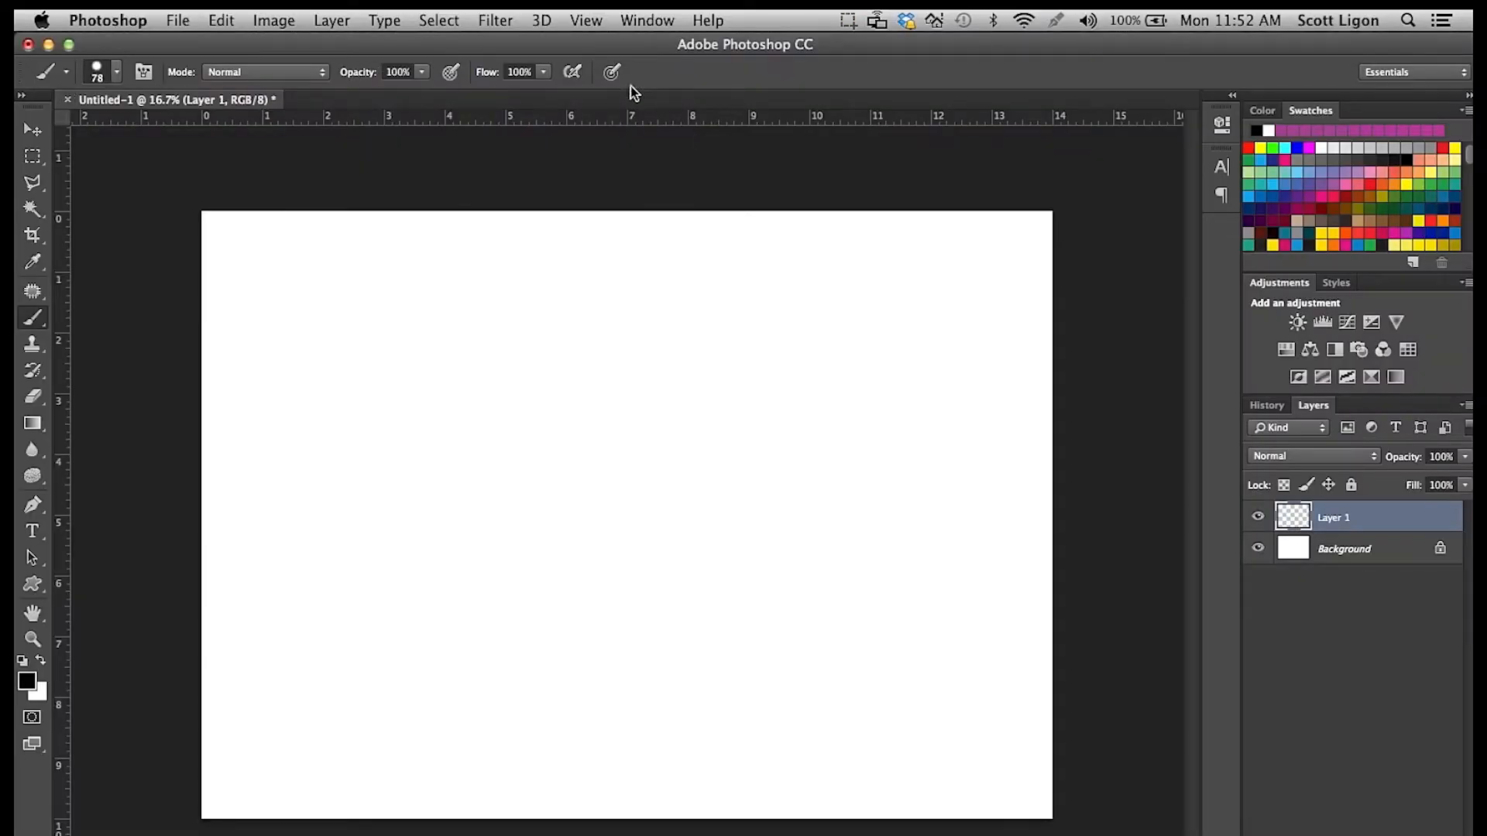
pyautogui.click(117, 71)
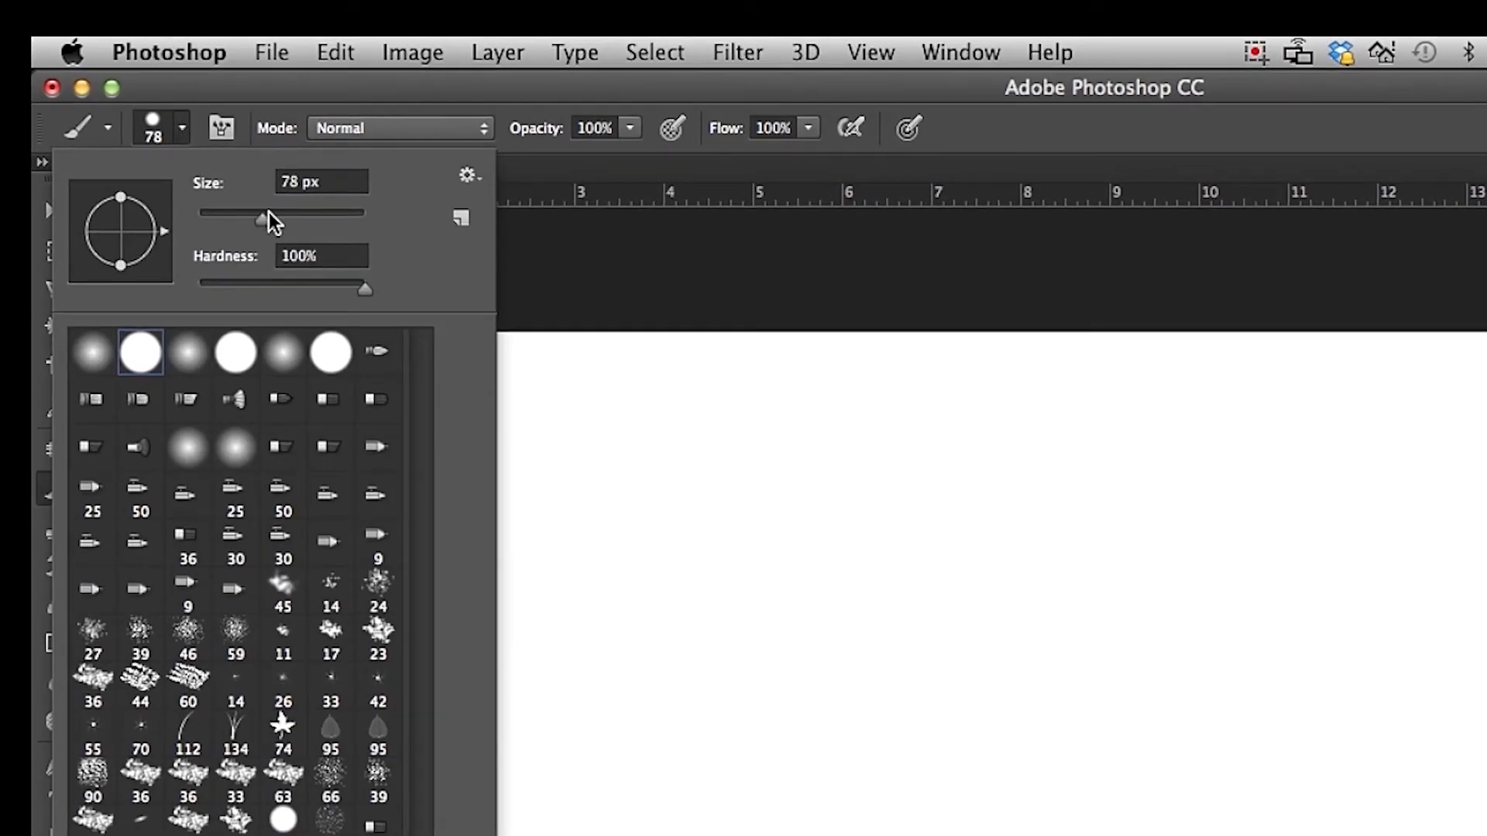
pyautogui.click(367, 292)
pyautogui.moveTo(367, 293)
pyautogui.mouseDown()
pyautogui.moveTo(166, 293)
pyautogui.moveTo(381, 299)
pyautogui.mouseUp()
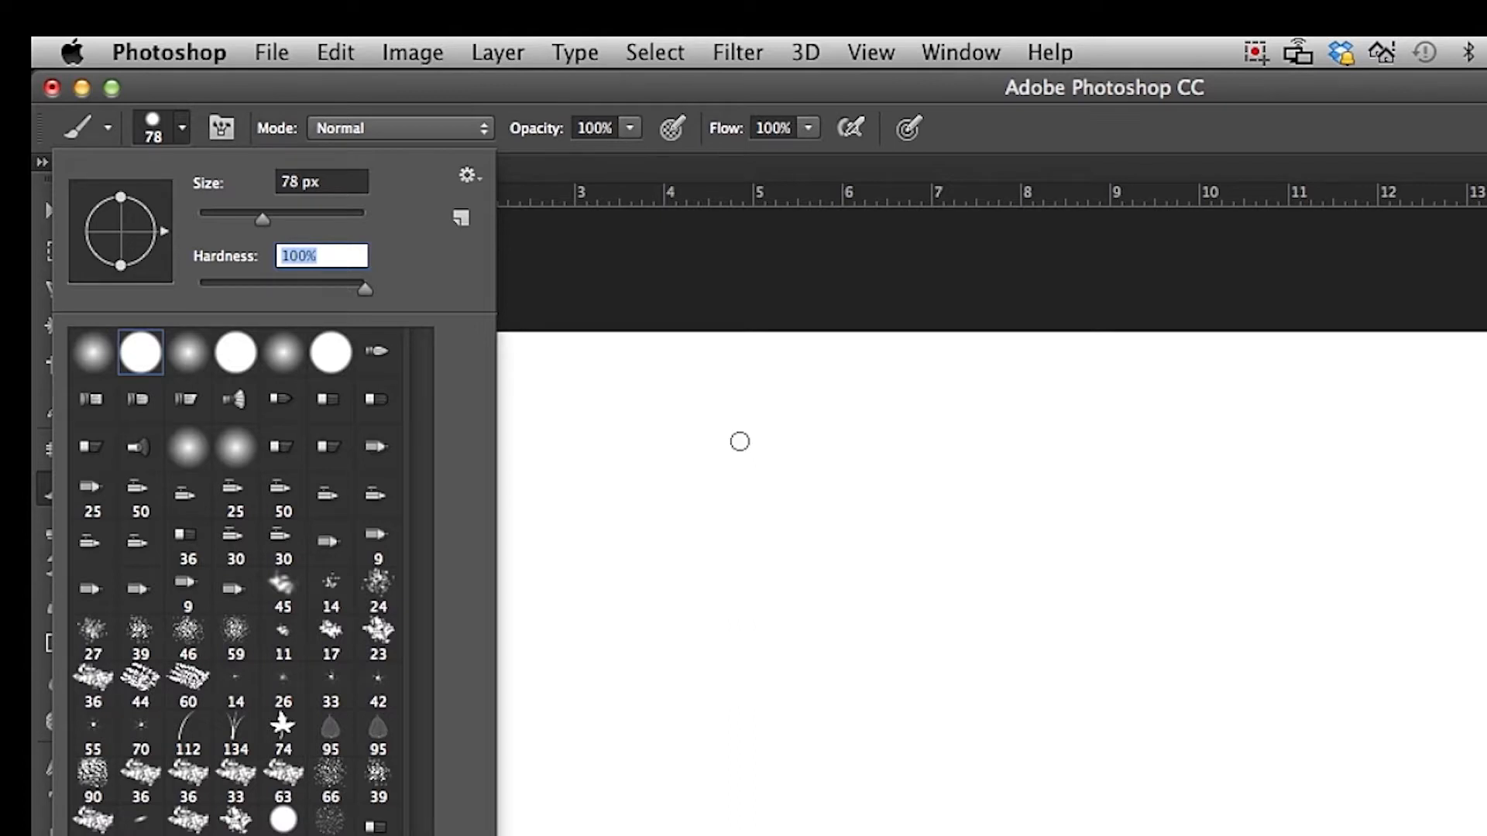
# Choose the Normal blending mode for the brush and turn on pen pressure control for its size.
pyautogui.click(458, 129)
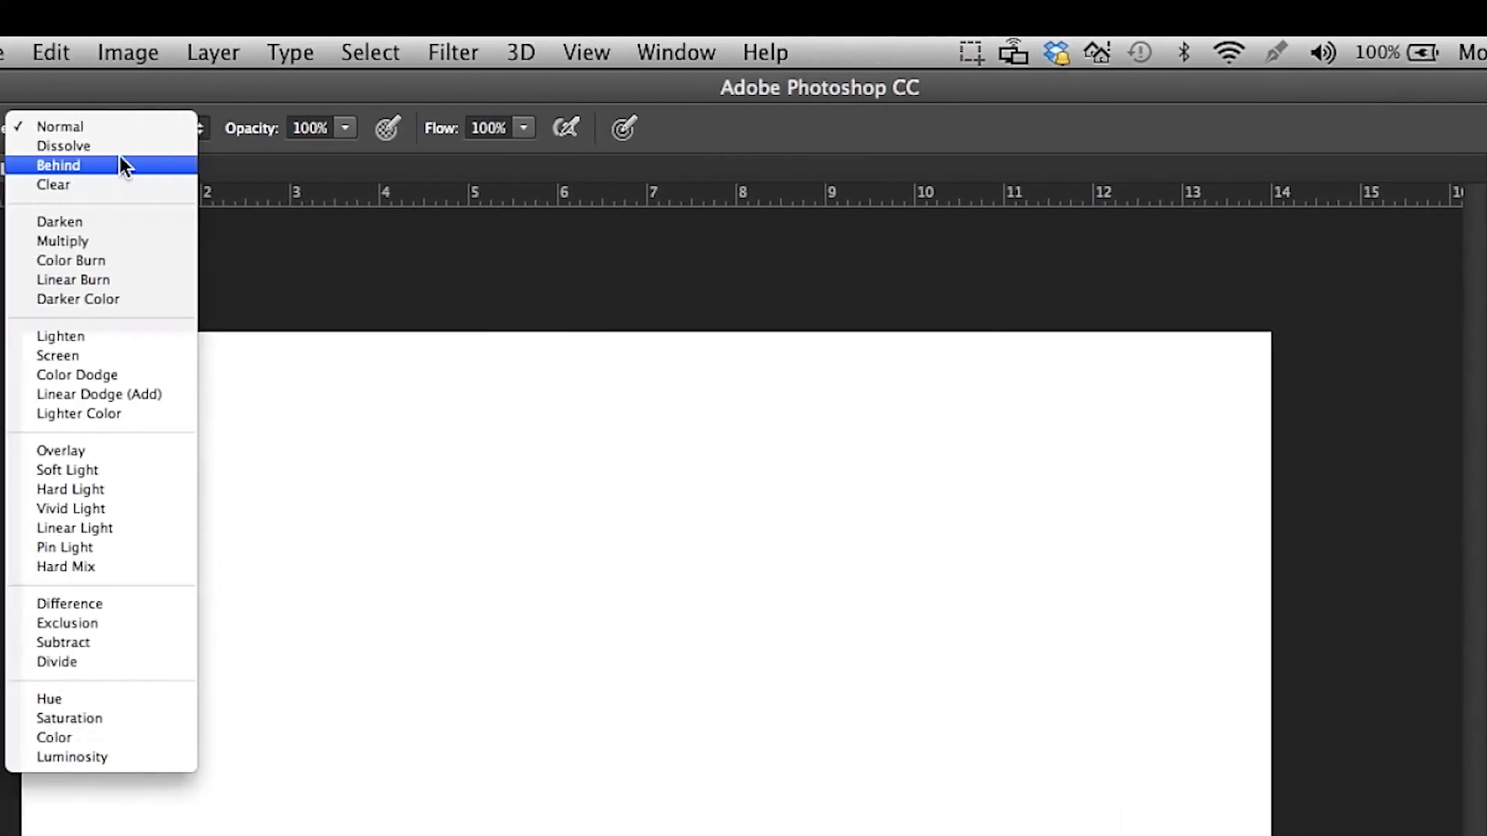
pyautogui.click(87, 127)
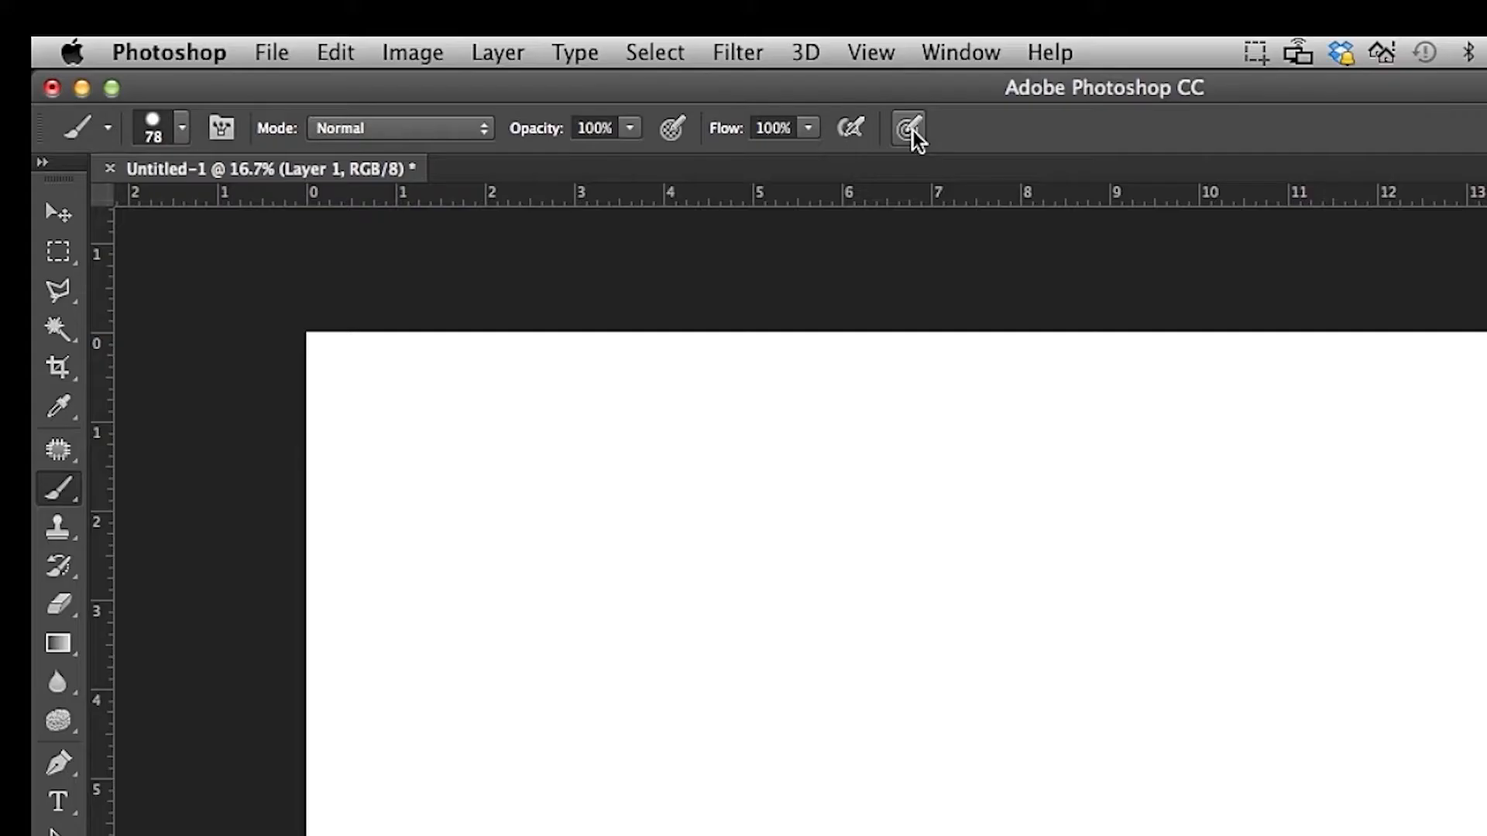
pyautogui.click(910, 129)
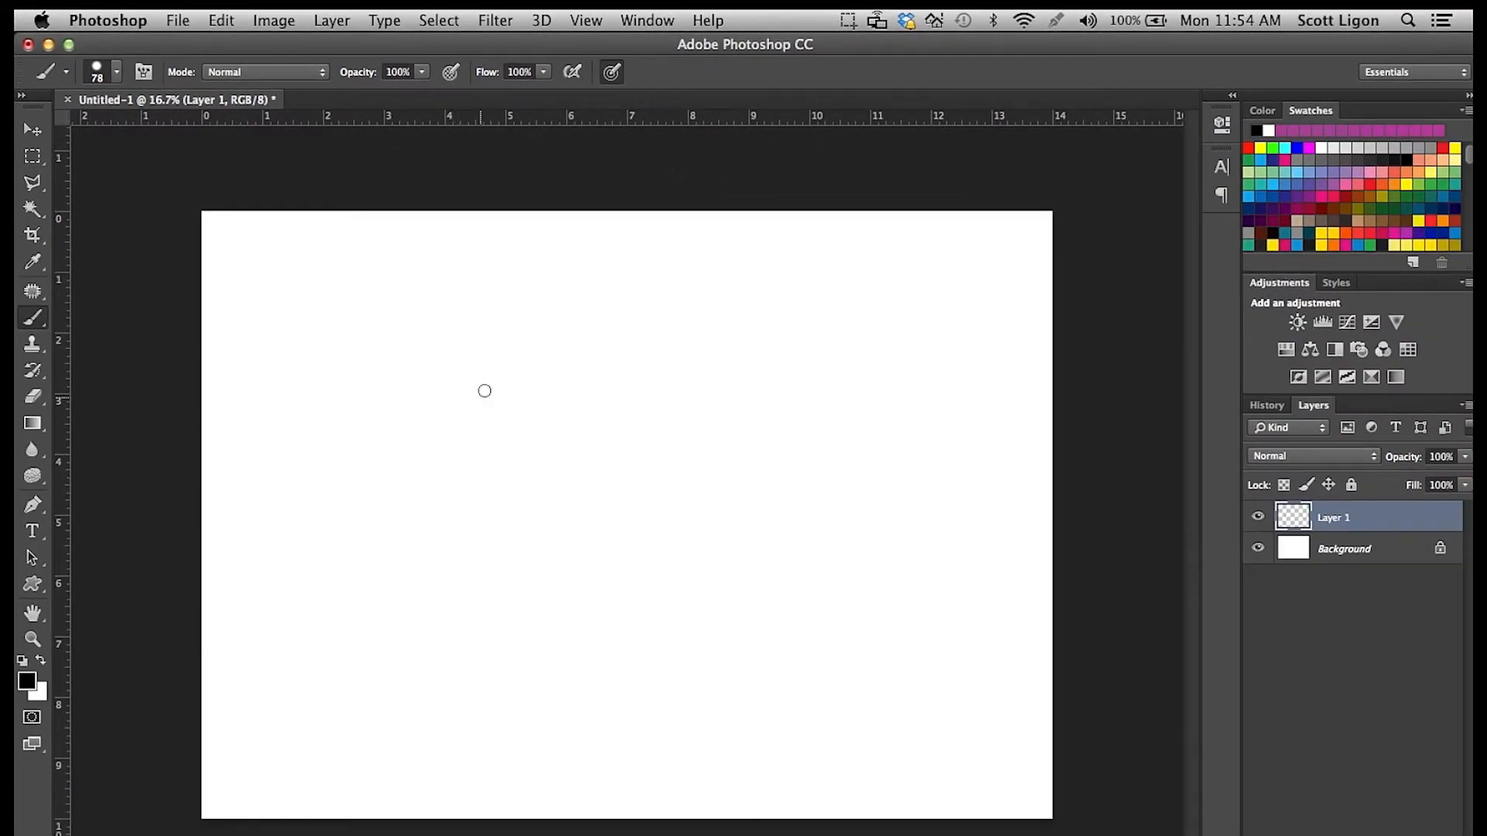
# Paint freehand black test strokes across Layer 1 with varying pen pressure to try out changing line thickness.
pyautogui.moveTo(489, 334)
pyautogui.mouseDown()
pyautogui.moveTo(451, 390)
pyautogui.moveTo(480, 399)
pyautogui.moveTo(516, 380)
pyautogui.moveTo(537, 418)
pyautogui.moveTo(607, 452)
pyautogui.moveTo(597, 516)
pyautogui.moveTo(727, 513)
pyautogui.moveTo(748, 343)
pyautogui.moveTo(857, 337)
pyautogui.moveTo(887, 493)
pyautogui.moveTo(859, 582)
pyautogui.moveTo(762, 641)
pyautogui.moveTo(784, 689)
pyautogui.moveTo(737, 694)
pyautogui.moveTo(521, 620)
pyautogui.moveTo(483, 534)
pyautogui.moveTo(365, 415)
pyautogui.mouseUp()
pyautogui.click(388, 365)
pyautogui.moveTo(395, 341)
pyautogui.mouseDown()
pyautogui.moveTo(581, 286)
pyautogui.moveTo(922, 287)
pyautogui.mouseUp()
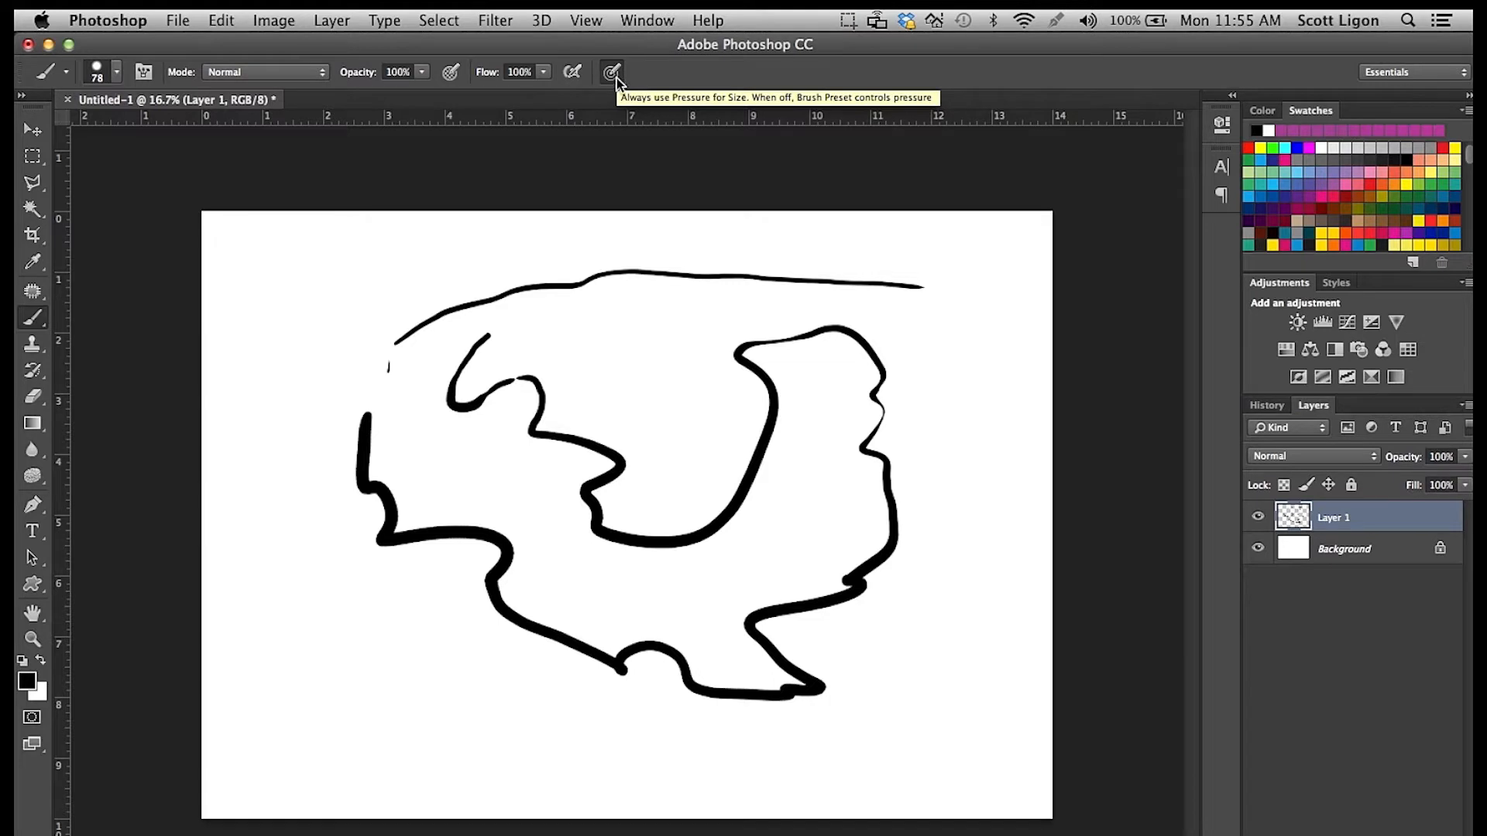
pyautogui.click(612, 72)
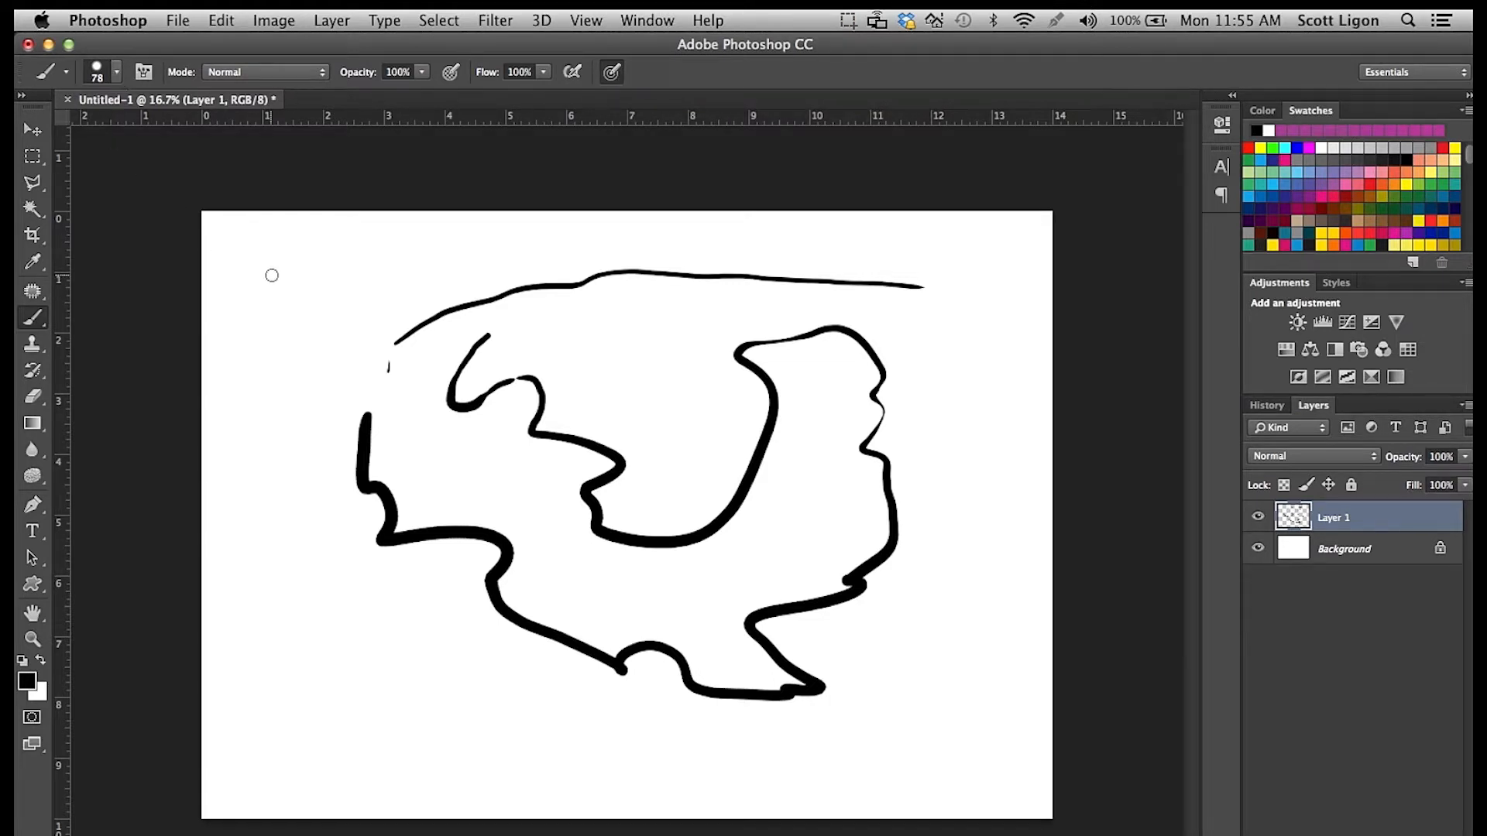
pyautogui.moveTo(308, 264); pyautogui.dragTo(268, 310)
pyautogui.moveTo(249, 363); pyautogui.dragTo(255, 460)
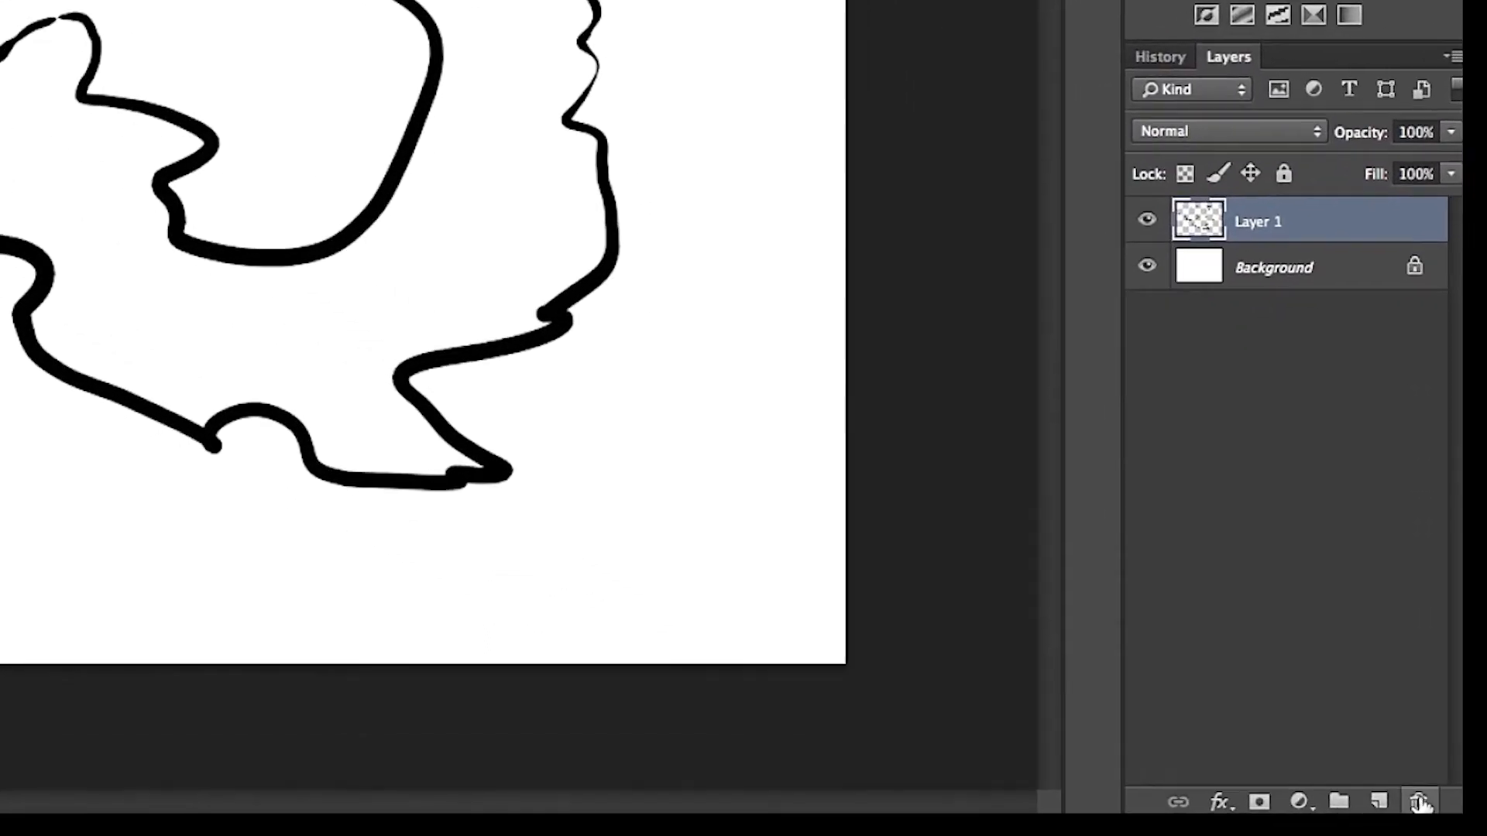
# Delete Layer 1 with the test strokes and add a fresh empty layer above the Background.
pyautogui.click(1419, 803)
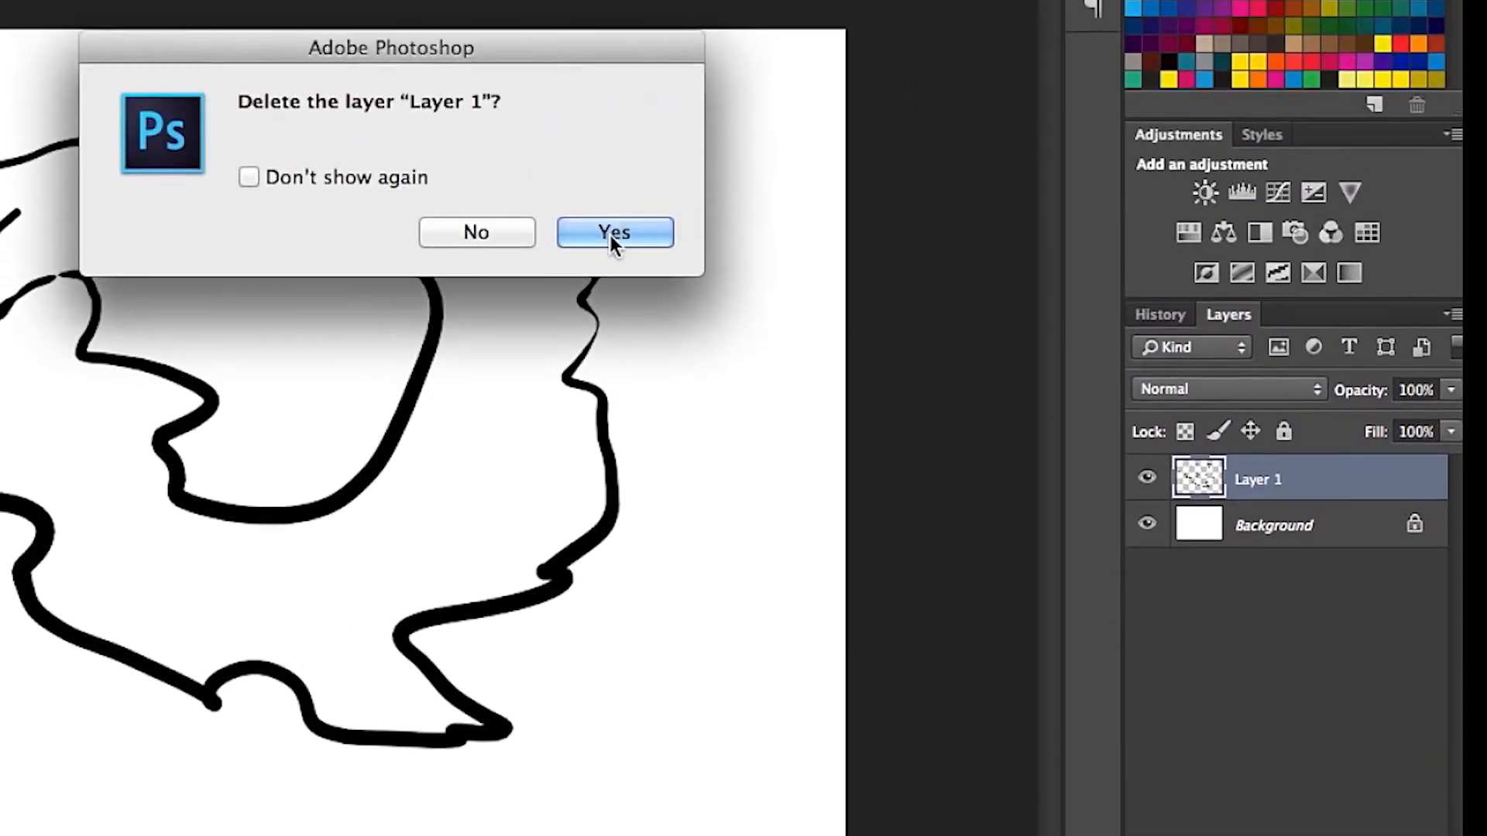
pyautogui.click(611, 234)
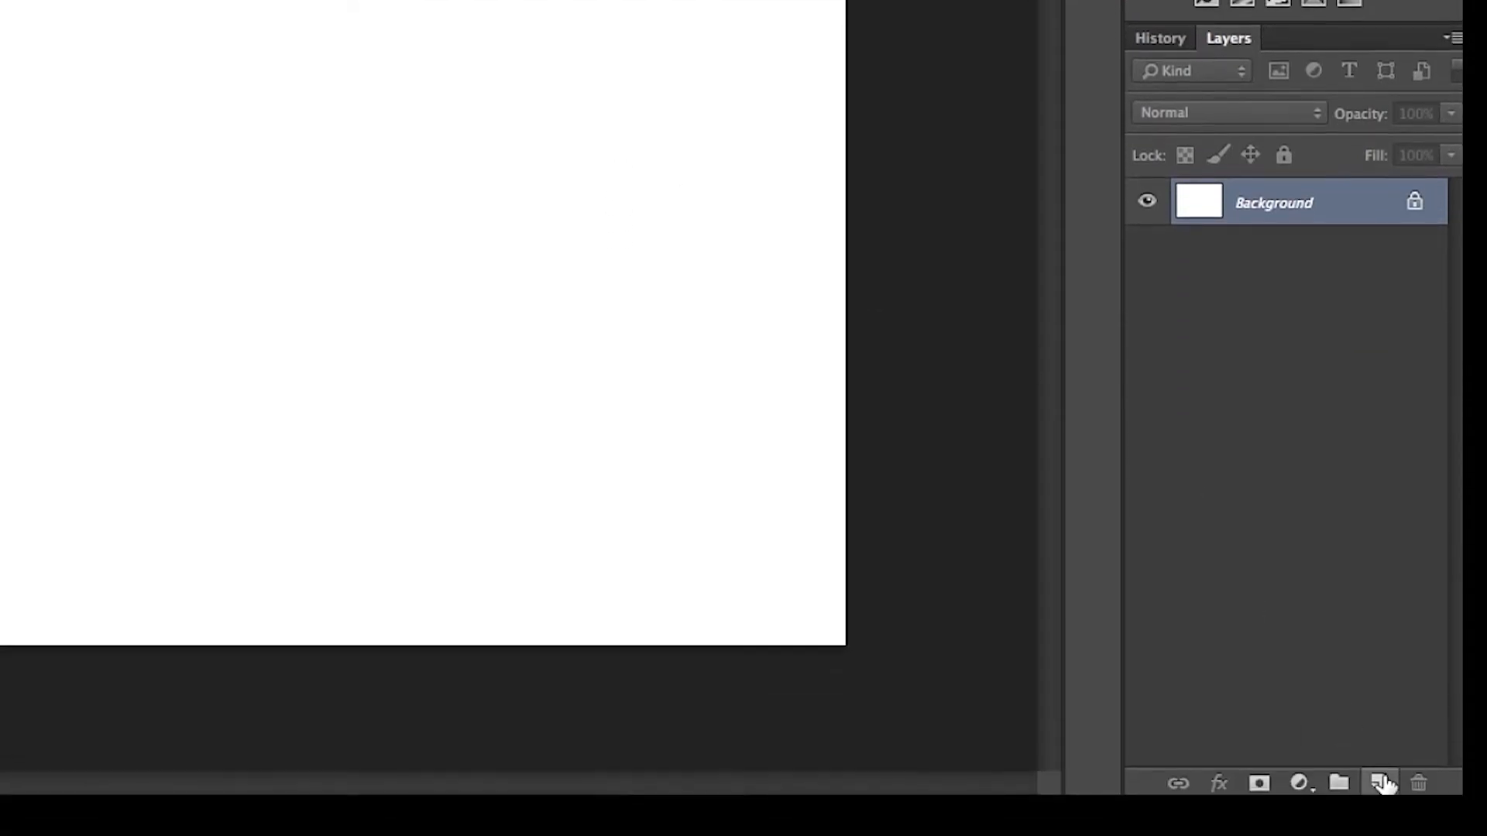
pyautogui.click(1380, 783)
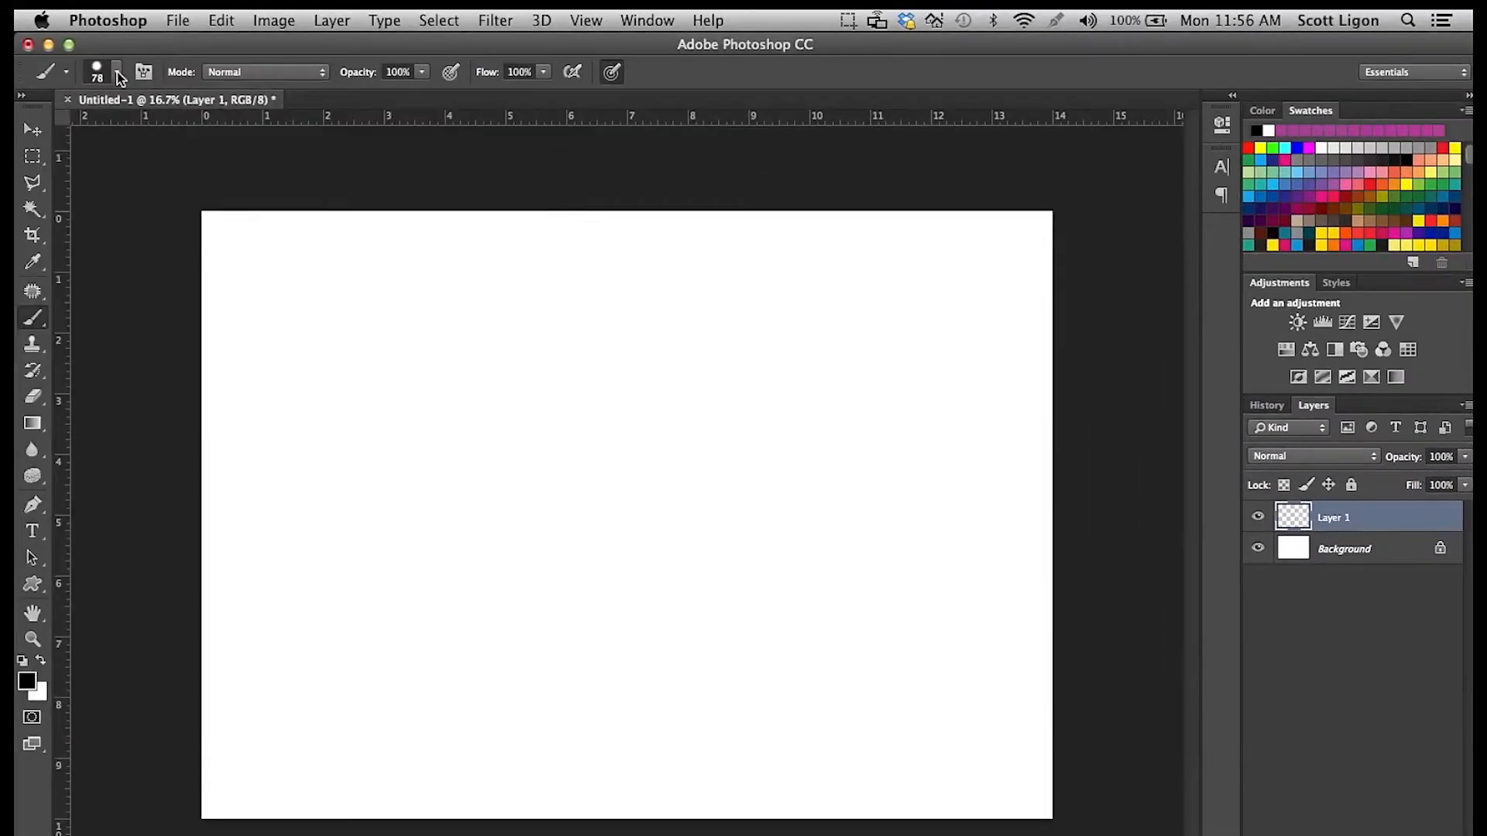
# Set the brush size to 47 px and draw the figure's raised, bent arm and shoulder in black.
pyautogui.click(117, 72)
pyautogui.click(153, 132)
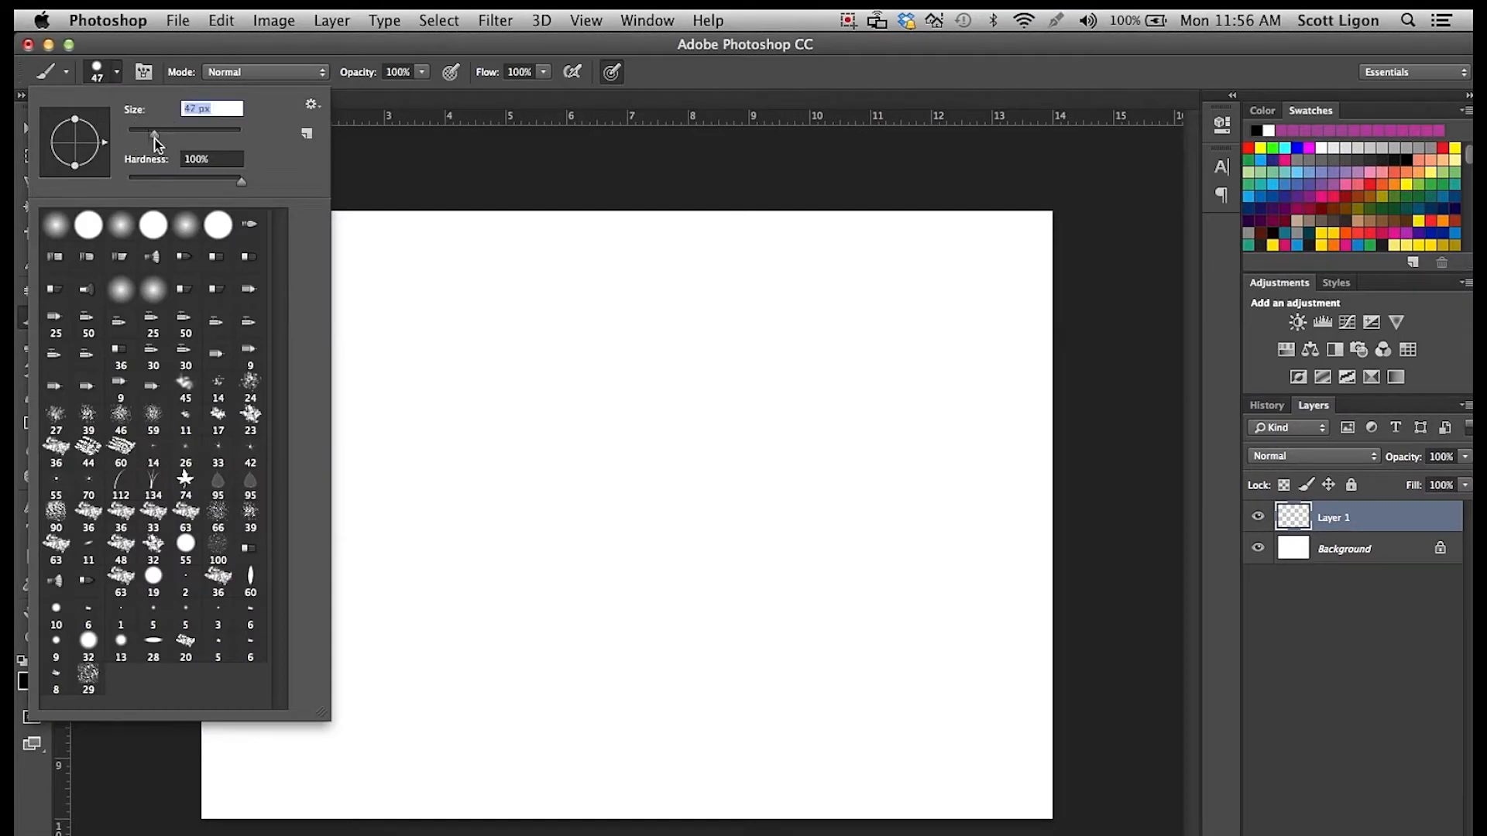
pyautogui.click(525, 472)
pyautogui.moveTo(537, 471)
pyautogui.mouseDown()
pyautogui.moveTo(503, 452)
pyautogui.moveTo(476, 368)
pyautogui.moveTo(539, 277)
pyautogui.mouseUp()
pyautogui.moveTo(512, 381)
pyautogui.mouseDown()
pyautogui.moveTo(597, 282)
pyautogui.moveTo(592, 242)
pyautogui.mouseUp()
pyautogui.moveTo(544, 379); pyautogui.dragTo(603, 454)
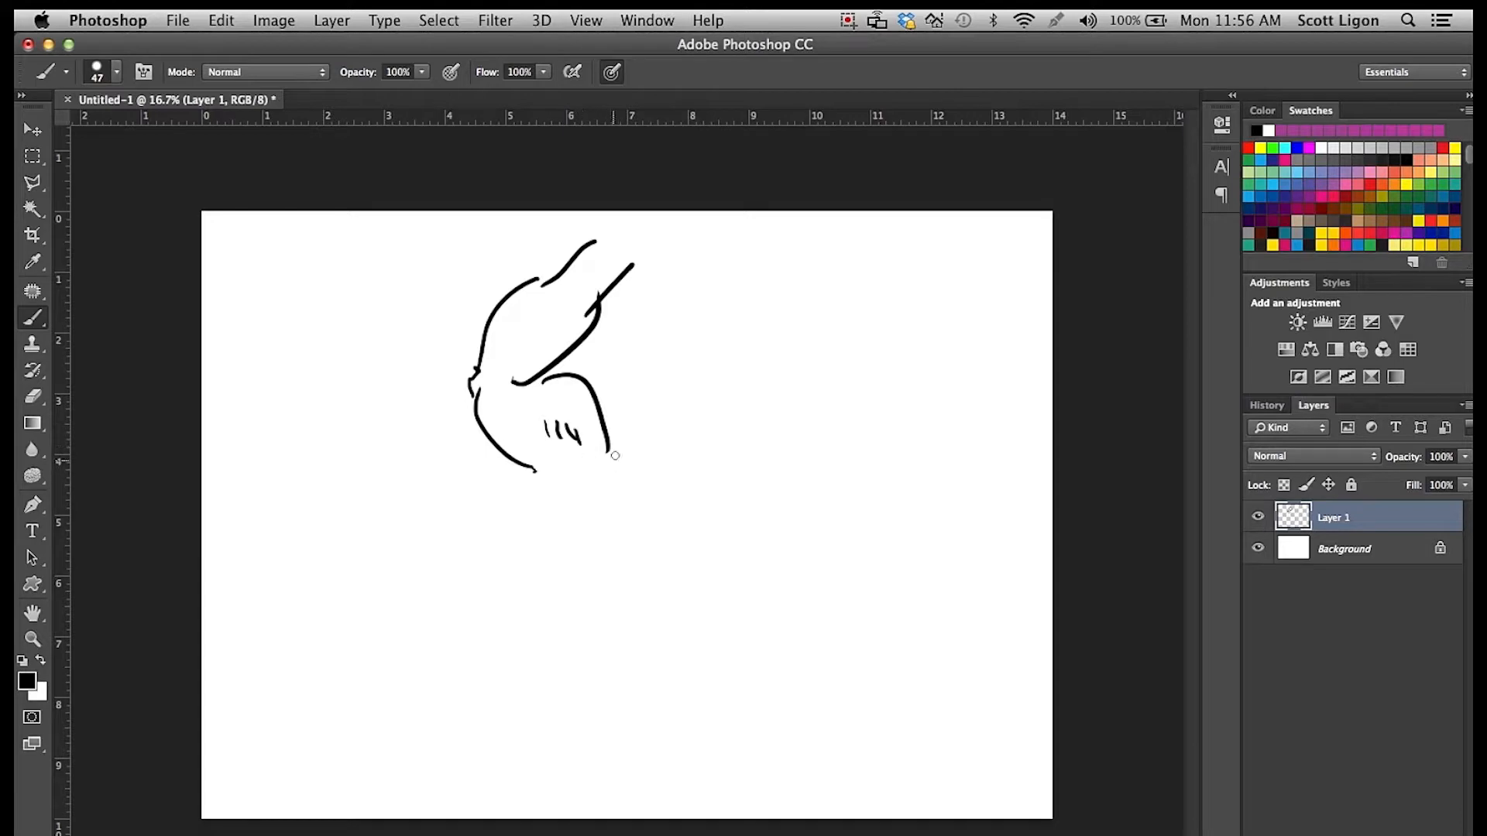
pyautogui.moveTo(590, 420); pyautogui.dragTo(670, 436)
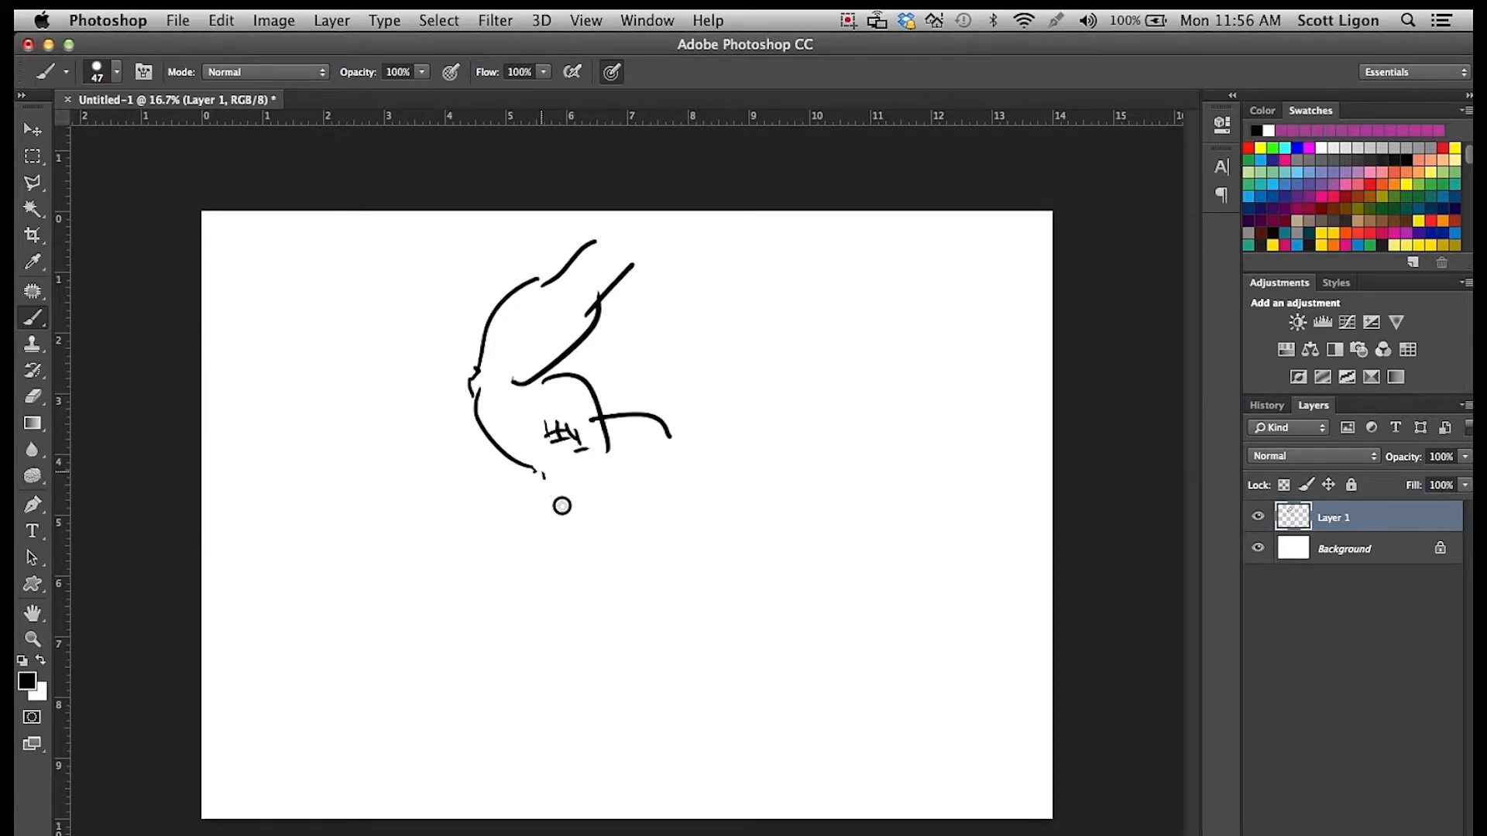
# Draw the other shoulder and arm reaching the canvas's right edge, plus the torso sides and abdominal lines.
pyautogui.moveTo(887, 506); pyautogui.dragTo(974, 495)
pyautogui.moveTo(929, 540); pyautogui.dragTo(1021, 499)
pyautogui.moveTo(941, 576); pyautogui.dragTo(1060, 580)
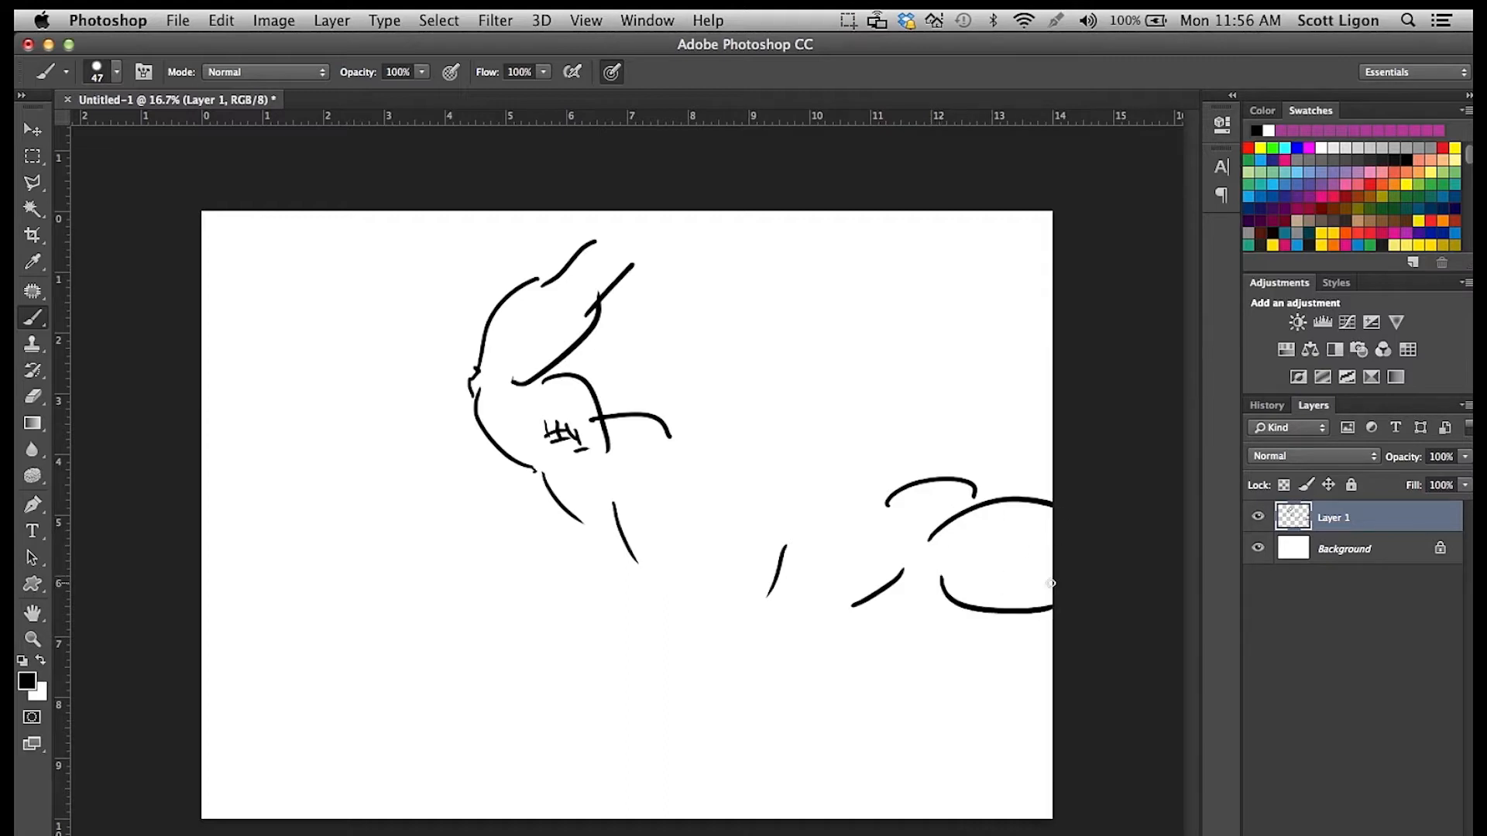
pyautogui.moveTo(579, 522); pyautogui.dragTo(604, 610)
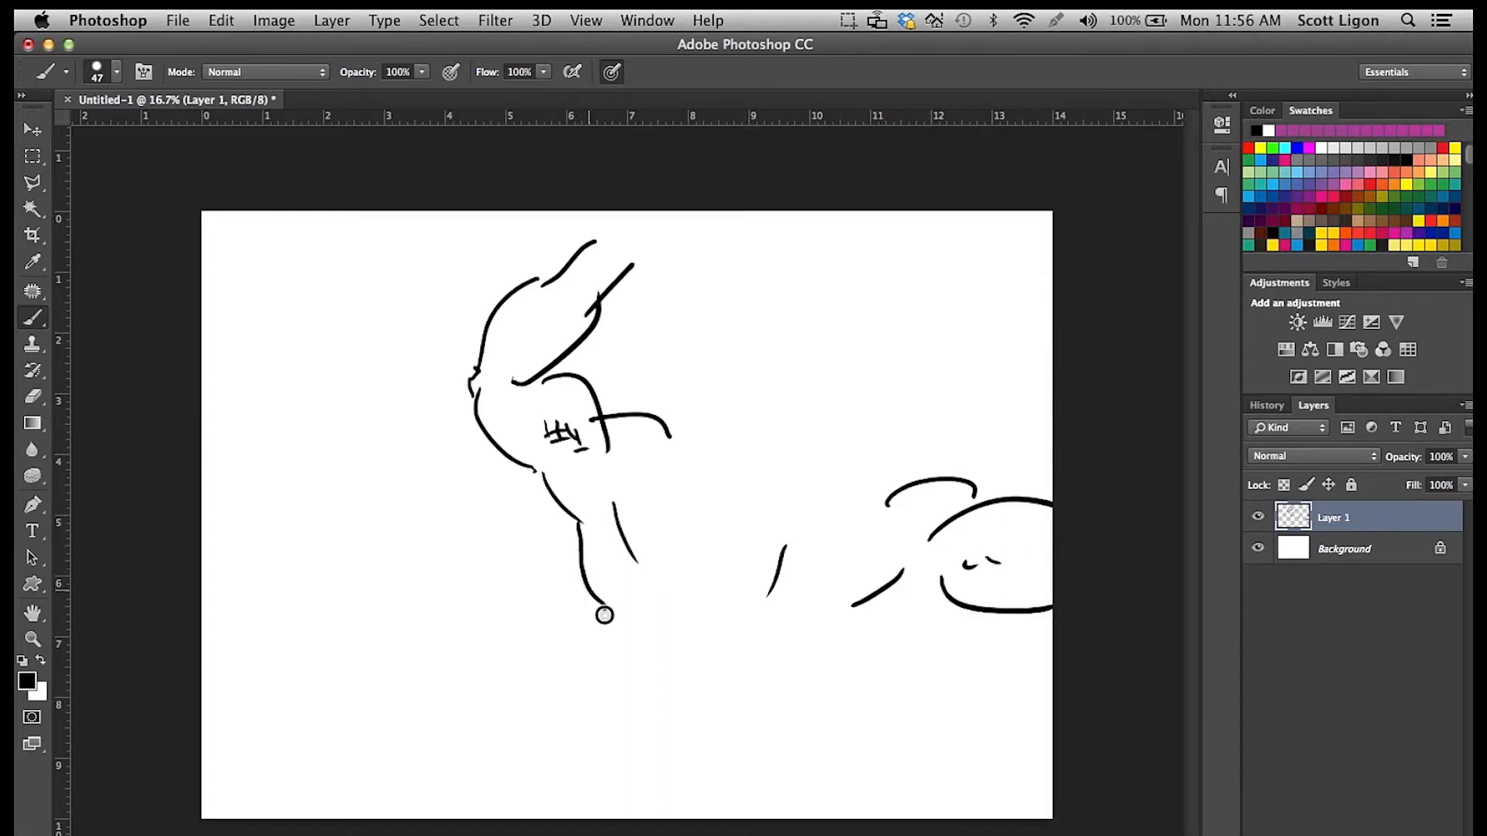
pyautogui.moveTo(862, 604); pyautogui.dragTo(819, 682)
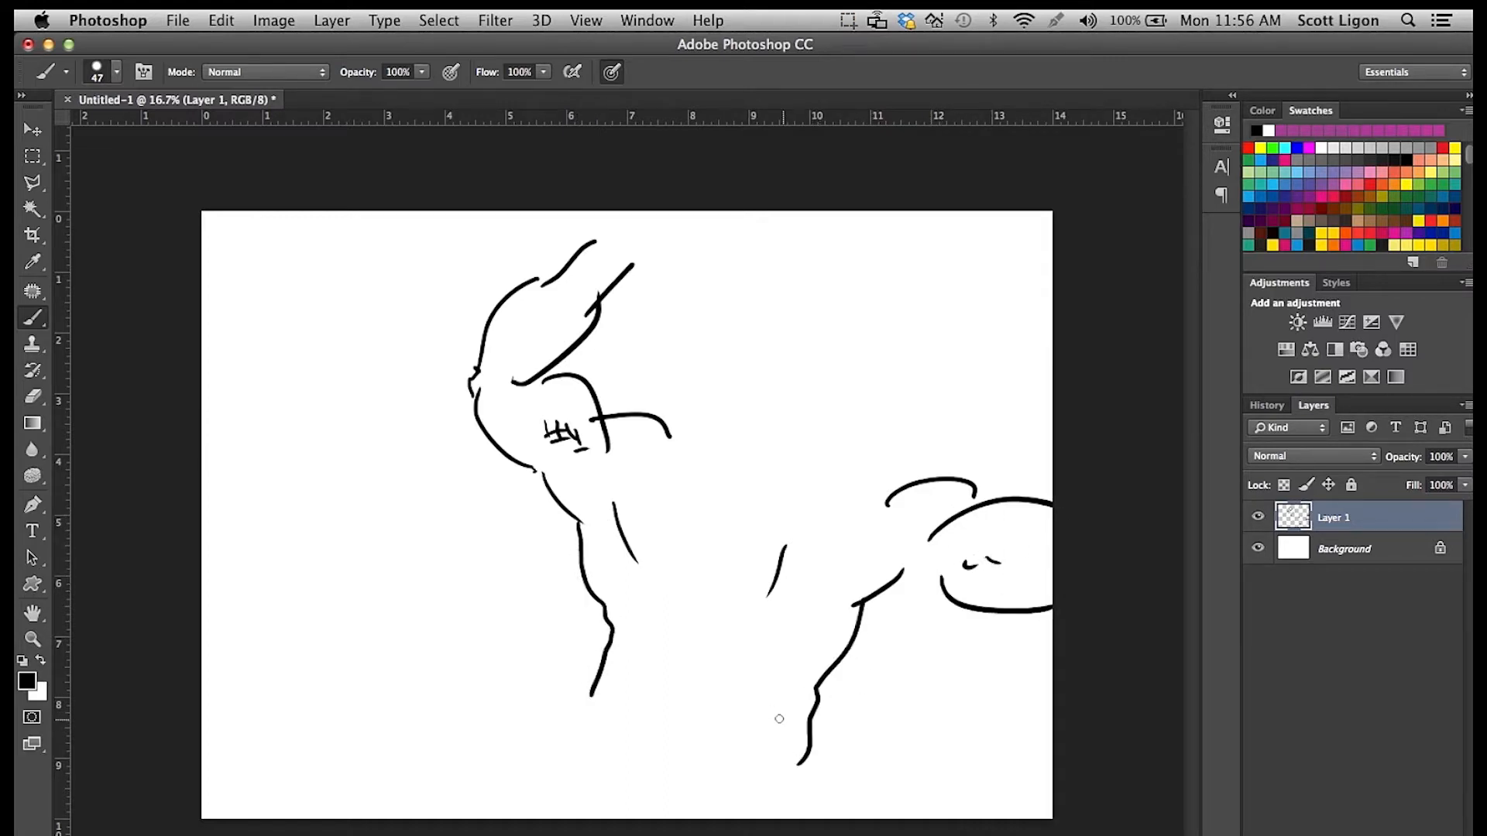
pyautogui.moveTo(661, 653)
pyautogui.mouseDown()
pyautogui.moveTo(729, 657)
pyautogui.moveTo(775, 684)
pyautogui.mouseUp()
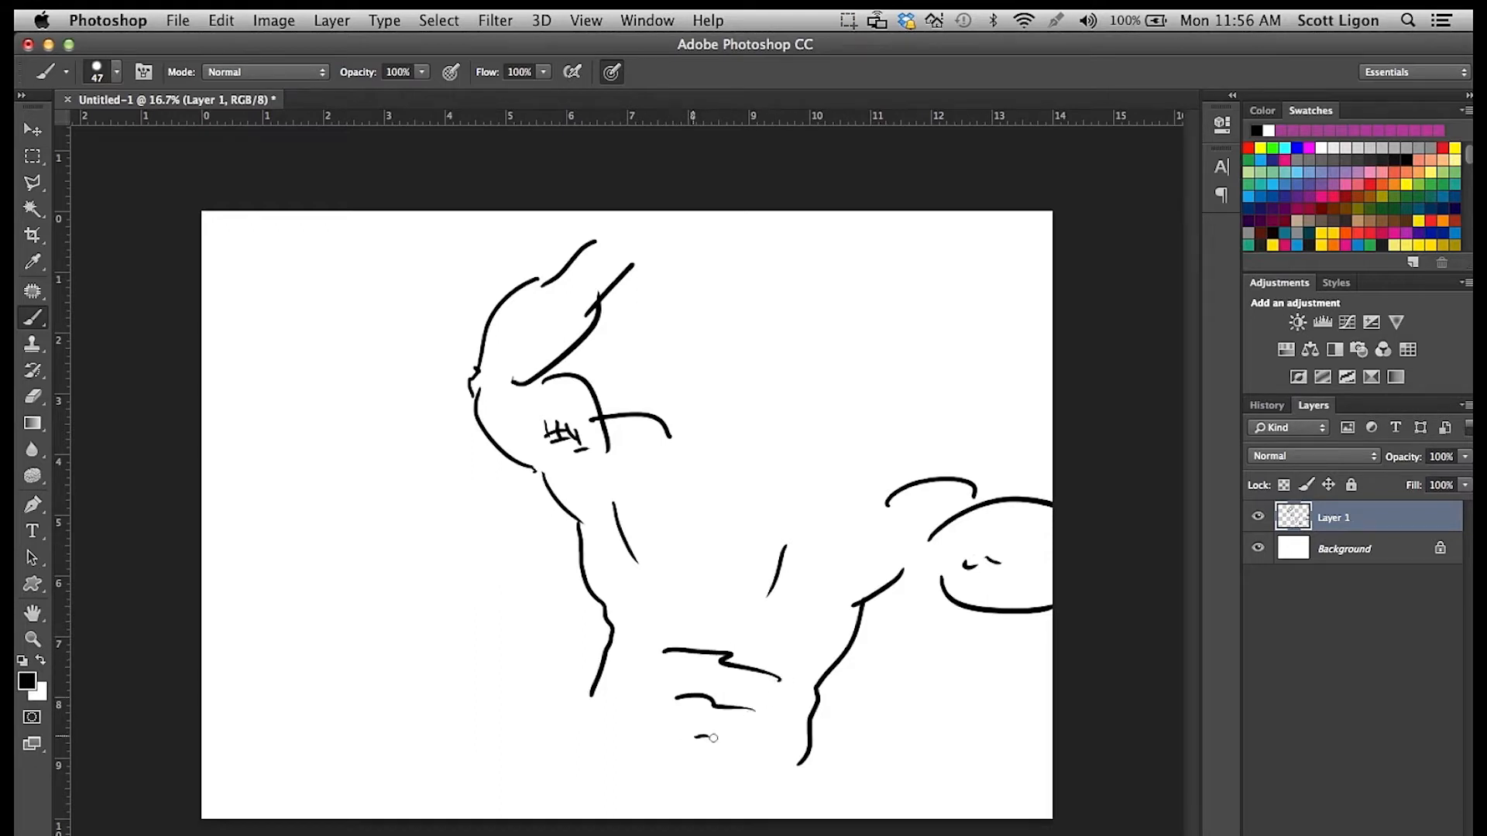
# Draw the figure's oval head and neck between the shoulders, and outline the hips below the torso.
pyautogui.moveTo(760, 410); pyautogui.dragTo(743, 433)
pyautogui.moveTo(787, 340)
pyautogui.mouseDown()
pyautogui.moveTo(762, 405)
pyautogui.moveTo(850, 460)
pyautogui.mouseUp()
pyautogui.moveTo(788, 337)
pyautogui.mouseDown()
pyautogui.moveTo(876, 409)
pyautogui.moveTo(844, 456)
pyautogui.mouseUp()
pyautogui.moveTo(818, 481); pyautogui.dragTo(801, 500)
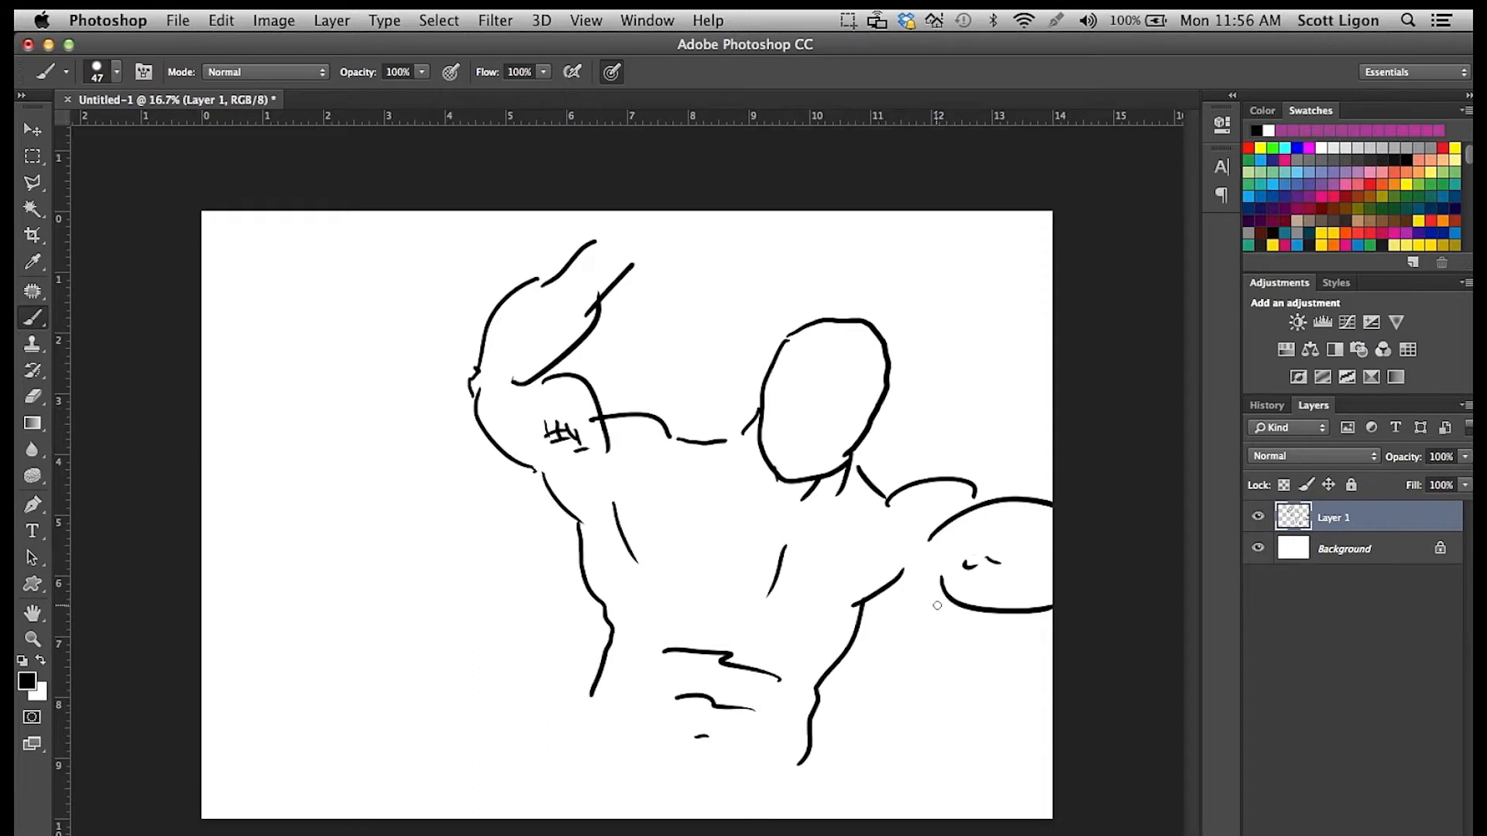
pyautogui.moveTo(561, 741); pyautogui.dragTo(509, 800)
pyautogui.moveTo(625, 745); pyautogui.dragTo(688, 803)
pyautogui.moveTo(810, 753); pyautogui.dragTo(785, 782)
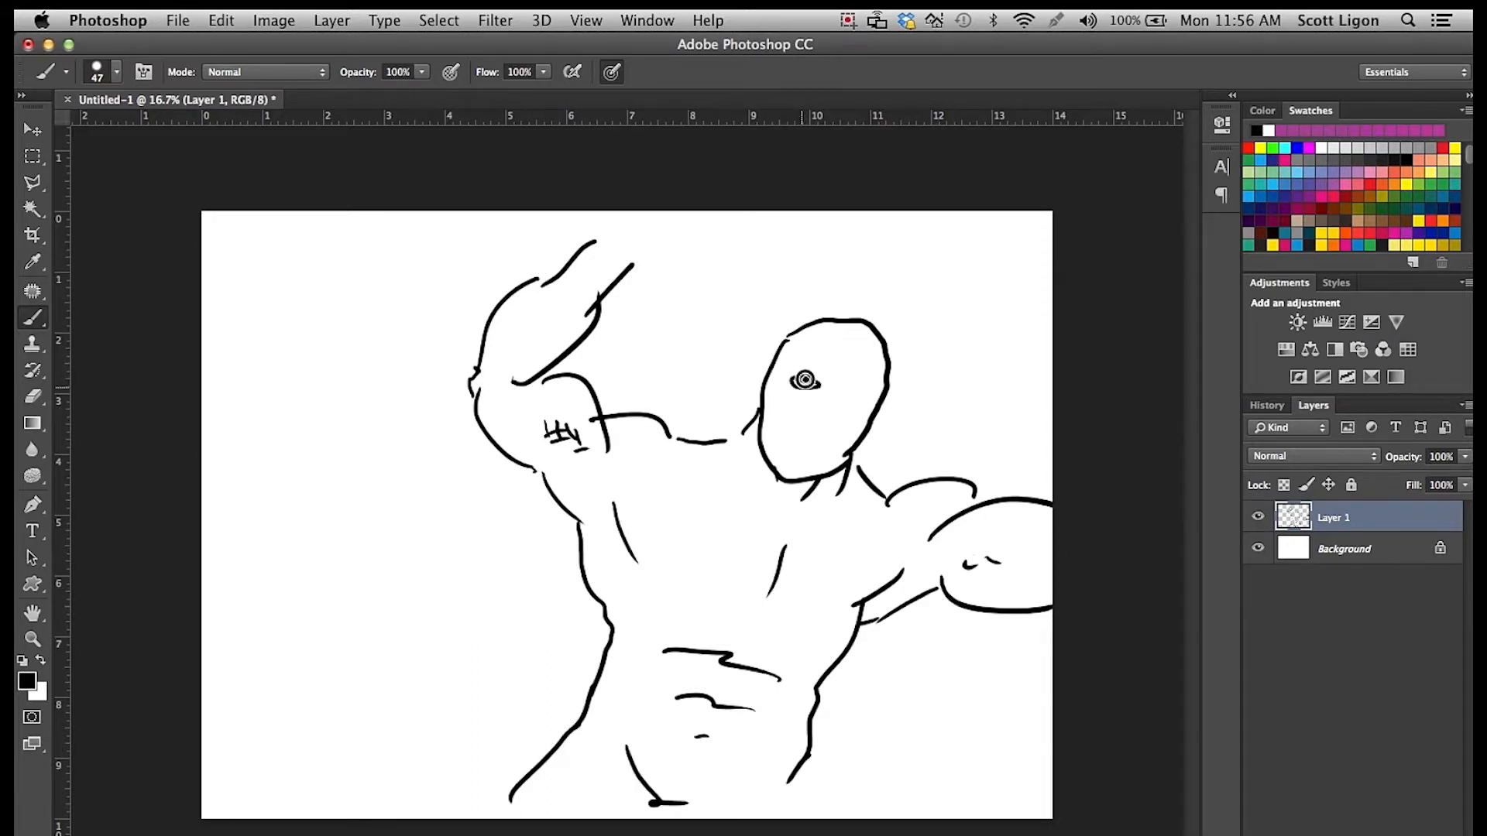
# Draw the raised hand, extend the leg lines to the canvas's lower edge, and sketch zigzag lines beside the figure.
pyautogui.moveTo(686, 255); pyautogui.dragTo(689, 237)
pyautogui.moveTo(606, 212); pyautogui.dragTo(604, 233)
pyautogui.moveTo(657, 216); pyautogui.dragTo(669, 209)
pyautogui.moveTo(510, 806); pyautogui.dragTo(490, 818)
pyautogui.moveTo(809, 757); pyautogui.dragTo(795, 818)
pyautogui.moveTo(206, 530)
pyautogui.mouseDown()
pyautogui.moveTo(425, 704)
pyautogui.moveTo(422, 774)
pyautogui.mouseUp()
pyautogui.moveTo(203, 520)
pyautogui.mouseDown()
pyautogui.moveTo(210, 498)
pyautogui.moveTo(211, 514)
pyautogui.mouseUp()
pyautogui.moveTo(211, 695); pyautogui.dragTo(291, 777)
pyautogui.moveTo(658, 807); pyautogui.dragTo(666, 819)
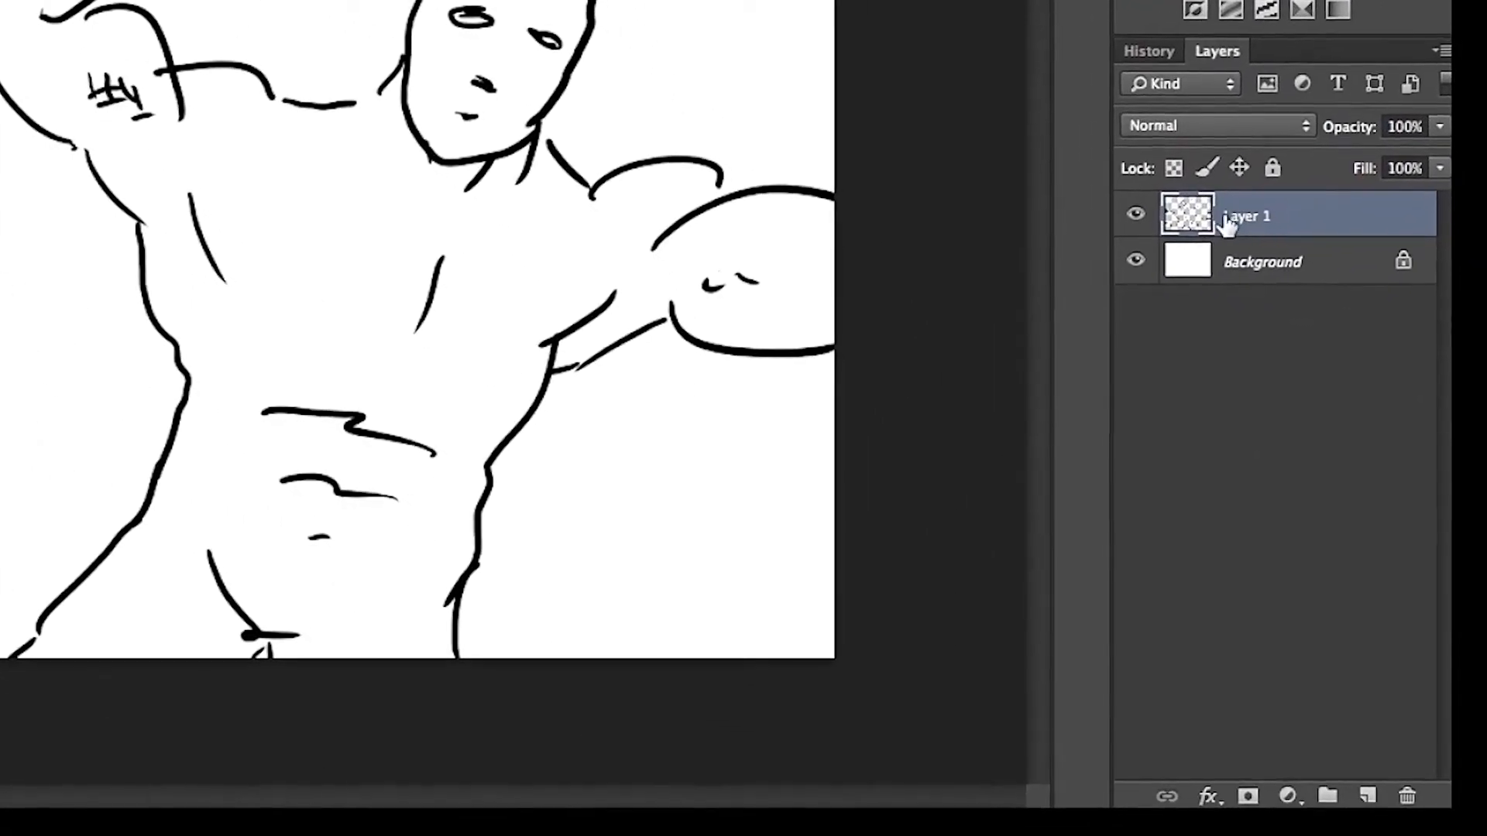
# Add a new layer, place it between Layer 1 and the Background, and rename it "color".
pyautogui.click(1362, 788)
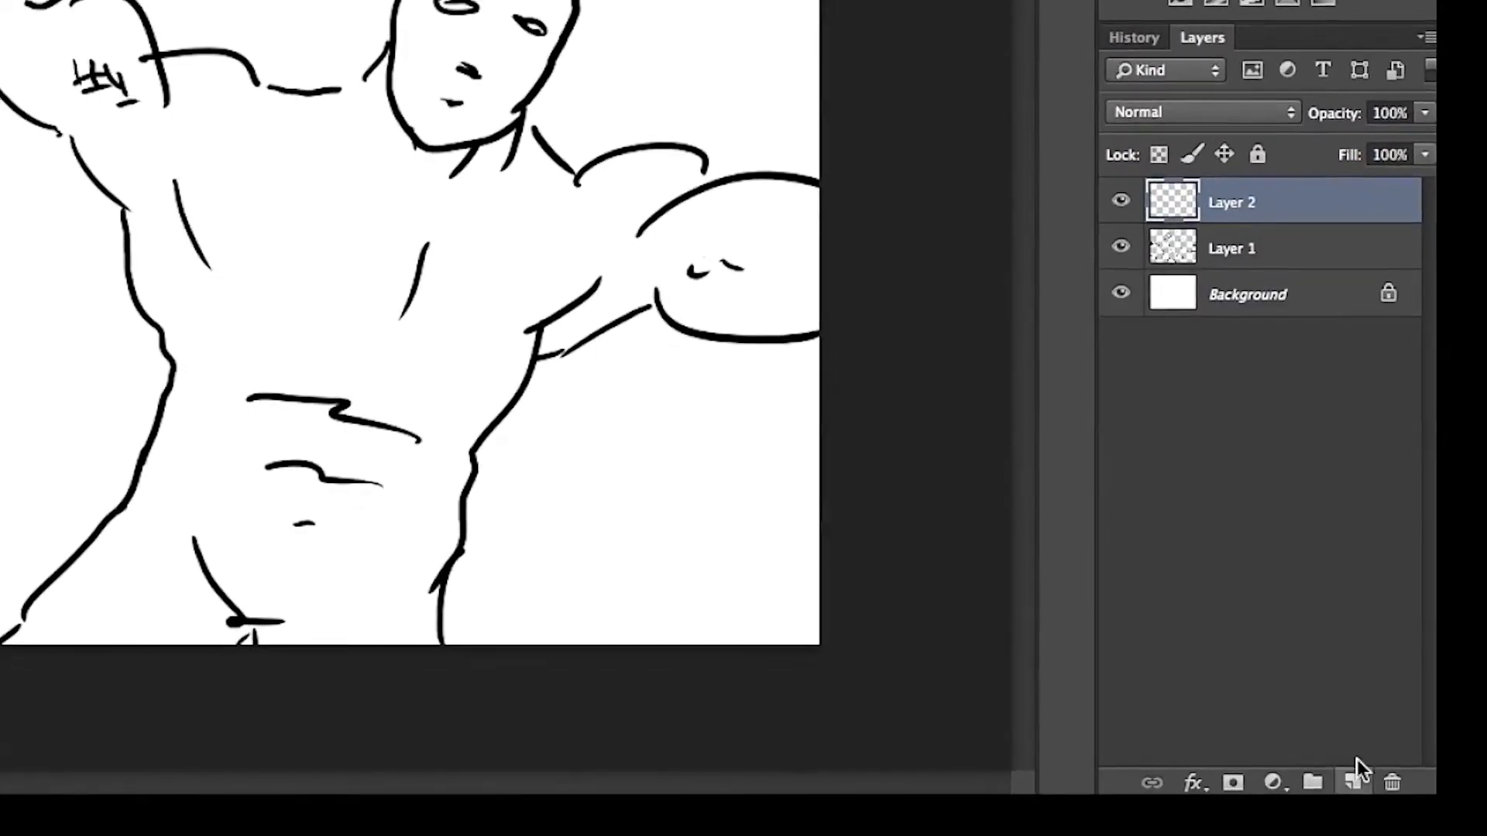
pyautogui.click(1243, 207)
pyautogui.moveTo(1231, 197); pyautogui.dragTo(1208, 263)
pyautogui.doubleClick(1214, 233)
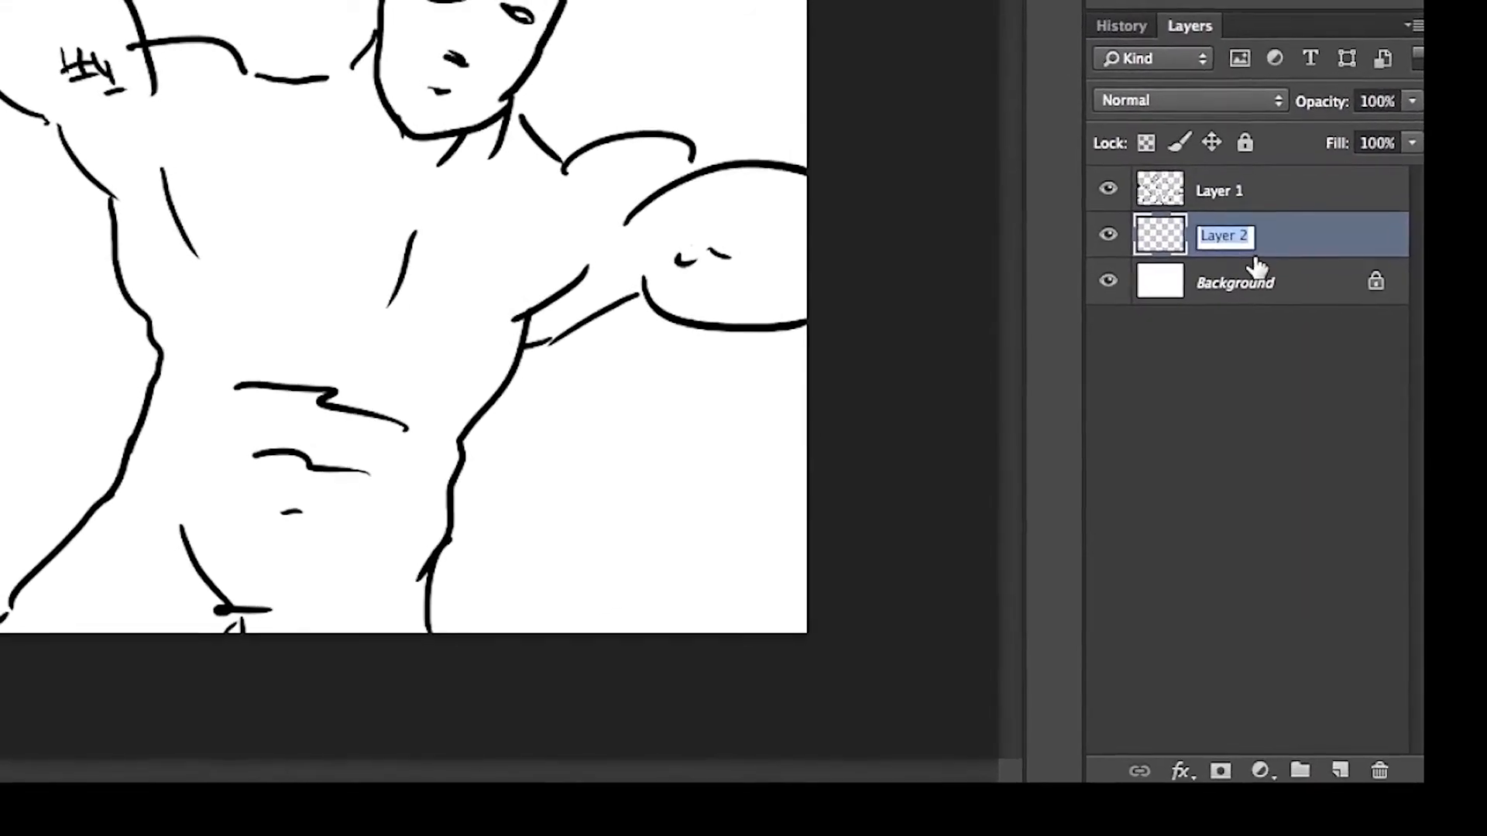
pyautogui.write('colo')
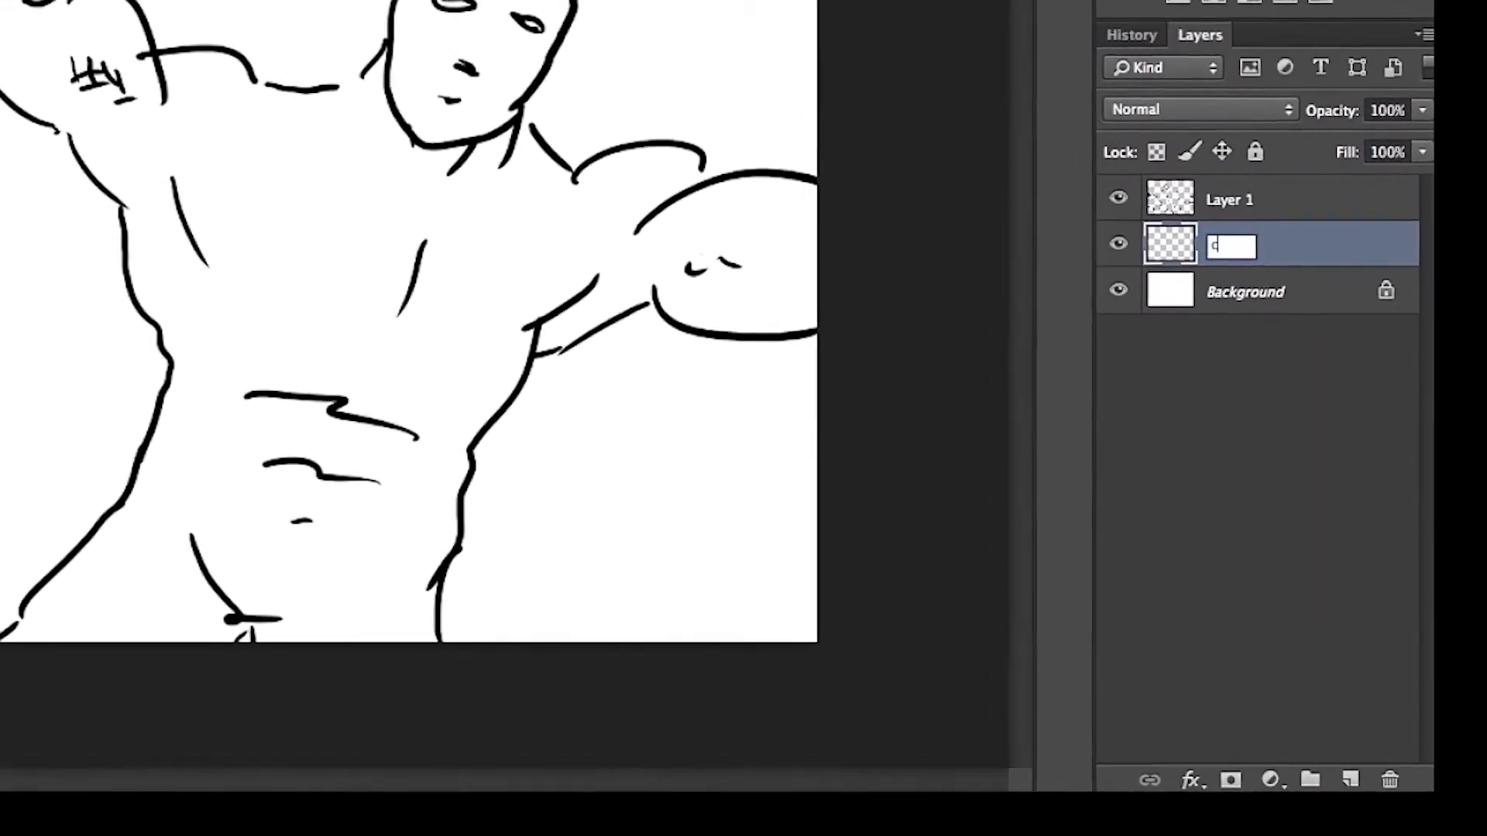
pyautogui.write('r')
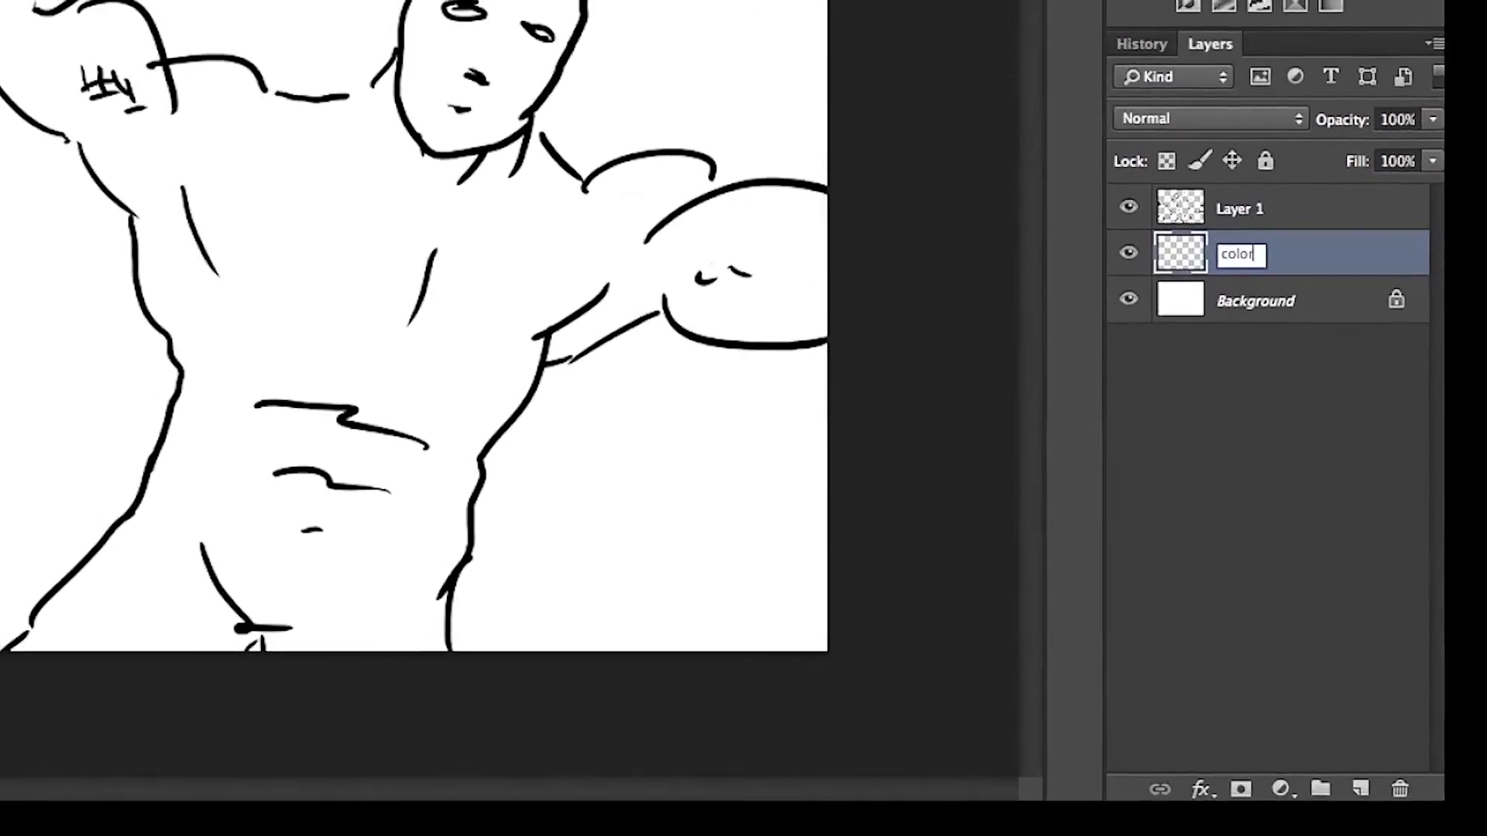
pyautogui.click(1297, 271)
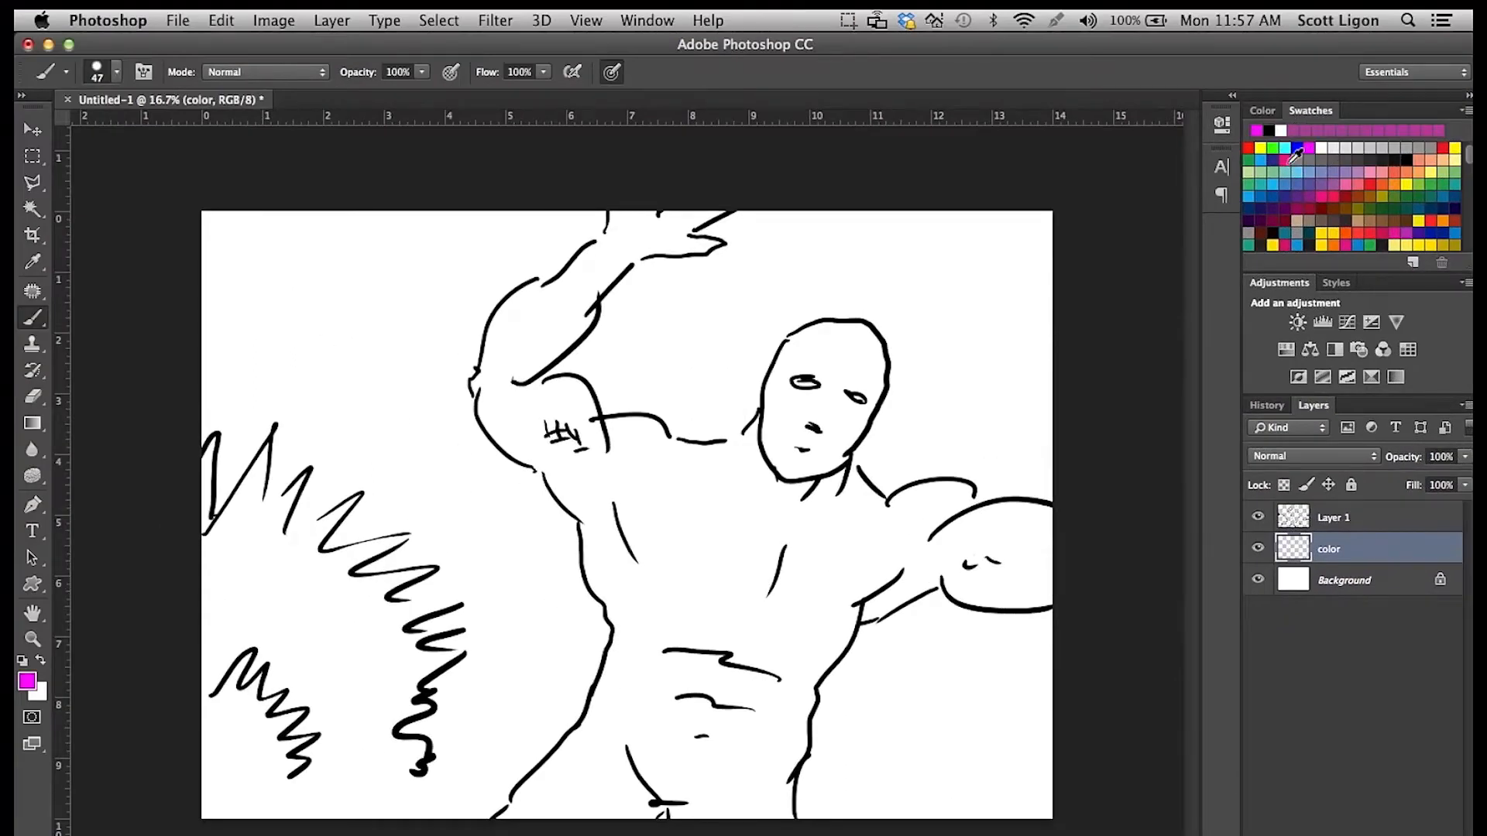
# Set the brush size to 90 px and paint the whole figure magenta on the color layer beneath the line art.
pyautogui.click(114, 80)
pyautogui.doubleClick(197, 106)
pyautogui.write('90')
pyautogui.press('Return')
pyautogui.moveTo(496, 394)
pyautogui.mouseDown()
pyautogui.moveTo(516, 448)
pyautogui.moveTo(495, 389)
pyautogui.moveTo(560, 406)
pyautogui.moveTo(556, 379)
pyautogui.moveTo(589, 396)
pyautogui.moveTo(542, 443)
pyautogui.moveTo(570, 515)
pyautogui.moveTo(577, 458)
pyautogui.moveTo(646, 423)
pyautogui.moveTo(525, 409)
pyautogui.moveTo(479, 383)
pyautogui.moveTo(506, 330)
pyautogui.moveTo(552, 352)
pyautogui.moveTo(569, 278)
pyautogui.moveTo(655, 219)
pyautogui.moveTo(612, 248)
pyautogui.moveTo(720, 246)
pyautogui.mouseUp()
pyautogui.moveTo(662, 464)
pyautogui.mouseDown()
pyautogui.moveTo(747, 441)
pyautogui.moveTo(797, 473)
pyautogui.moveTo(817, 462)
pyautogui.moveTo(858, 394)
pyautogui.moveTo(835, 391)
pyautogui.moveTo(841, 353)
pyautogui.moveTo(813, 329)
pyautogui.mouseUp()
pyautogui.moveTo(923, 505)
pyautogui.mouseDown()
pyautogui.moveTo(954, 507)
pyautogui.moveTo(897, 507)
pyautogui.moveTo(926, 549)
pyautogui.moveTo(1060, 519)
pyautogui.moveTo(1007, 531)
pyautogui.moveTo(1009, 595)
pyautogui.moveTo(919, 566)
pyautogui.moveTo(930, 581)
pyautogui.moveTo(895, 556)
pyautogui.moveTo(842, 589)
pyautogui.moveTo(840, 459)
pyautogui.moveTo(781, 479)
pyautogui.moveTo(757, 543)
pyautogui.moveTo(834, 565)
pyautogui.moveTo(711, 535)
pyautogui.moveTo(669, 491)
pyautogui.moveTo(586, 534)
pyautogui.moveTo(648, 602)
pyautogui.moveTo(536, 813)
pyautogui.moveTo(749, 740)
pyautogui.moveTo(792, 800)
pyautogui.moveTo(814, 675)
pyautogui.moveTo(790, 695)
pyautogui.moveTo(808, 570)
pyautogui.moveTo(714, 659)
pyautogui.moveTo(654, 594)
pyautogui.moveTo(666, 636)
pyautogui.moveTo(724, 607)
pyautogui.moveTo(718, 641)
pyautogui.moveTo(744, 672)
pyautogui.moveTo(711, 755)
pyautogui.moveTo(747, 676)
pyautogui.moveTo(721, 731)
pyautogui.moveTo(742, 742)
pyautogui.moveTo(778, 706)
pyautogui.moveTo(783, 728)
pyautogui.moveTo(790, 689)
pyautogui.mouseUp()
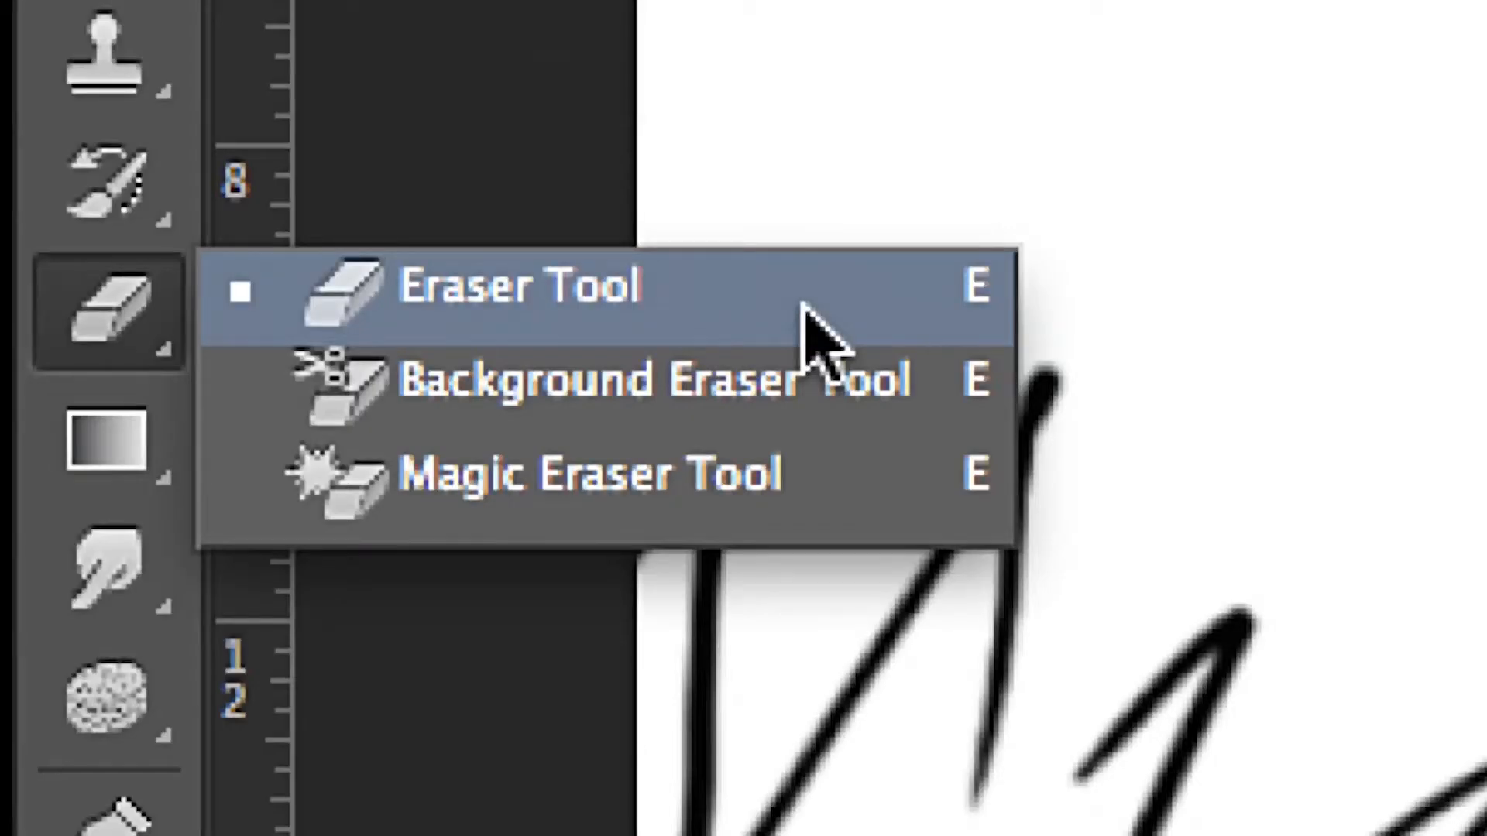
pyautogui.click(813, 333)
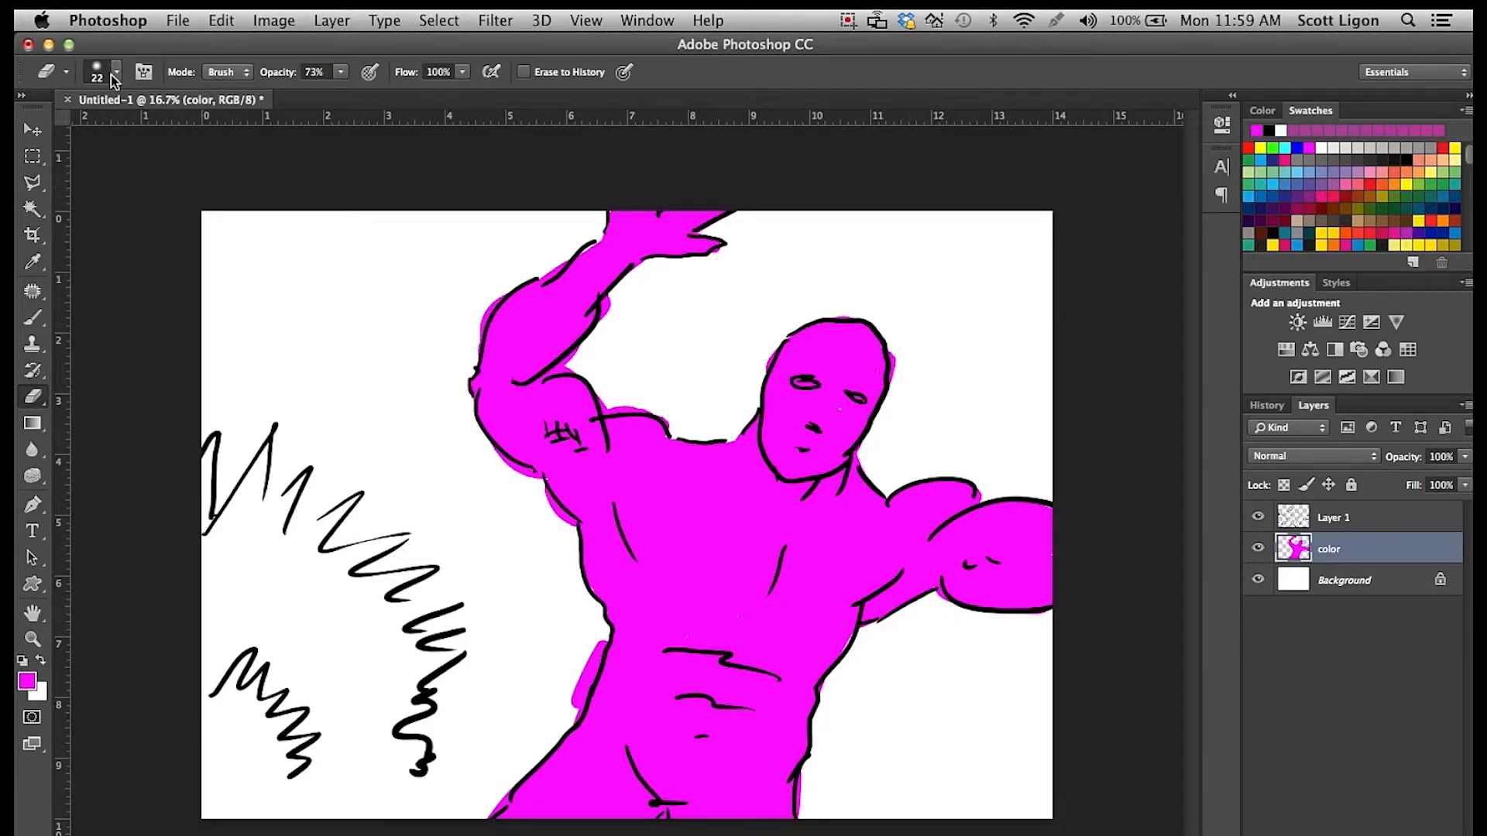
# Set the Eraser to 100% opacity and 125 px, and erase the magenta spilling outside the figure's arm, torso and head outlines.
pyautogui.click(112, 72)
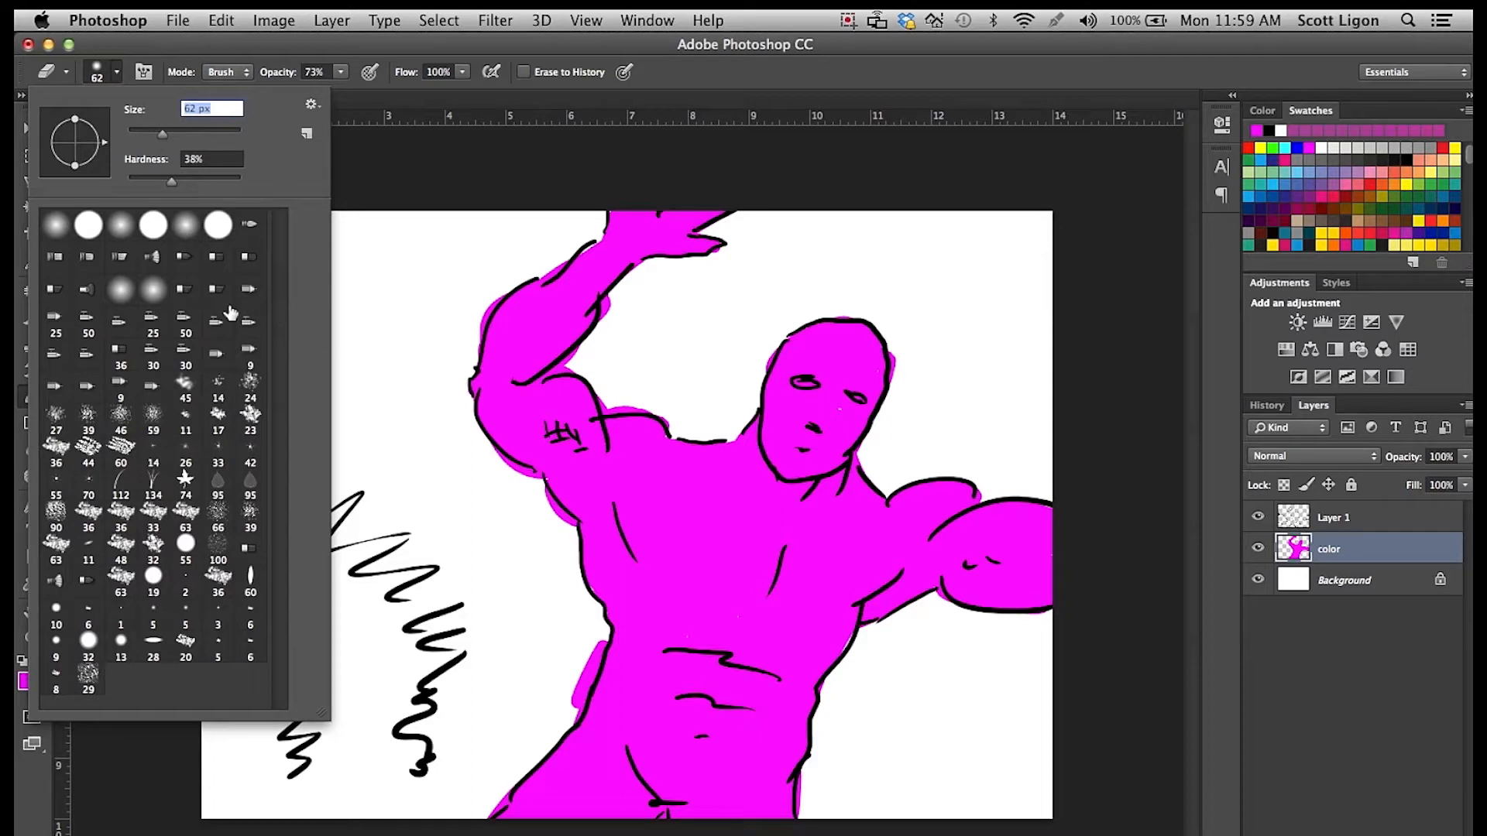
pyautogui.click(340, 72)
pyautogui.moveTo(341, 92); pyautogui.dragTo(398, 89)
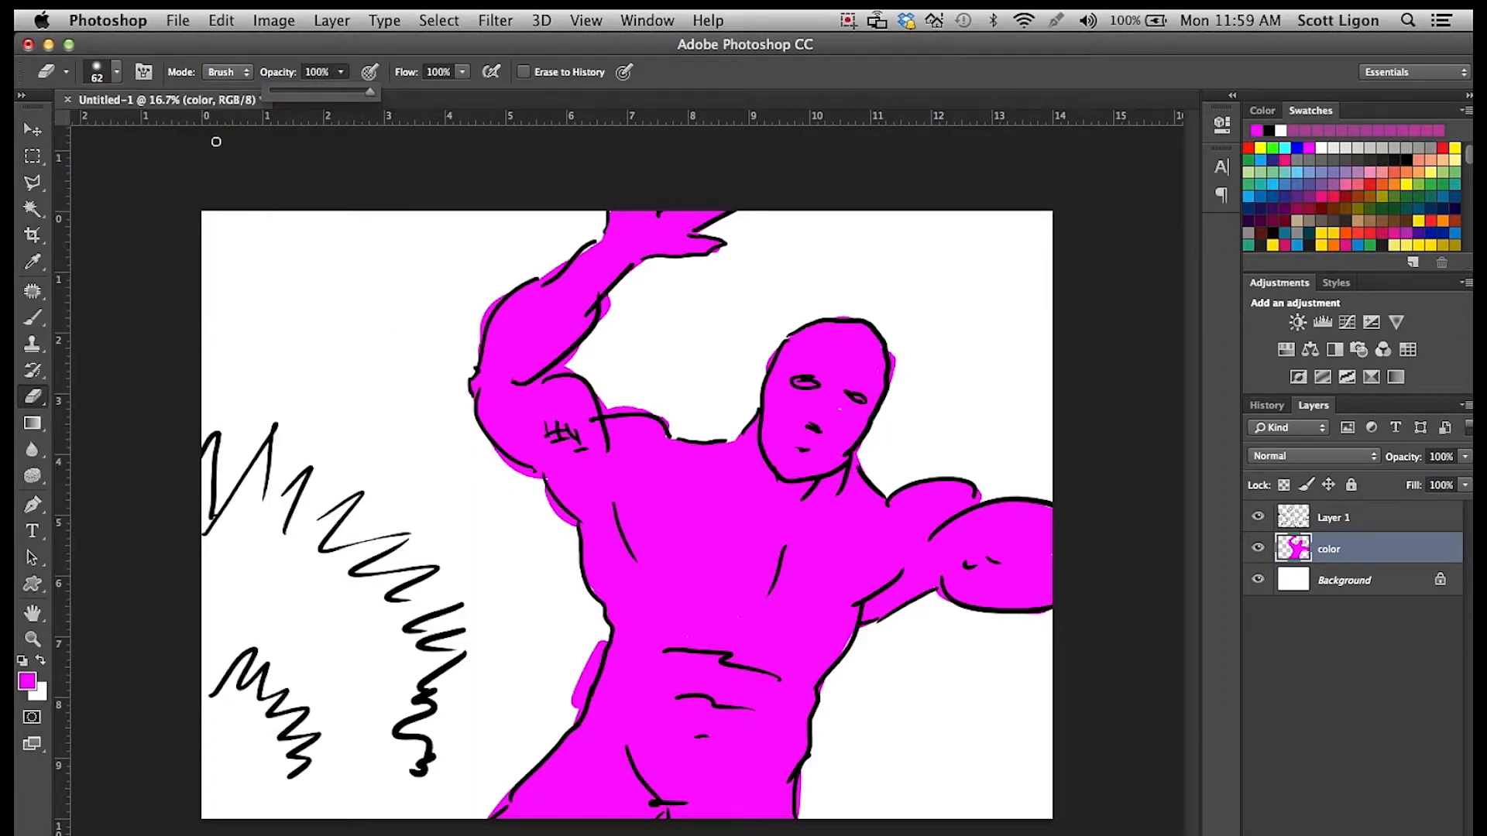
pyautogui.click(116, 72)
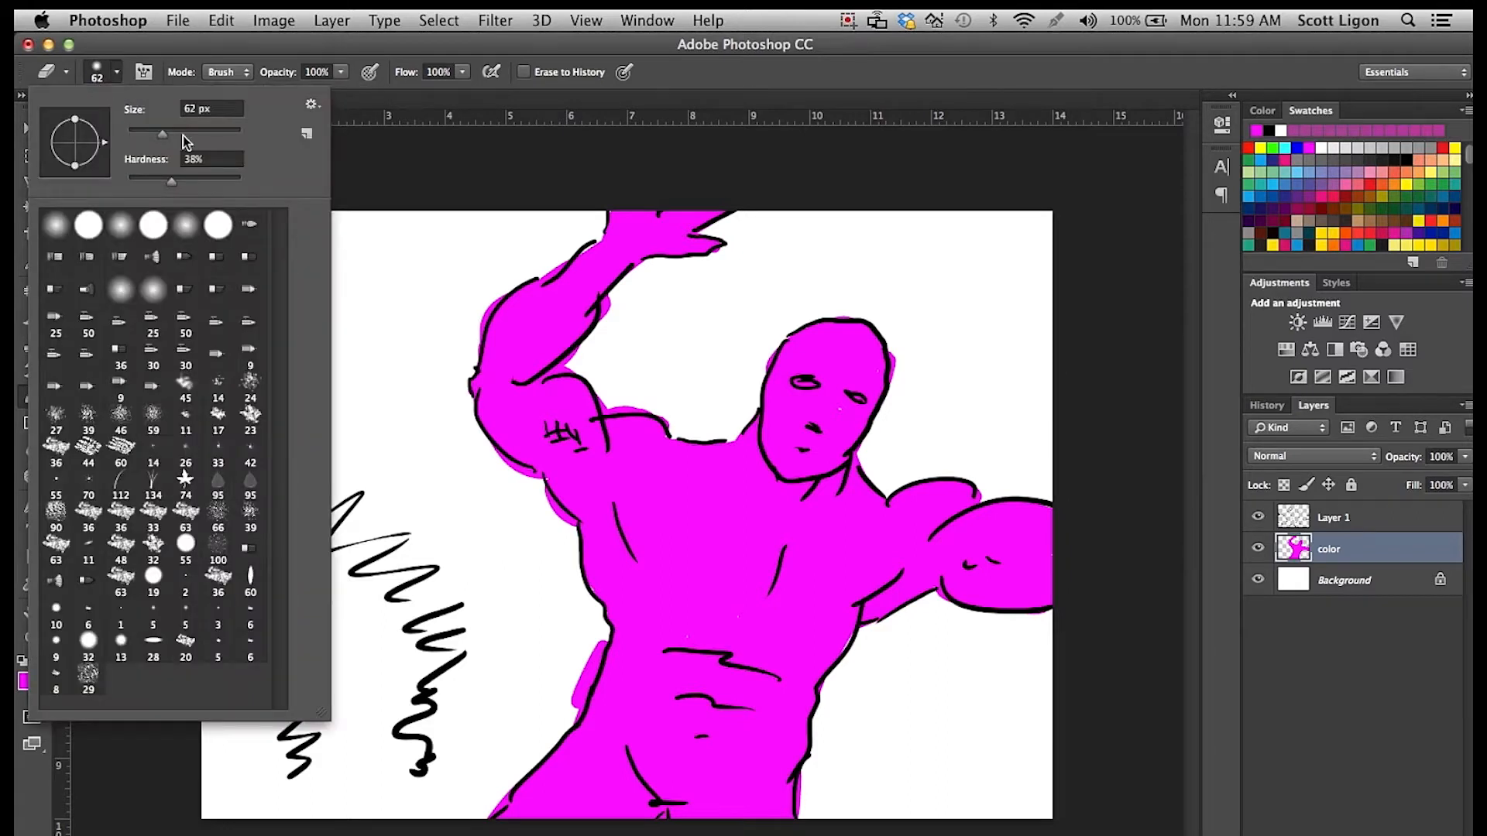
pyautogui.moveTo(182, 134); pyautogui.dragTo(200, 137)
pyautogui.moveTo(488, 479)
pyautogui.mouseDown()
pyautogui.moveTo(505, 482)
pyautogui.moveTo(488, 446)
pyautogui.moveTo(567, 523)
pyautogui.moveTo(577, 568)
pyautogui.mouseUp()
pyautogui.moveTo(567, 697); pyautogui.dragTo(581, 686)
pyautogui.moveTo(597, 357); pyautogui.dragTo(617, 295)
pyautogui.moveTo(478, 326); pyautogui.dragTo(592, 229)
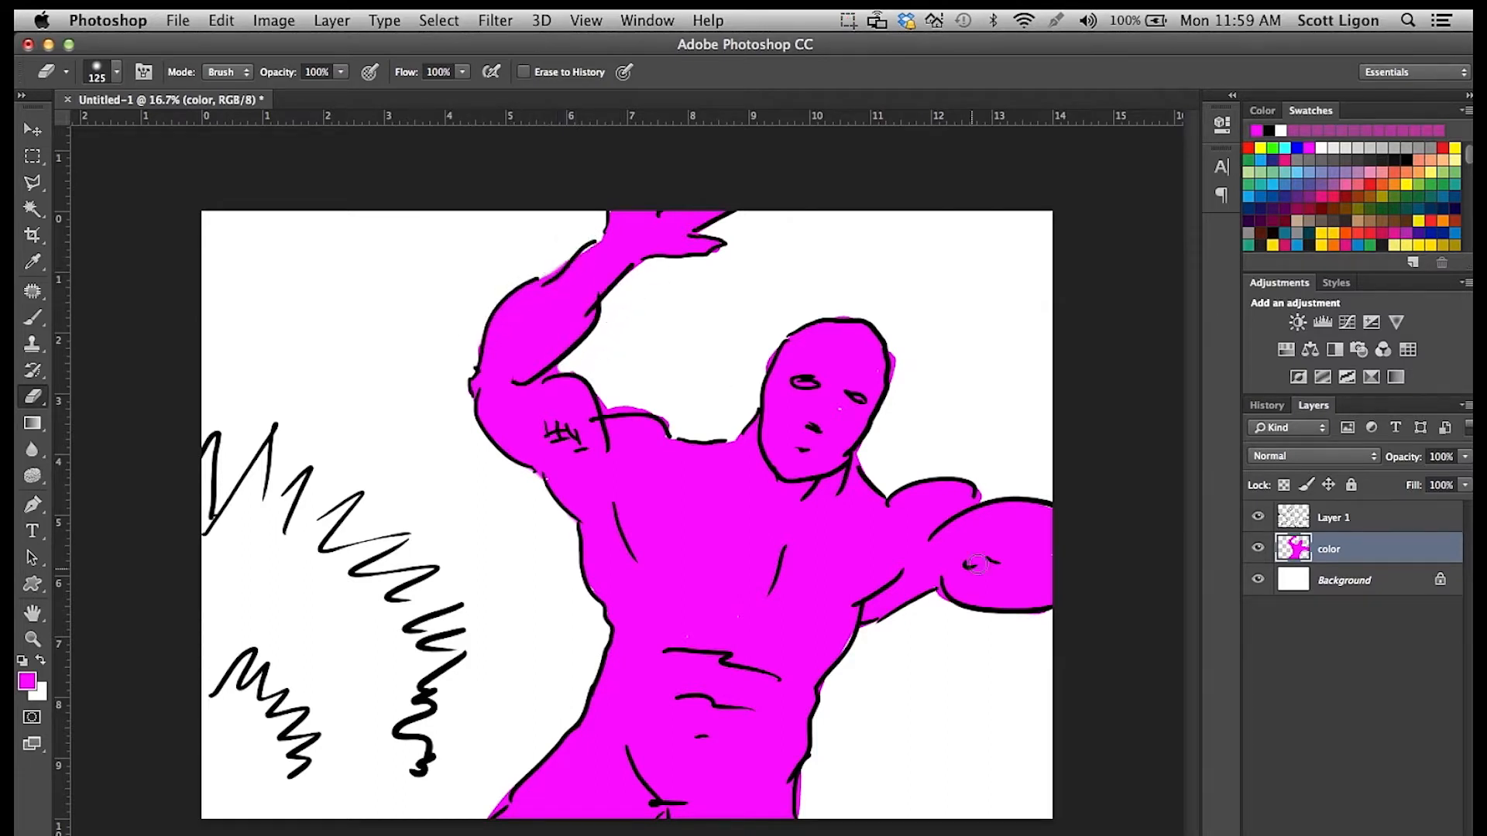
pyautogui.moveTo(911, 342)
pyautogui.mouseDown()
pyautogui.moveTo(899, 359)
pyautogui.moveTo(902, 336)
pyautogui.mouseUp()
pyautogui.moveTo(768, 348); pyautogui.dragTo(759, 370)
pyautogui.moveTo(809, 779); pyautogui.dragTo(801, 815)
# Set the foreground color to dark magenta #af05af and brush shadows along the figure's arms, face, neck, torso and leg.
pyautogui.click(27, 680)
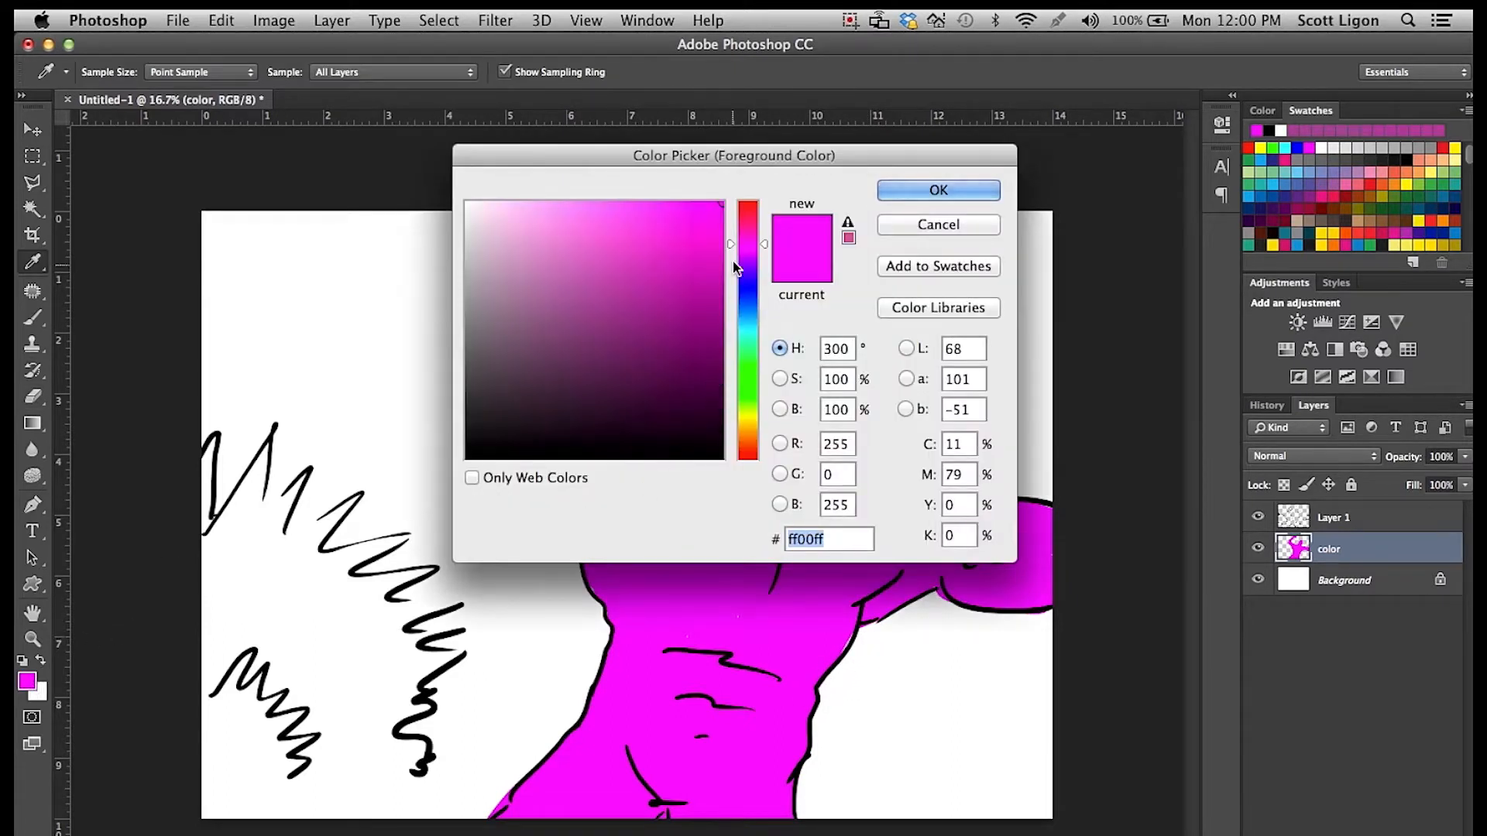
pyautogui.moveTo(707, 248); pyautogui.dragTo(711, 279)
pyautogui.click(909, 189)
pyautogui.press('e')
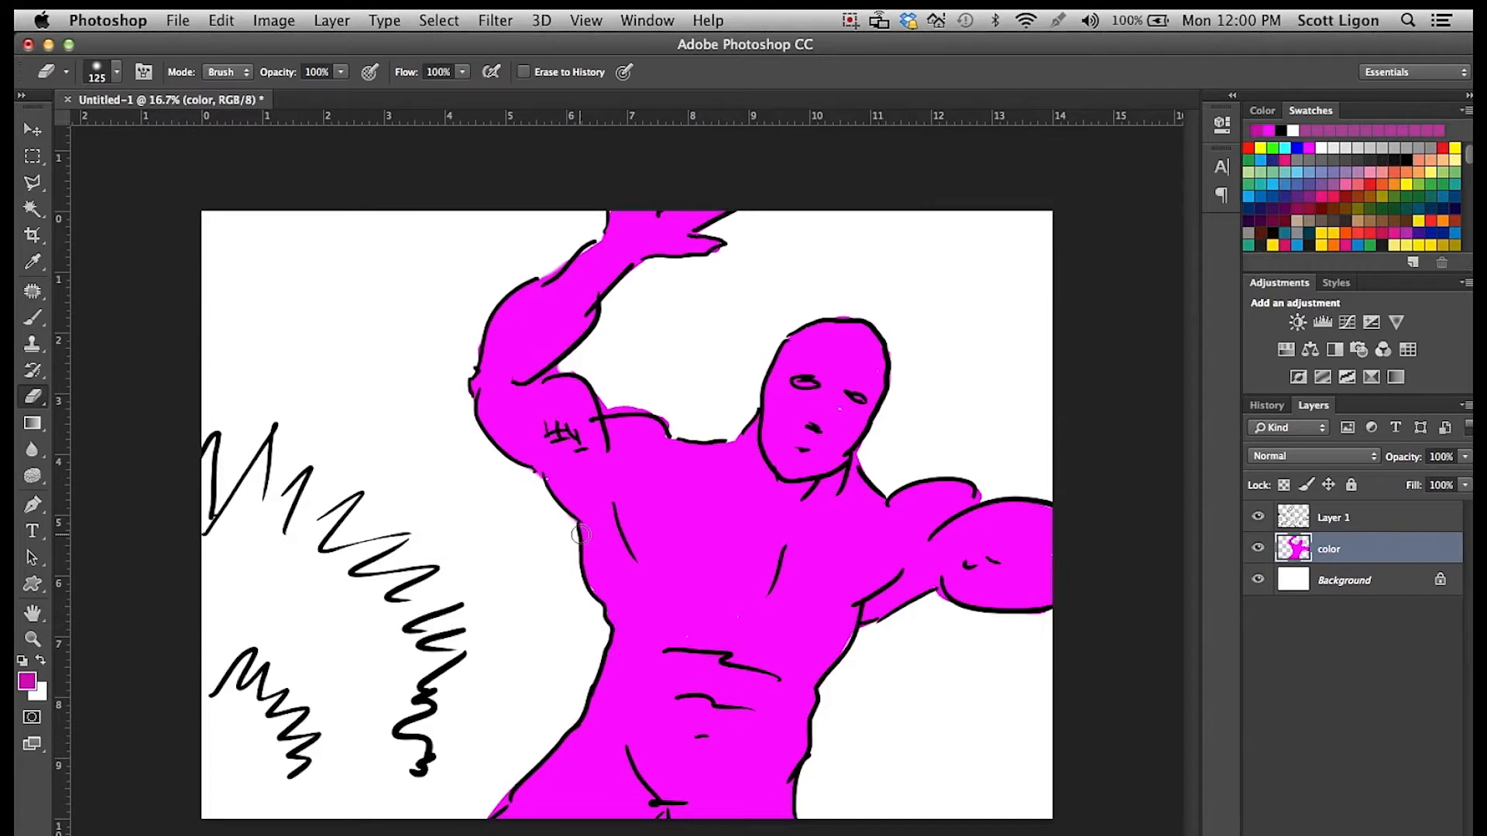
pyautogui.press('b')
pyautogui.moveTo(488, 411)
pyautogui.mouseDown()
pyautogui.moveTo(521, 438)
pyautogui.moveTo(485, 391)
pyautogui.moveTo(491, 332)
pyautogui.moveTo(554, 286)
pyautogui.moveTo(532, 333)
pyautogui.moveTo(534, 416)
pyautogui.moveTo(611, 541)
pyautogui.moveTo(620, 617)
pyautogui.moveTo(751, 663)
pyautogui.moveTo(732, 660)
pyautogui.mouseUp()
pyautogui.moveTo(751, 432)
pyautogui.mouseDown()
pyautogui.moveTo(802, 488)
pyautogui.moveTo(768, 444)
pyautogui.moveTo(810, 432)
pyautogui.moveTo(813, 321)
pyautogui.mouseUp()
pyautogui.moveTo(872, 615)
pyautogui.mouseDown()
pyautogui.moveTo(904, 598)
pyautogui.moveTo(961, 601)
pyautogui.mouseUp()
pyautogui.moveTo(596, 697)
pyautogui.mouseDown()
pyautogui.moveTo(580, 787)
pyautogui.moveTo(690, 805)
pyautogui.mouseUp()
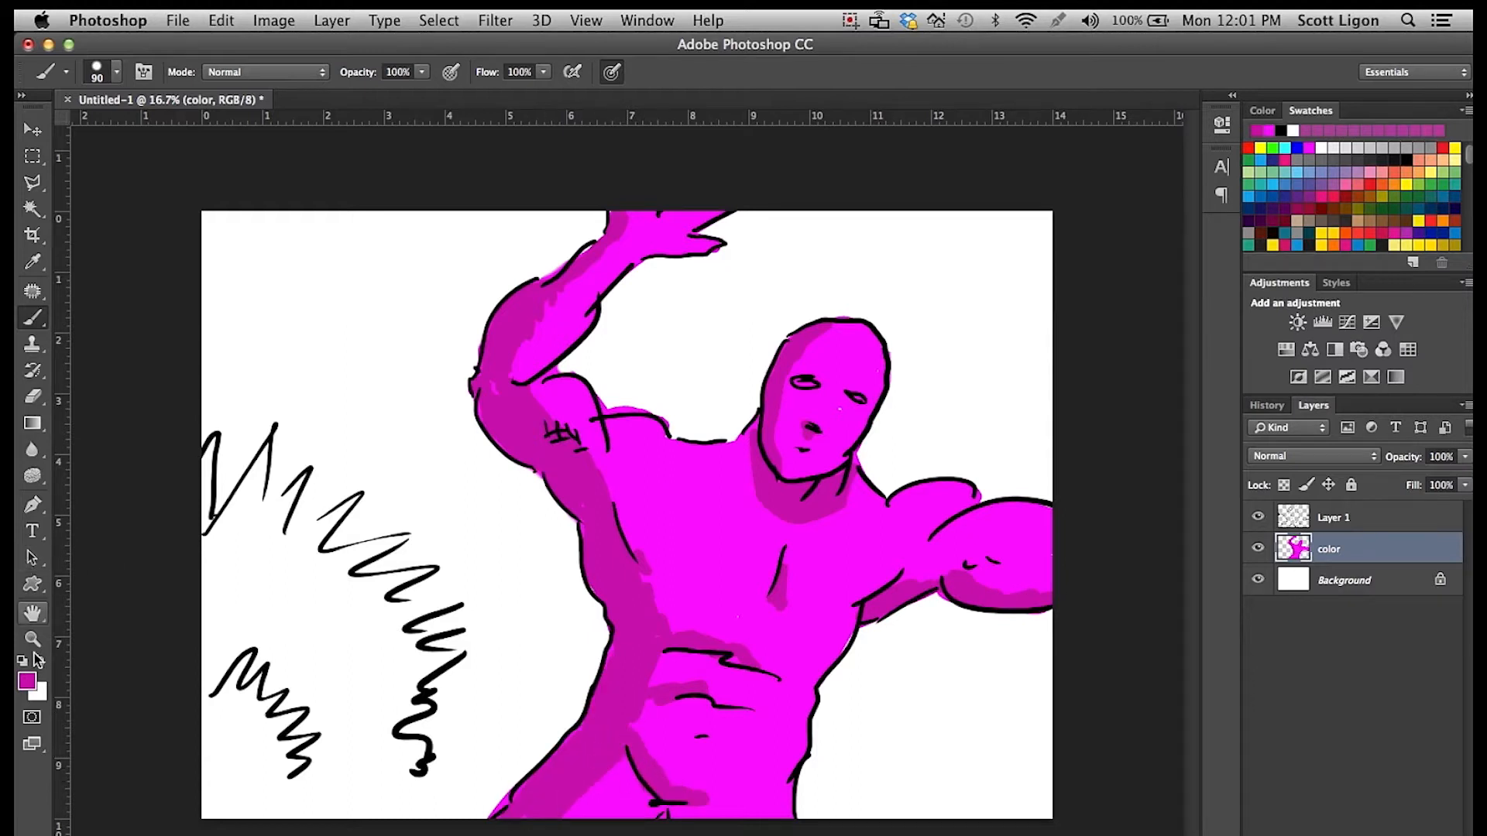
# Set the foreground color to a slightly brighter magenta, #cb02cb, and save it as a swatch named "medium magenta".
pyautogui.click(27, 683)
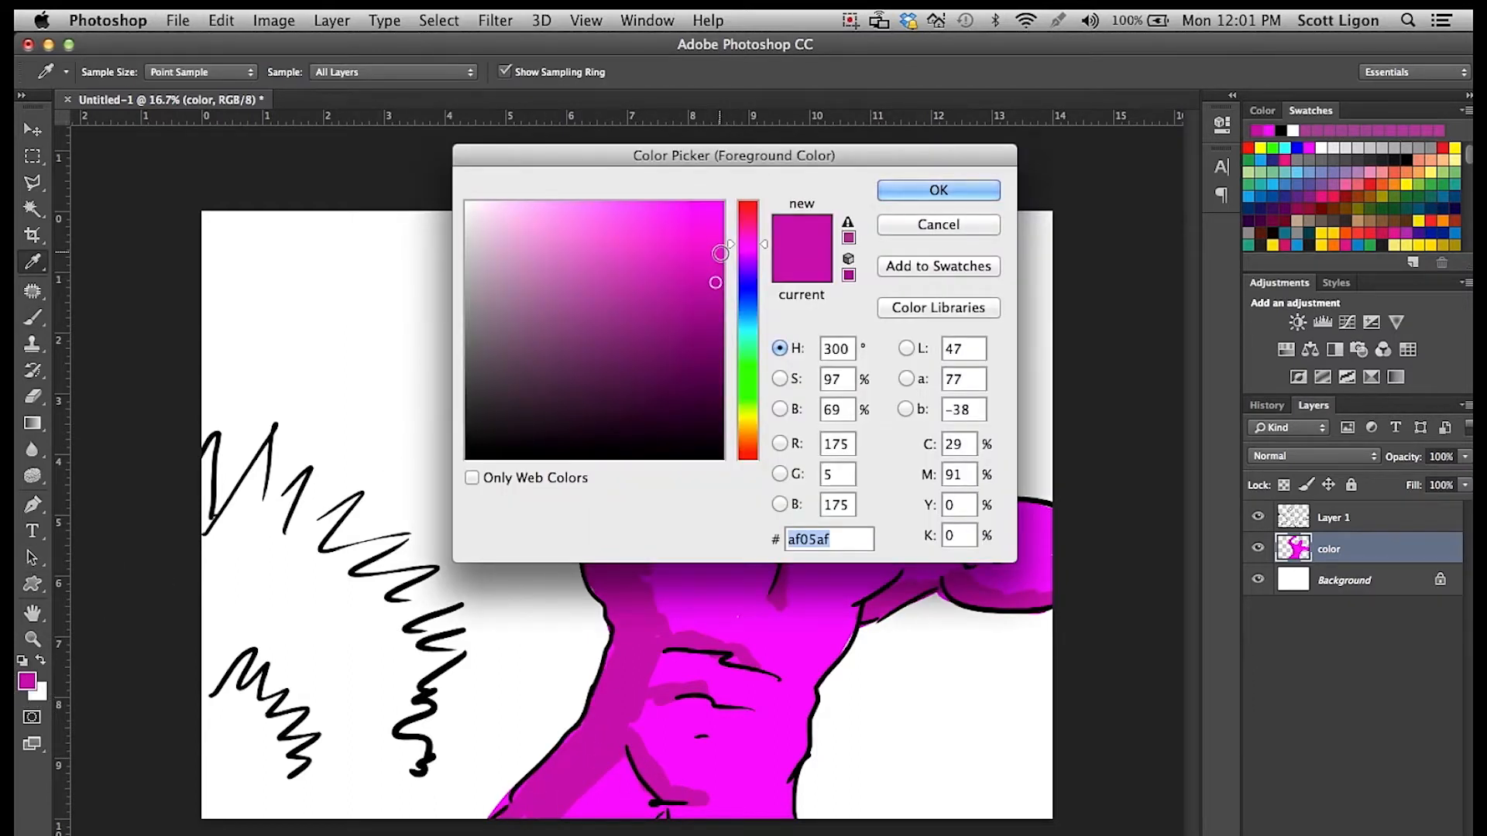
pyautogui.click(915, 191)
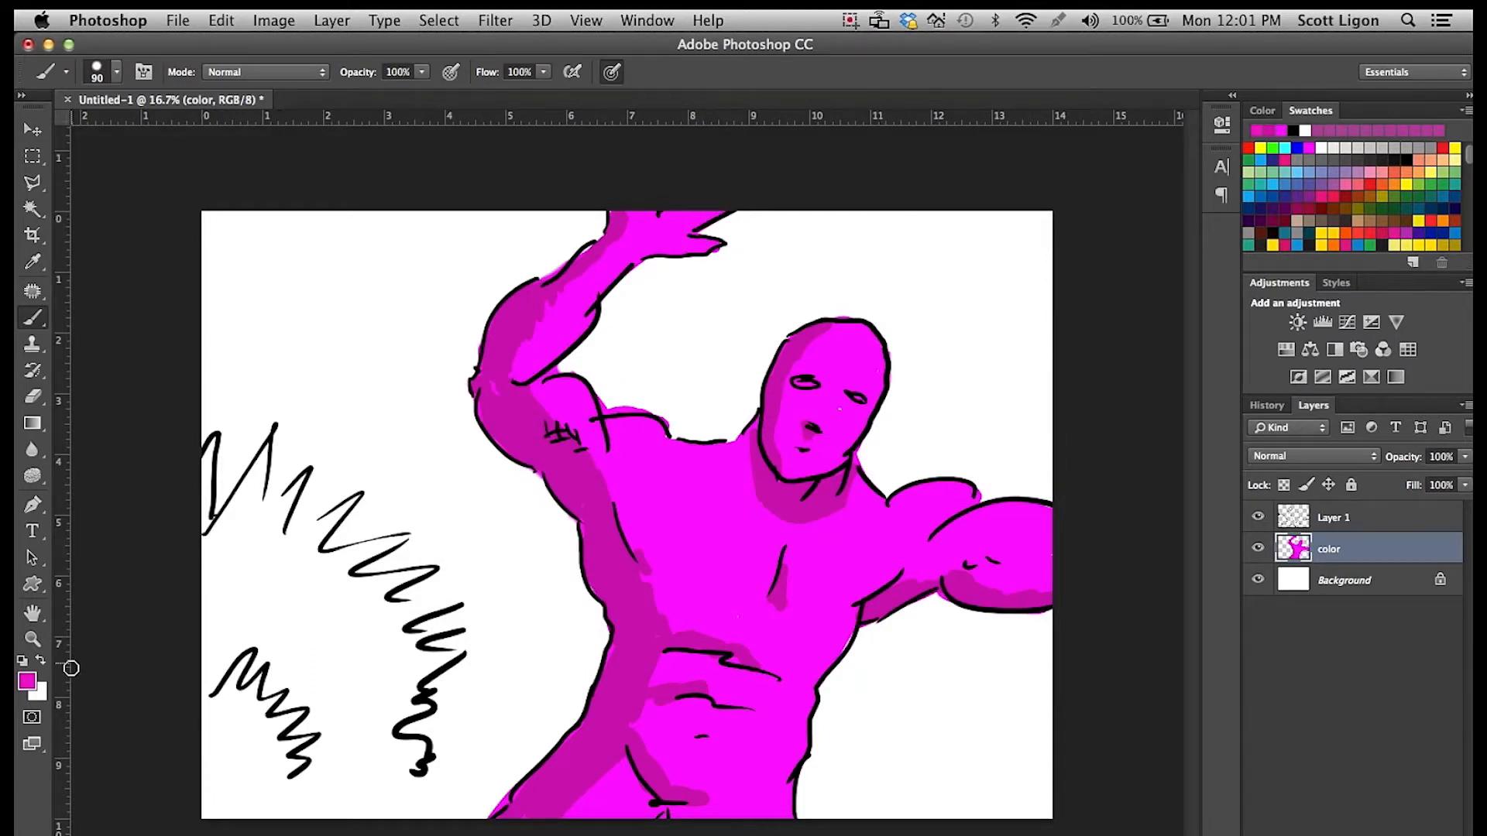
pyautogui.click(1413, 266)
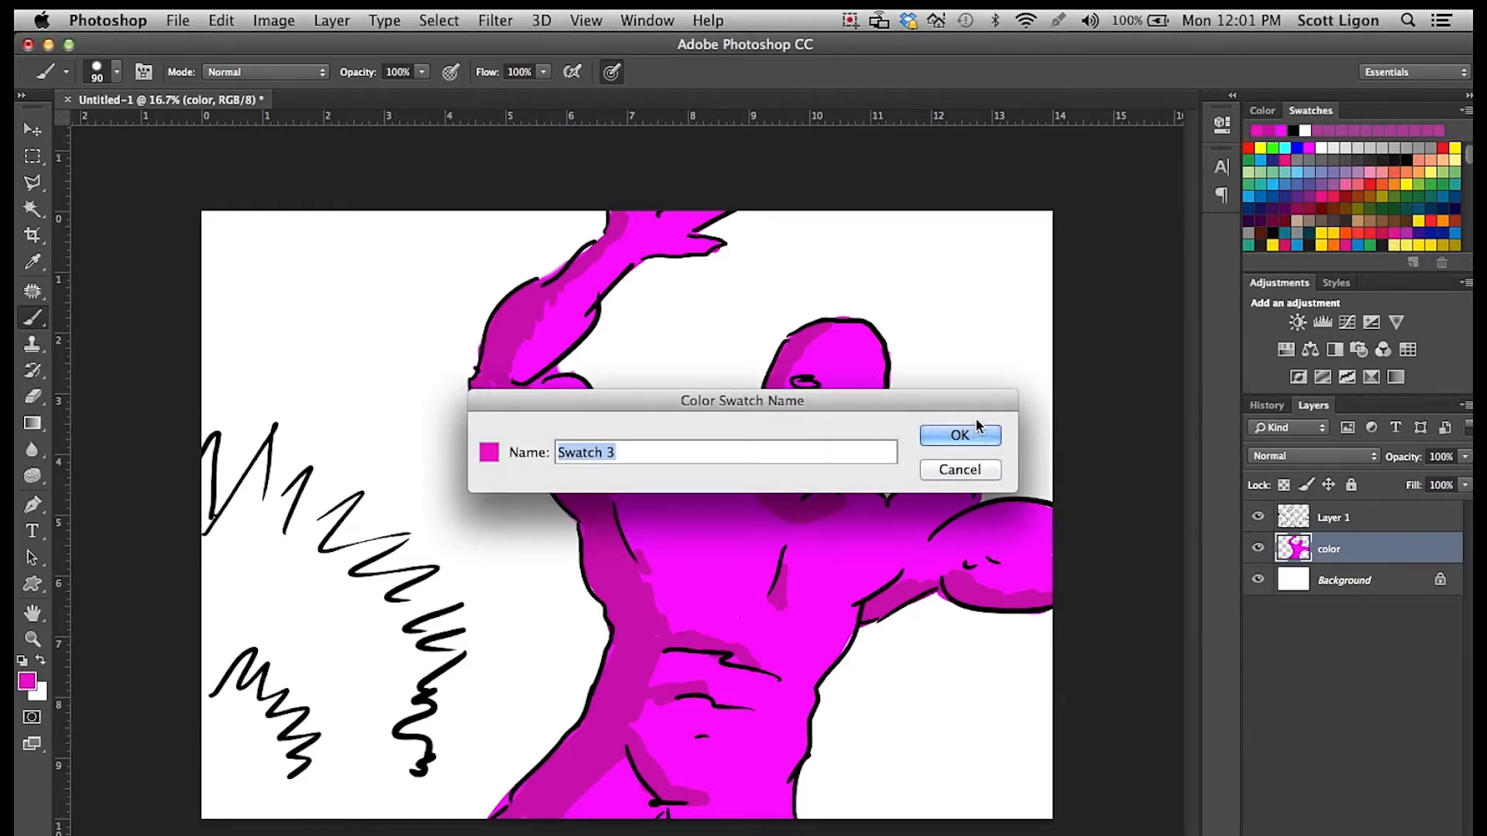
pyautogui.write('medium m')
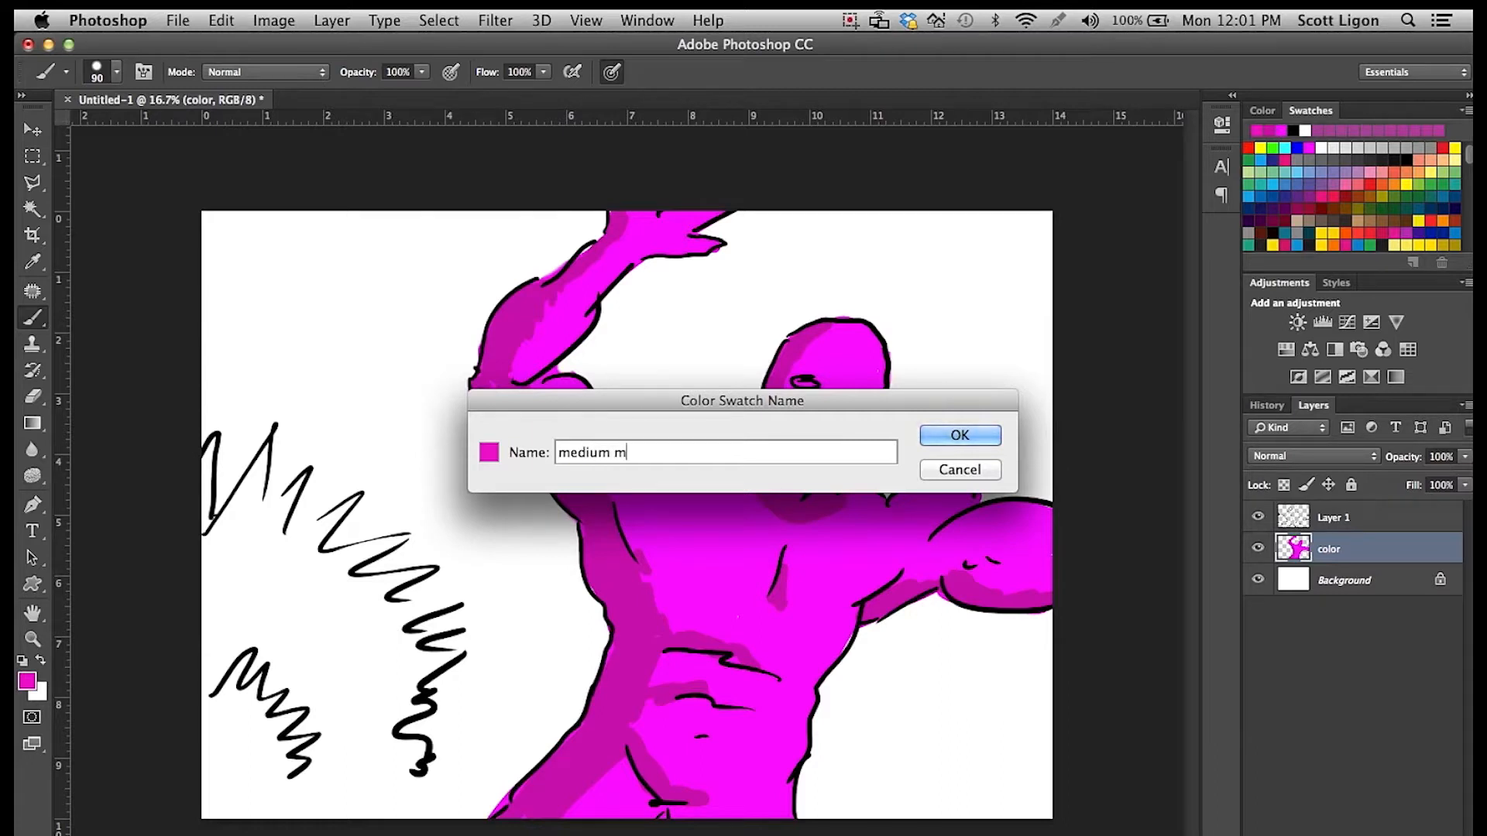
pyautogui.write('agenta')
pyautogui.click(941, 442)
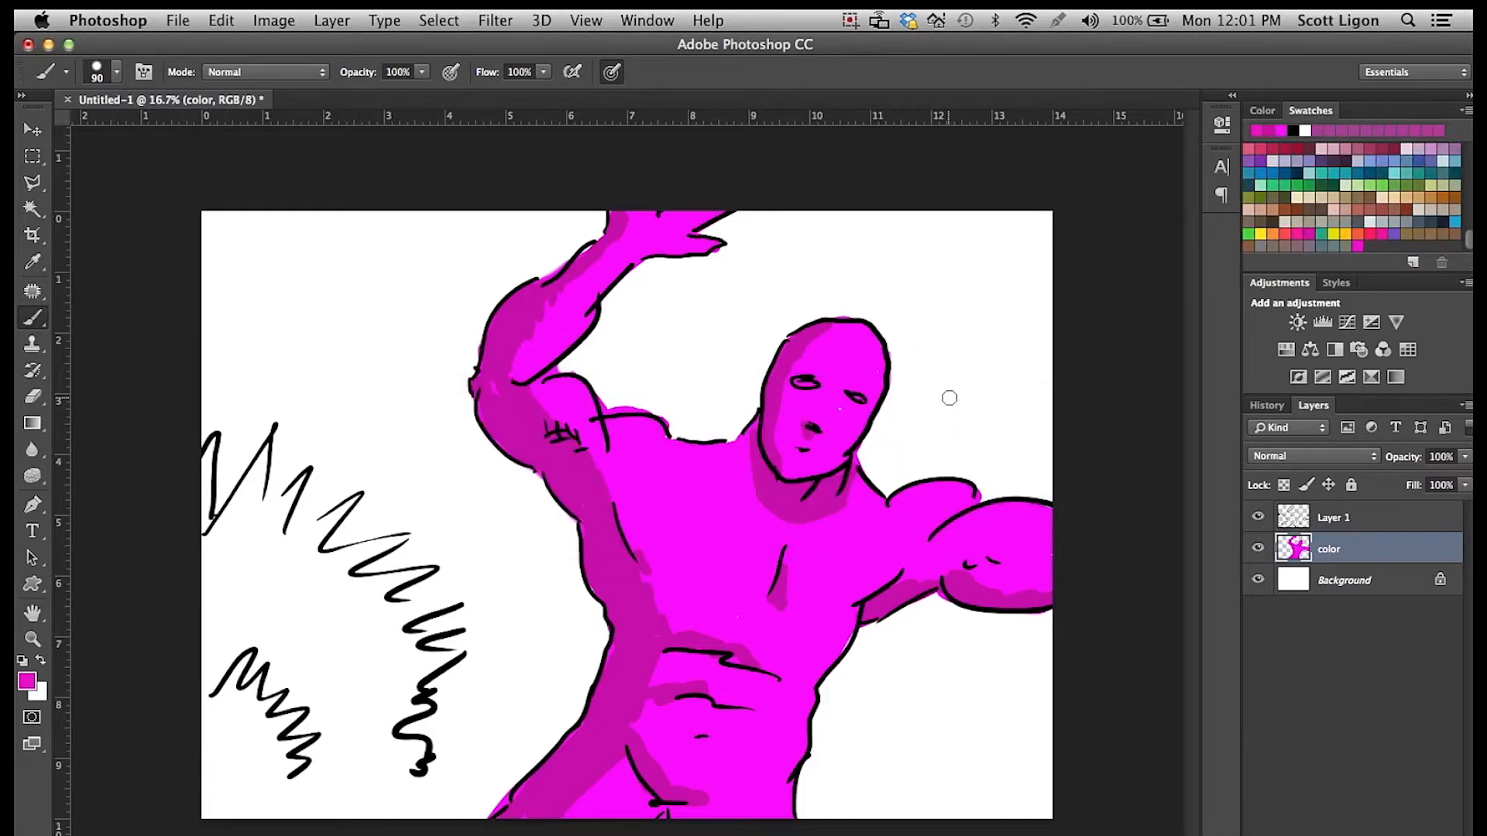
# Brush medium magenta along the inner shadow edges on the torso, hip, raised arm, face and chest.
pyautogui.click(539, 396)
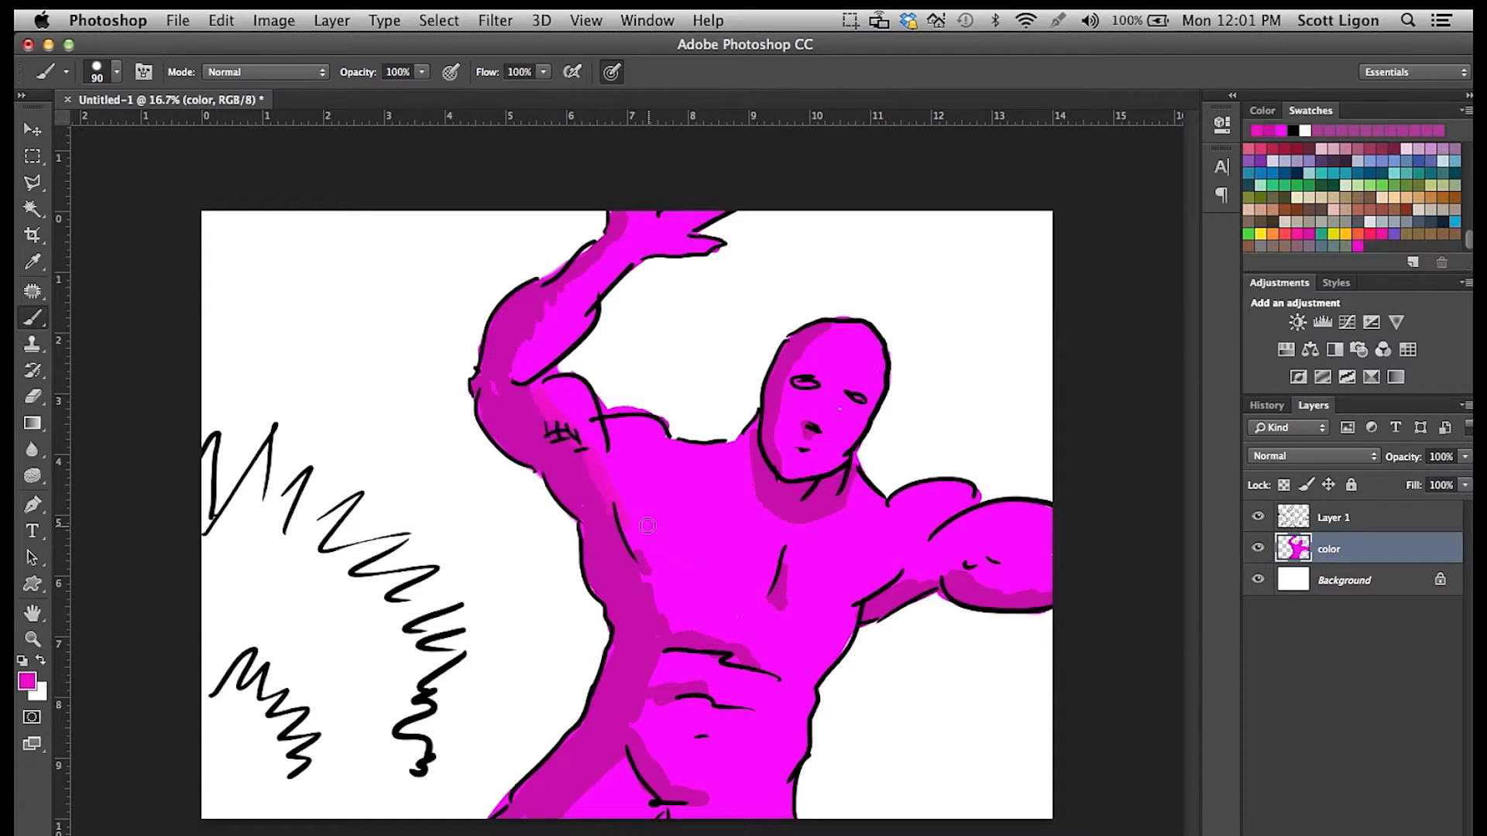
pyautogui.moveTo(672, 634); pyautogui.dragTo(720, 648)
pyautogui.moveTo(651, 689); pyautogui.dragTo(655, 664)
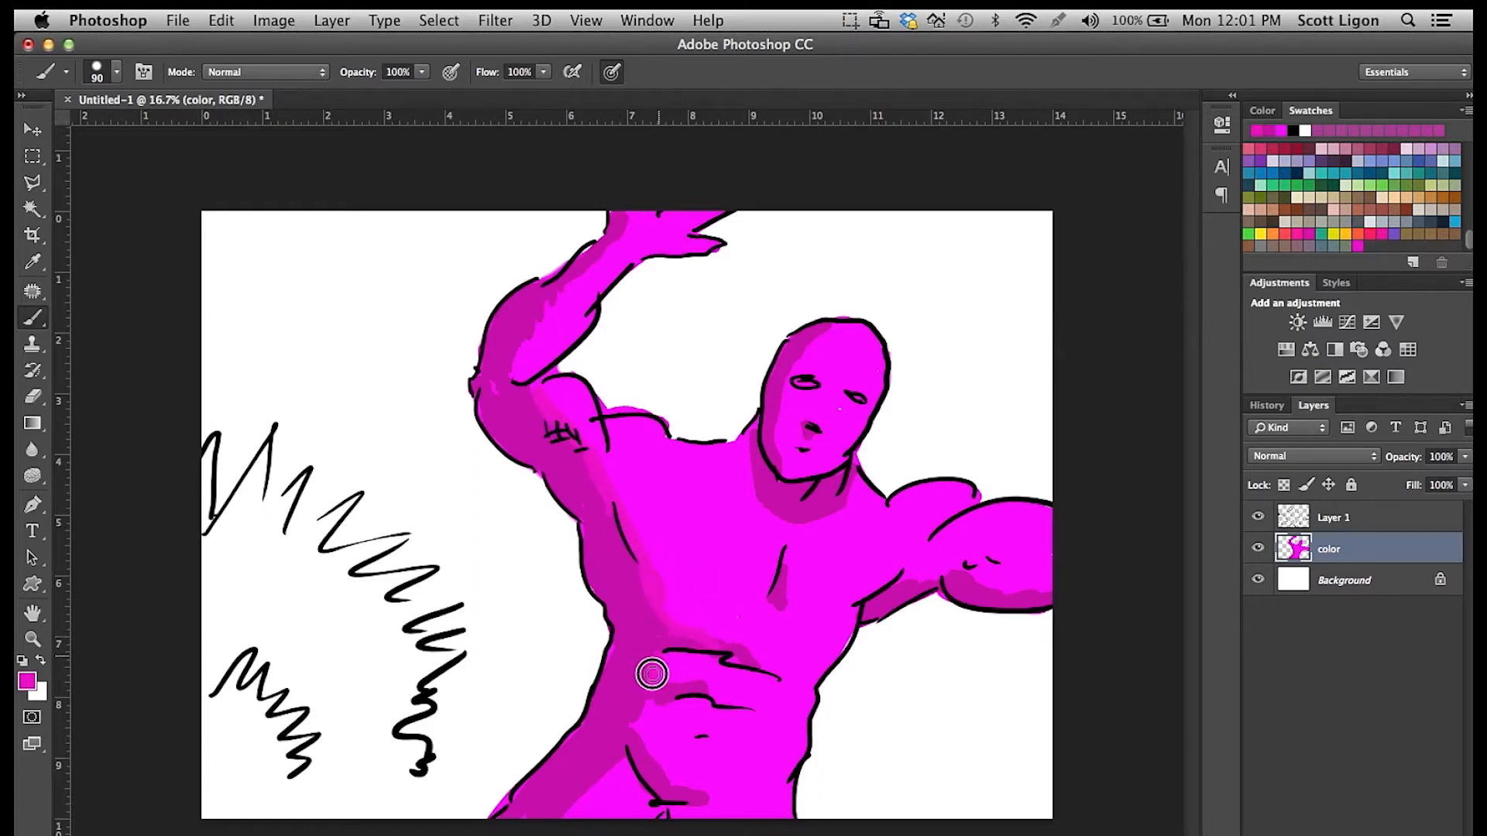
pyautogui.moveTo(642, 735)
pyautogui.mouseDown()
pyautogui.moveTo(638, 710)
pyautogui.moveTo(664, 796)
pyautogui.mouseUp()
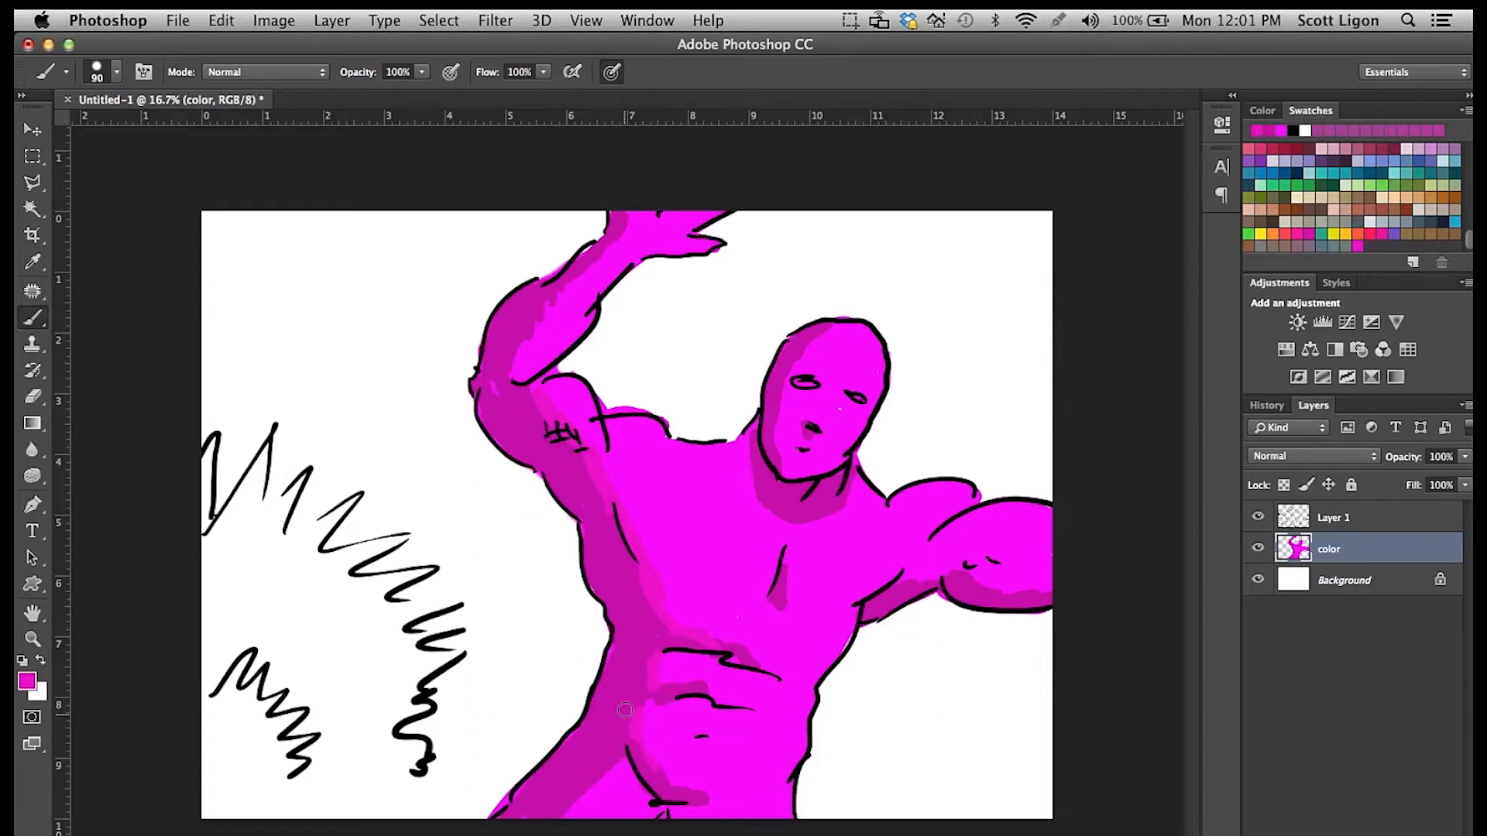
pyautogui.moveTo(523, 356); pyautogui.dragTo(618, 230)
pyautogui.moveTo(776, 453); pyautogui.dragTo(779, 418)
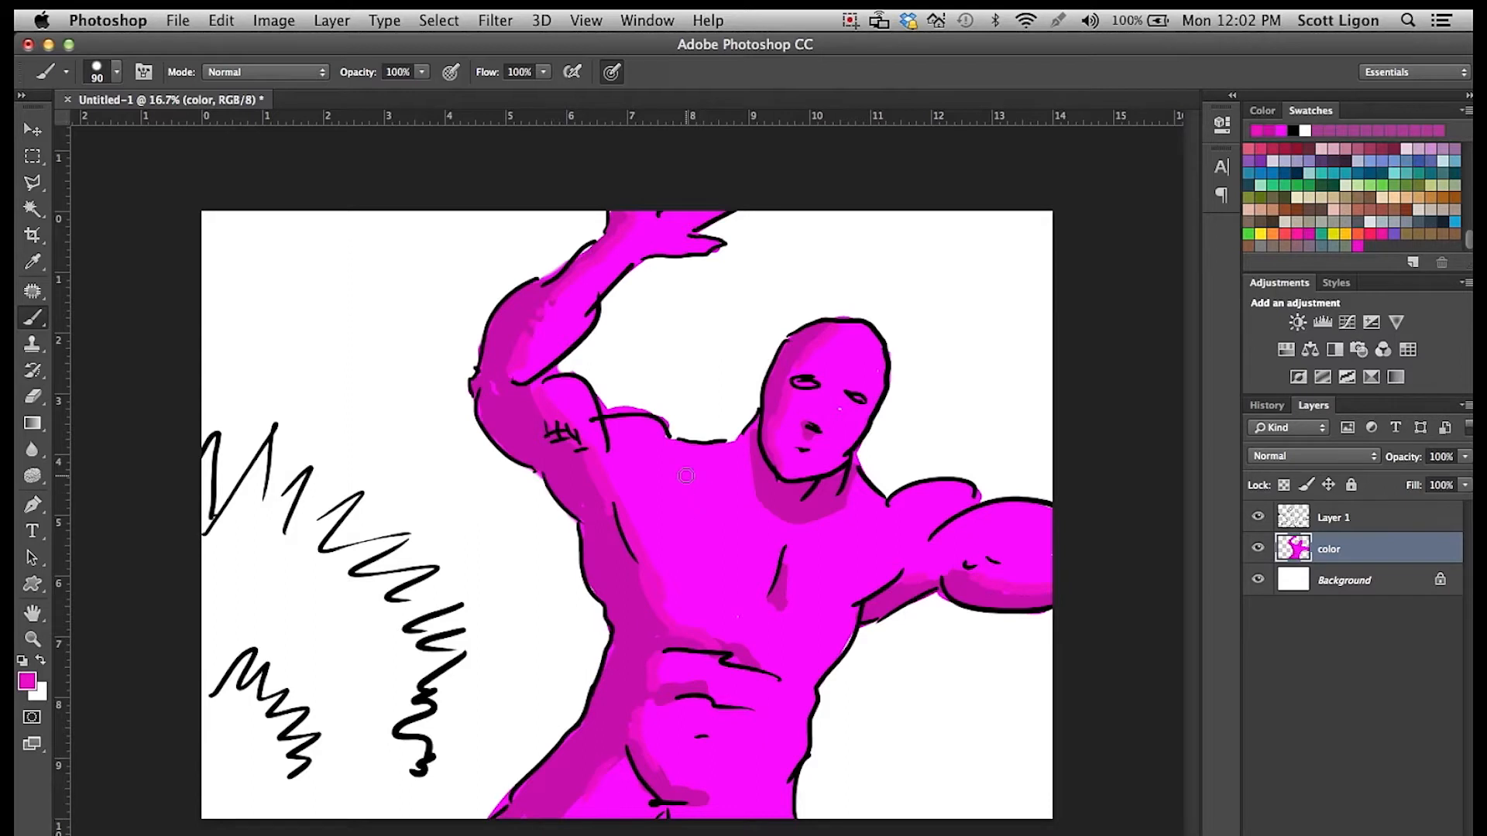
pyautogui.moveTo(660, 470); pyautogui.dragTo(635, 494)
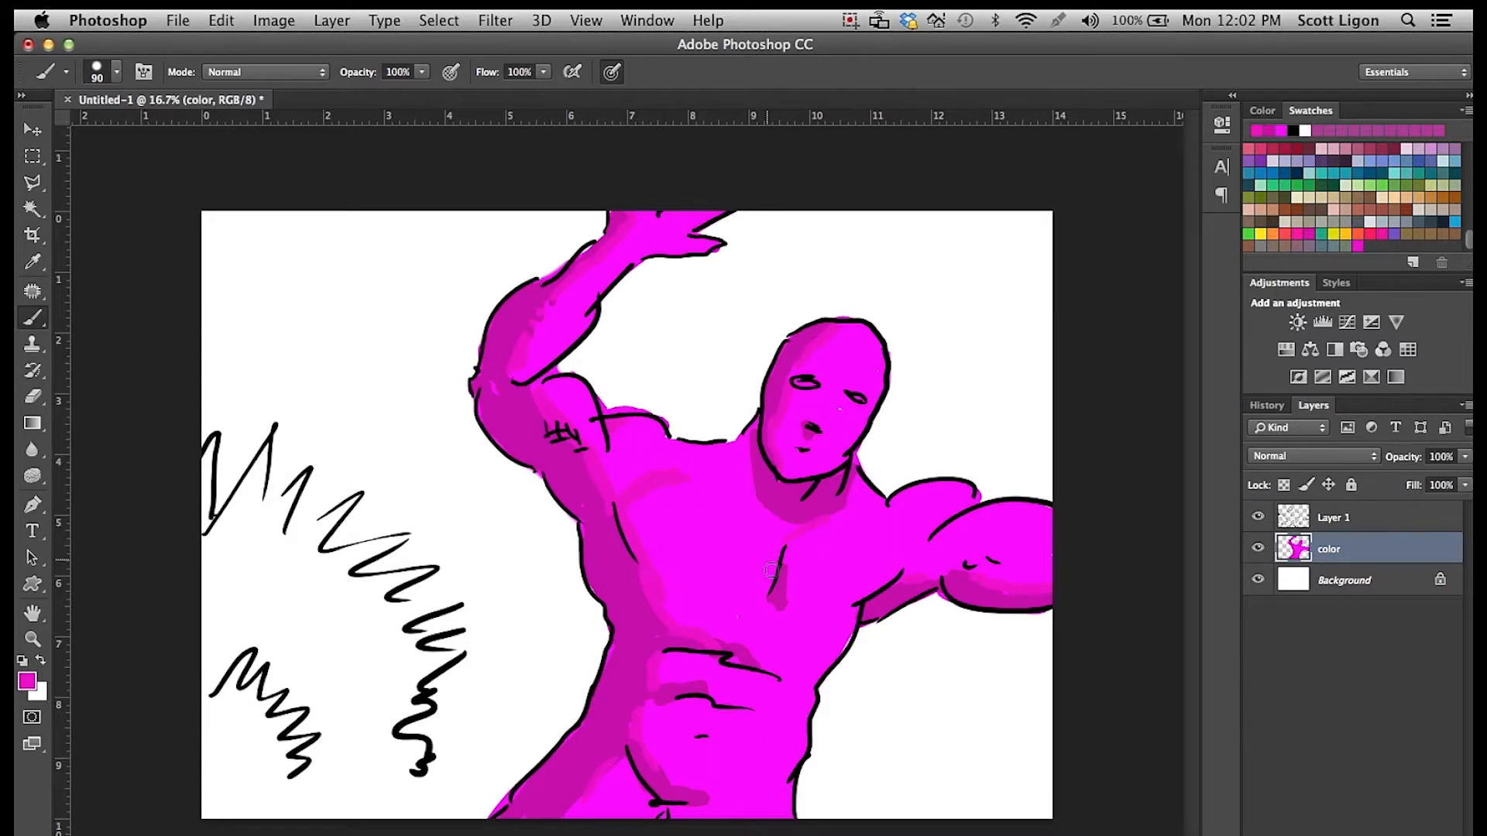
pyautogui.moveTo(655, 582); pyautogui.dragTo(668, 590)
# Set the foreground color to light pink #ffa1ff and paint highlights on the raised arm, head, shoulders and chest.
pyautogui.click(33, 680)
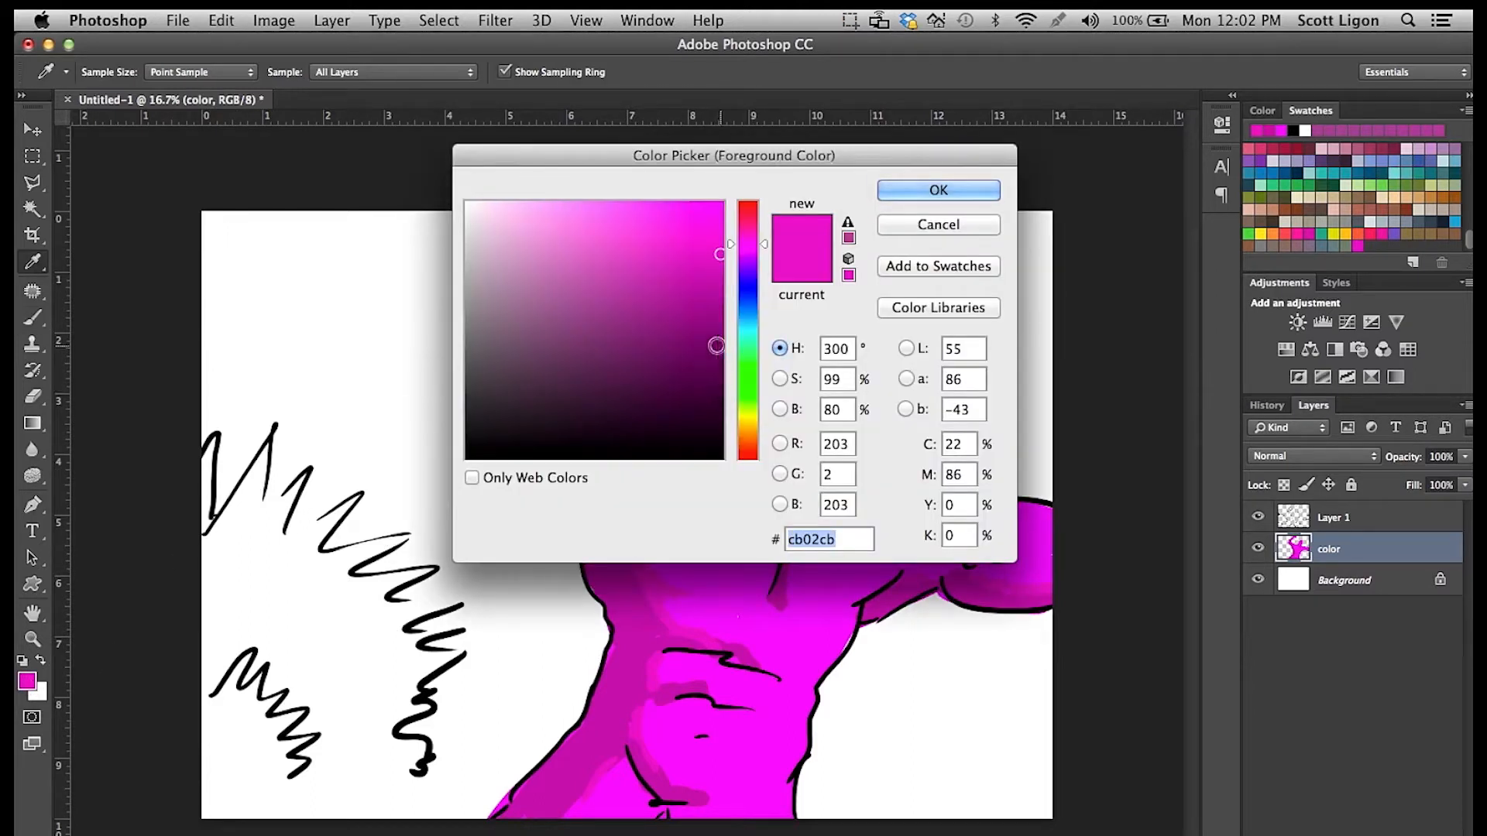
pyautogui.click(722, 203)
pyautogui.moveTo(637, 203); pyautogui.dragTo(561, 203)
pyautogui.click(898, 199)
pyautogui.press('b')
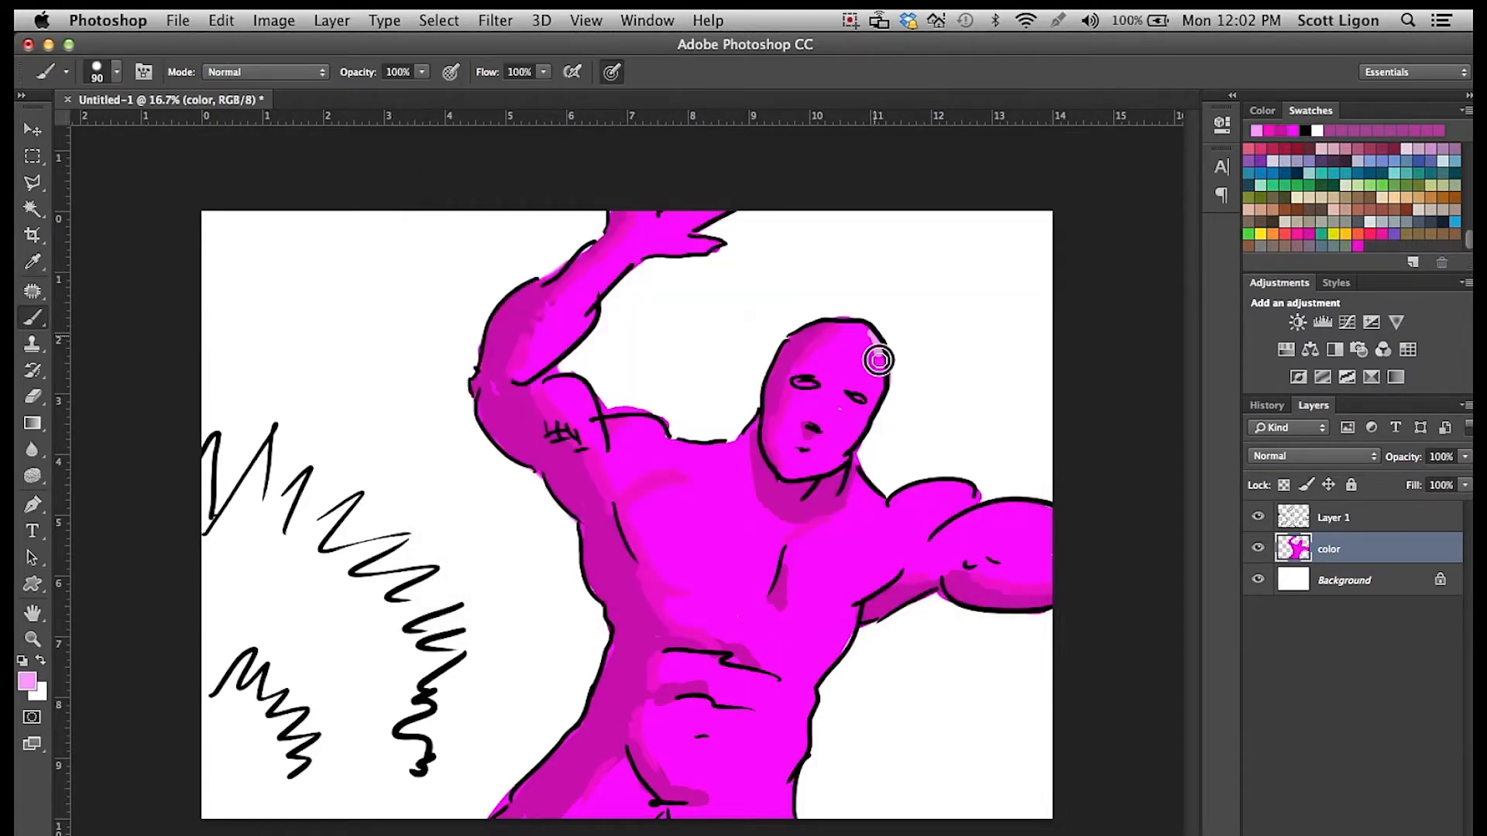
pyautogui.moveTo(692, 454); pyautogui.dragTo(711, 452)
pyautogui.moveTo(551, 357); pyautogui.dragTo(637, 254)
pyautogui.moveTo(893, 576); pyautogui.dragTo(901, 568)
pyautogui.moveTo(827, 522); pyautogui.dragTo(850, 521)
pyautogui.moveTo(662, 486); pyautogui.dragTo(674, 482)
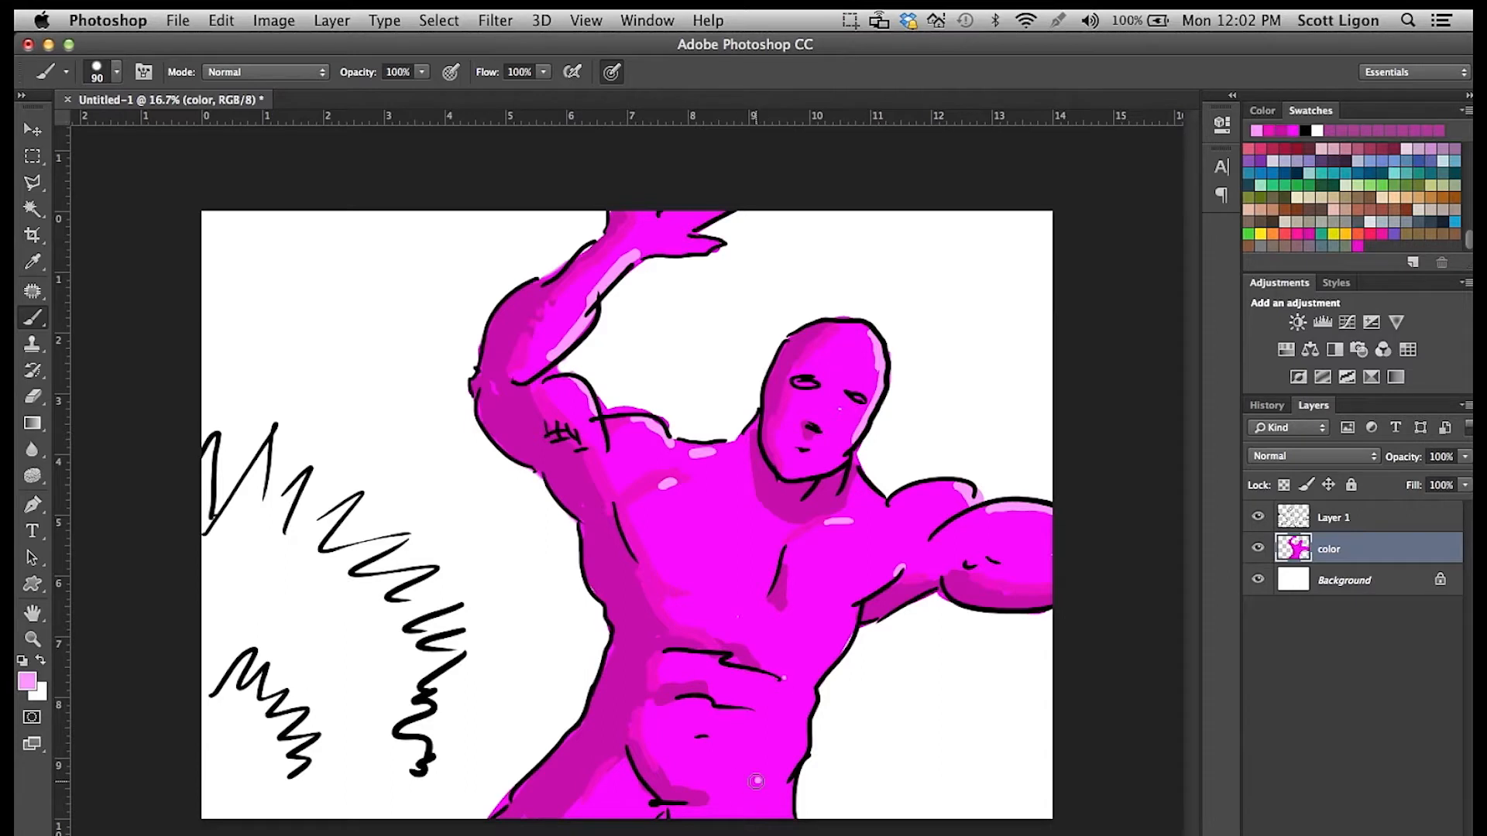
# Set the Smudge tool to 40% strength and 129 px, and smudge the shadow edges down the side of the torso.
pyautogui.click(32, 450)
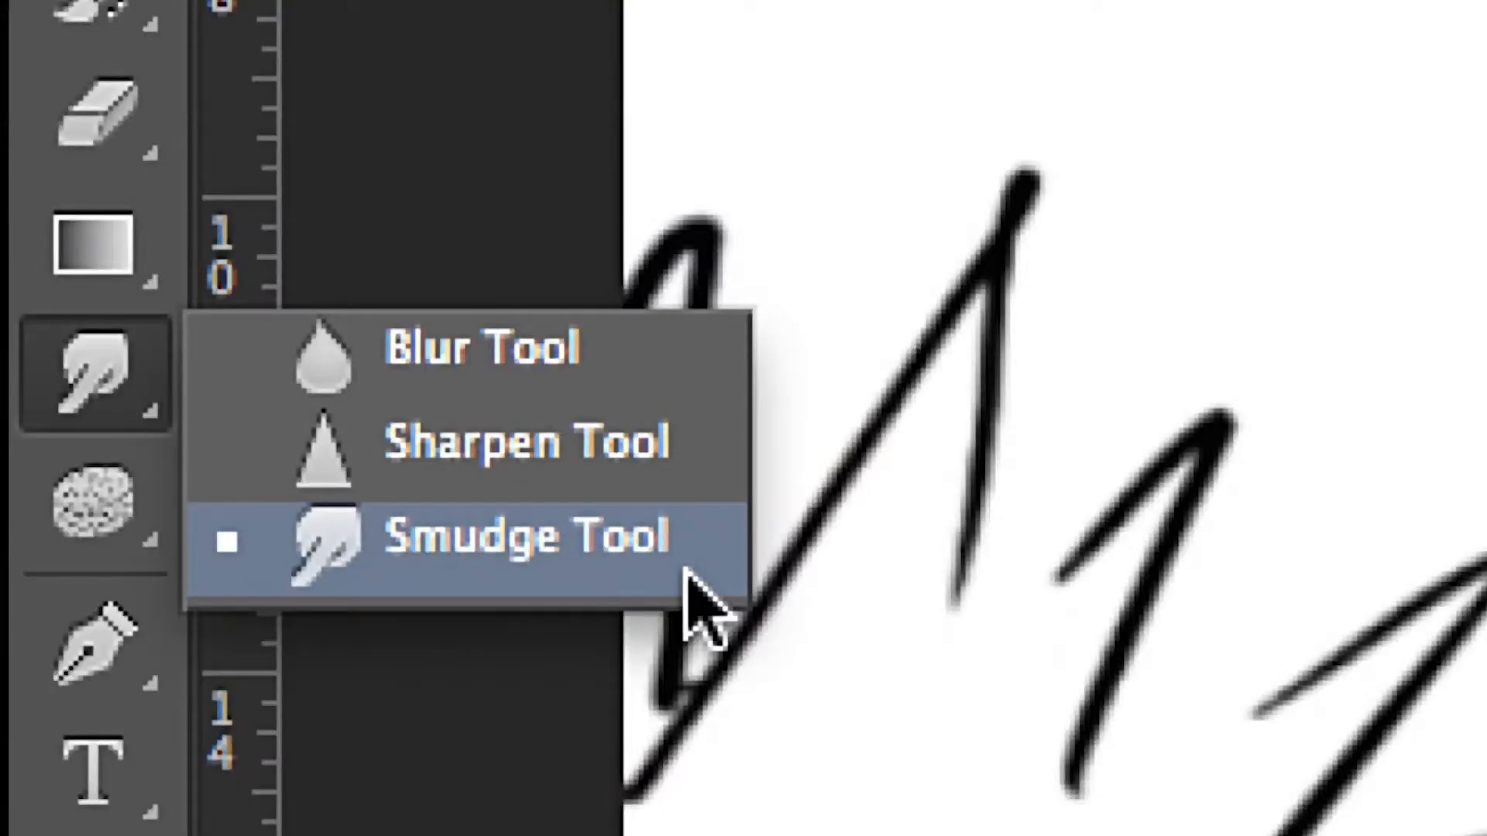
pyautogui.click(685, 570)
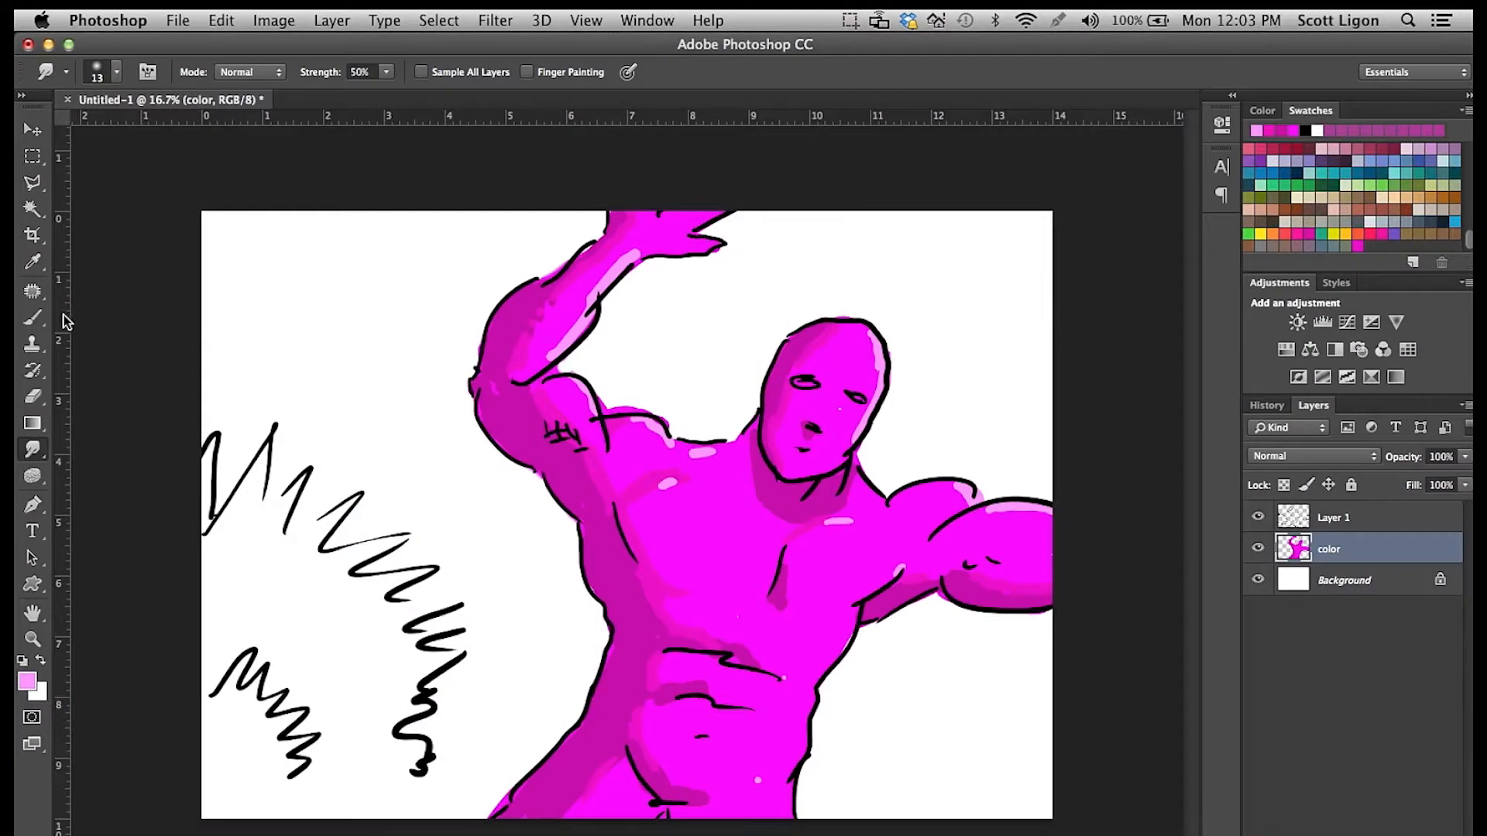
pyautogui.click(386, 75)
pyautogui.moveTo(385, 93); pyautogui.dragTo(378, 93)
pyautogui.click(104, 74)
pyautogui.click(117, 73)
pyautogui.moveTo(146, 130); pyautogui.dragTo(156, 133)
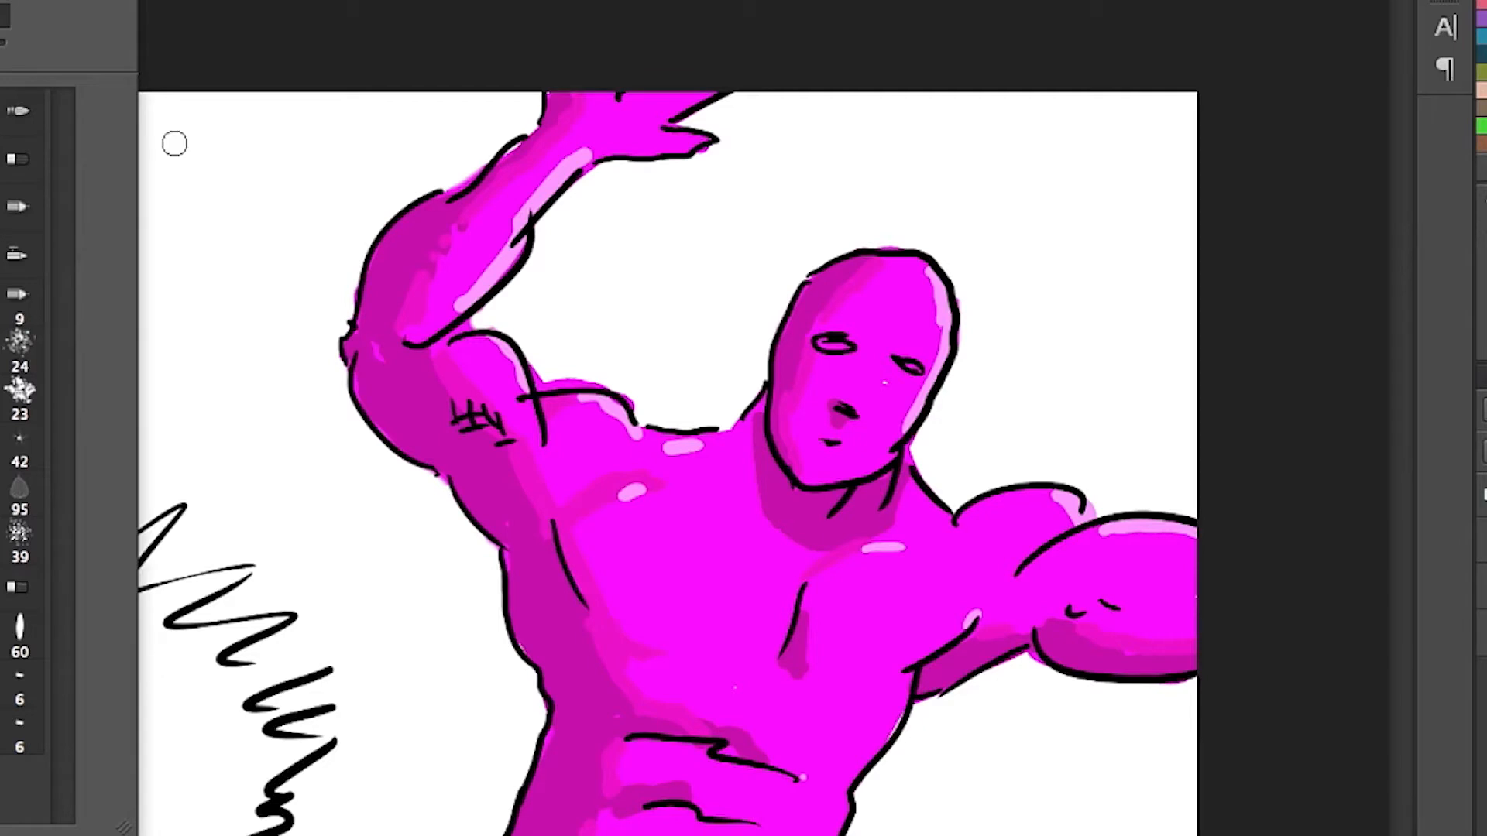
pyautogui.click(589, 532)
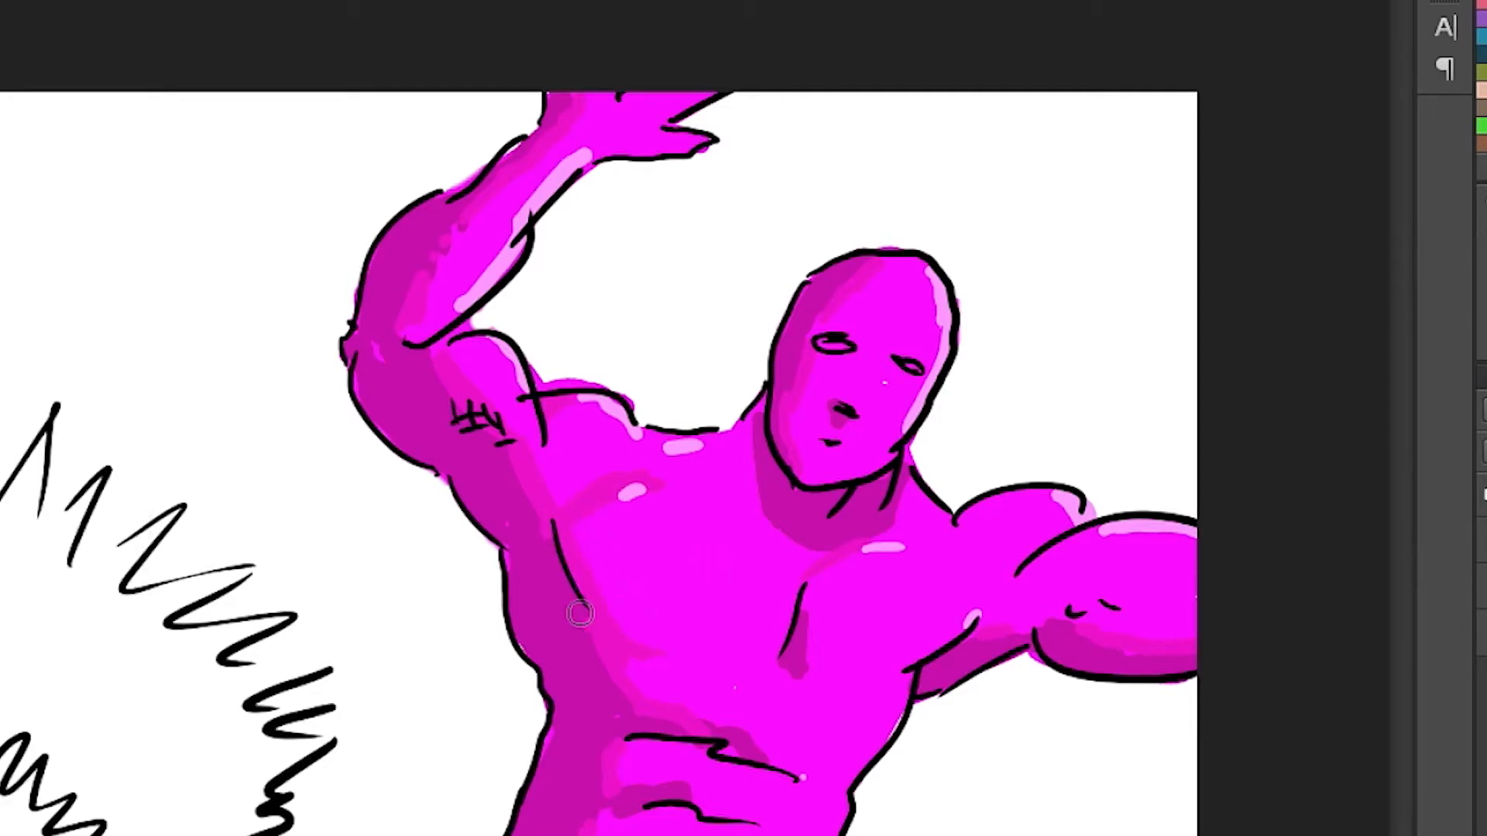
pyautogui.moveTo(589, 631); pyautogui.dragTo(620, 708)
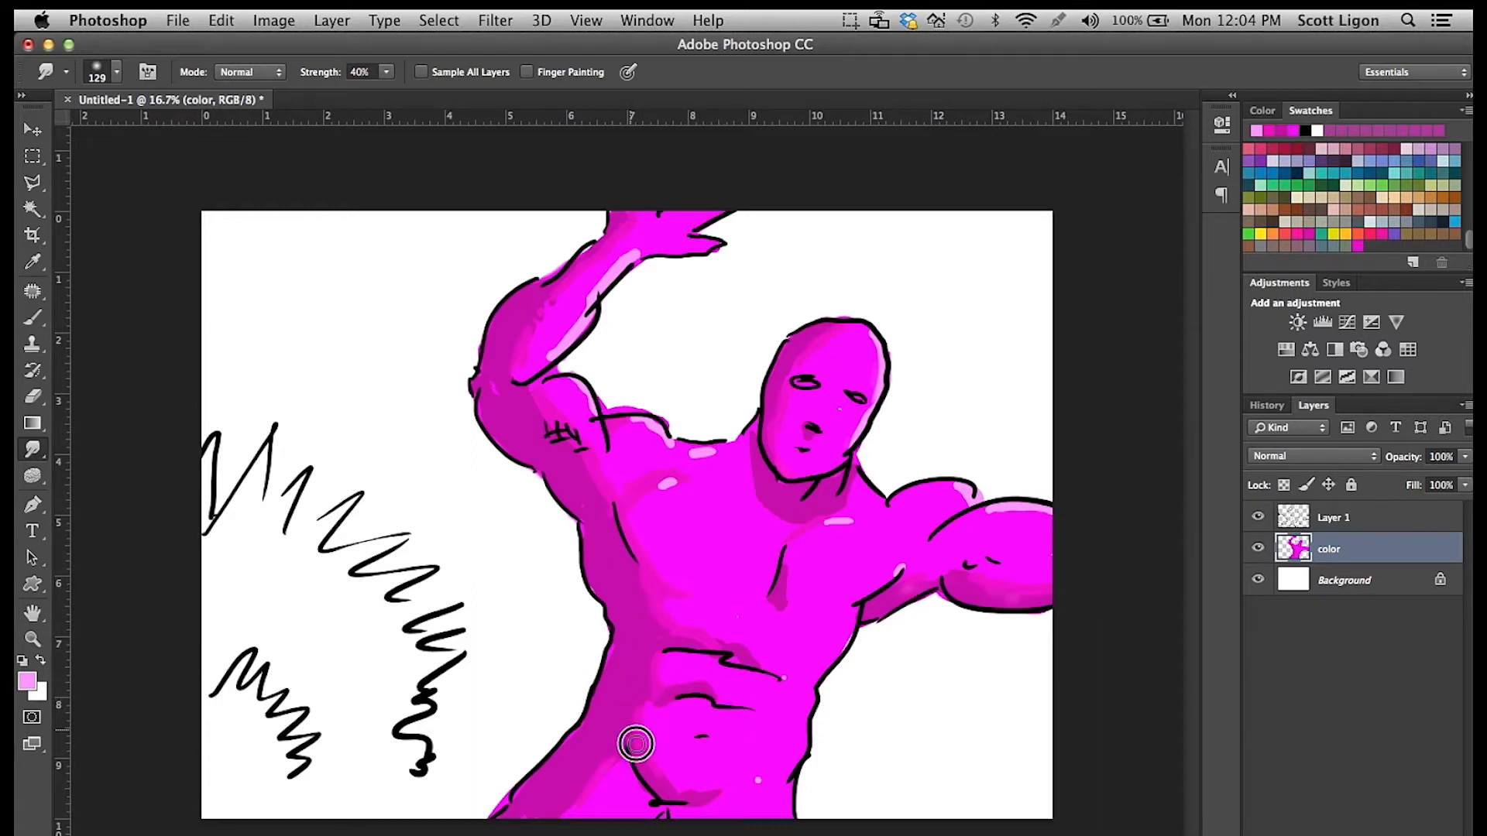
# Erase the stray magenta outside the shoulder line beside the raised arm.
pyautogui.click(32, 395)
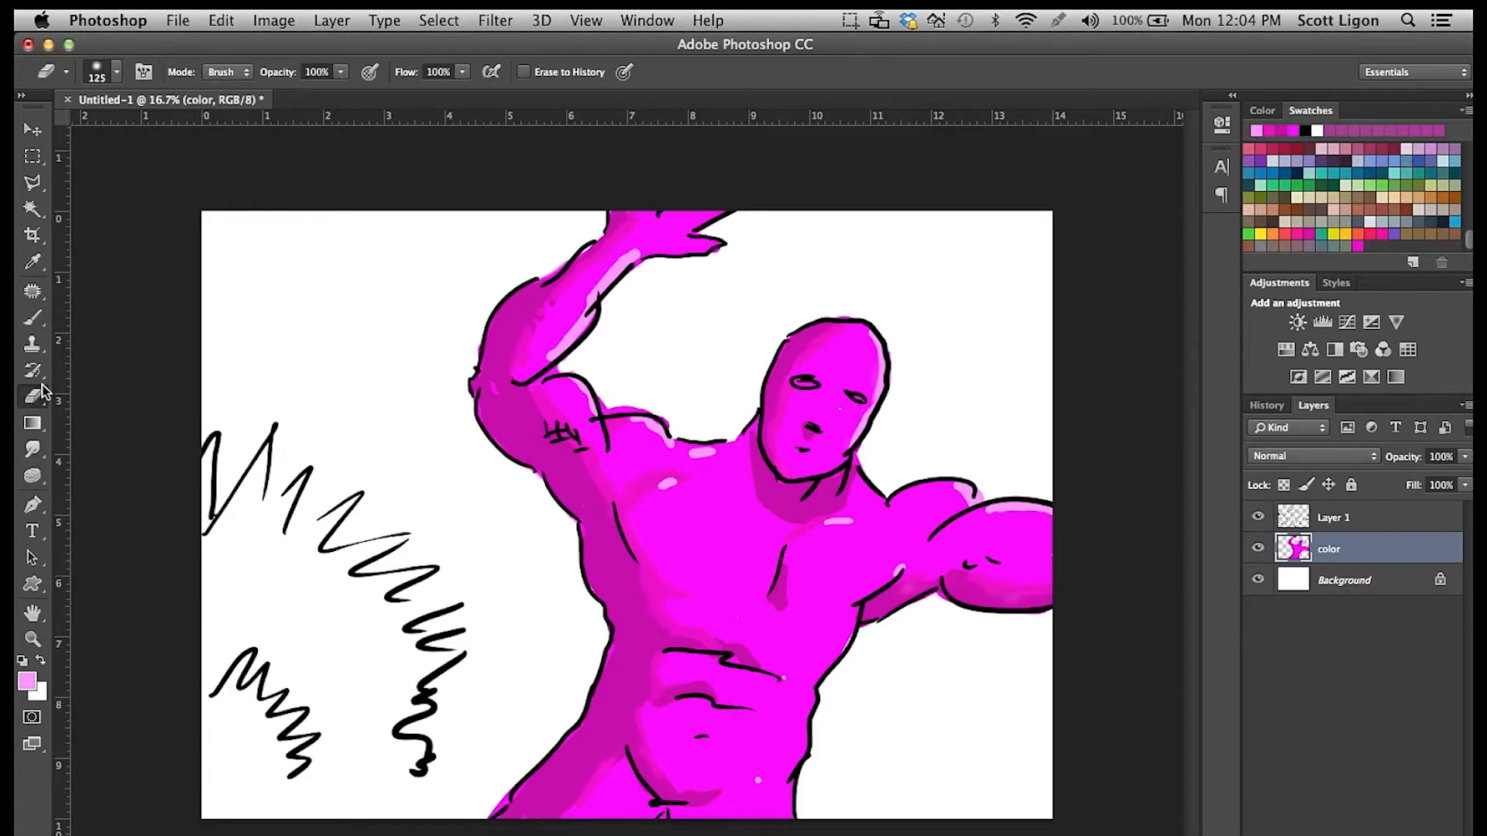
pyautogui.moveTo(598, 412)
pyautogui.mouseDown()
pyautogui.moveTo(601, 375)
pyautogui.moveTo(607, 402)
pyautogui.moveTo(720, 418)
pyautogui.mouseUp()
# Add a new layer, rename it "green", and place it between the color layer and the Background.
pyautogui.press('super+shift+alt+n')
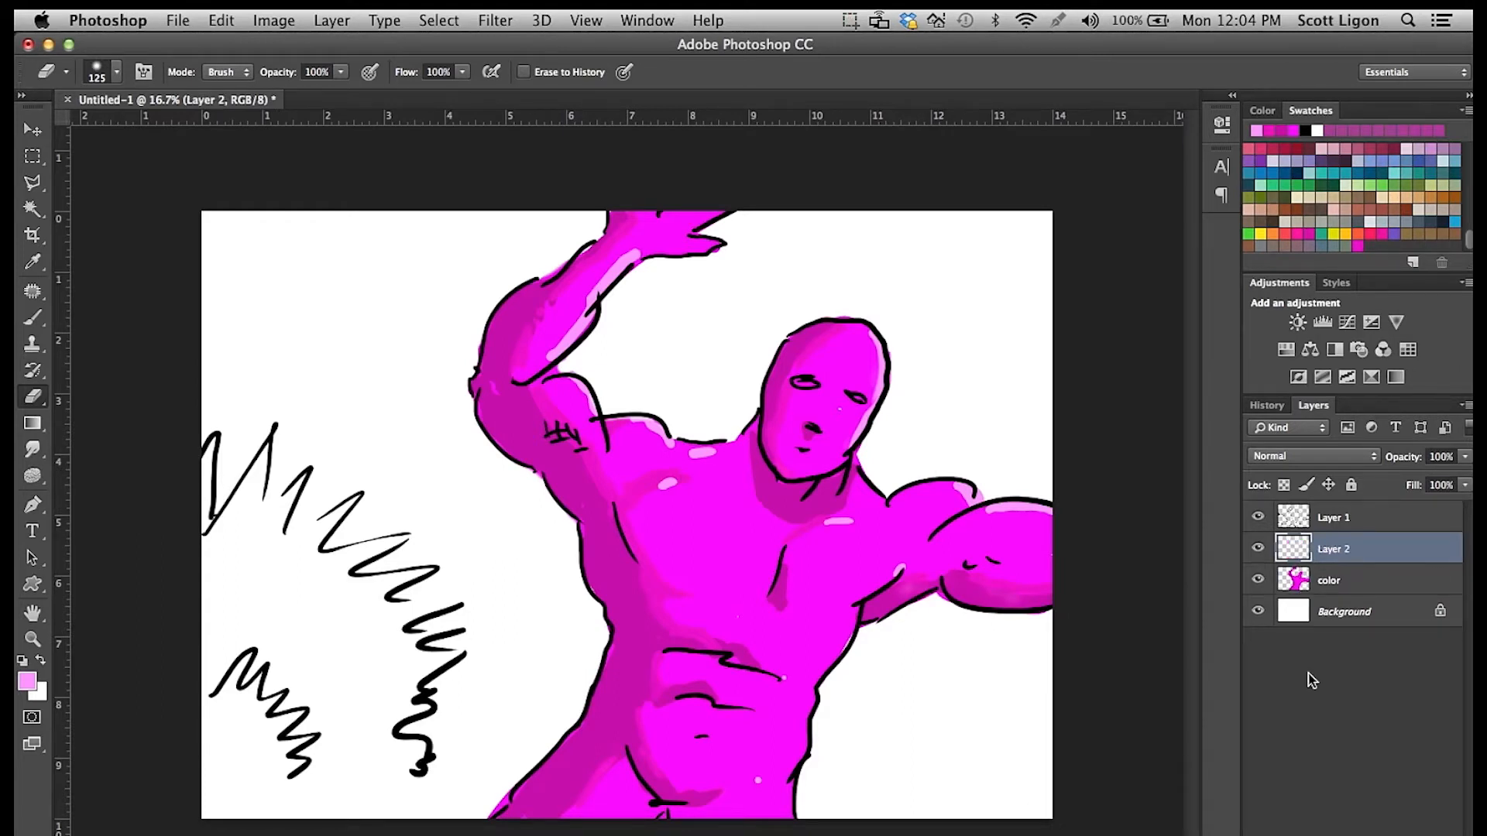
pyautogui.doubleClick(1331, 549)
pyautogui.write('dreen')
pyautogui.press('Return')
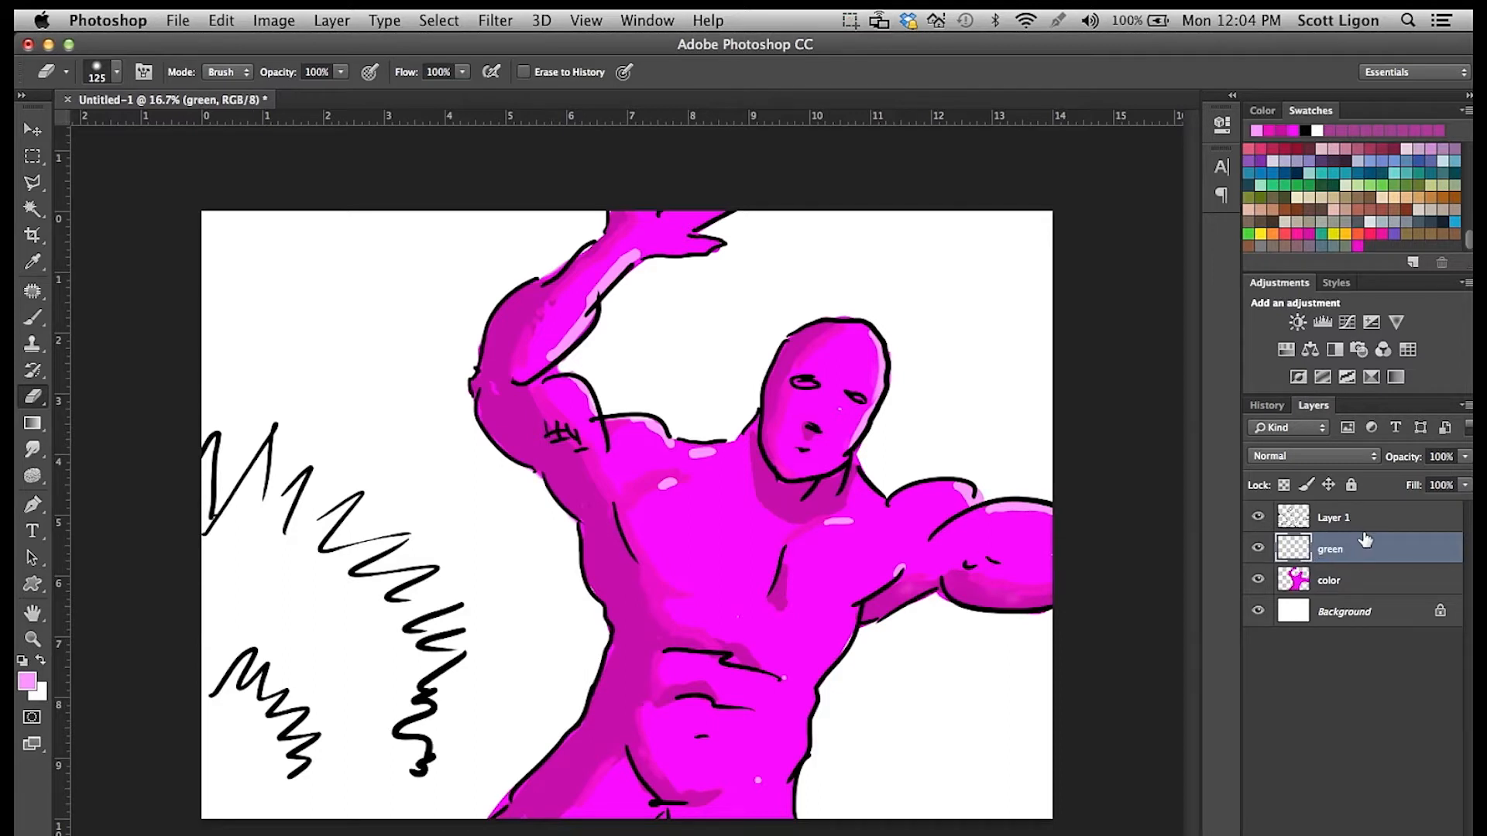
pyautogui.moveTo(1347, 580); pyautogui.dragTo(1351, 593)
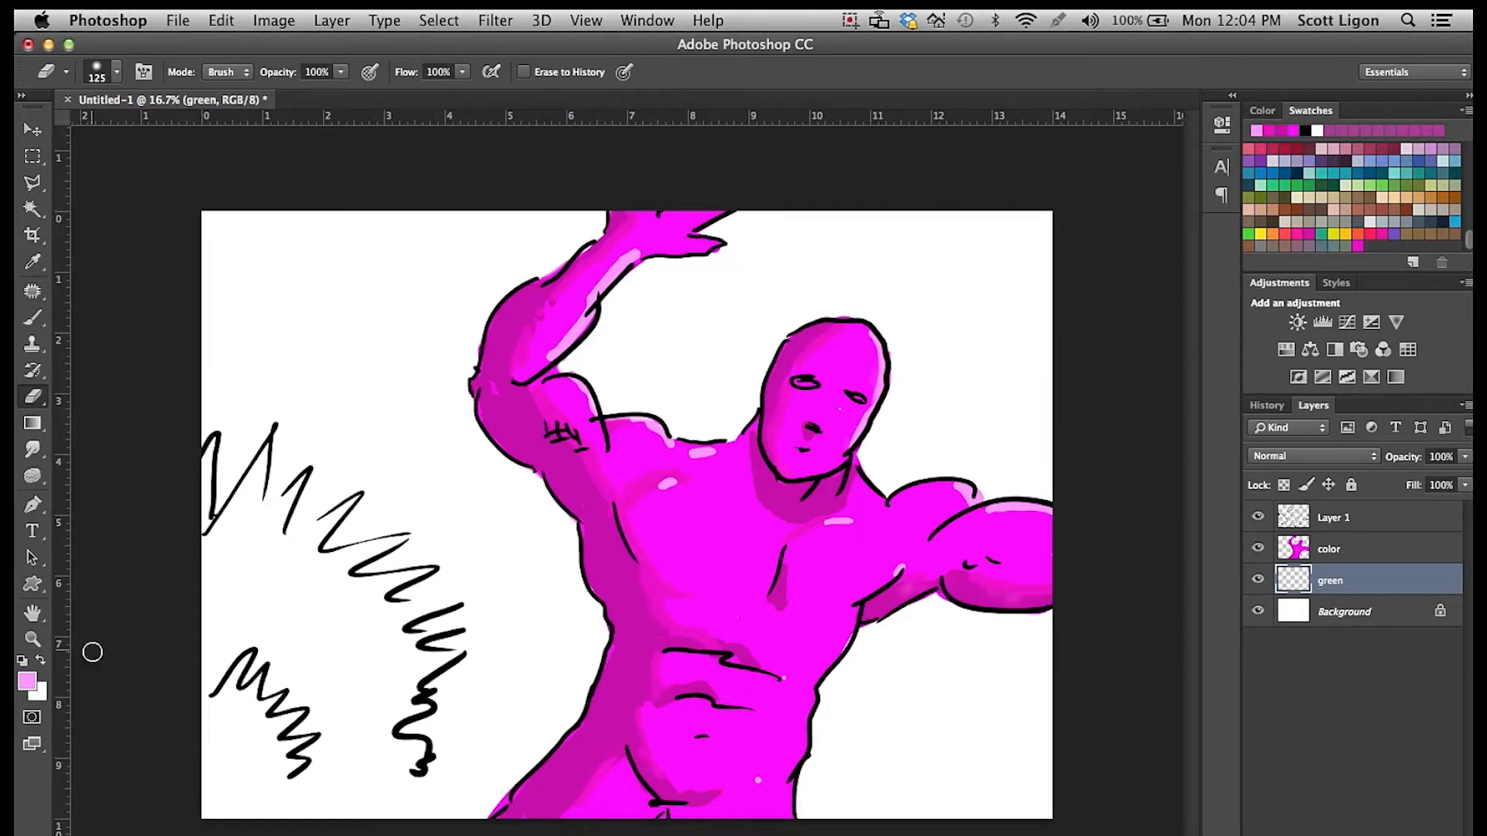
# Choose a green foreground color and fill the green layer with it in Normal mode at 100% opacity.
pyautogui.click(28, 680)
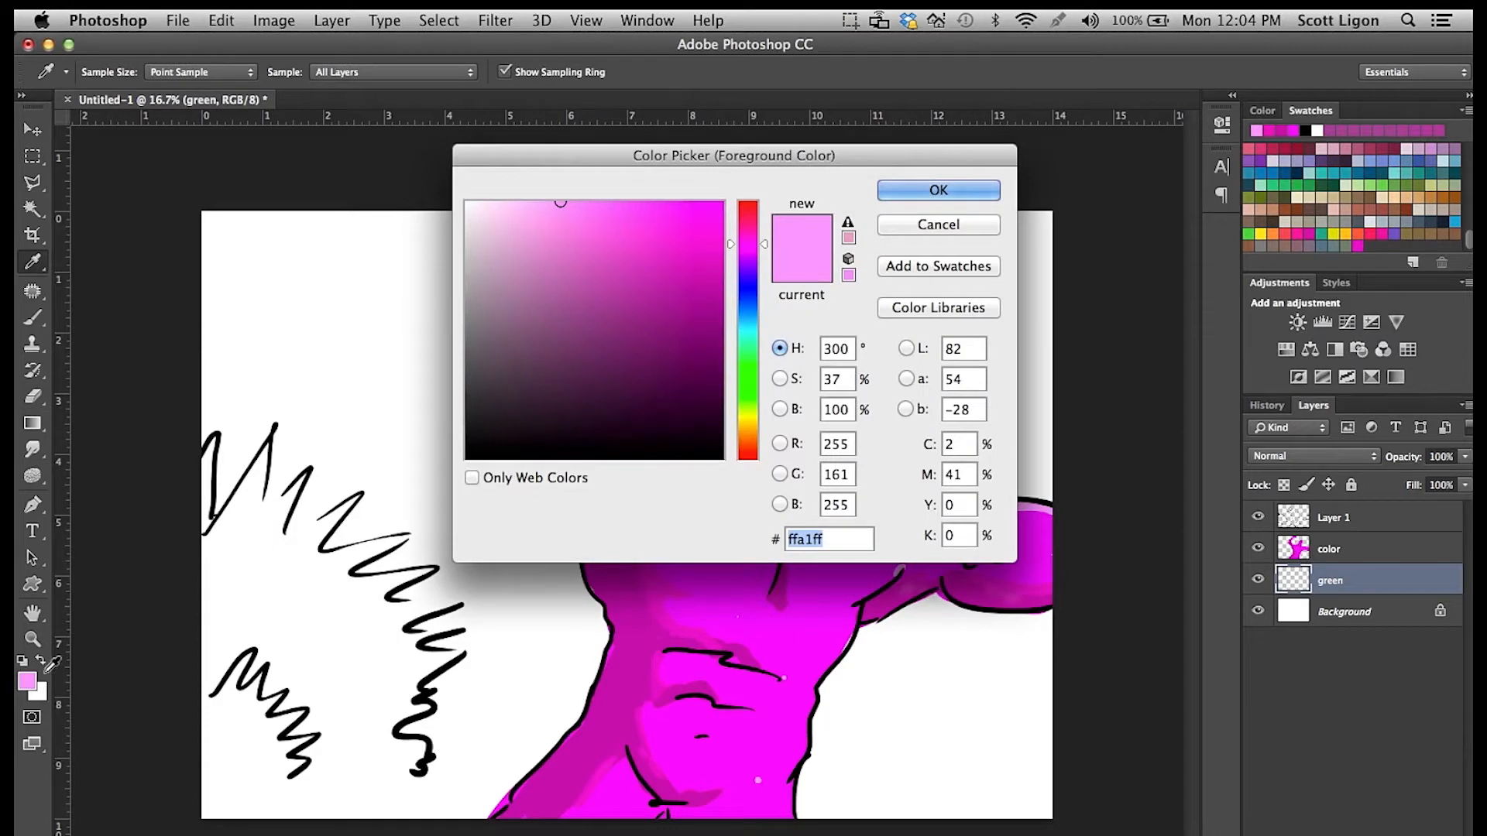
pyautogui.click(757, 379)
pyautogui.click(707, 254)
pyautogui.click(920, 192)
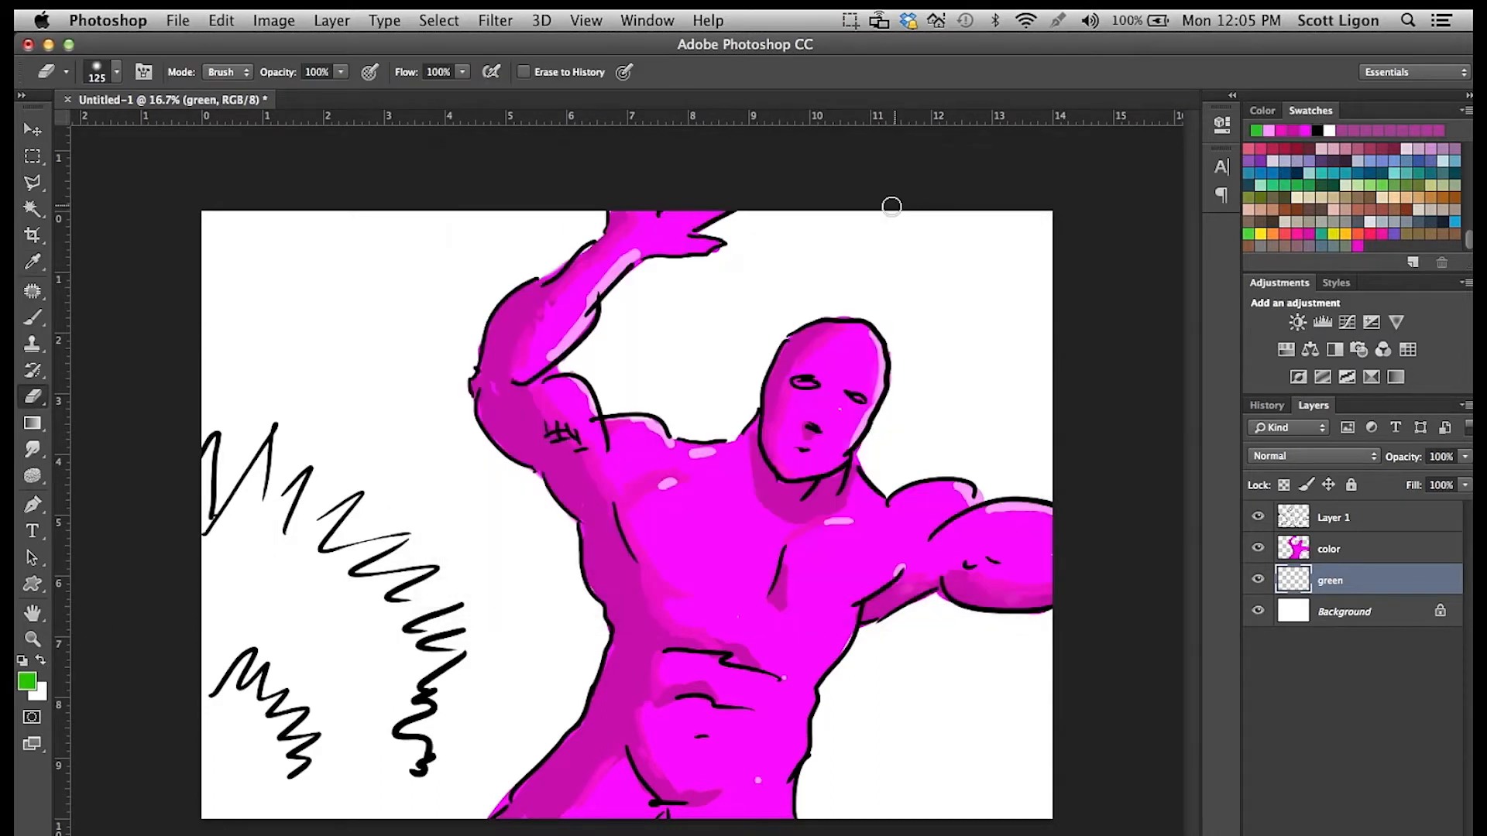
pyautogui.click(220, 21)
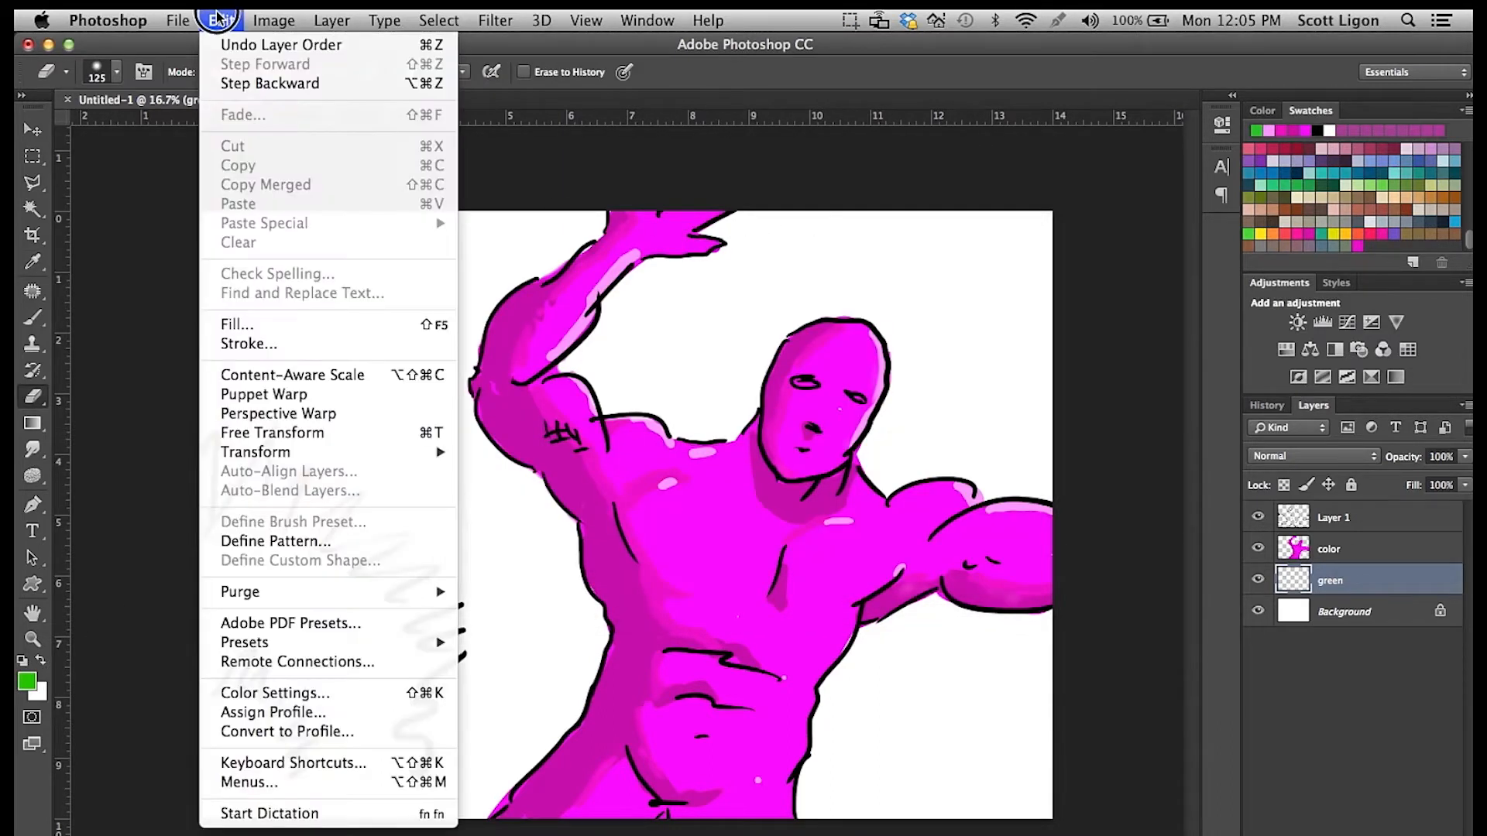
pyautogui.click(249, 322)
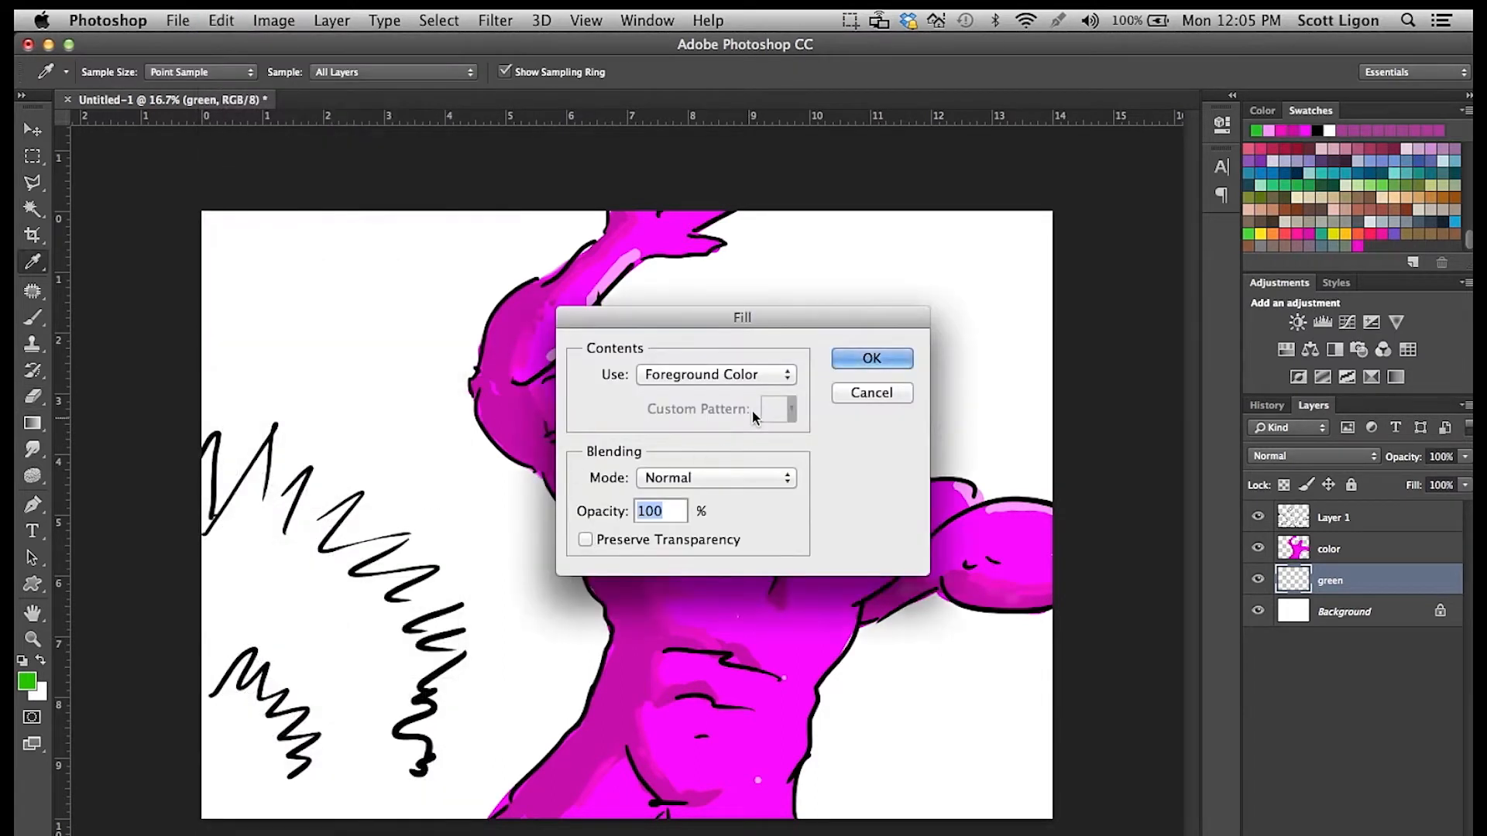
pyautogui.click(880, 360)
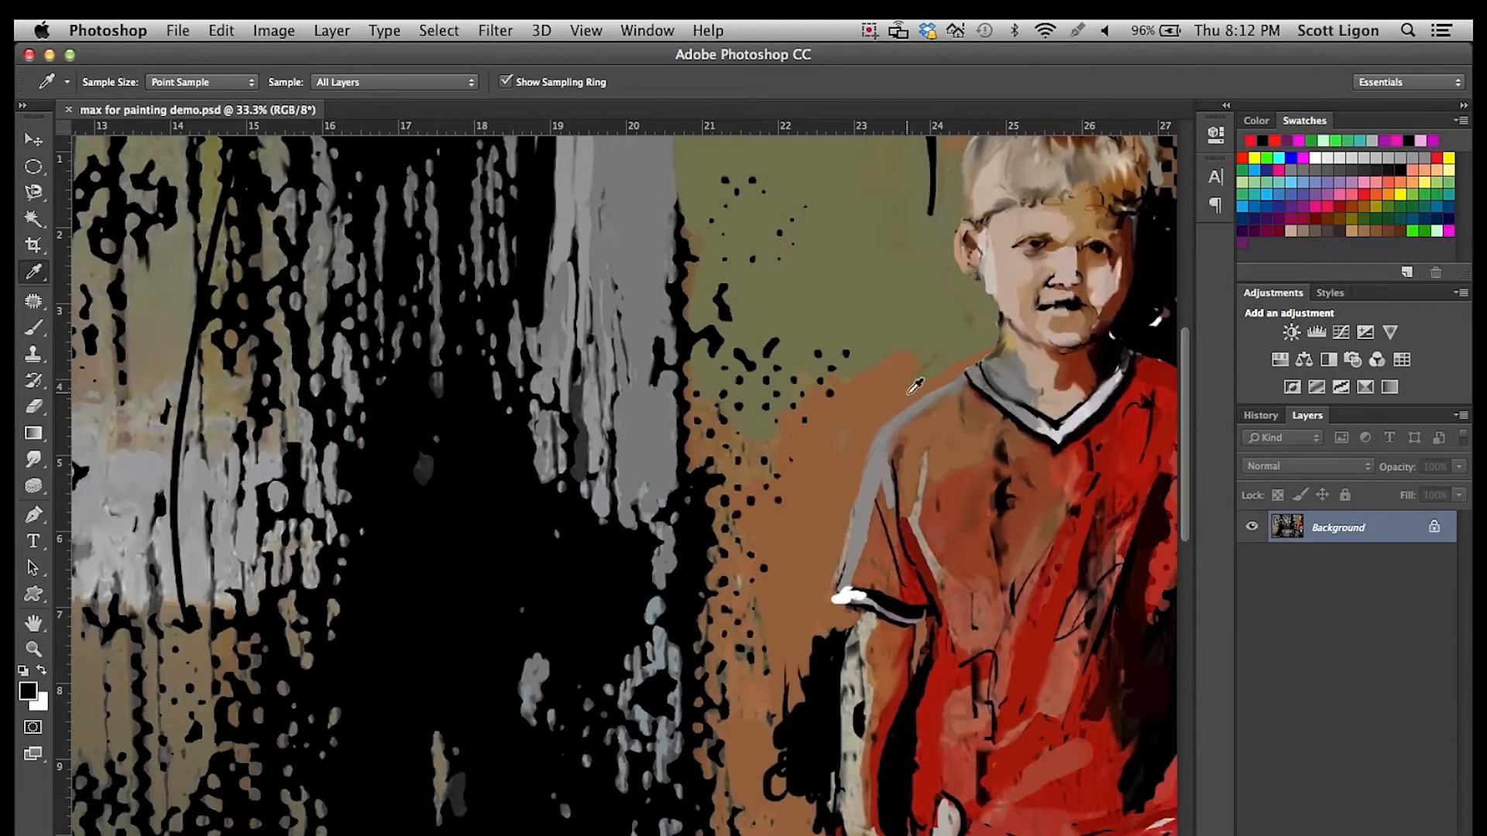
# In max for painting demo.psd, sample a skin tone from the boy's face, select the Brush tool, and sample the cheek beside the mouth.
pyautogui.click(1036, 285)
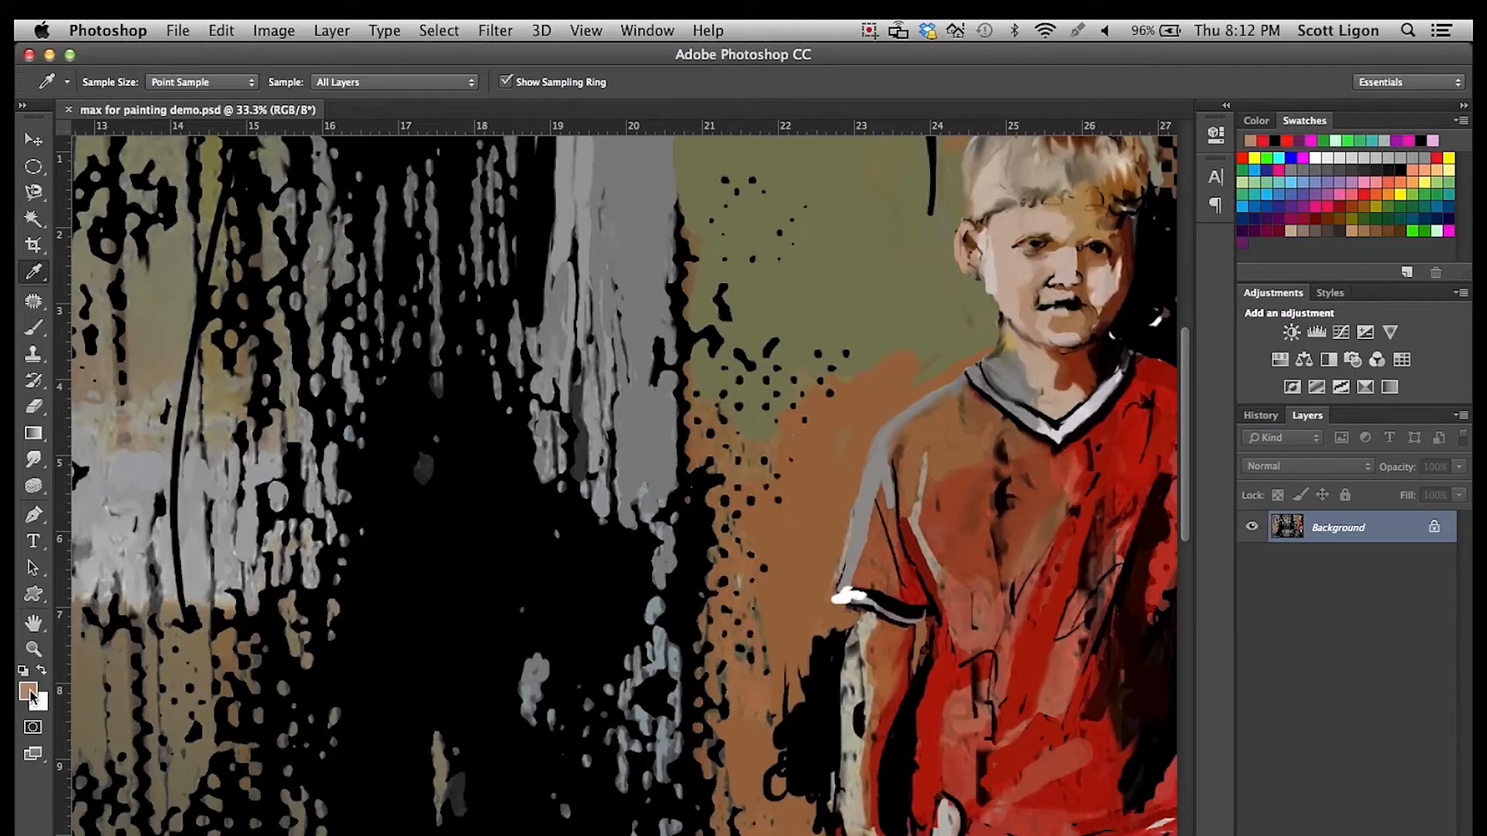
pyautogui.click(34, 327)
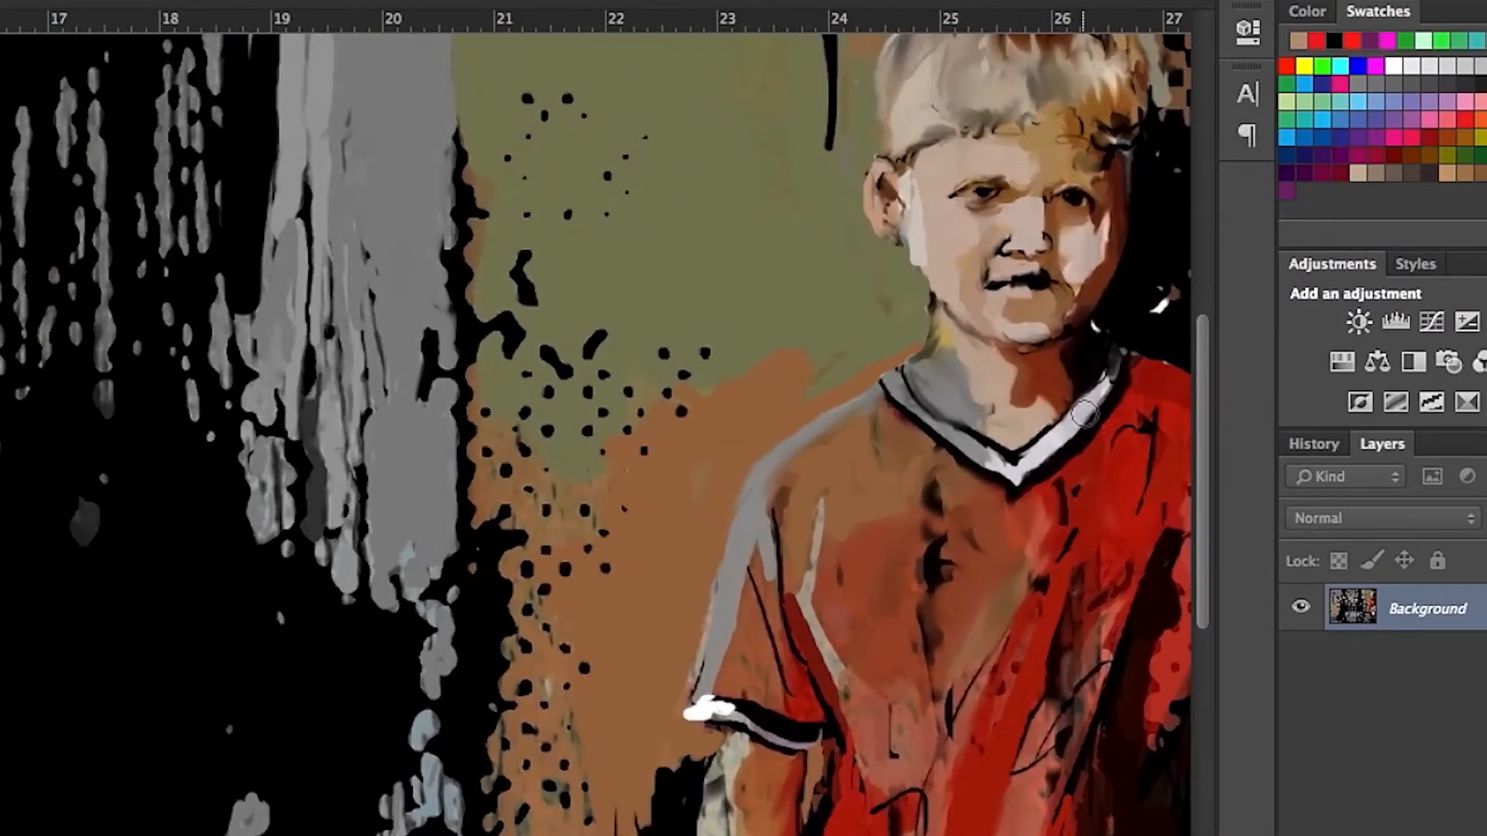
pyautogui.keyDown('alt'); pyautogui.click(974, 280); pyautogui.keyUp('alt')
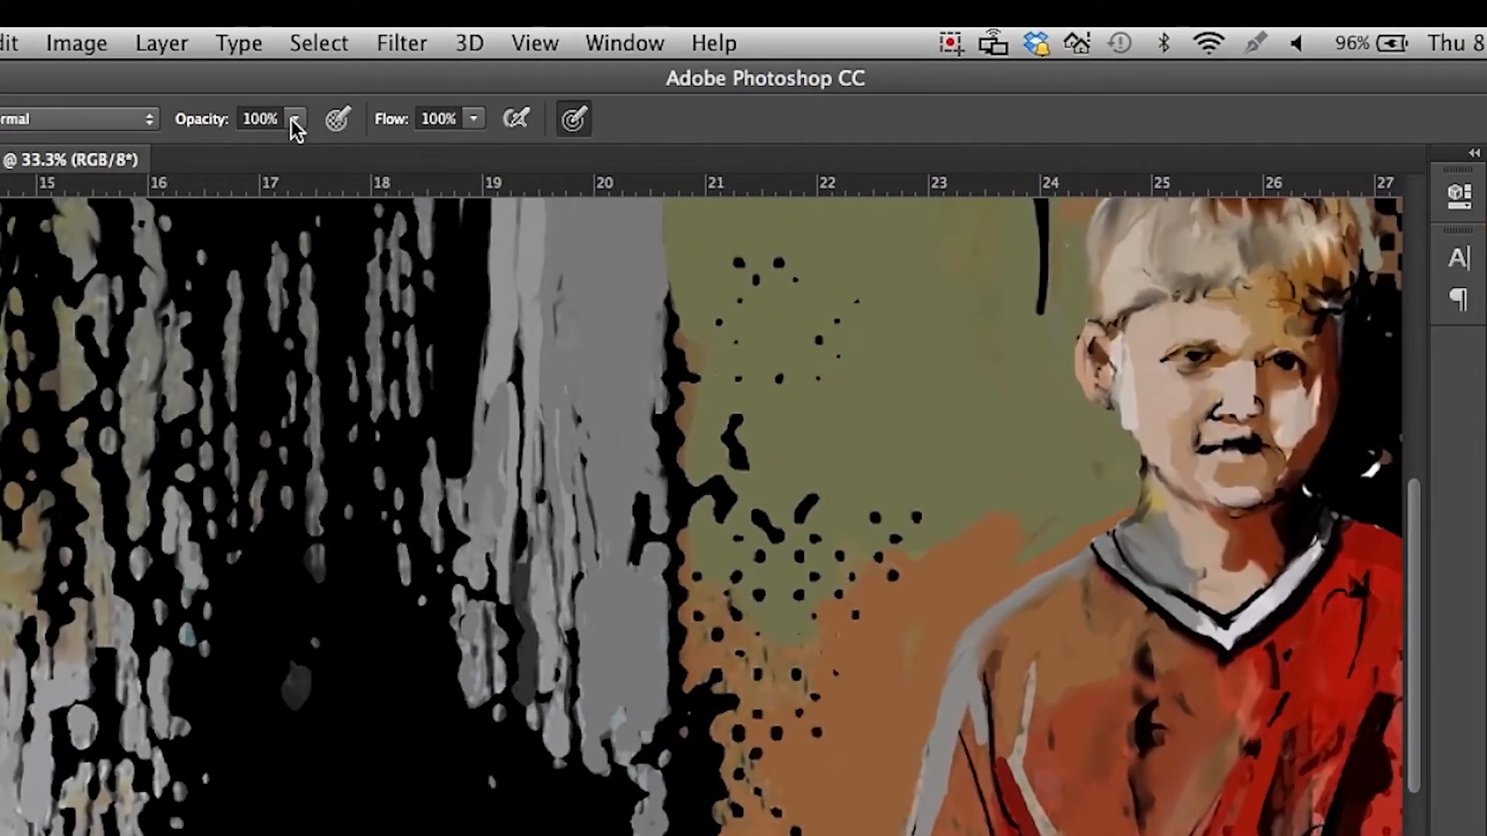
# Lower the brush opacity and blend sampled skin tones along the boy's cheek, jaw and the area beside his mouth.
pyautogui.click(295, 120)
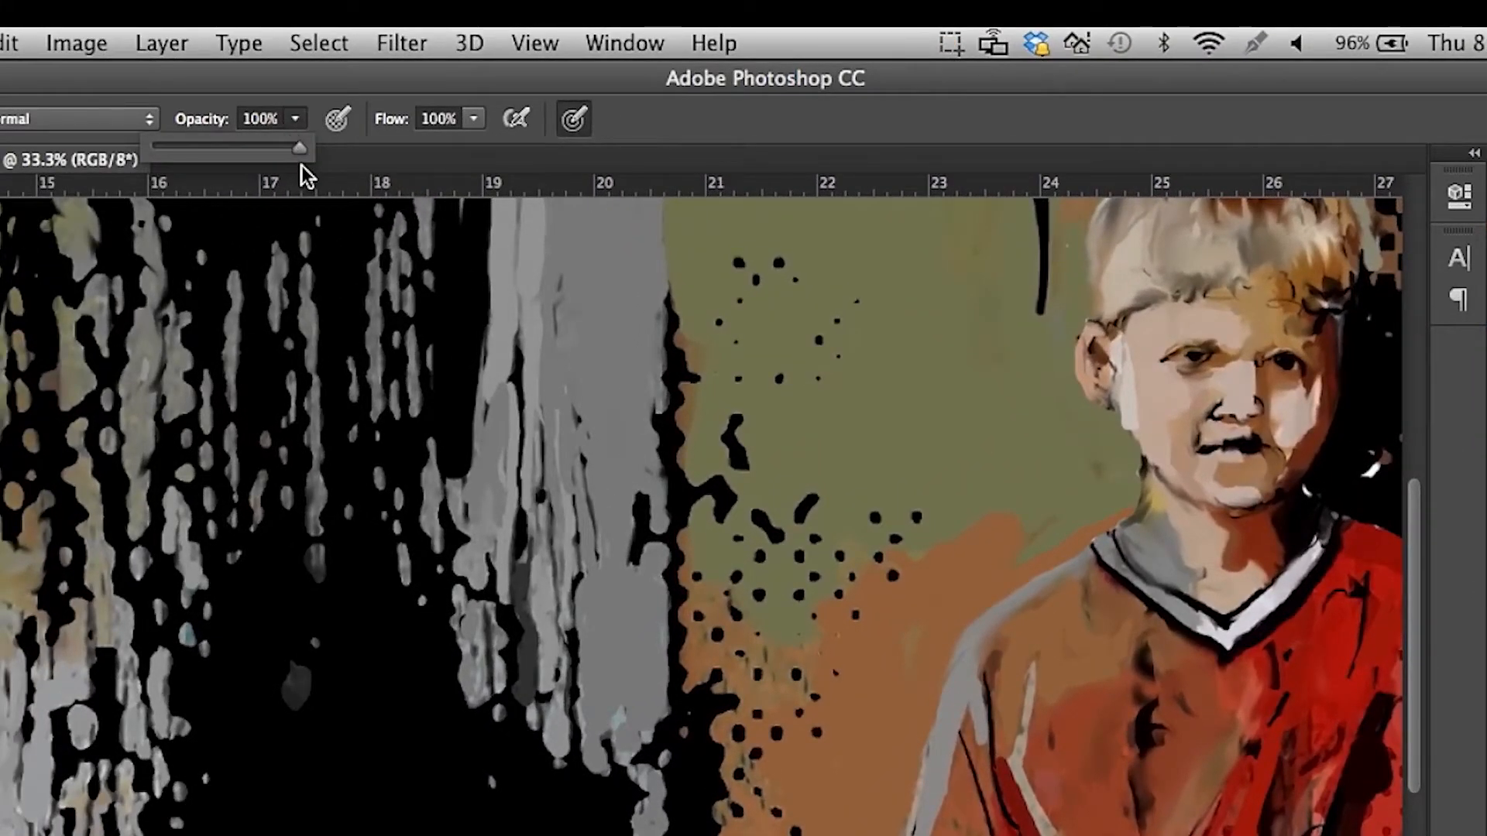
pyautogui.moveTo(302, 151); pyautogui.dragTo(197, 157)
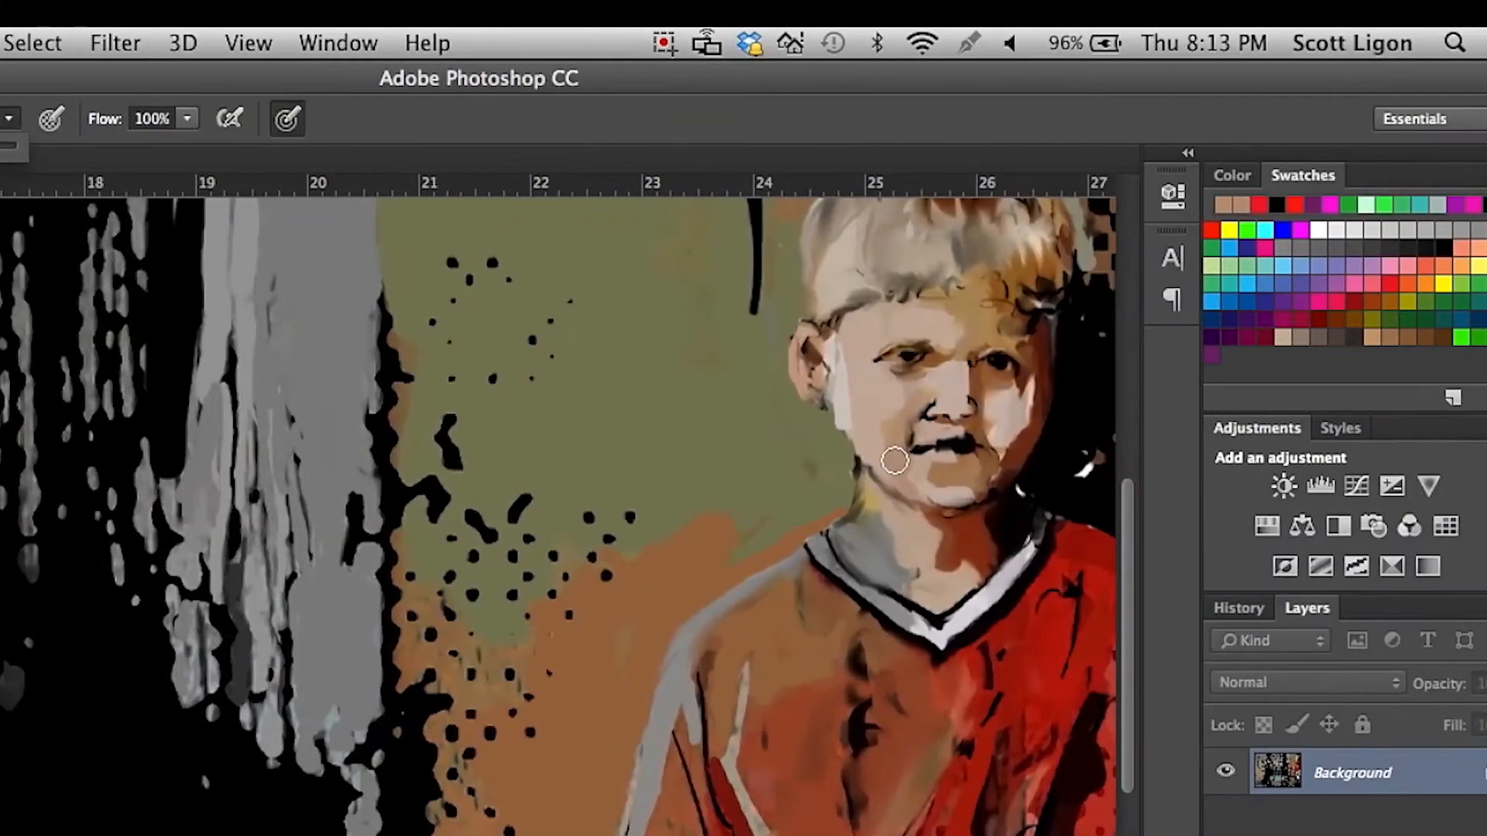
pyautogui.moveTo(900, 417)
pyautogui.mouseDown()
pyautogui.moveTo(883, 455)
pyautogui.moveTo(919, 403)
pyautogui.moveTo(891, 450)
pyautogui.mouseUp()
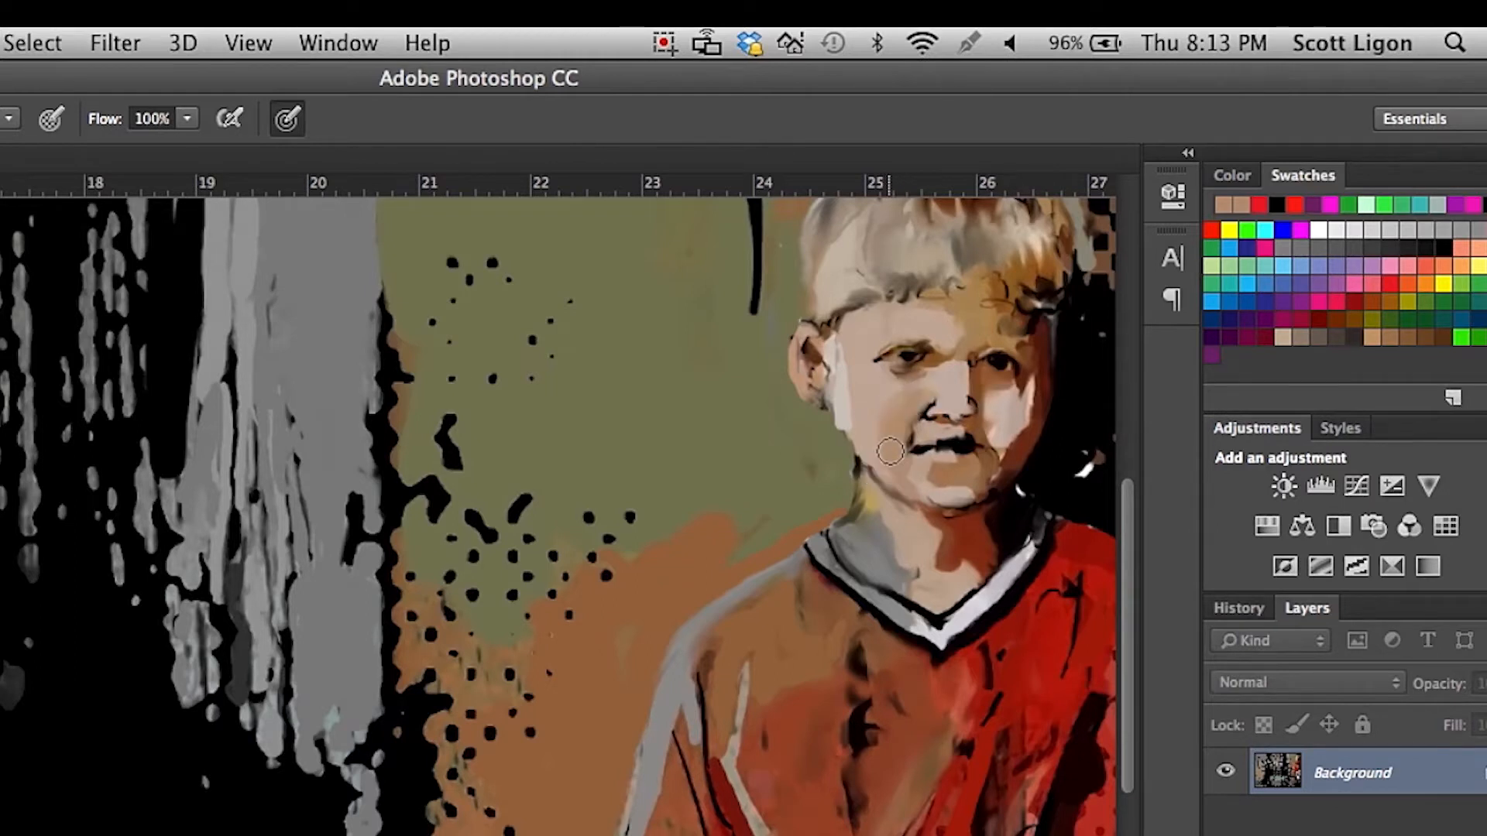
pyautogui.keyDown('alt'); pyautogui.click(868, 381); pyautogui.keyUp('alt')
pyautogui.moveTo(873, 387)
pyautogui.mouseDown()
pyautogui.moveTo(879, 445)
pyautogui.moveTo(883, 370)
pyautogui.moveTo(856, 391)
pyautogui.moveTo(854, 357)
pyautogui.moveTo(859, 432)
pyautogui.mouseUp()
pyautogui.keyDown('alt'); pyautogui.click(861, 359); pyautogui.keyUp('alt')
pyautogui.moveTo(858, 354); pyautogui.dragTo(854, 389)
pyautogui.keyDown('alt'); pyautogui.click(889, 457); pyautogui.keyUp('alt')
pyautogui.moveTo(890, 460); pyautogui.dragTo(945, 497)
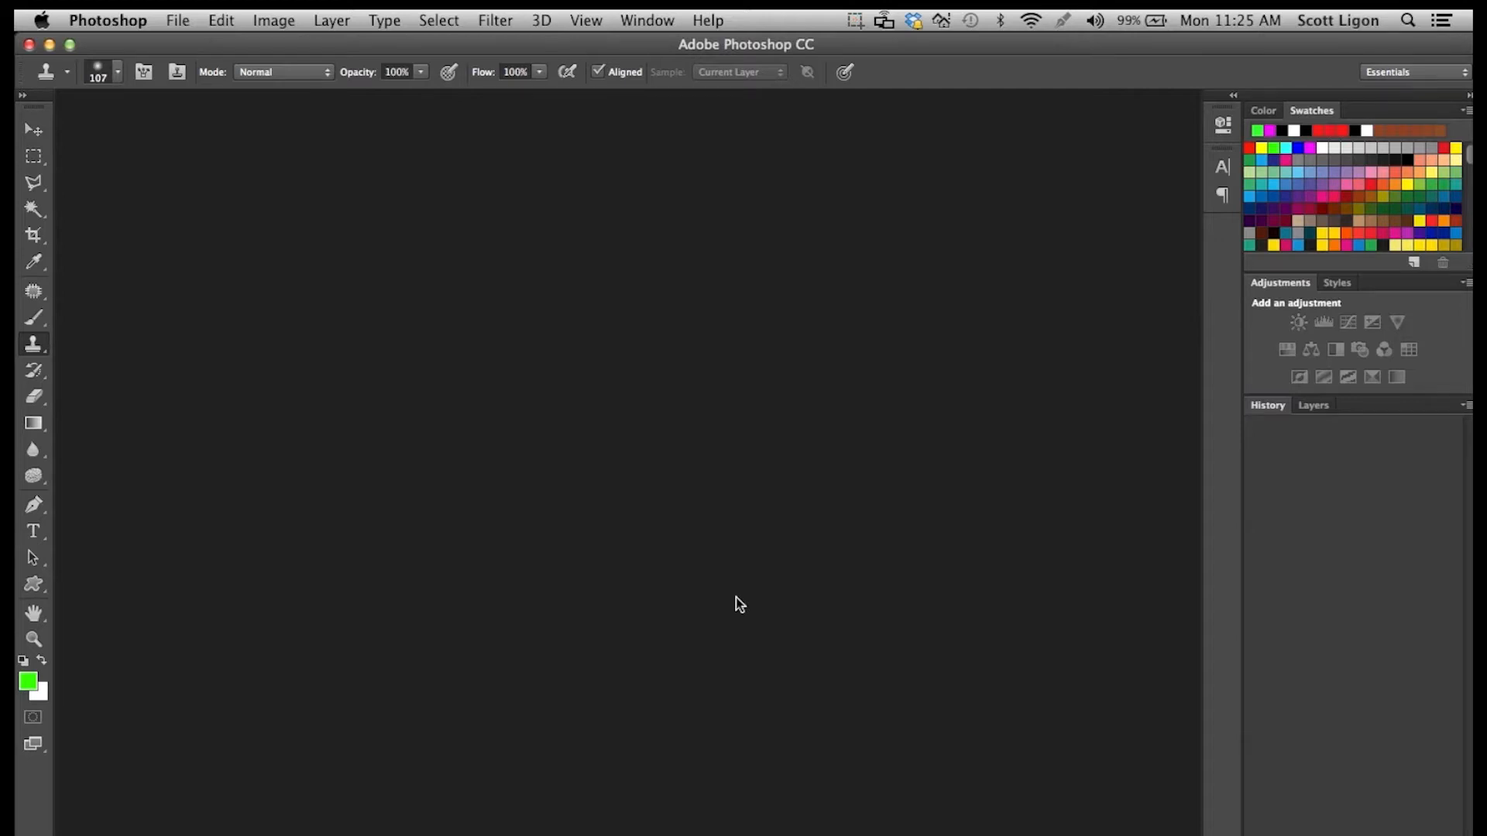
# Open 1 colorize.psd and show its layers.
pyautogui.click(178, 20)
pyautogui.click(203, 65)
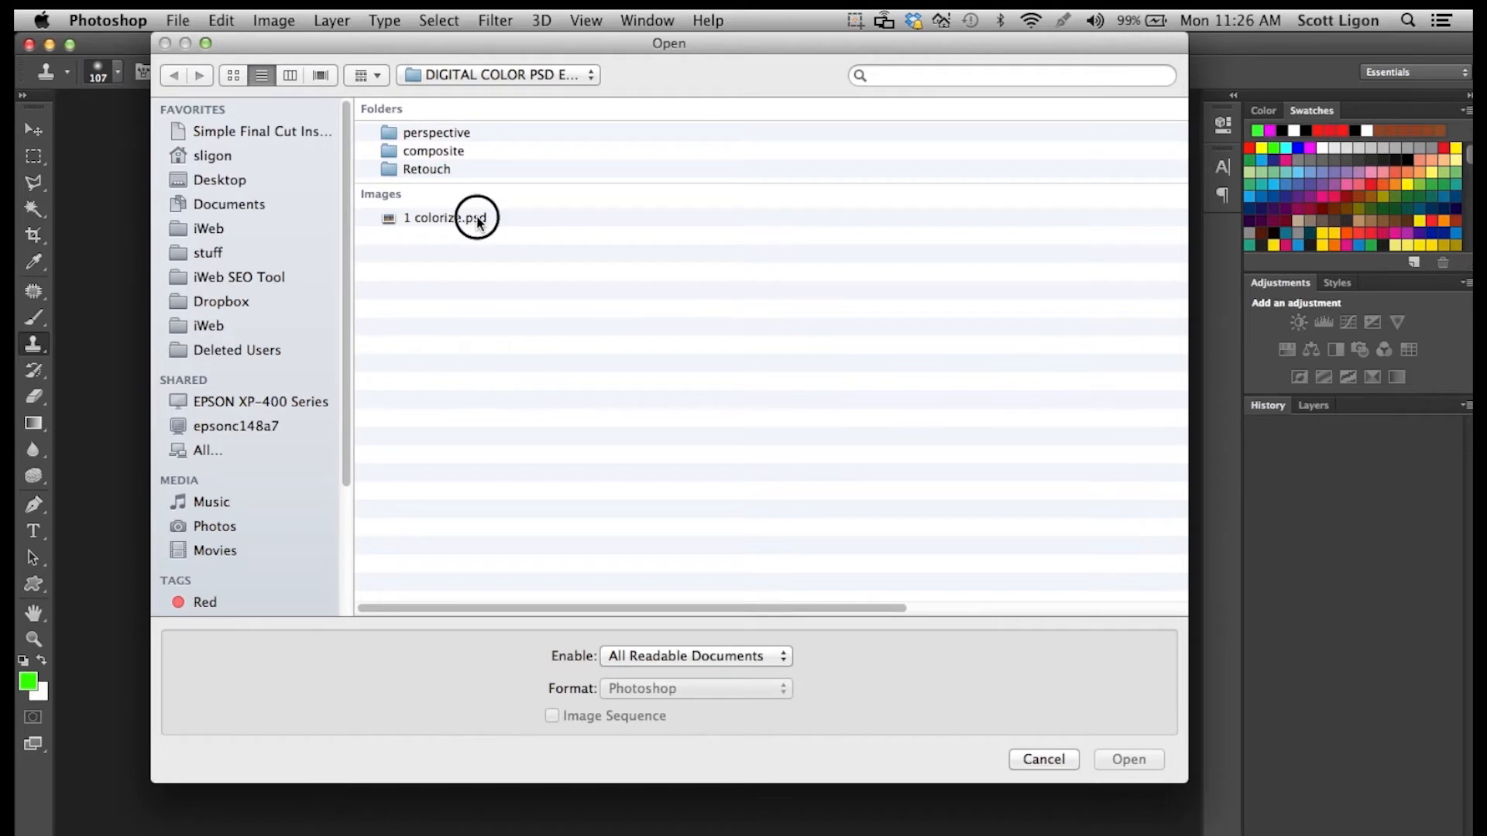
pyautogui.click(479, 221)
pyautogui.click(1121, 755)
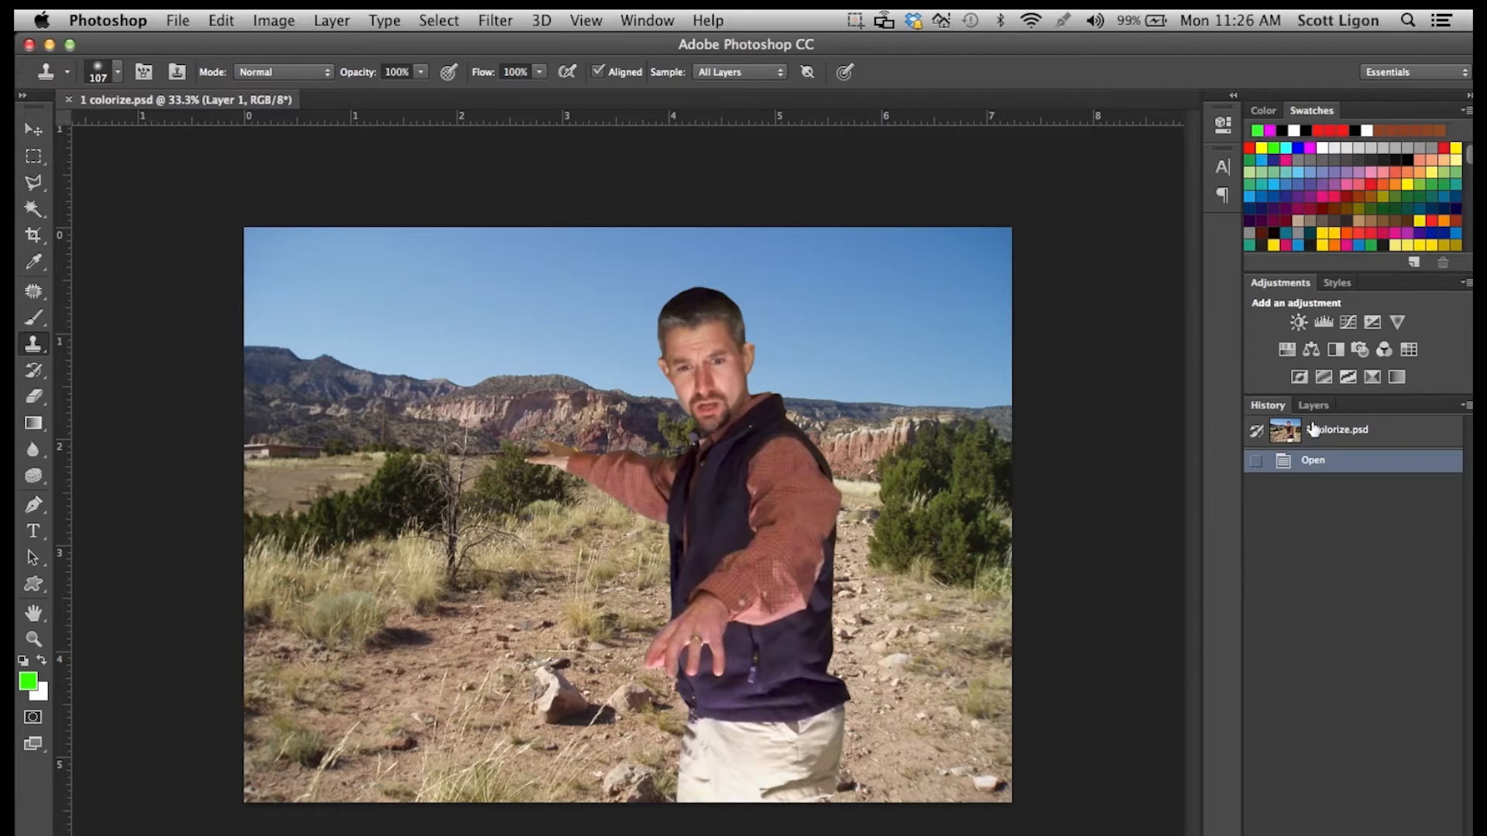
pyautogui.click(1313, 406)
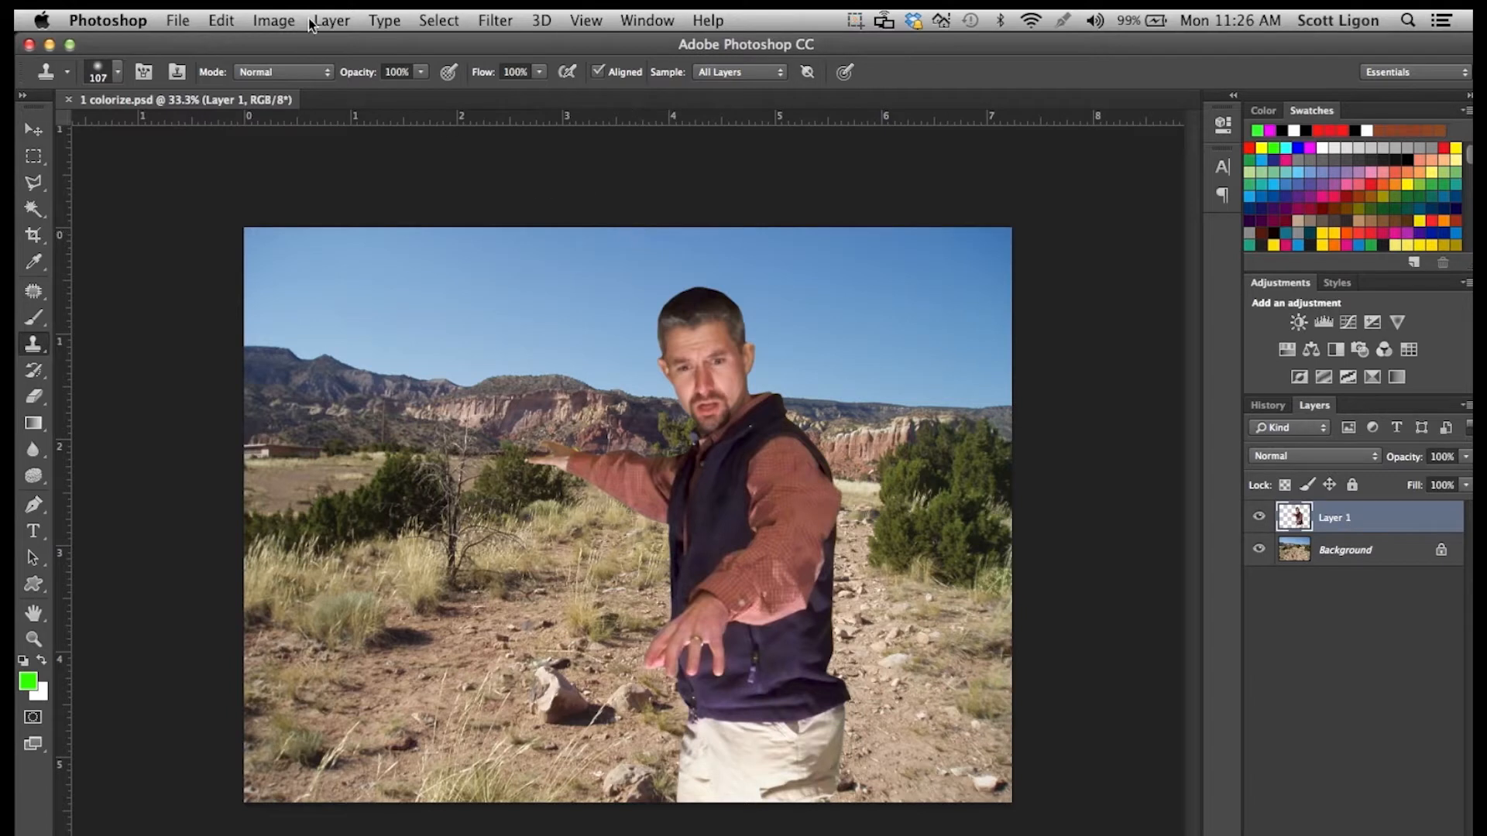
# Start a Hue/Saturation adjustment on Layer 1 with Colorize enabled, keeping the dialog clear of the man.
pyautogui.click(273, 21)
pyautogui.moveTo(299, 75)
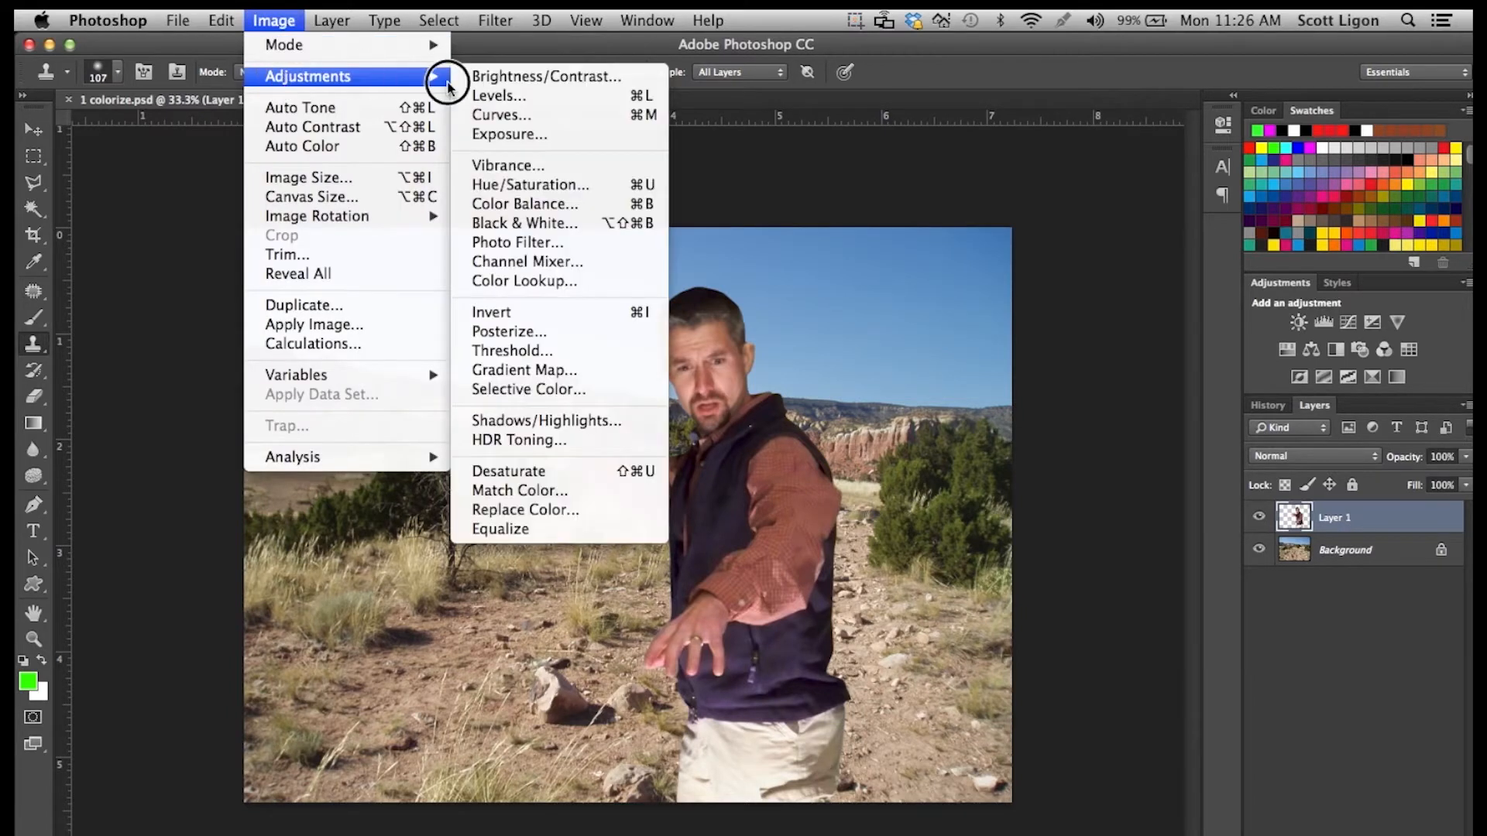
pyautogui.click(507, 183)
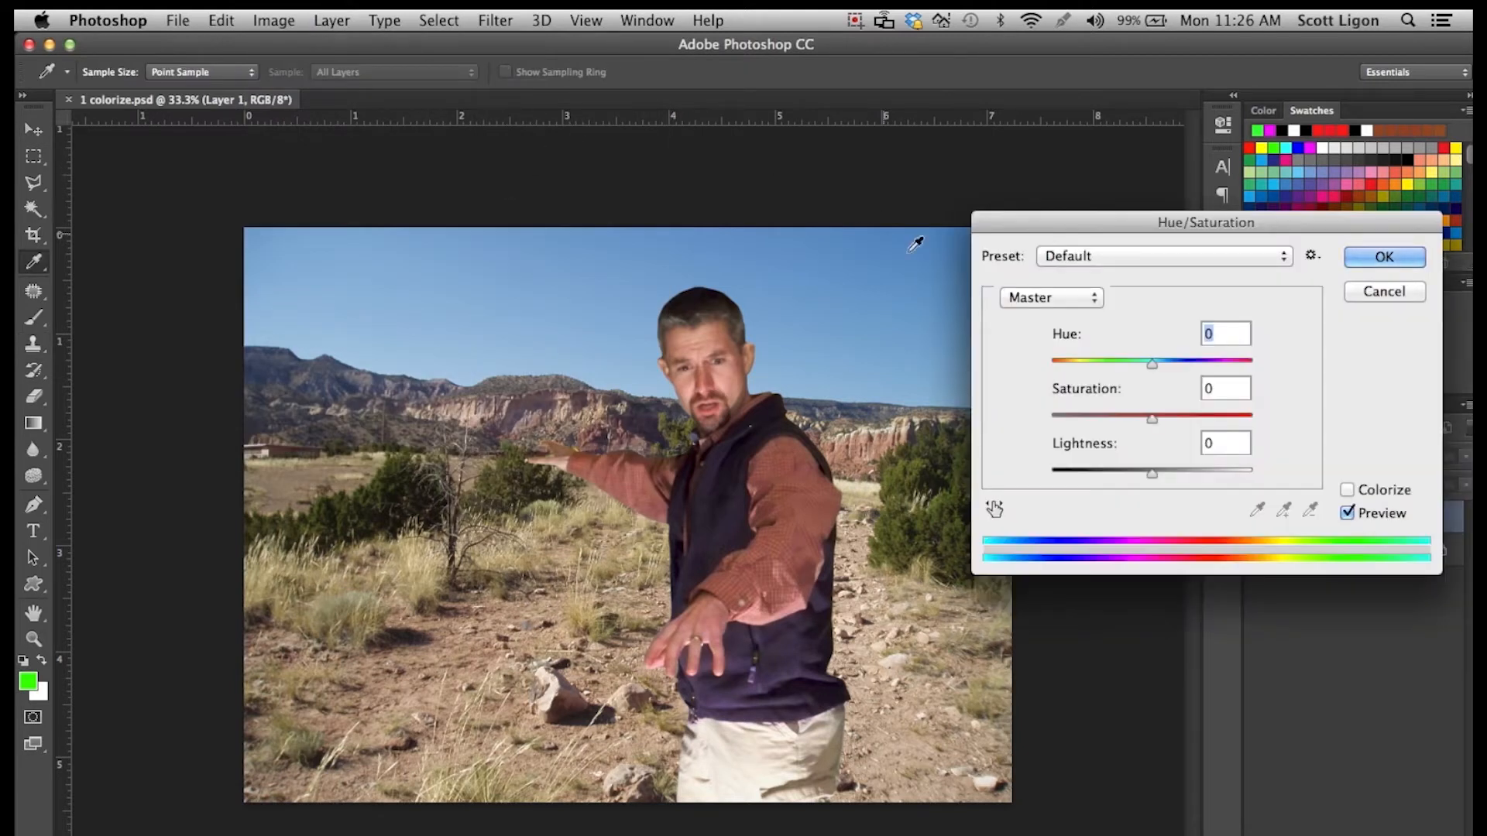
pyautogui.moveTo(1047, 216); pyautogui.dragTo(957, 44)
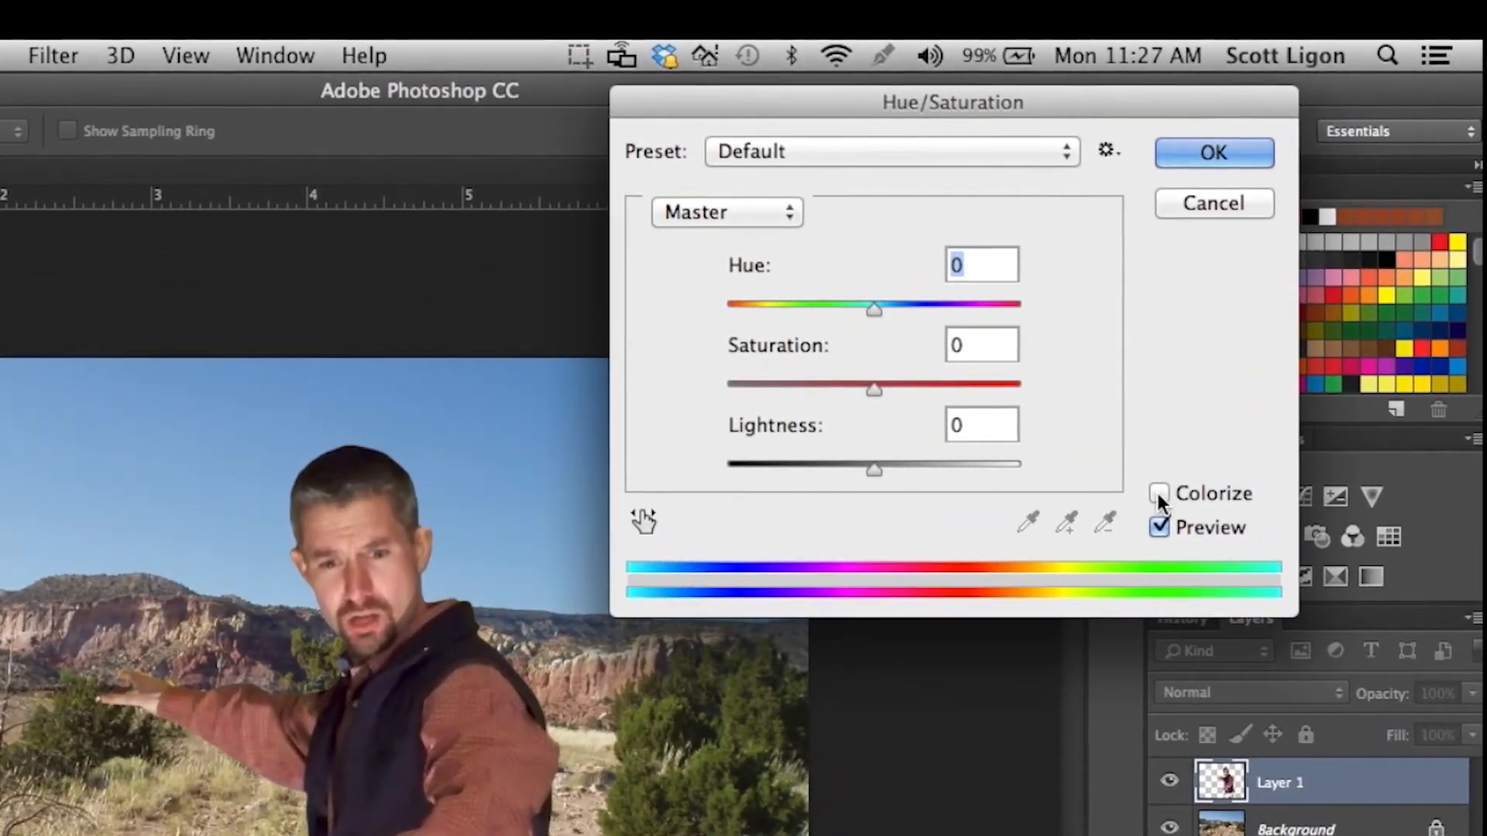
pyautogui.click(1159, 496)
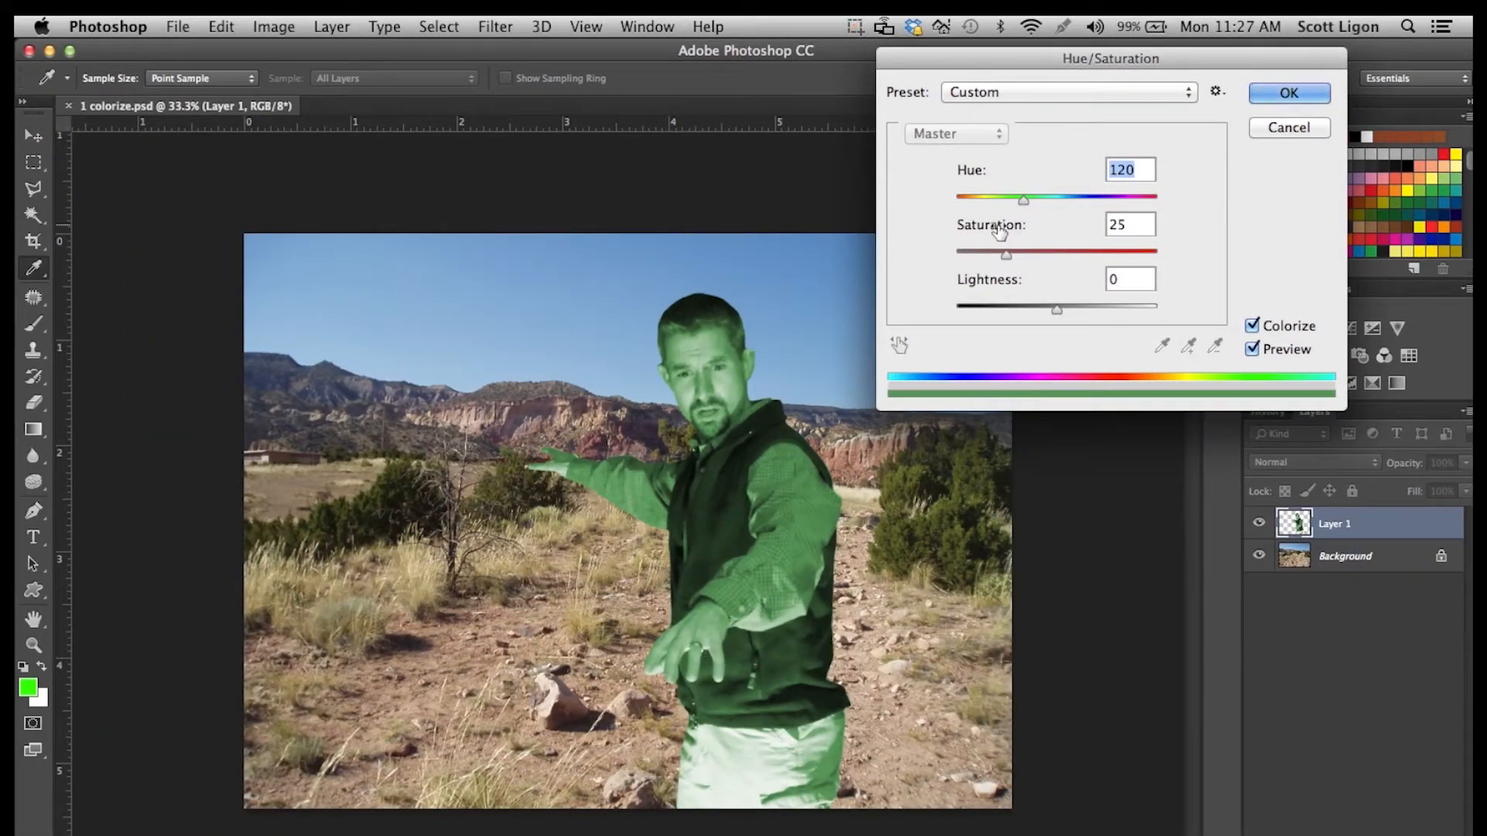
# Shift the man's colorize hue to a crimson near 347, raise the saturation above 44, and apply the adjustment.
pyautogui.moveTo(1023, 199); pyautogui.dragTo(1141, 201)
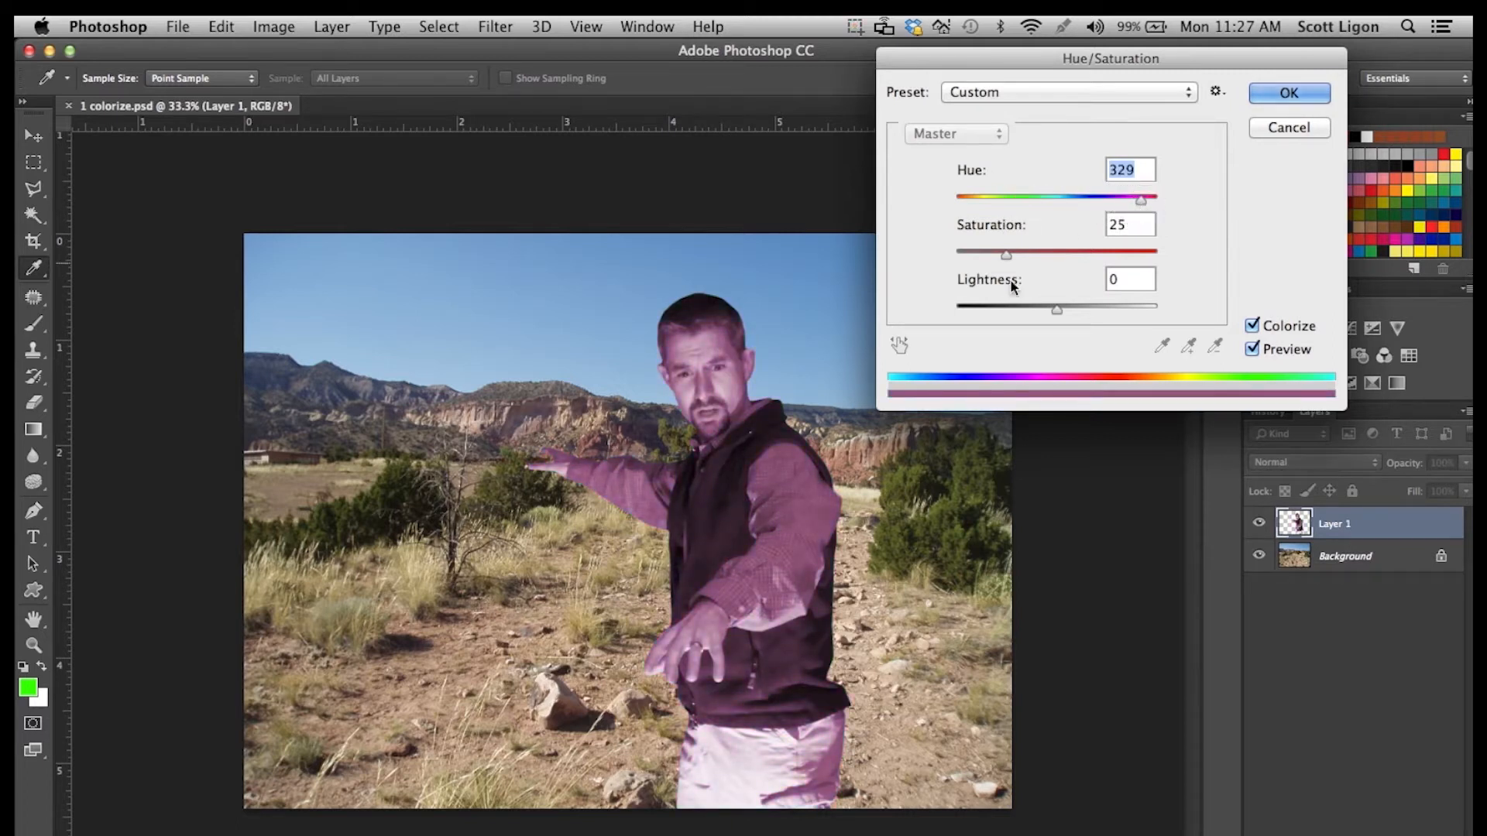
pyautogui.moveTo(1006, 255); pyautogui.dragTo(1044, 264)
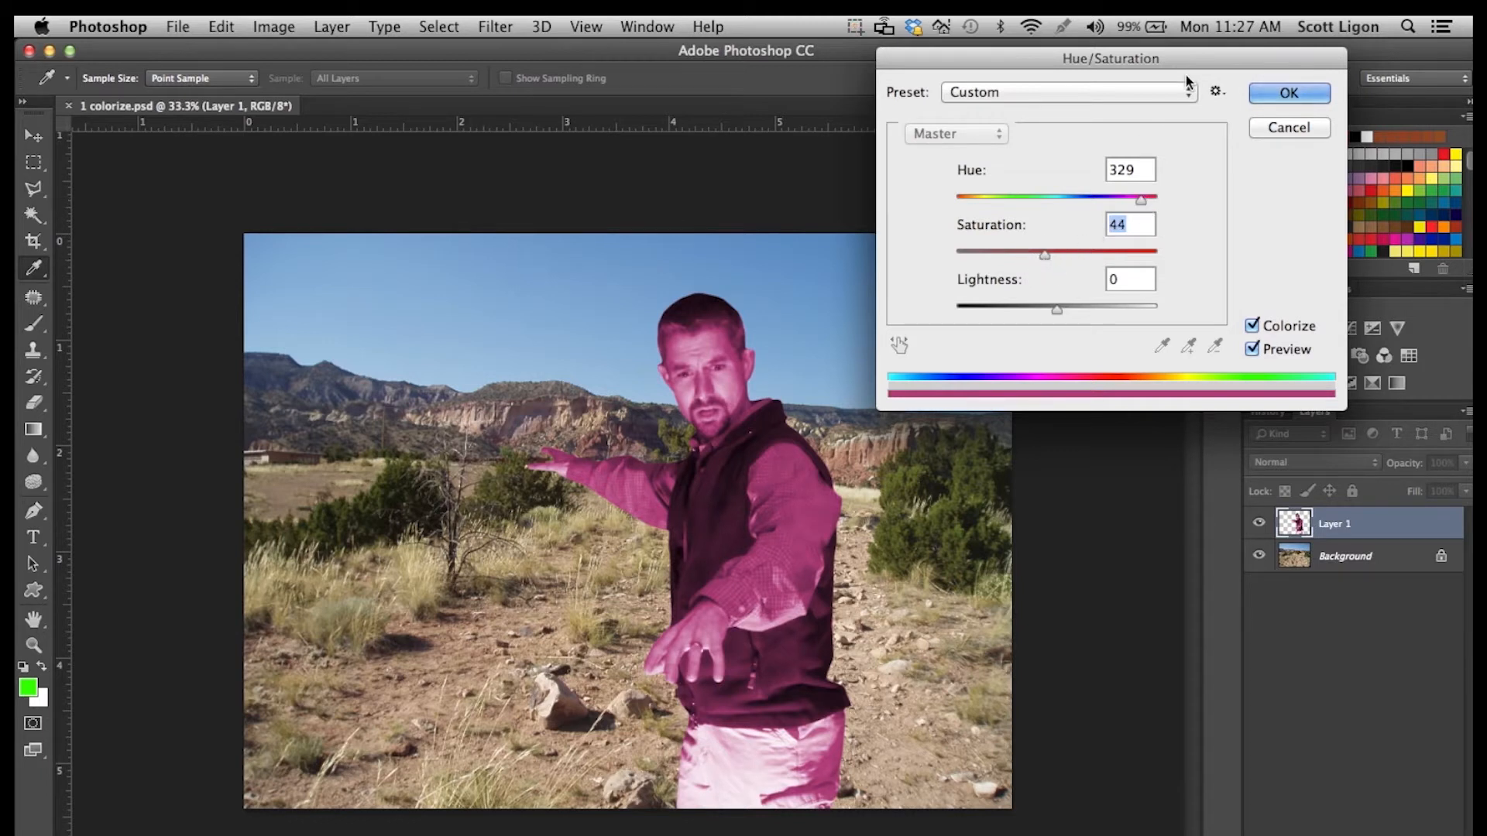
pyautogui.moveTo(1208, 54); pyautogui.dragTo(1067, 48)
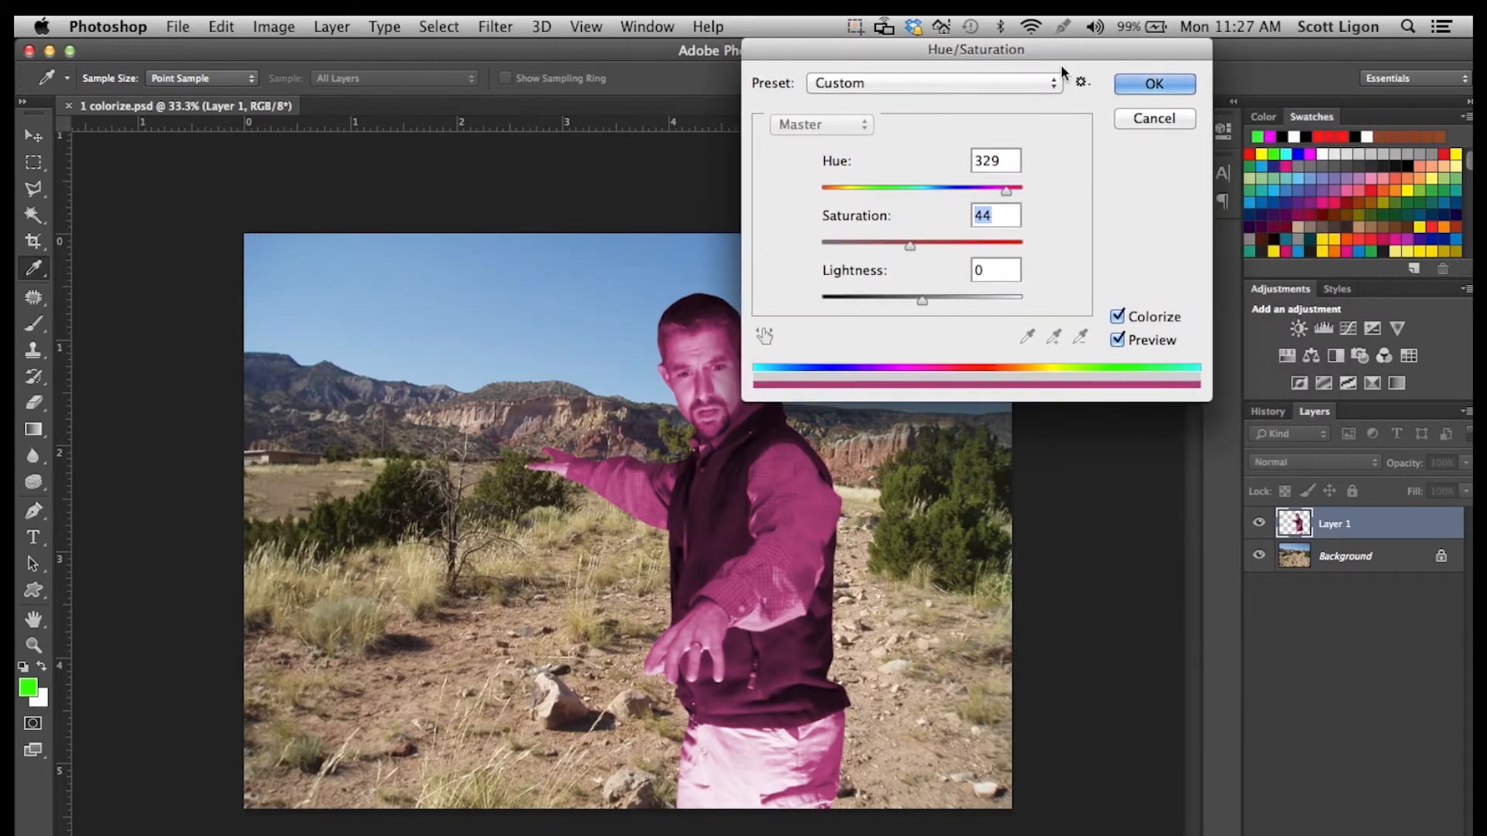
pyautogui.moveTo(1006, 191); pyautogui.dragTo(1015, 198)
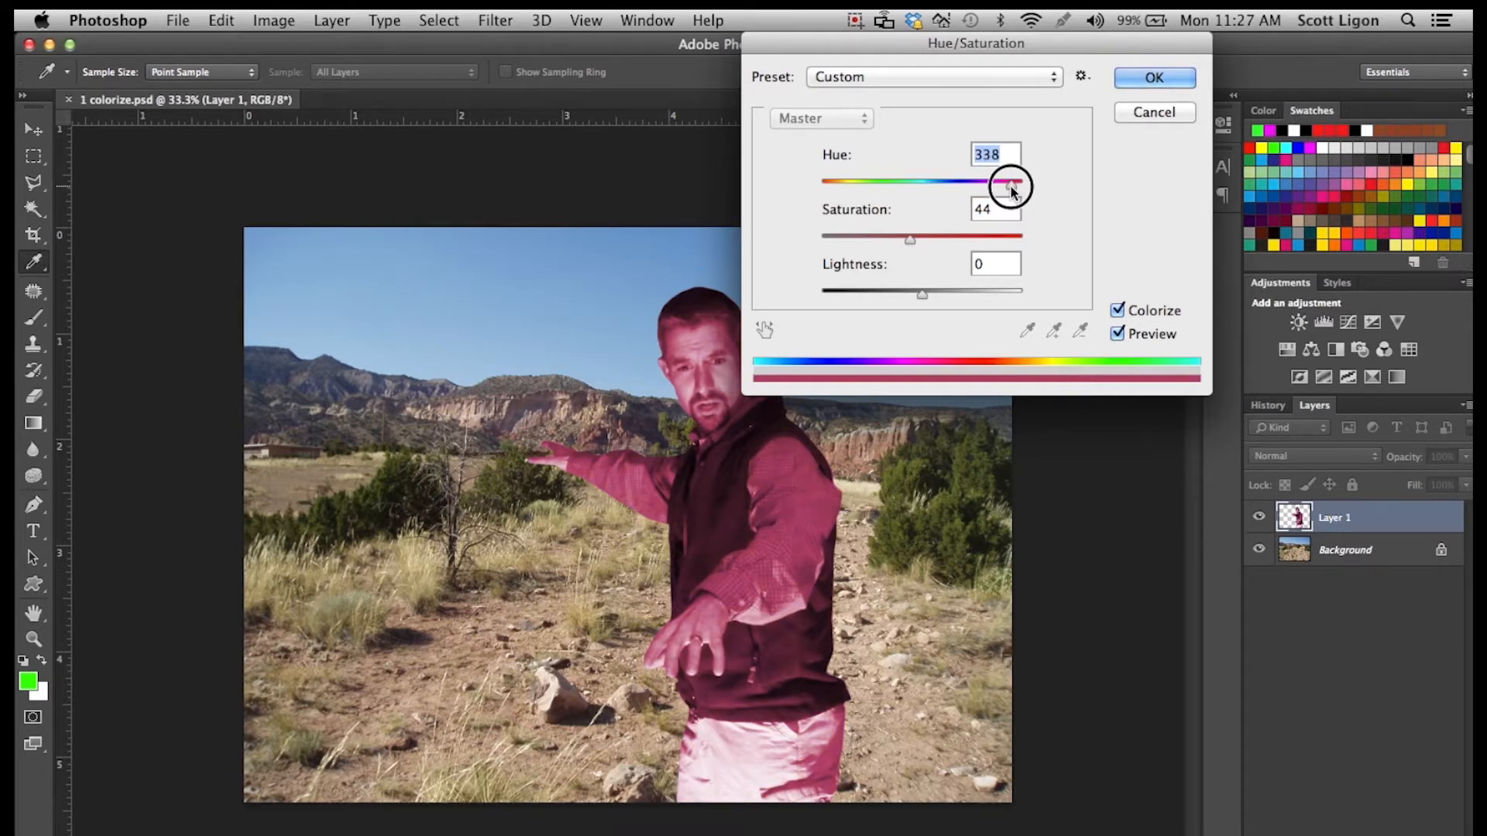
pyautogui.moveTo(1016, 187); pyautogui.dragTo(1018, 188)
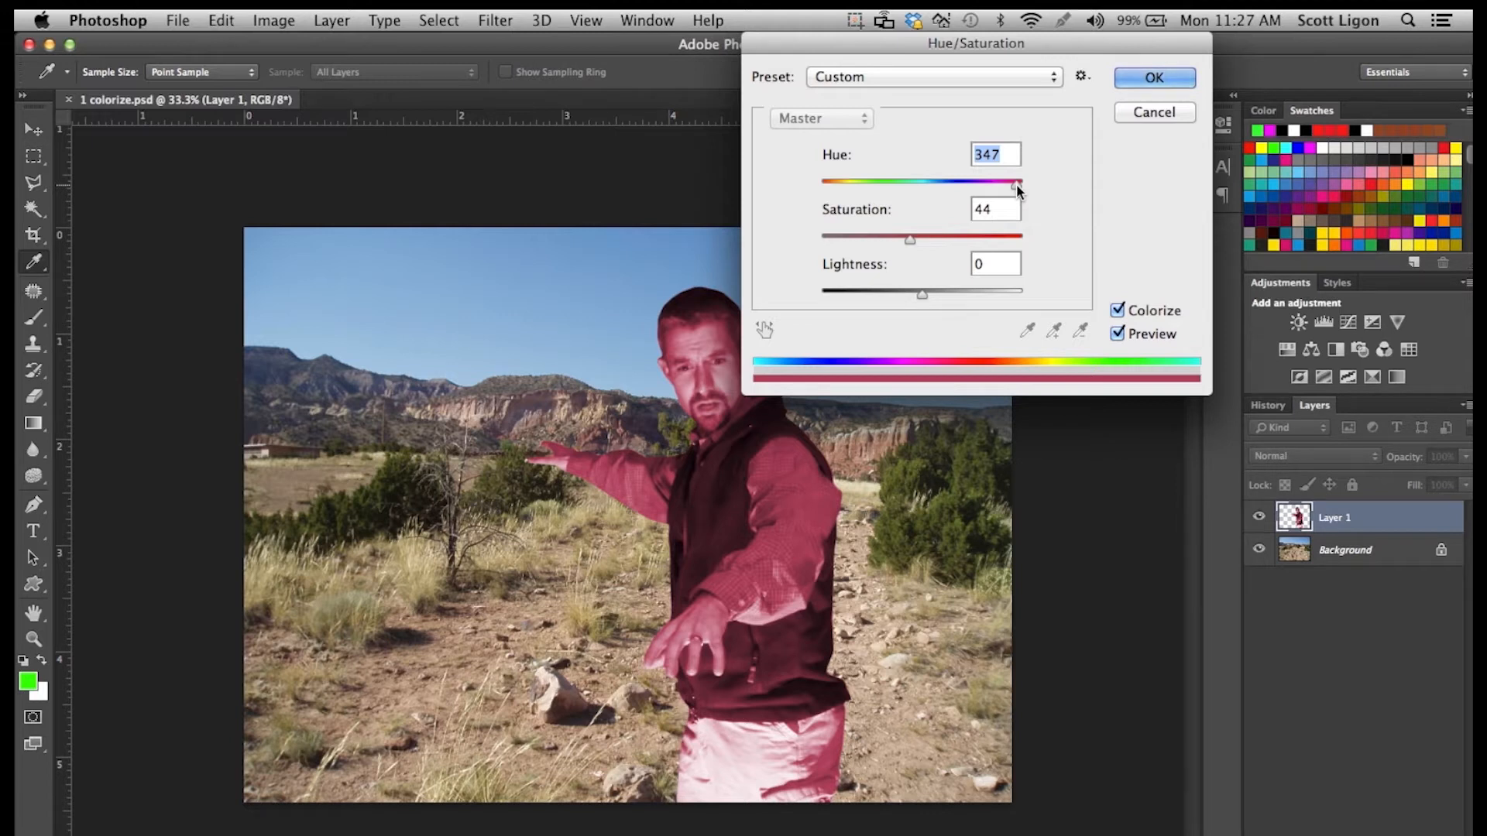
pyautogui.click(1017, 189)
pyautogui.moveTo(1017, 189); pyautogui.dragTo(1015, 191)
pyautogui.moveTo(911, 240); pyautogui.dragTo(930, 241)
pyautogui.click(1138, 77)
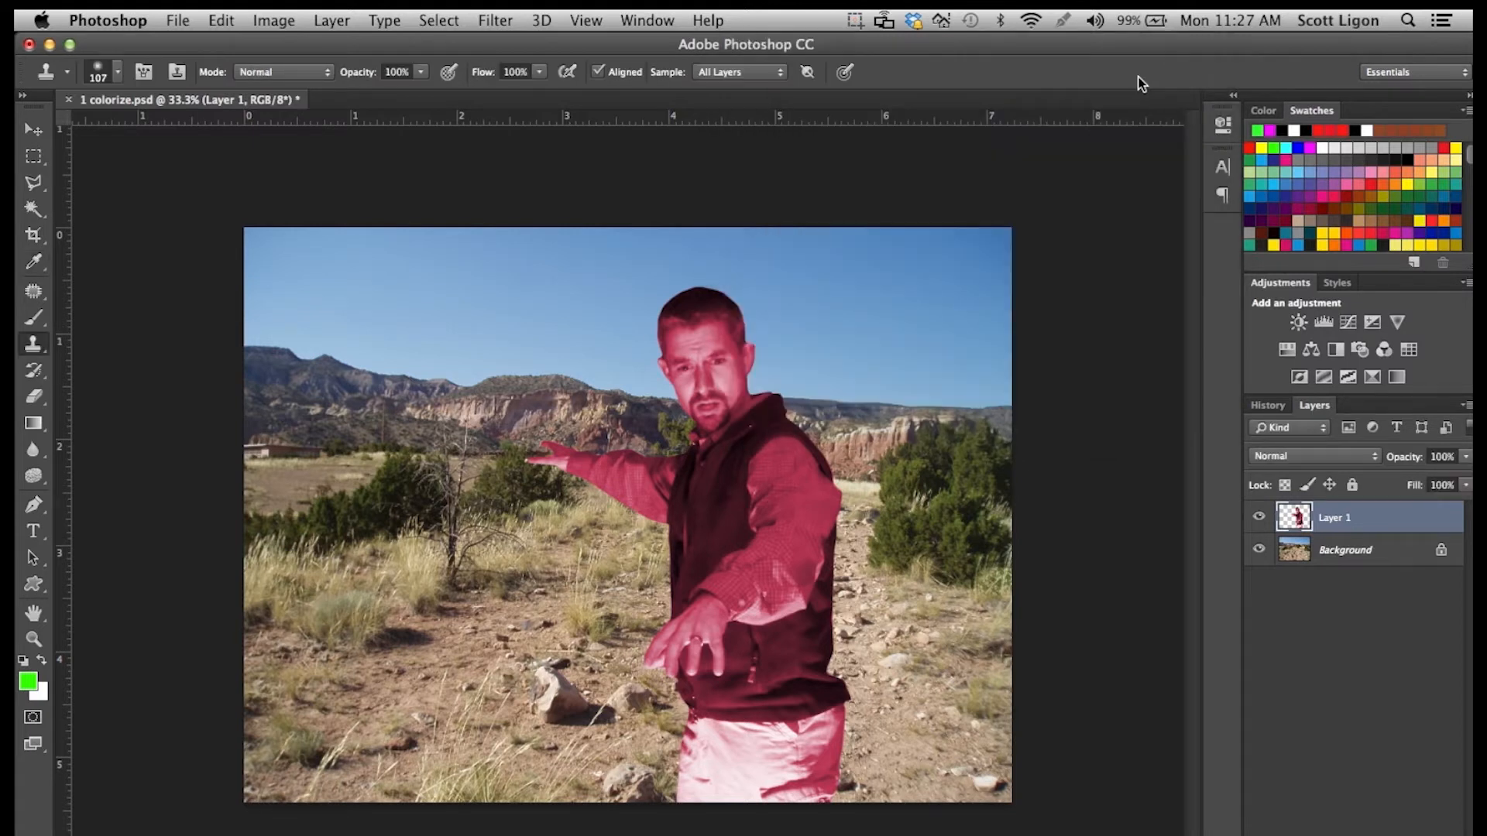
# Start a Hue/Saturation adjustment on the Background layer with Colorize enabled.
pyautogui.click(1352, 565)
pyautogui.click(261, 14)
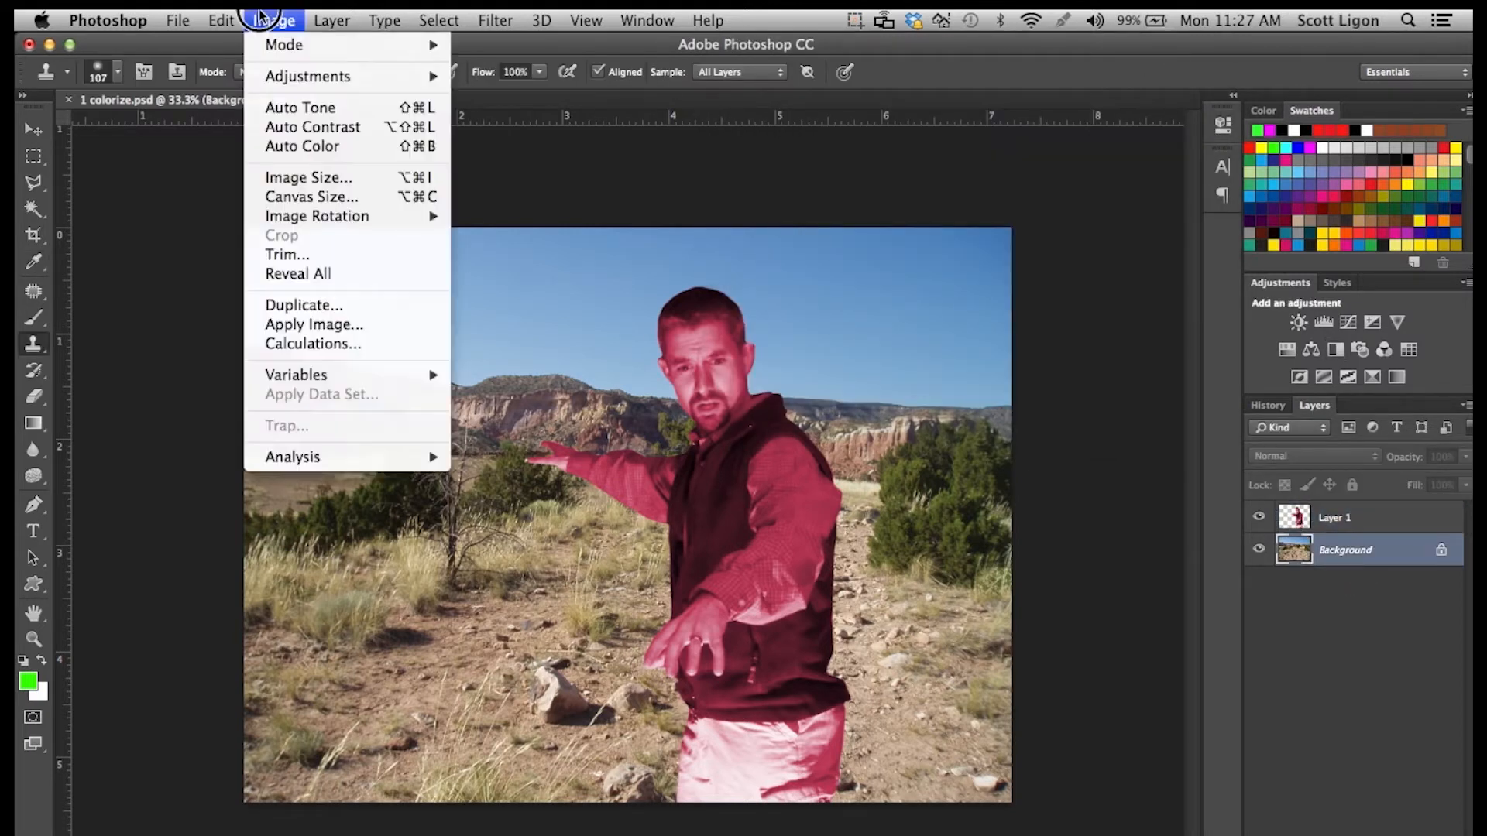
pyautogui.moveTo(325, 75)
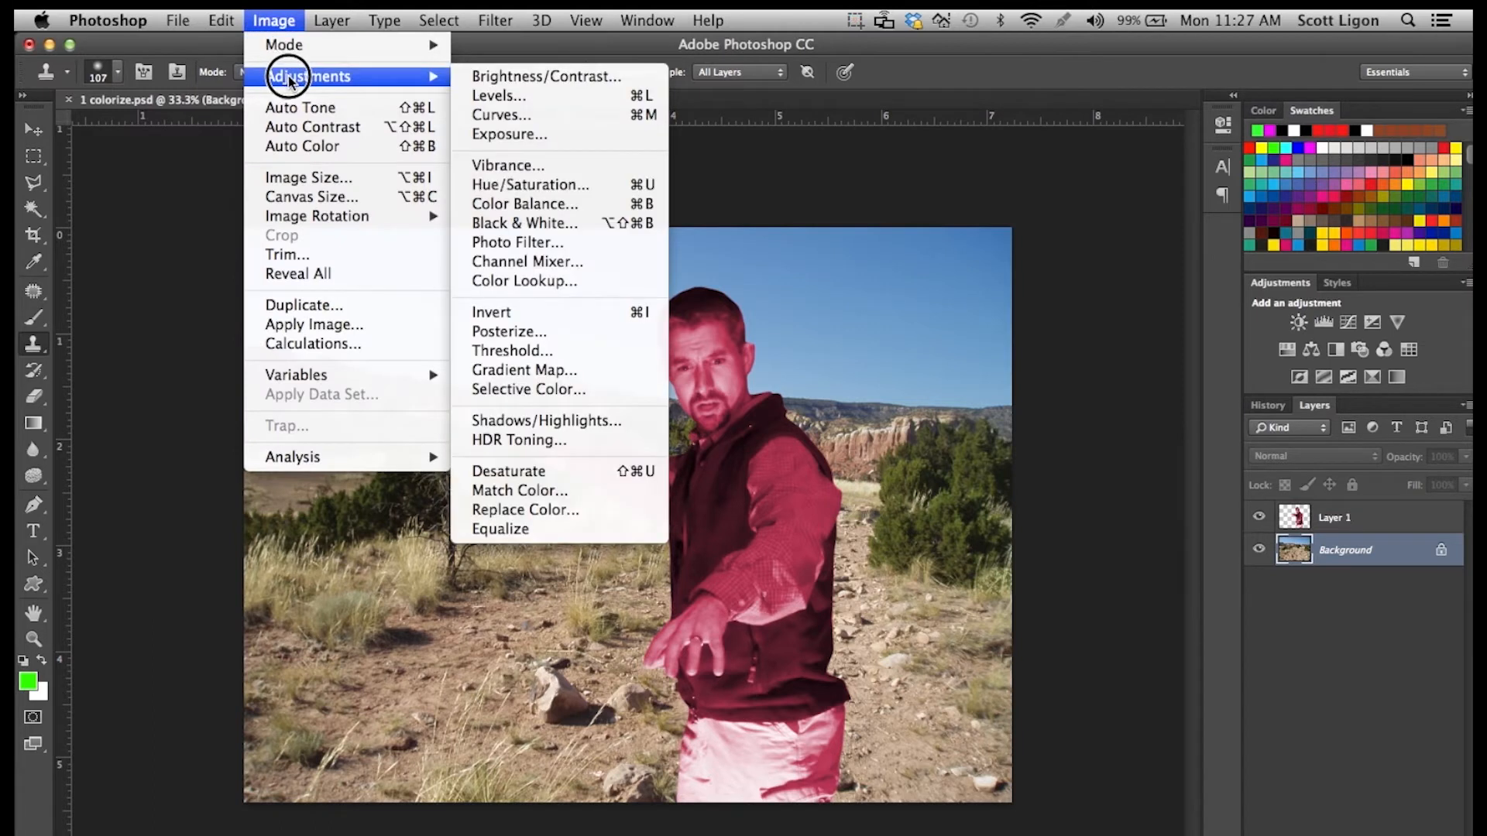
pyautogui.click(544, 185)
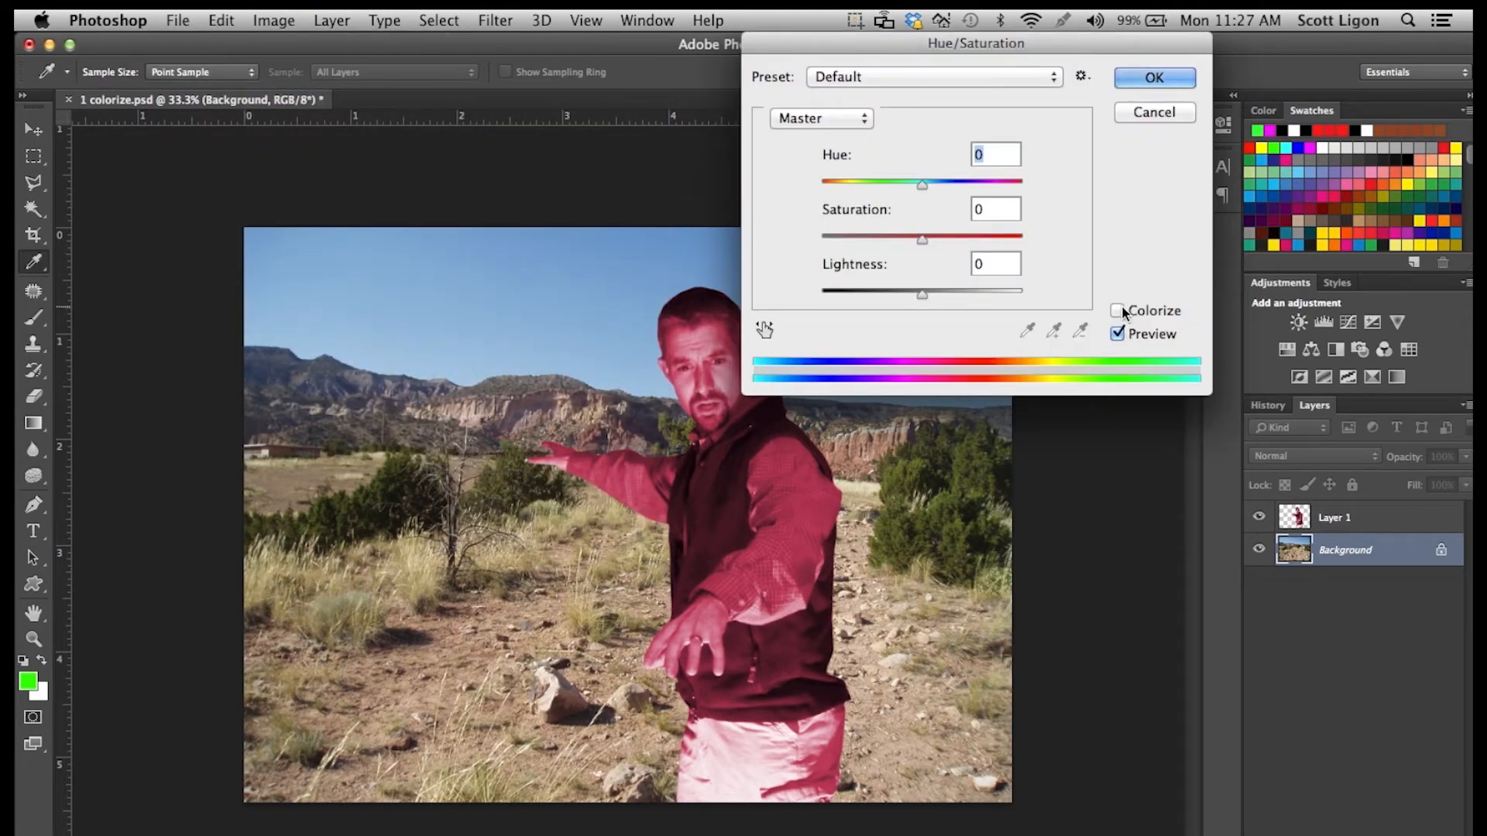
pyautogui.click(1117, 311)
# Tint the landscape green with hue 112 and saturation 40, and apply the adjustment.
pyautogui.click(887, 186)
pyautogui.moveTo(889, 188); pyautogui.dragTo(881, 191)
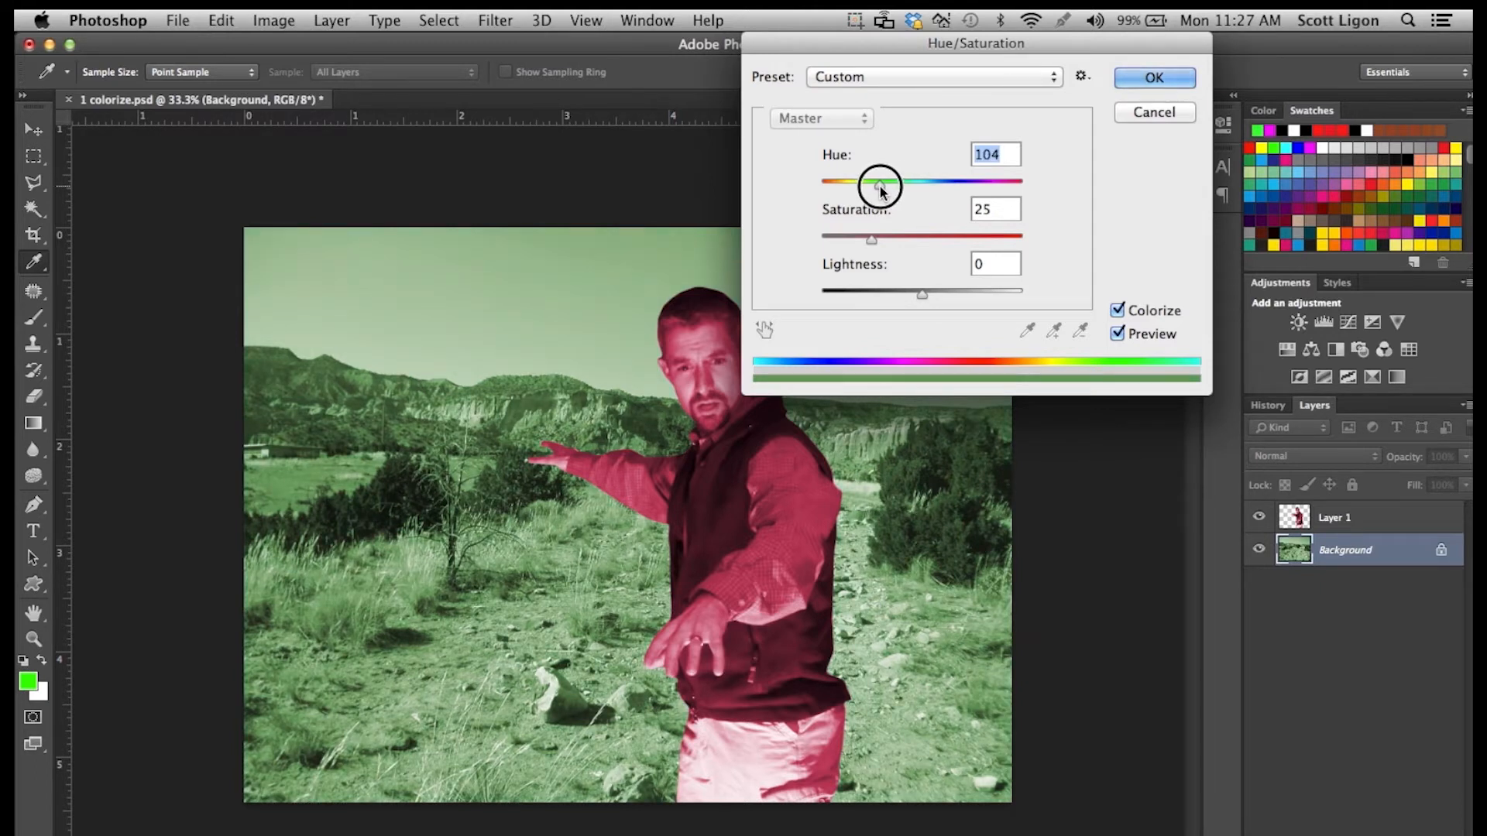
pyautogui.moveTo(872, 241); pyautogui.dragTo(899, 245)
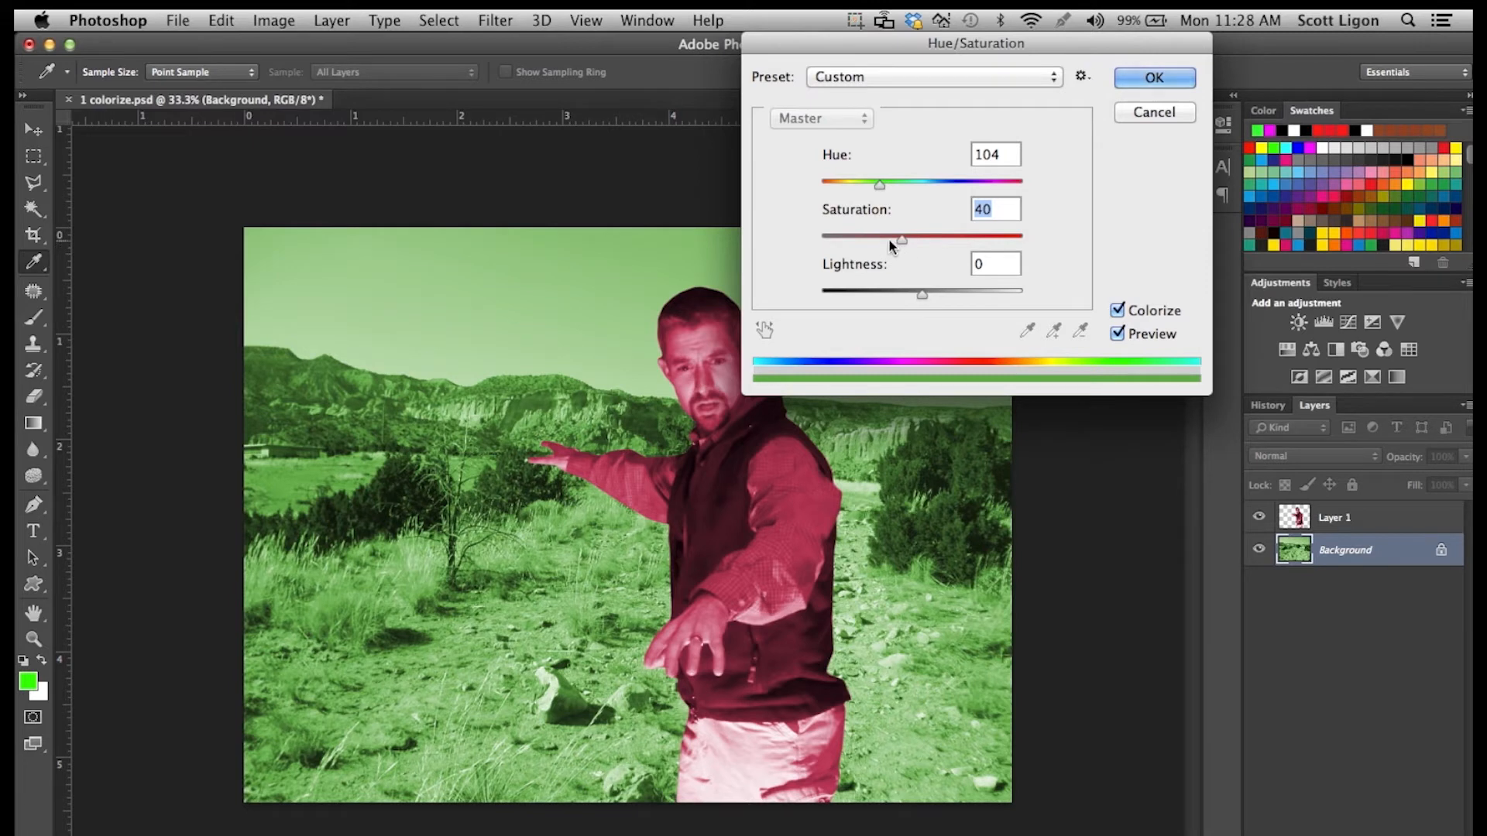
pyautogui.moveTo(875, 186); pyautogui.dragTo(884, 191)
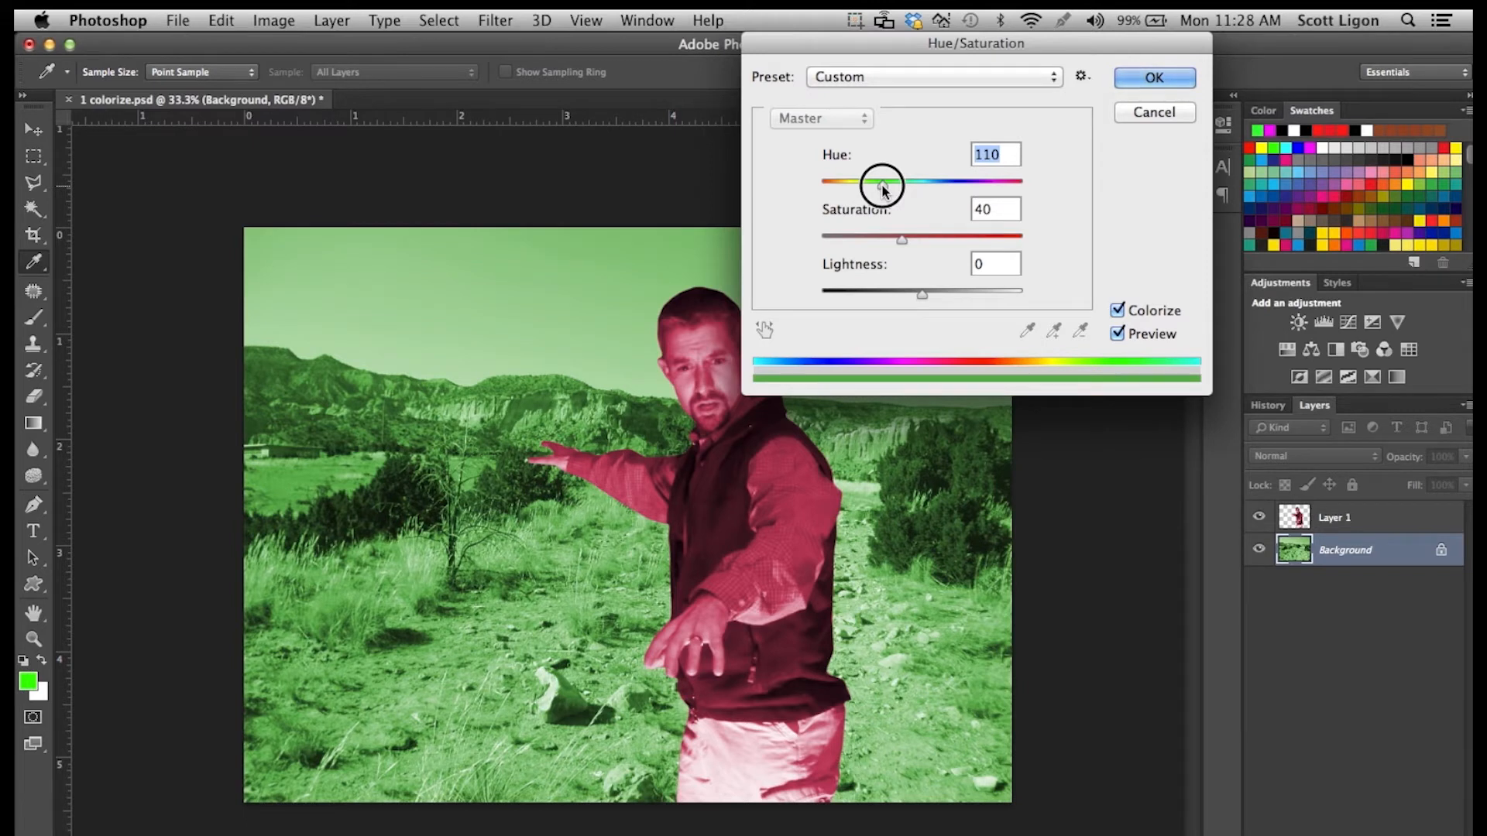
pyautogui.moveTo(882, 189); pyautogui.dragTo(885, 192)
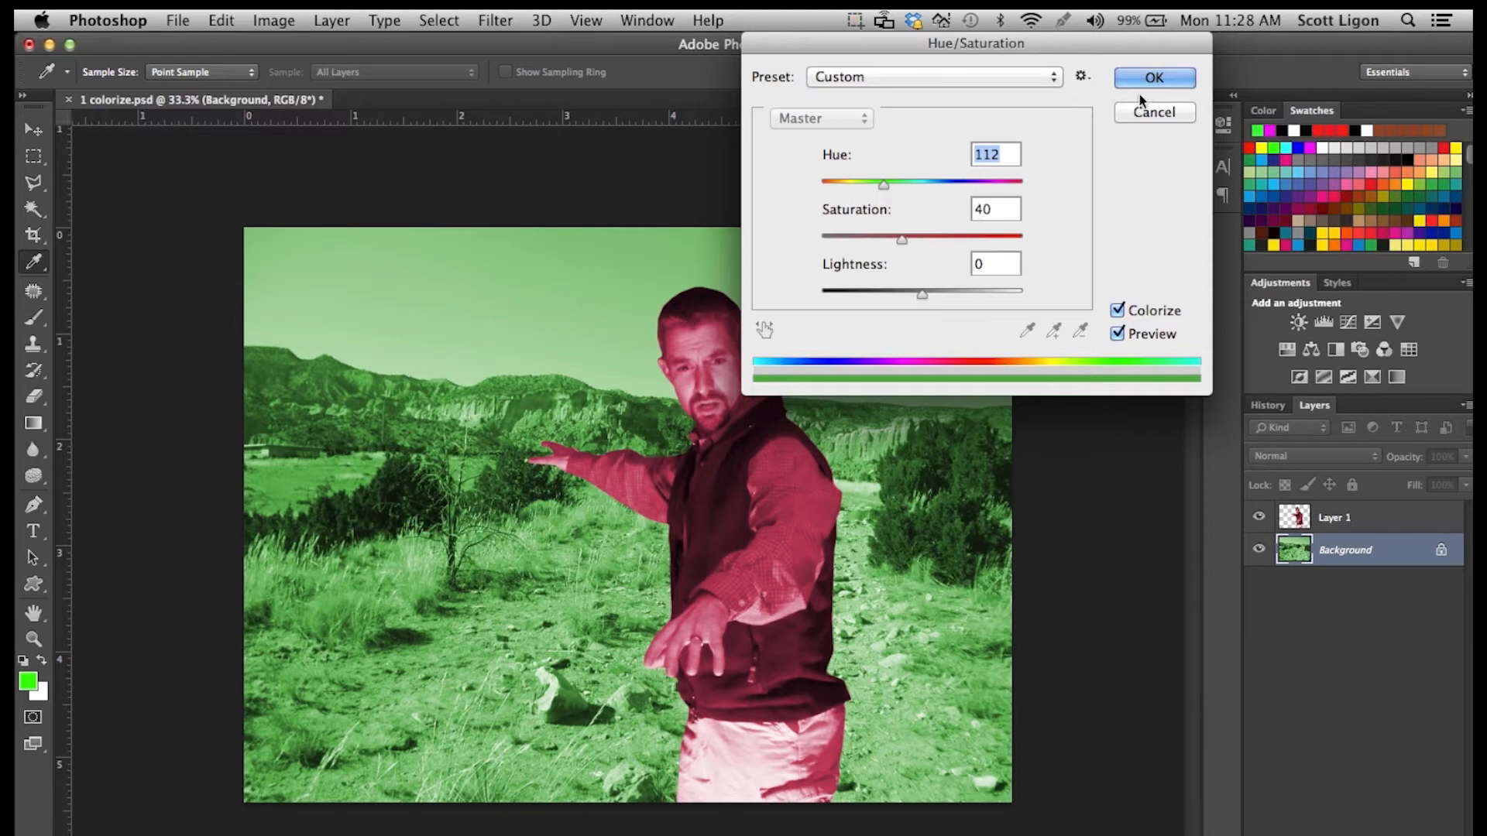
pyautogui.click(1152, 75)
# Revert the image to its Open history state, undoing both Hue/Saturation adjustments.
pyautogui.press('s')
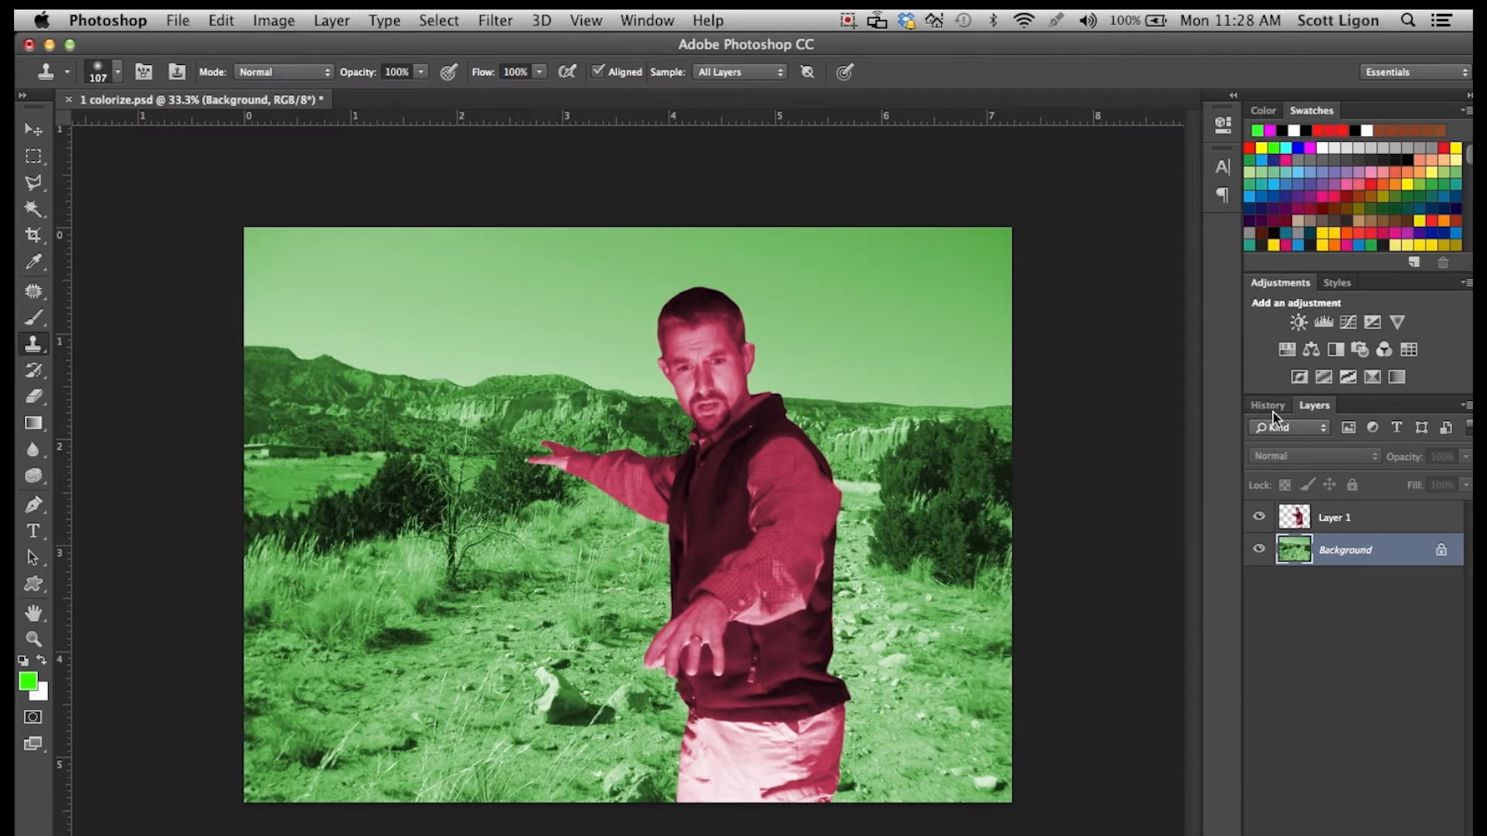
pyautogui.click(1273, 405)
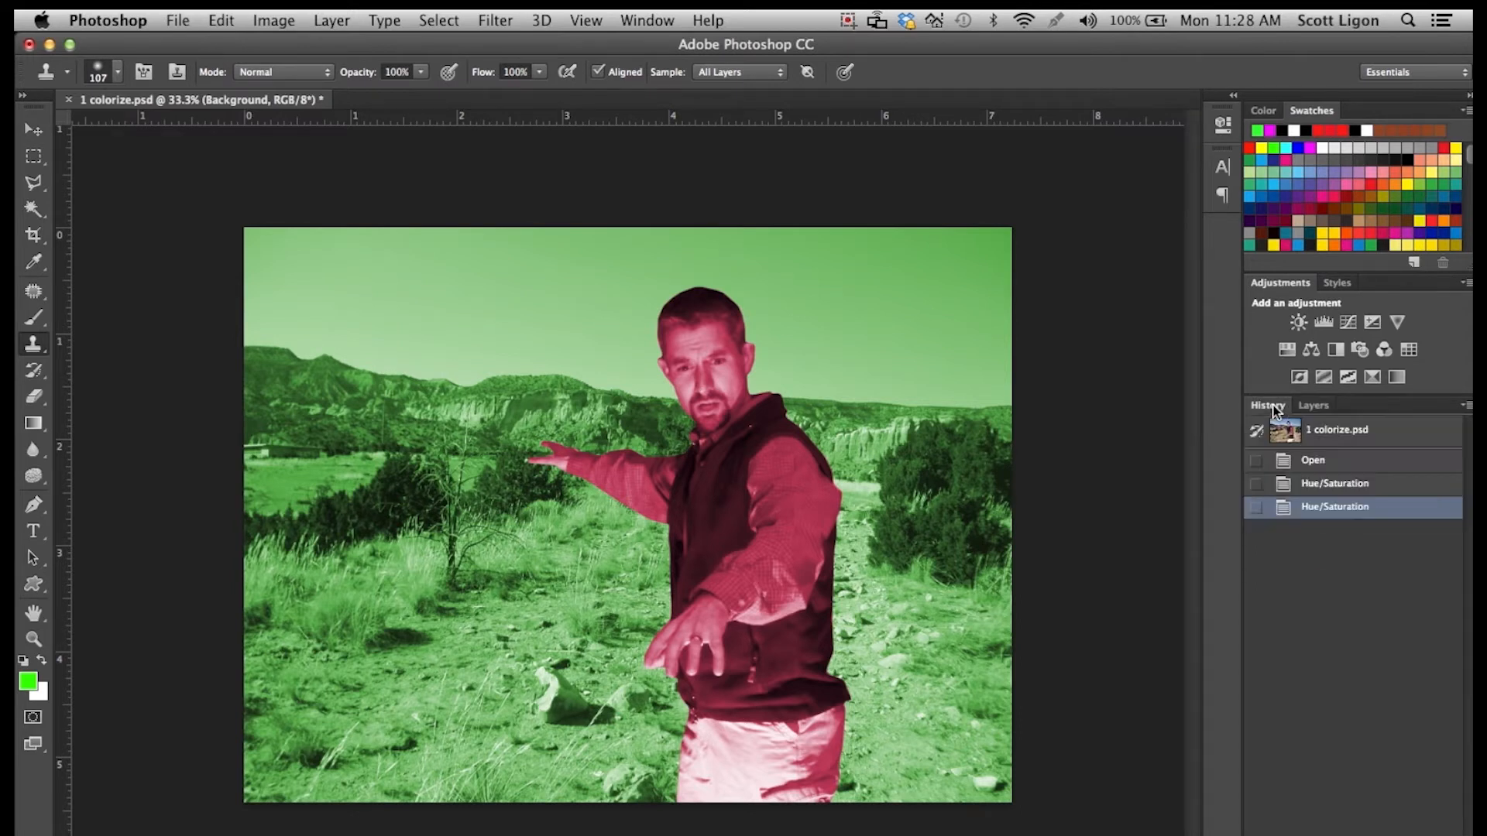
pyautogui.click(1317, 463)
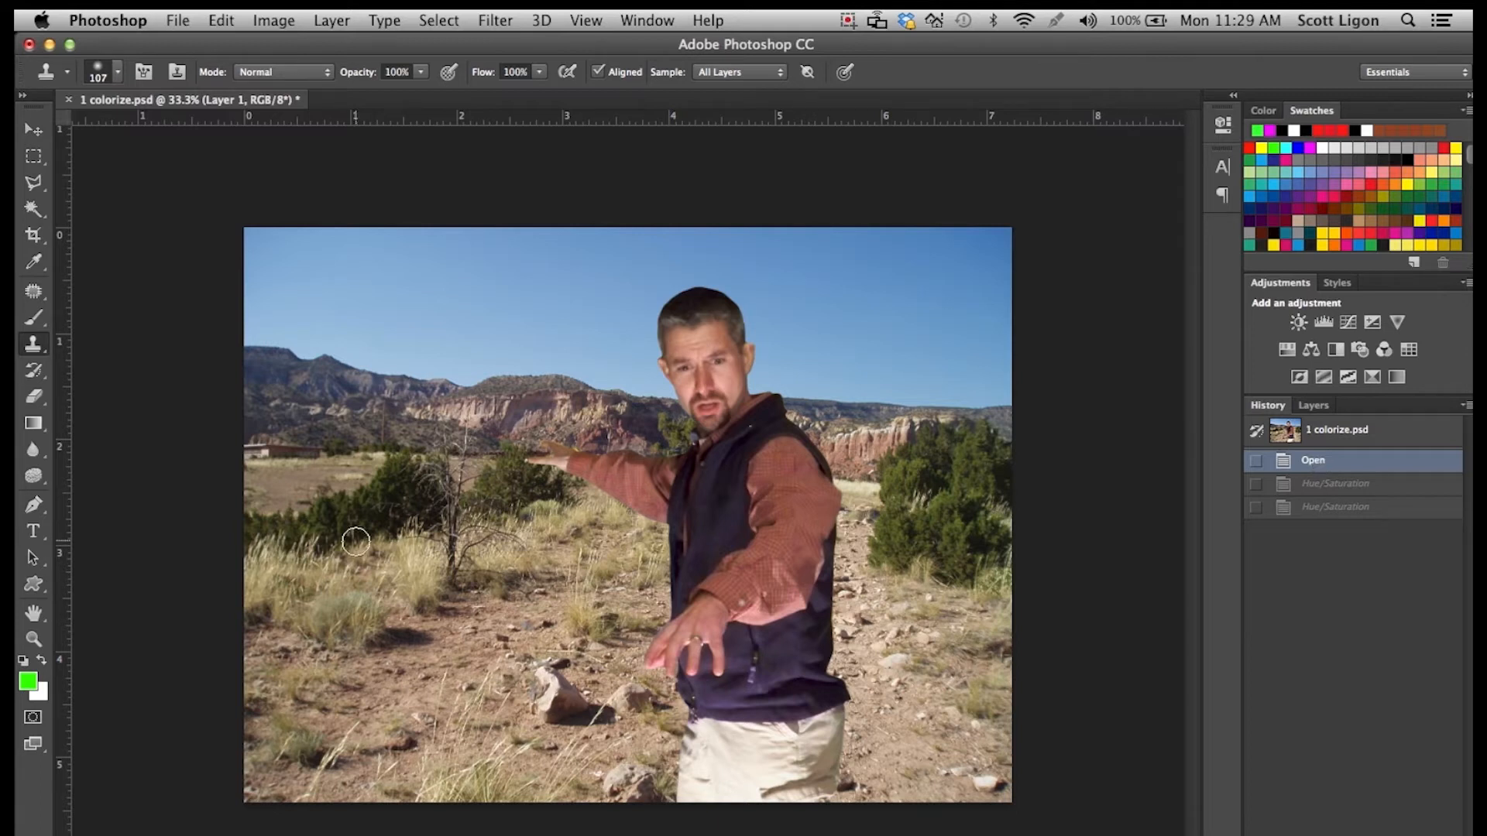
# Select the Color Replacement Tool for working on the man's face and set its mode to Hue.
pyautogui.click(35, 638)
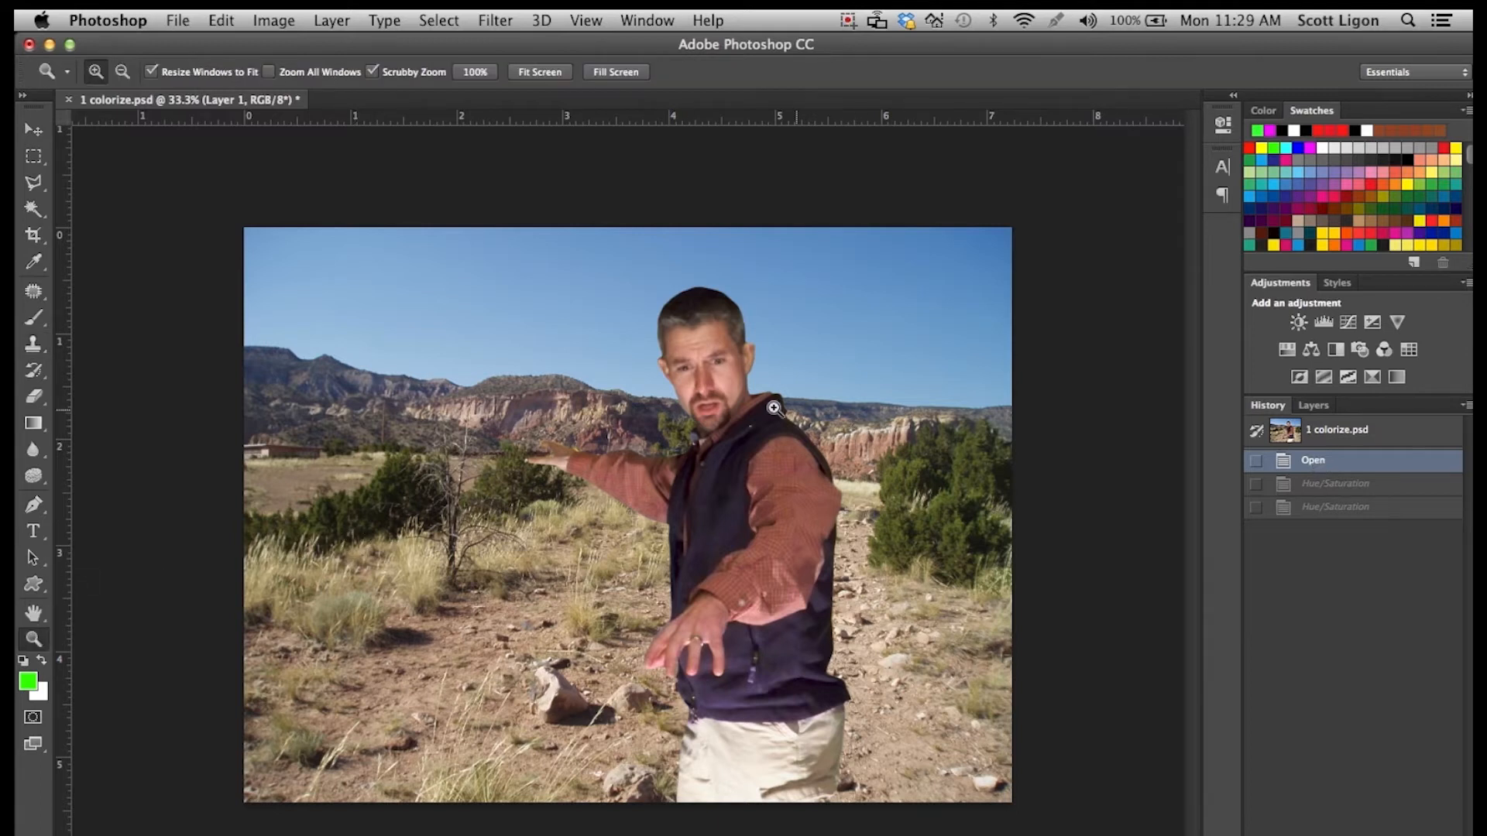
pyautogui.click(823, 416)
pyautogui.click(726, 365)
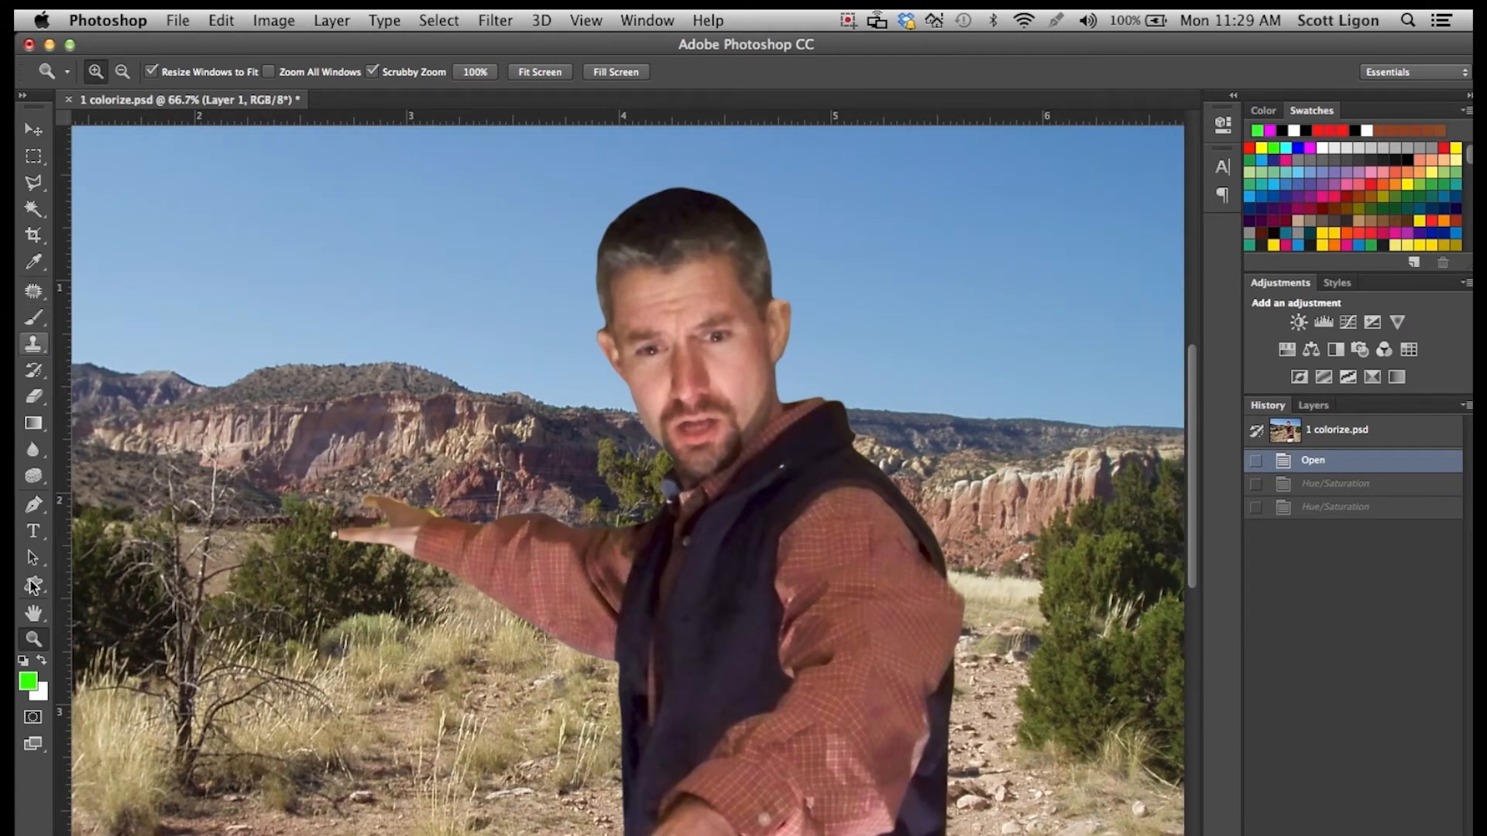
pyautogui.click(40, 319)
pyautogui.moveTo(39, 319)
pyautogui.mouseDown()
pyautogui.moveTo(99, 319)
pyautogui.moveTo(136, 372)
pyautogui.moveTo(203, 354)
pyautogui.mouseUp()
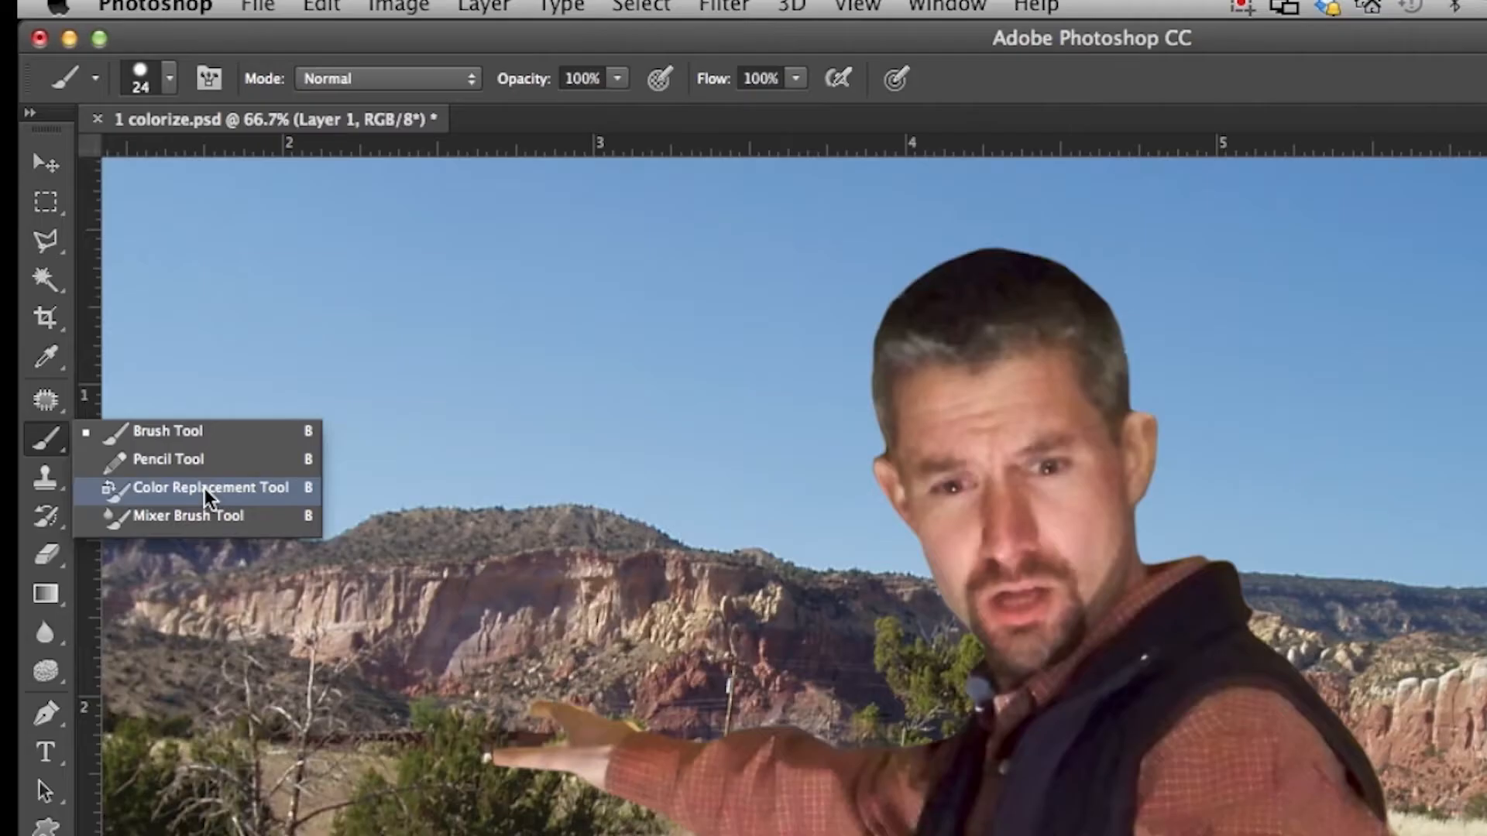
pyautogui.moveTo(205, 488); pyautogui.dragTo(204, 488)
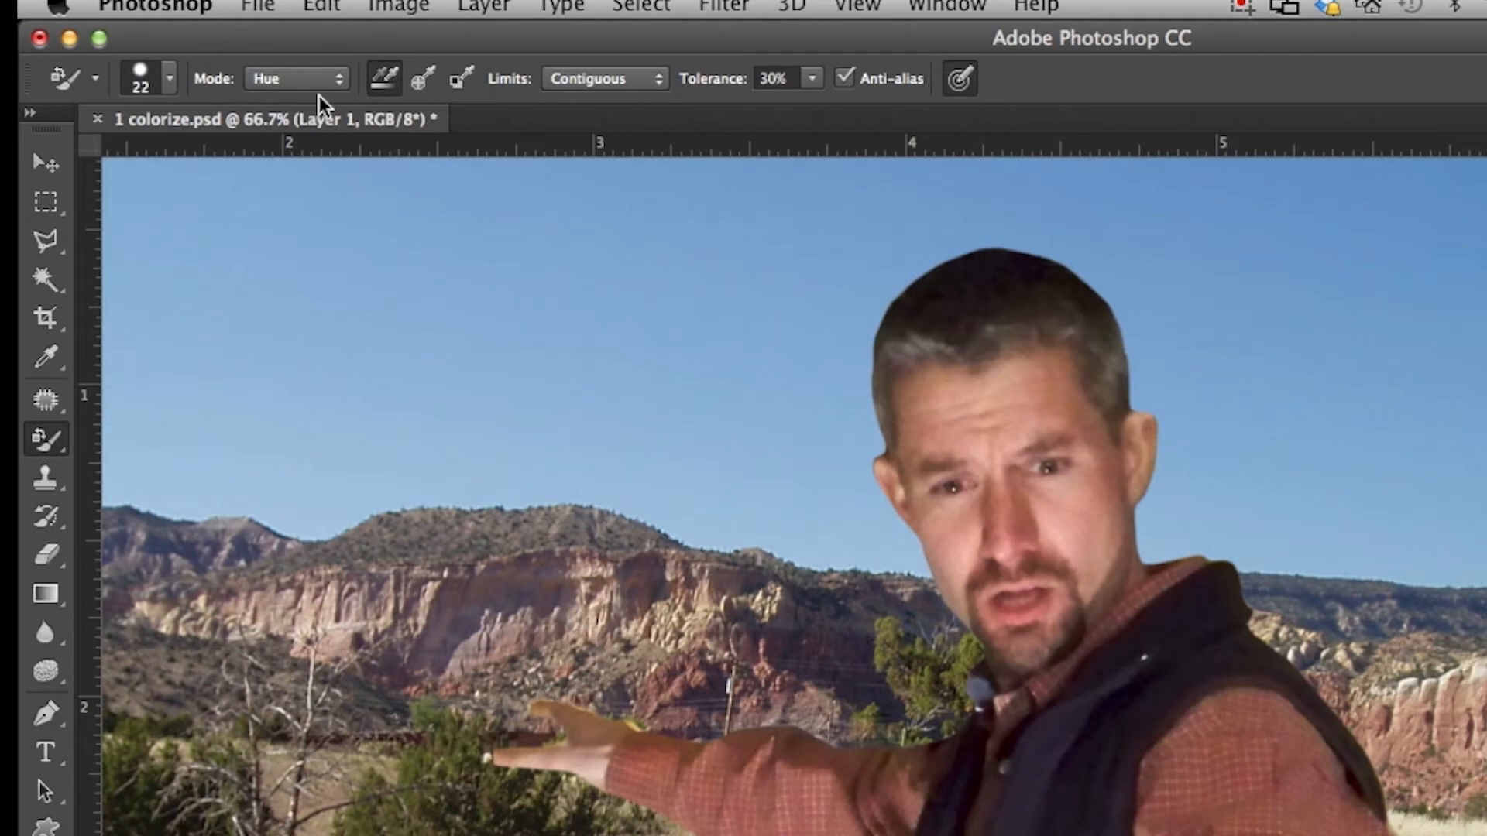
pyautogui.click(298, 78)
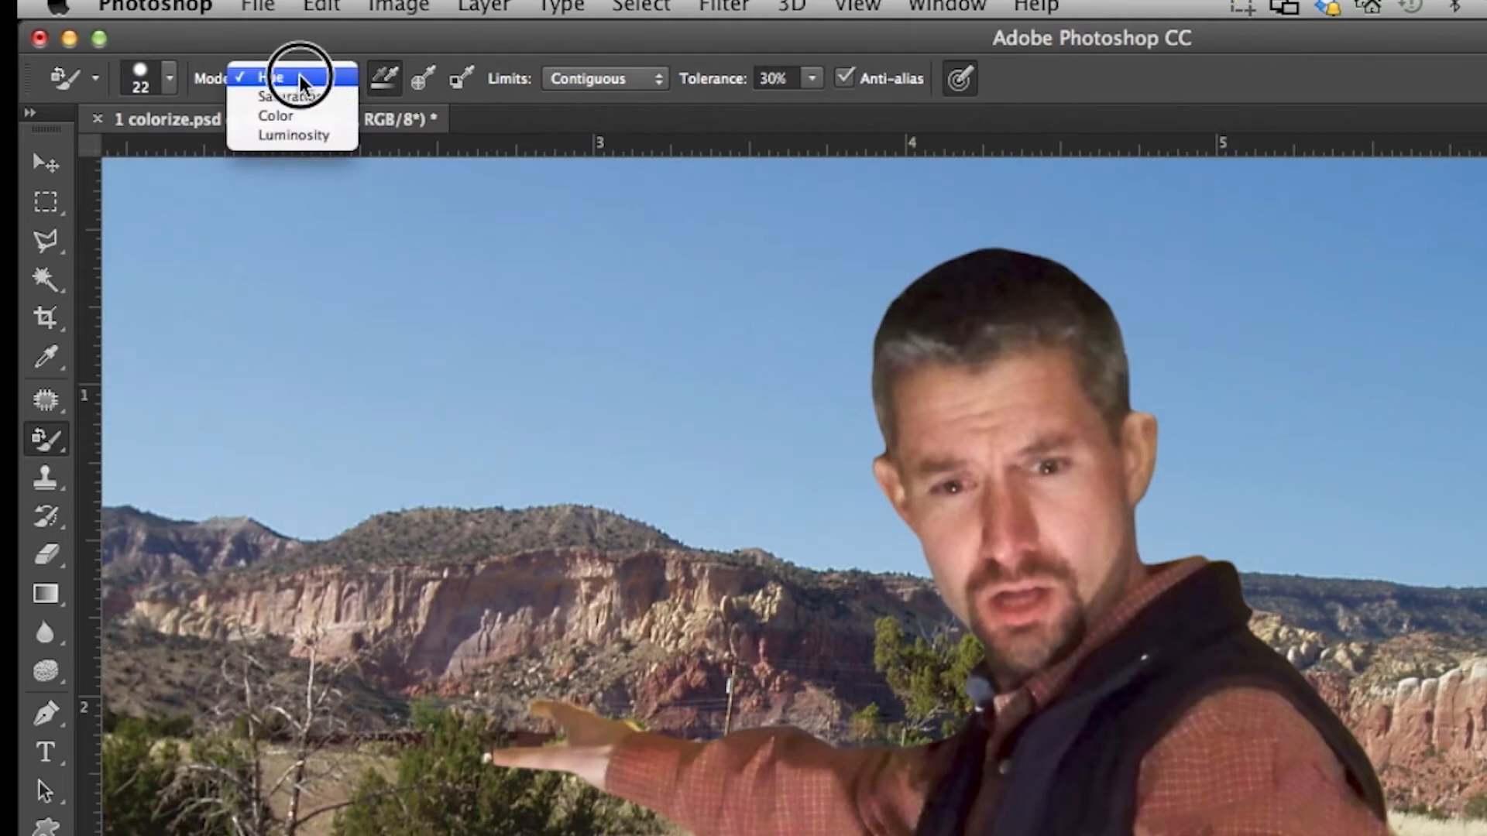
pyautogui.click(300, 78)
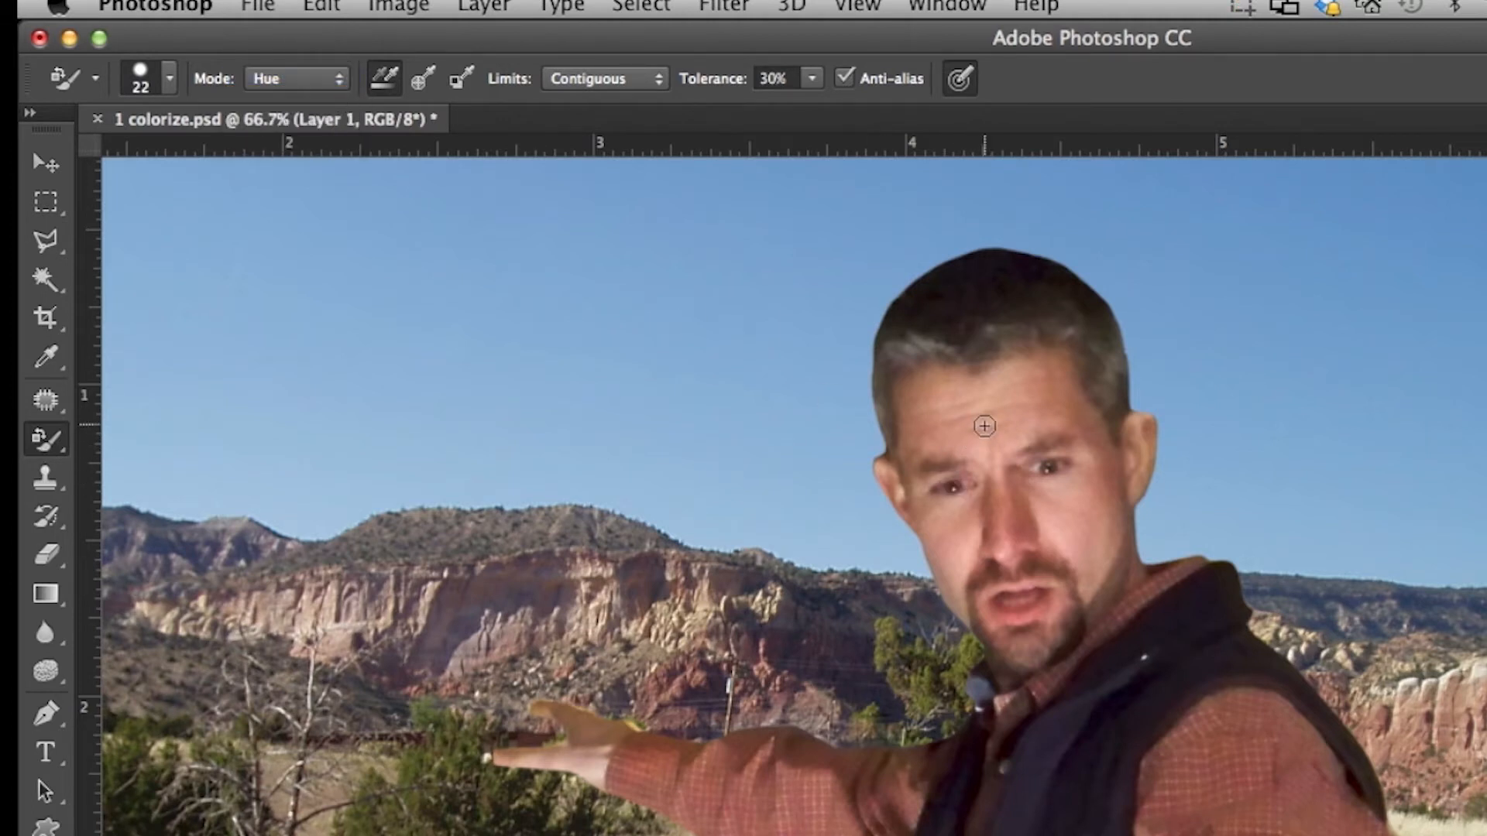
pyautogui.click(300, 80)
pyautogui.click(314, 72)
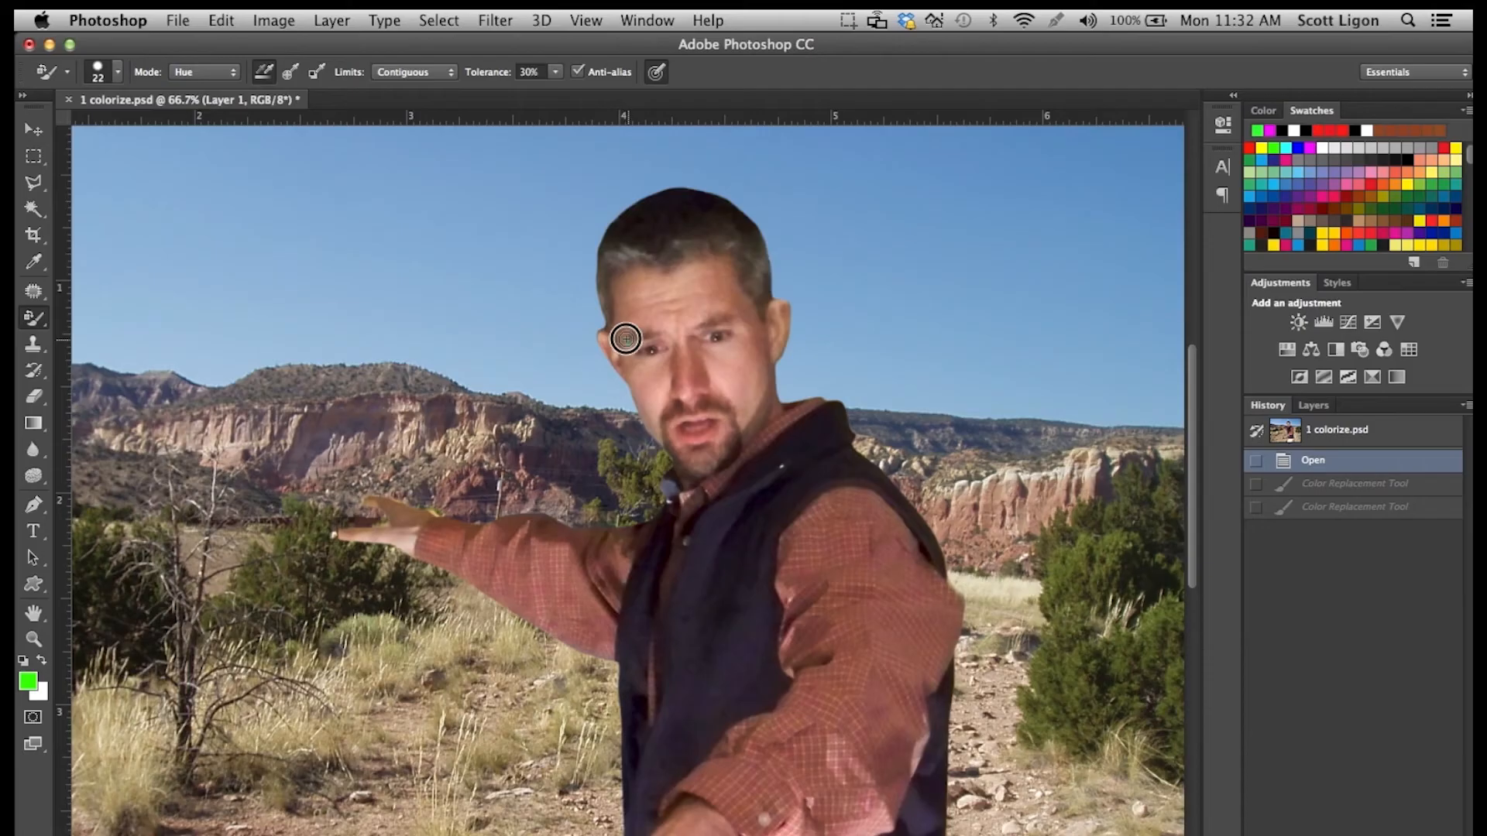
# Recolor the man's forehead and cheeks green with the Color Replacement Tool, leaving the nose unpainted.
pyautogui.moveTo(624, 336)
pyautogui.mouseDown()
pyautogui.moveTo(638, 377)
pyautogui.moveTo(667, 356)
pyautogui.moveTo(639, 335)
pyautogui.moveTo(631, 354)
pyautogui.moveTo(616, 290)
pyautogui.moveTo(651, 273)
pyautogui.moveTo(659, 314)
pyautogui.moveTo(709, 324)
pyautogui.moveTo(713, 366)
pyautogui.moveTo(739, 306)
pyautogui.moveTo(751, 325)
pyautogui.moveTo(728, 267)
pyautogui.moveTo(617, 280)
pyautogui.moveTo(677, 282)
pyautogui.moveTo(668, 302)
pyautogui.moveTo(688, 303)
pyautogui.moveTo(718, 278)
pyautogui.moveTo(716, 311)
pyautogui.mouseUp()
pyautogui.click(691, 313)
pyautogui.moveTo(733, 374)
pyautogui.mouseDown()
pyautogui.moveTo(713, 368)
pyautogui.moveTo(746, 421)
pyautogui.moveTo(759, 374)
pyautogui.moveTo(745, 384)
pyautogui.mouseUp()
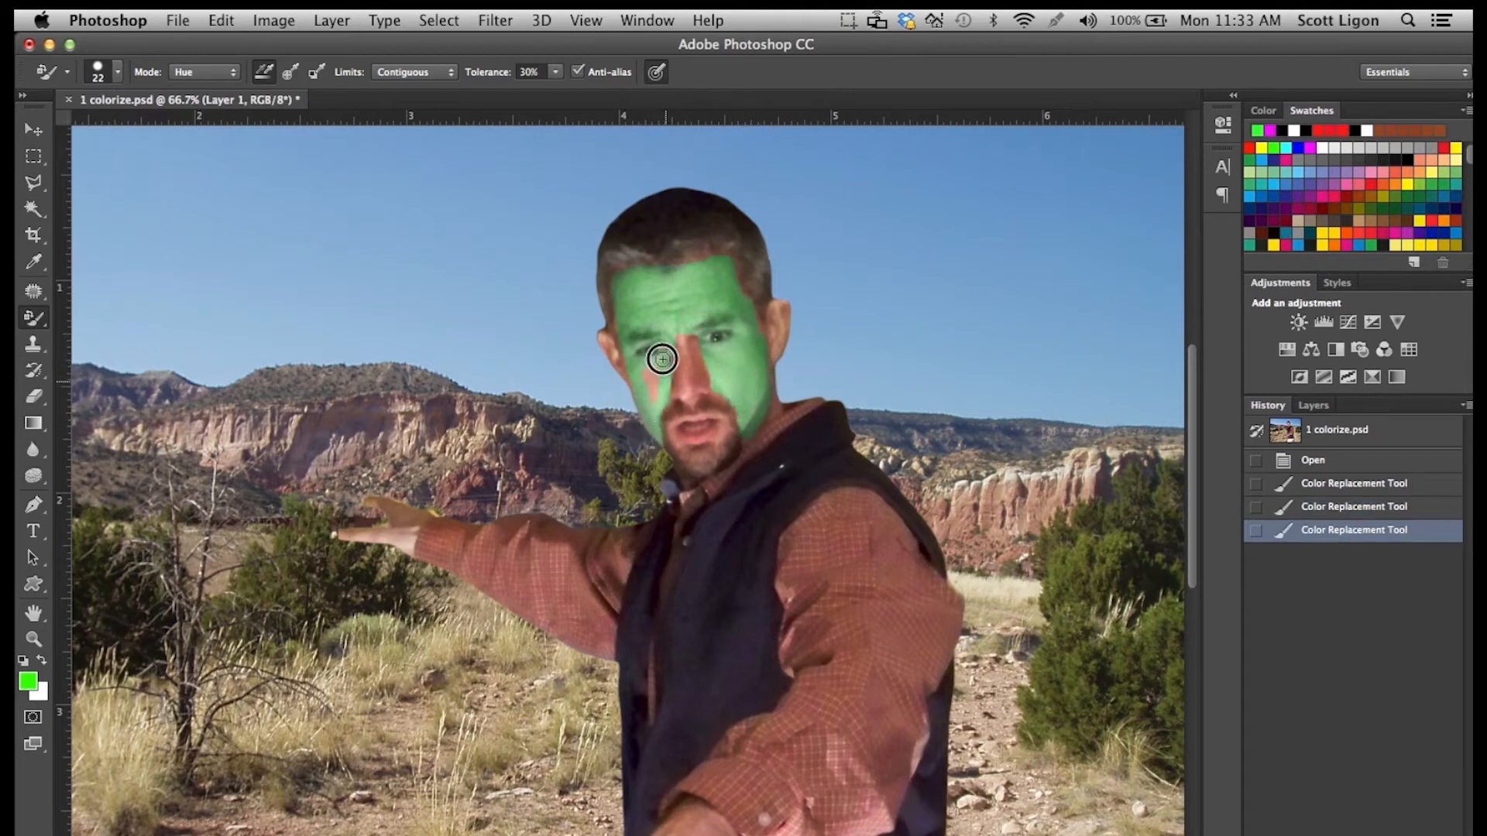
pyautogui.moveTo(688, 268); pyautogui.dragTo(717, 258)
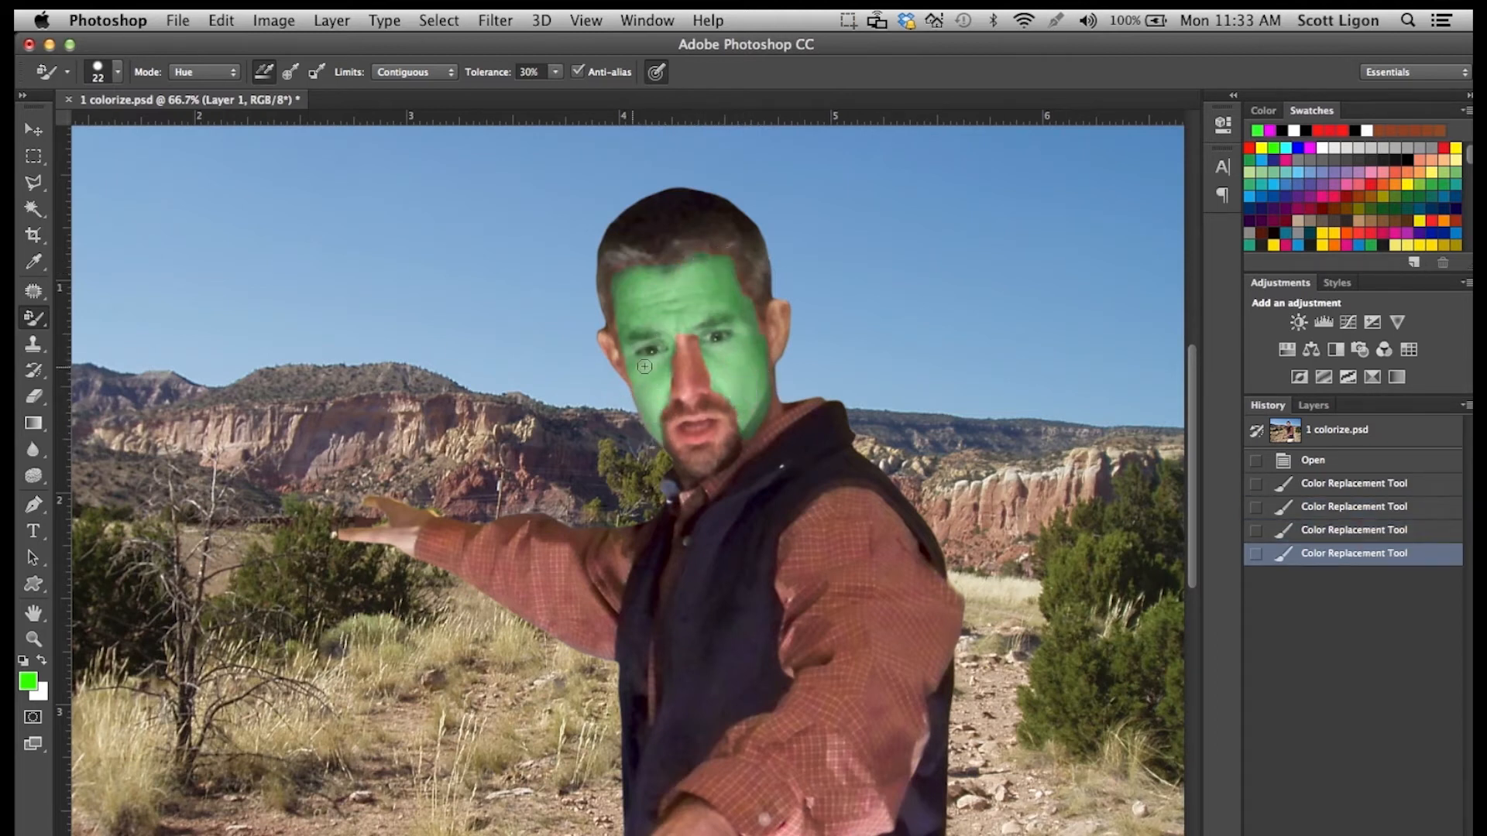
# Choose magenta as the foreground color and recolor the man's nose with the Color Replacement Tool.
pyautogui.click(1271, 129)
pyautogui.moveTo(684, 345)
pyautogui.mouseDown()
pyautogui.moveTo(681, 383)
pyautogui.moveTo(691, 347)
pyautogui.mouseUp()
pyautogui.click(691, 347)
pyautogui.click(693, 345)
pyautogui.click(707, 407)
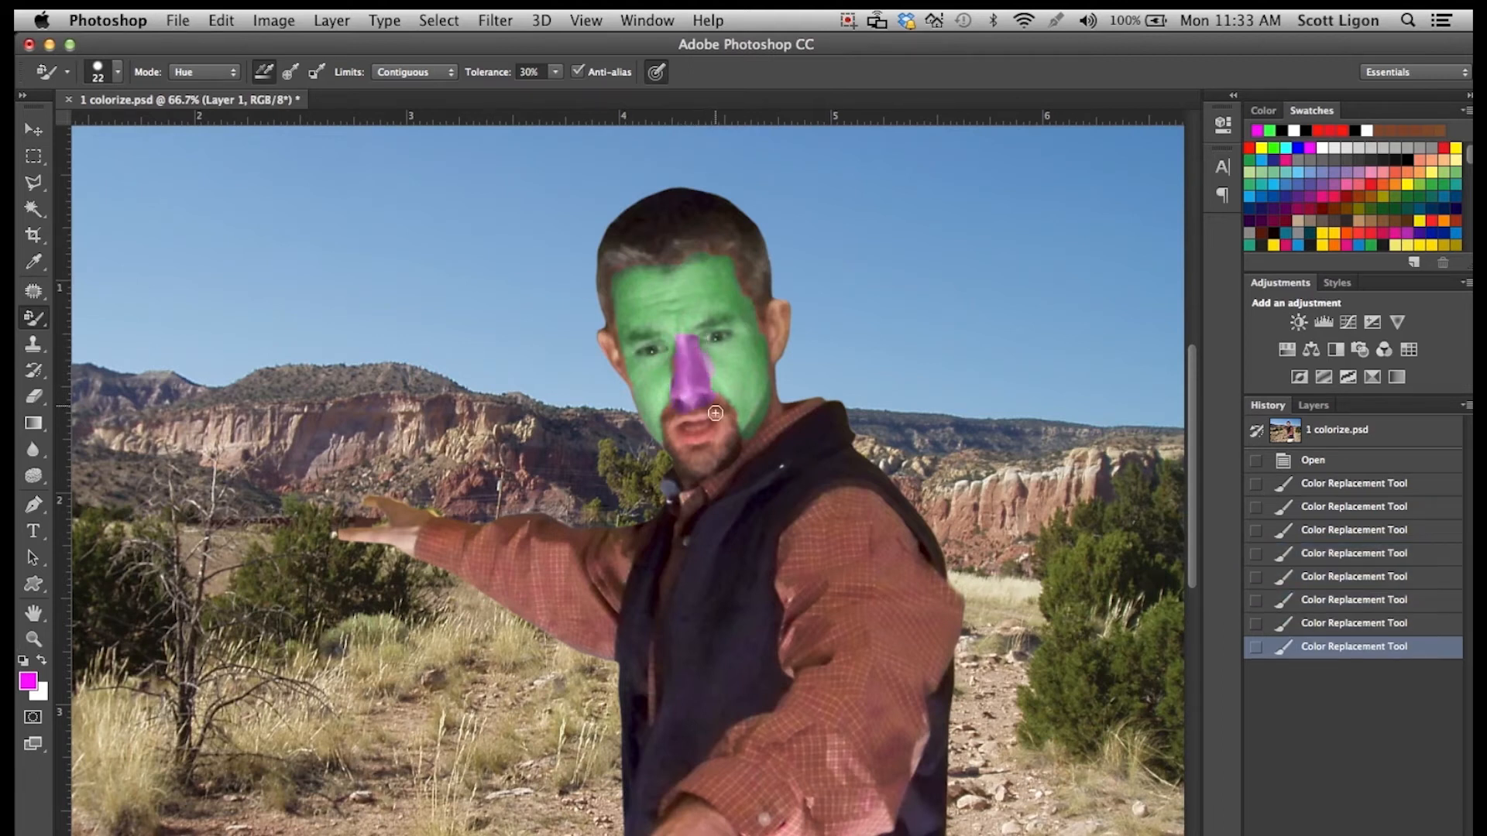
# Step back through the most recent Color Replacement strokes in the image history.
pyautogui.click(1342, 622)
pyautogui.click(1356, 604)
pyautogui.click(1369, 583)
# Recolor the mouth, goatee, ears and hair magenta, and extend the color over the edges of the green face.
pyautogui.moveTo(676, 414)
pyautogui.mouseDown()
pyautogui.moveTo(718, 409)
pyautogui.moveTo(730, 428)
pyautogui.moveTo(683, 415)
pyautogui.moveTo(685, 464)
pyautogui.moveTo(720, 453)
pyautogui.mouseUp()
pyautogui.moveTo(608, 342); pyautogui.dragTo(623, 375)
pyautogui.moveTo(775, 353)
pyautogui.mouseDown()
pyautogui.moveTo(783, 316)
pyautogui.moveTo(744, 296)
pyautogui.moveTo(606, 302)
pyautogui.moveTo(672, 255)
pyautogui.moveTo(723, 245)
pyautogui.moveTo(758, 273)
pyautogui.moveTo(668, 232)
pyautogui.moveTo(629, 239)
pyautogui.mouseUp()
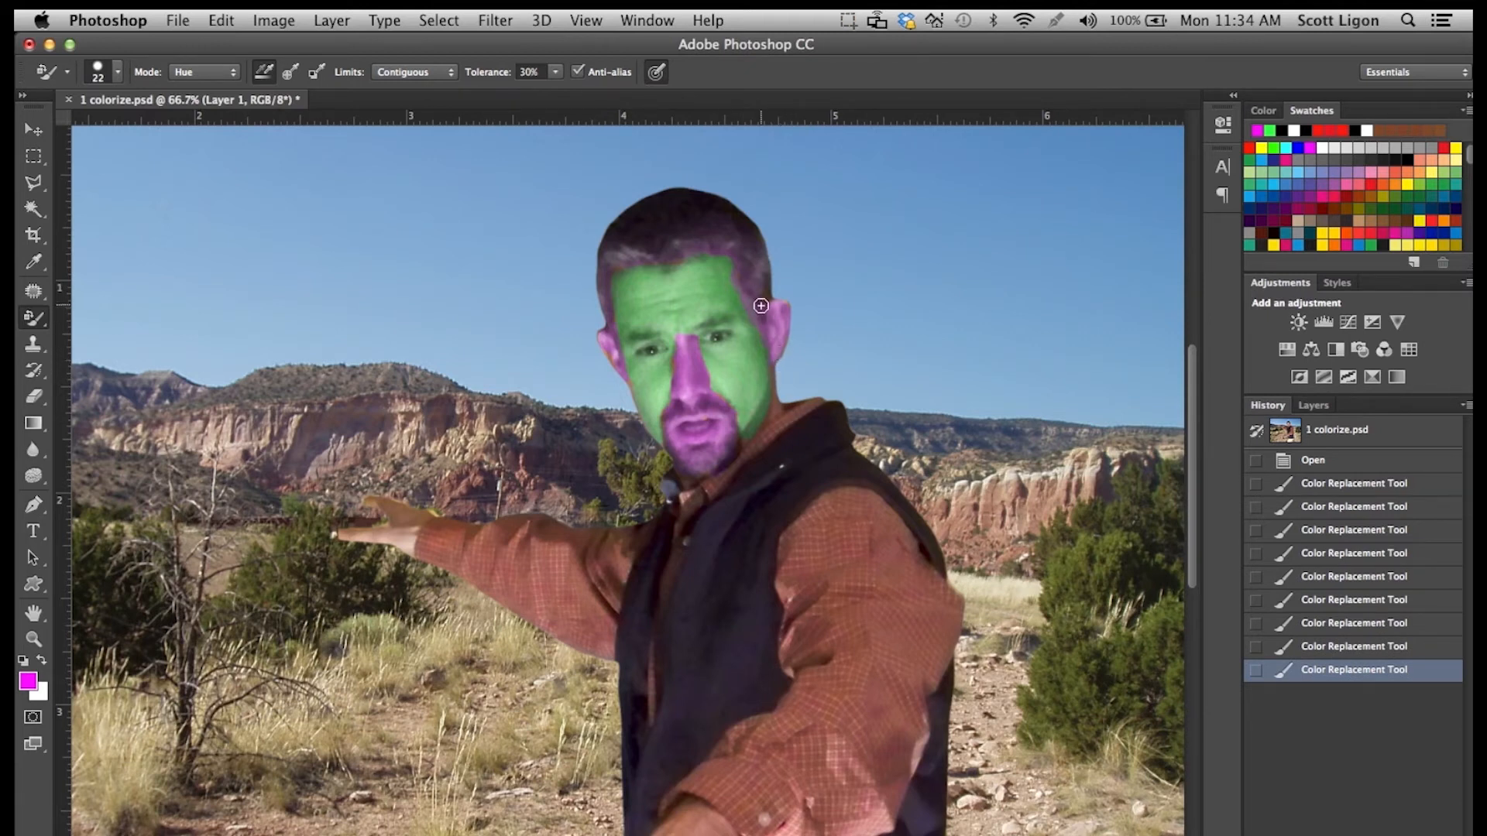
pyautogui.moveTo(755, 311)
pyautogui.mouseDown()
pyautogui.moveTo(736, 254)
pyautogui.moveTo(717, 245)
pyautogui.moveTo(601, 279)
pyautogui.moveTo(621, 246)
pyautogui.moveTo(612, 267)
pyautogui.mouseUp()
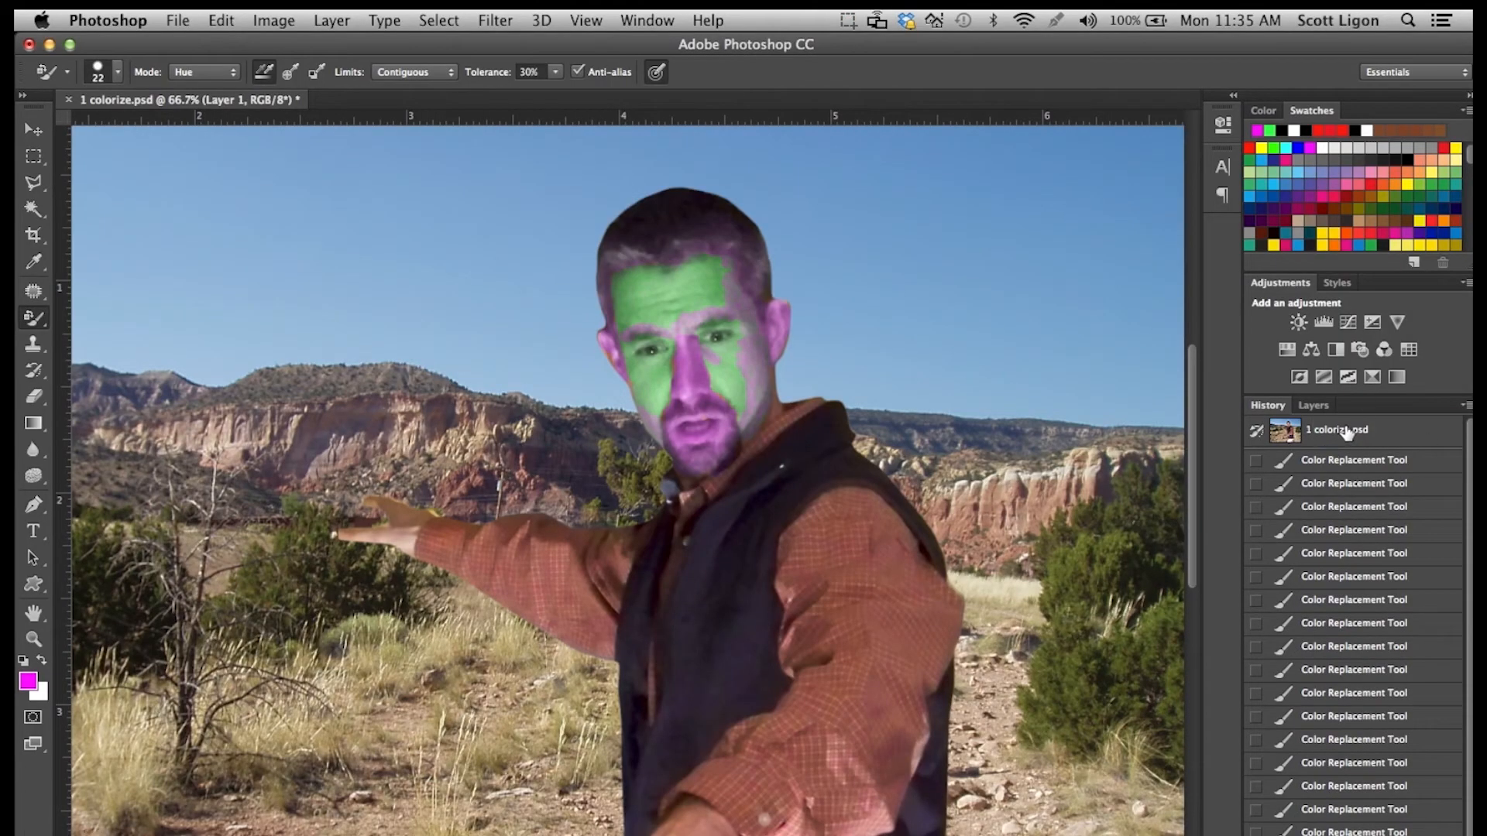
# Revert the image to its original 1 colorize.psd snapshot, discarding all color replacement strokes.
pyautogui.click(1340, 433)
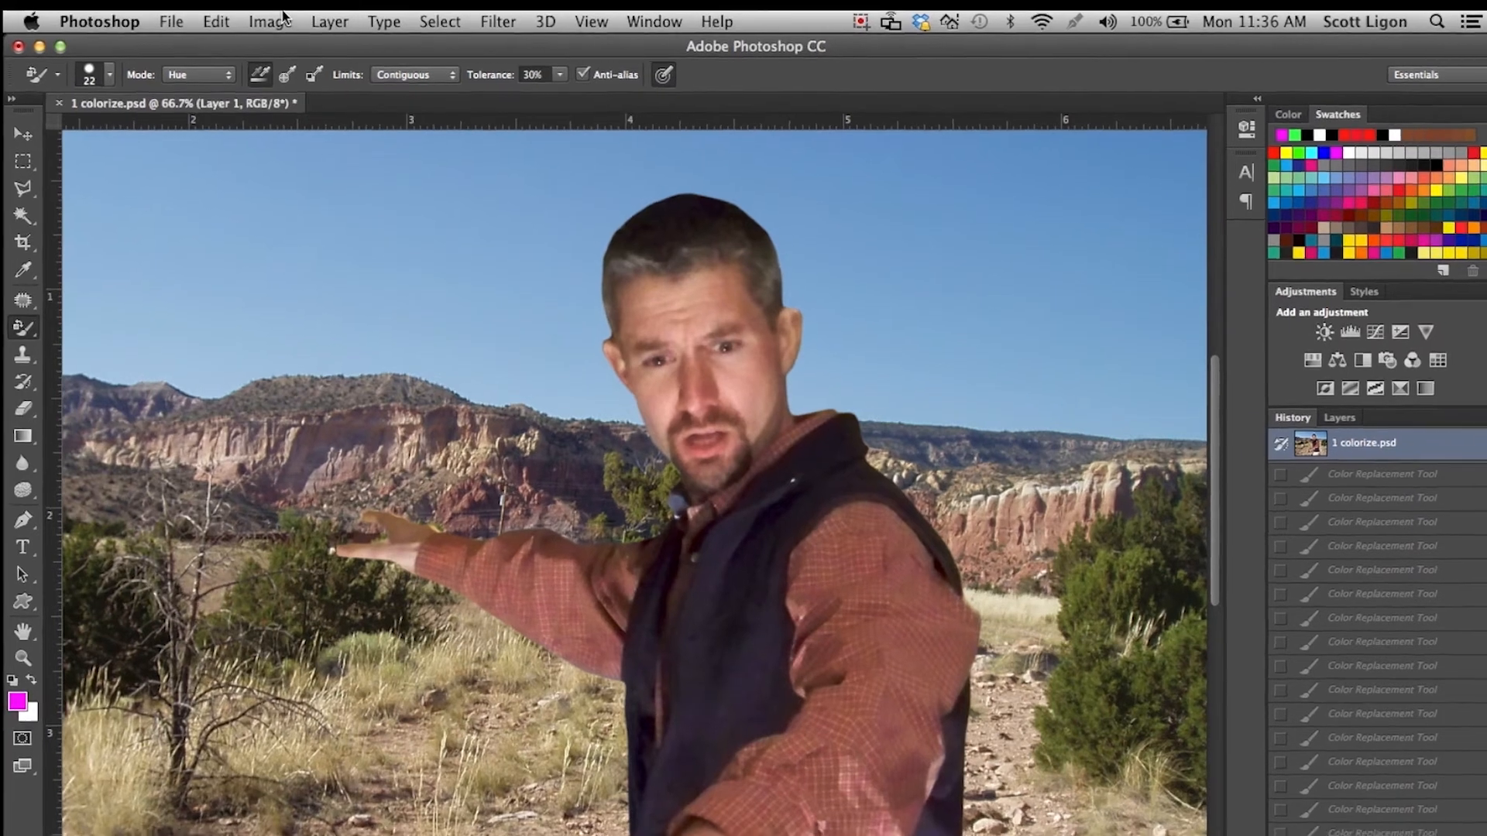
# Start a Replace Color adjustment and sample the skin tone on the man's cheek as the color to replace.
pyautogui.click(288, 20)
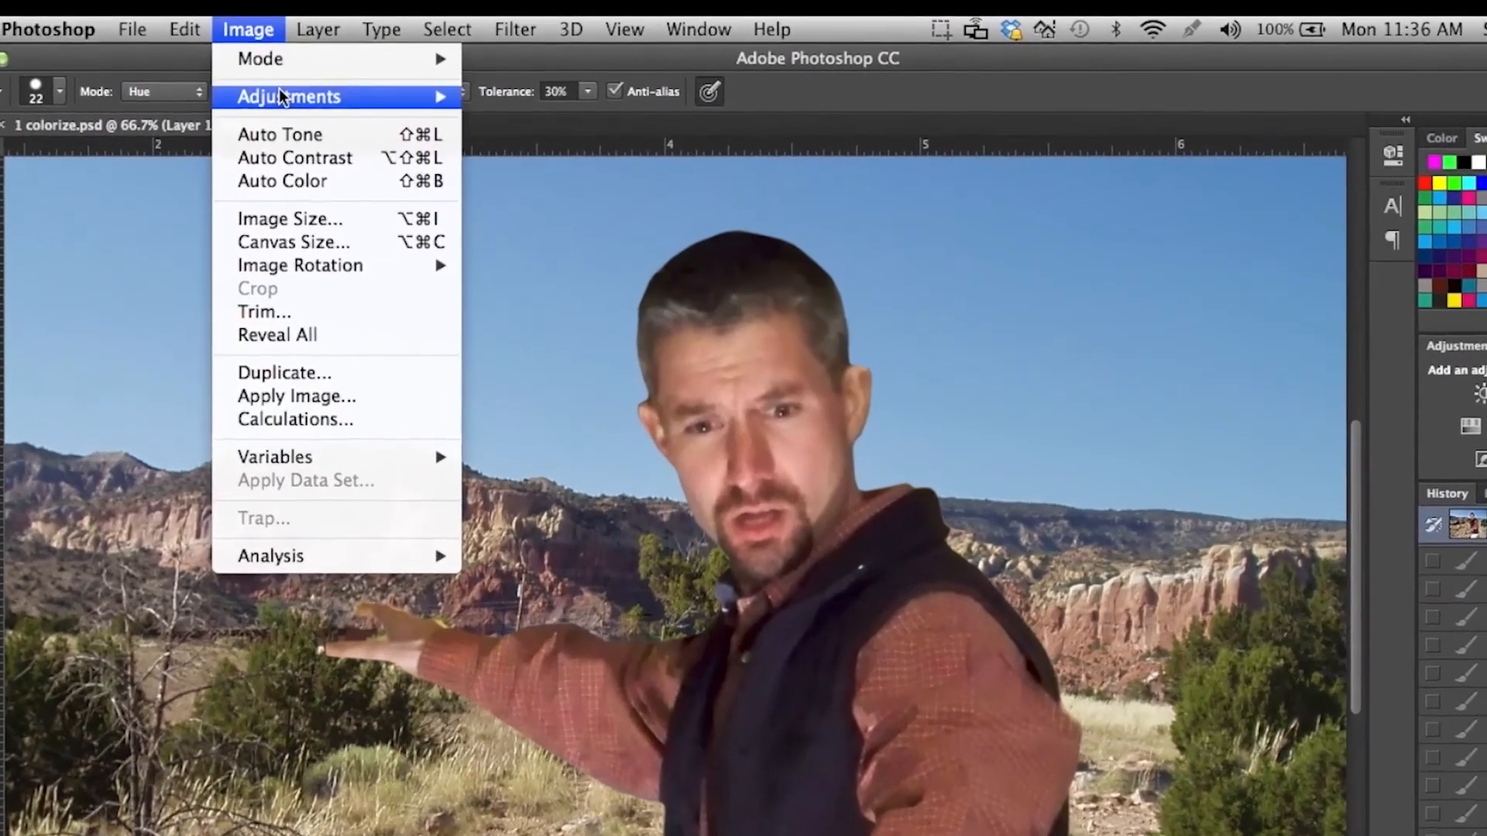
pyautogui.moveTo(280, 95)
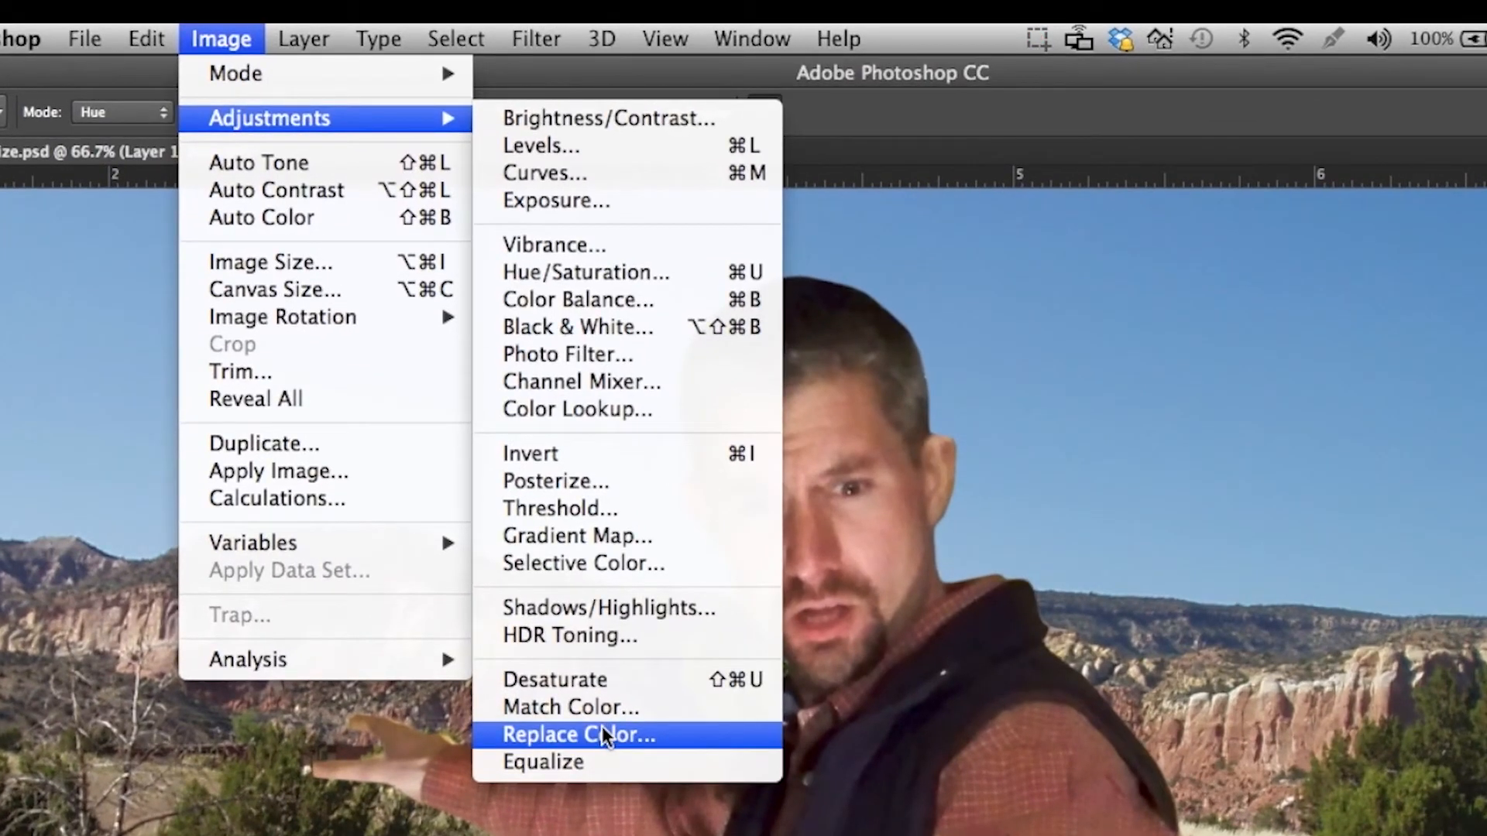
pyautogui.click(602, 731)
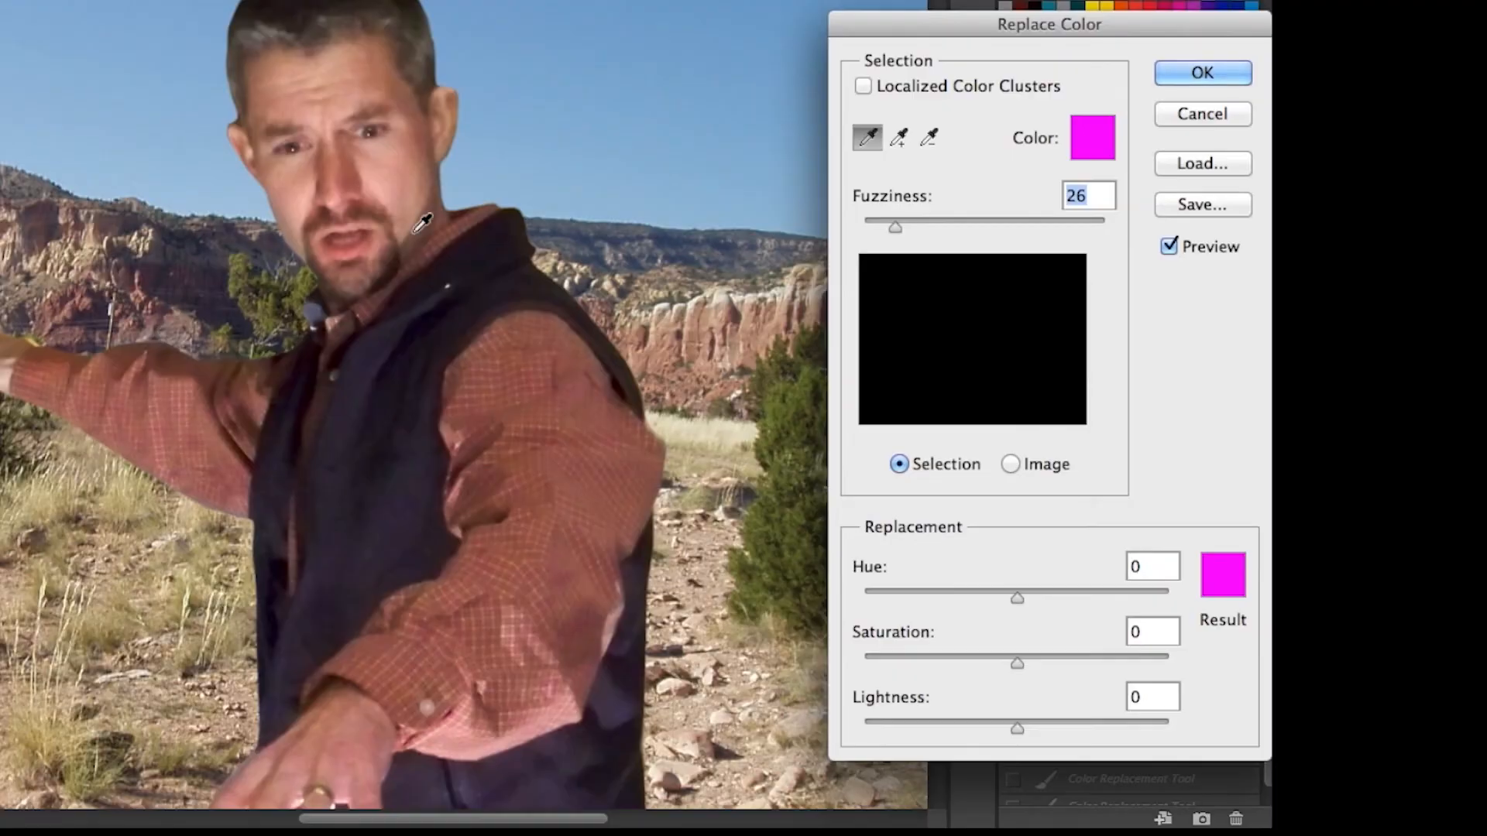
pyautogui.moveTo(916, 23); pyautogui.dragTo(799, 45)
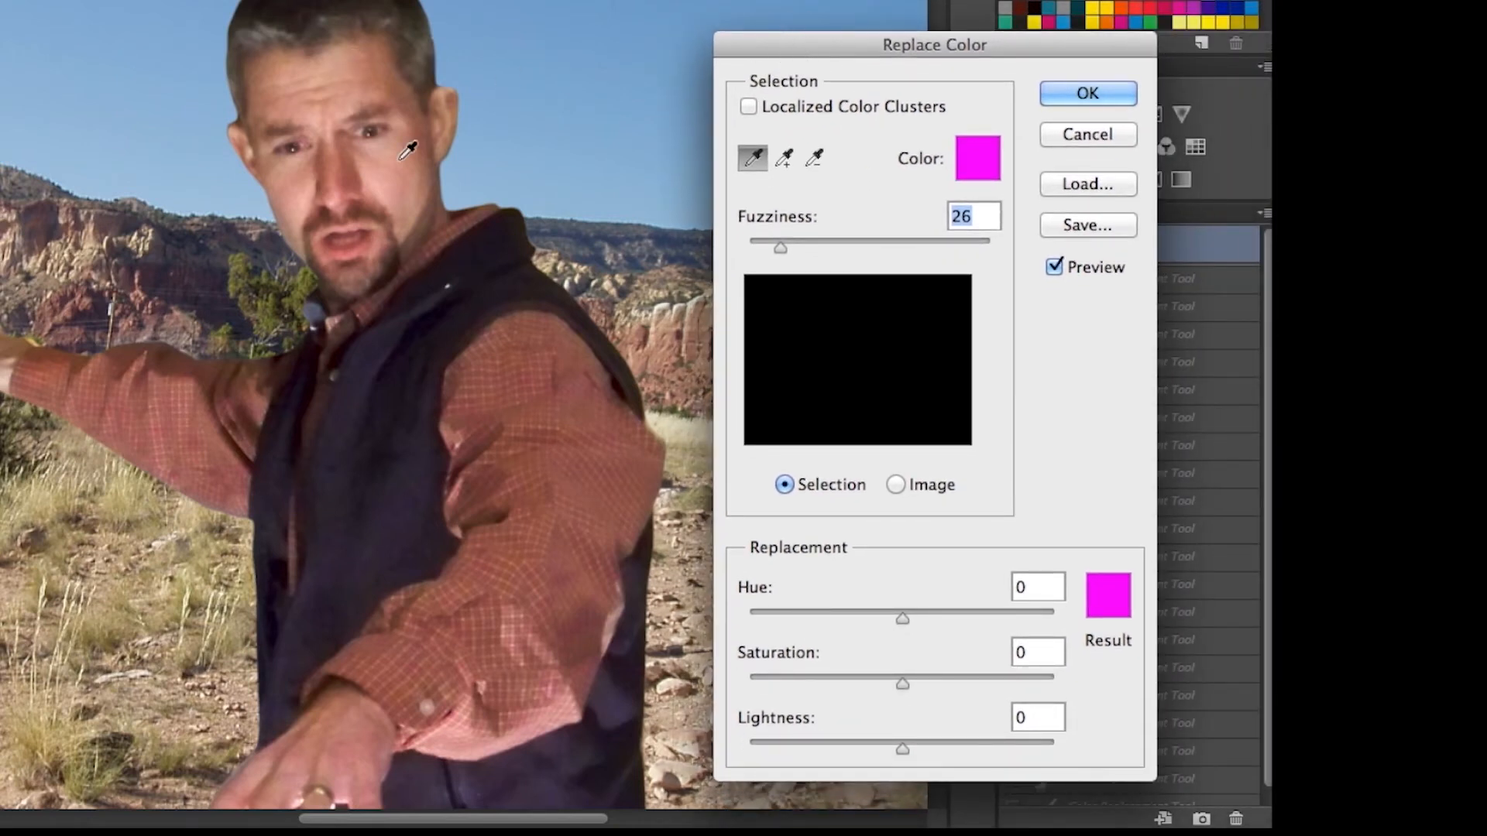
pyautogui.click(398, 182)
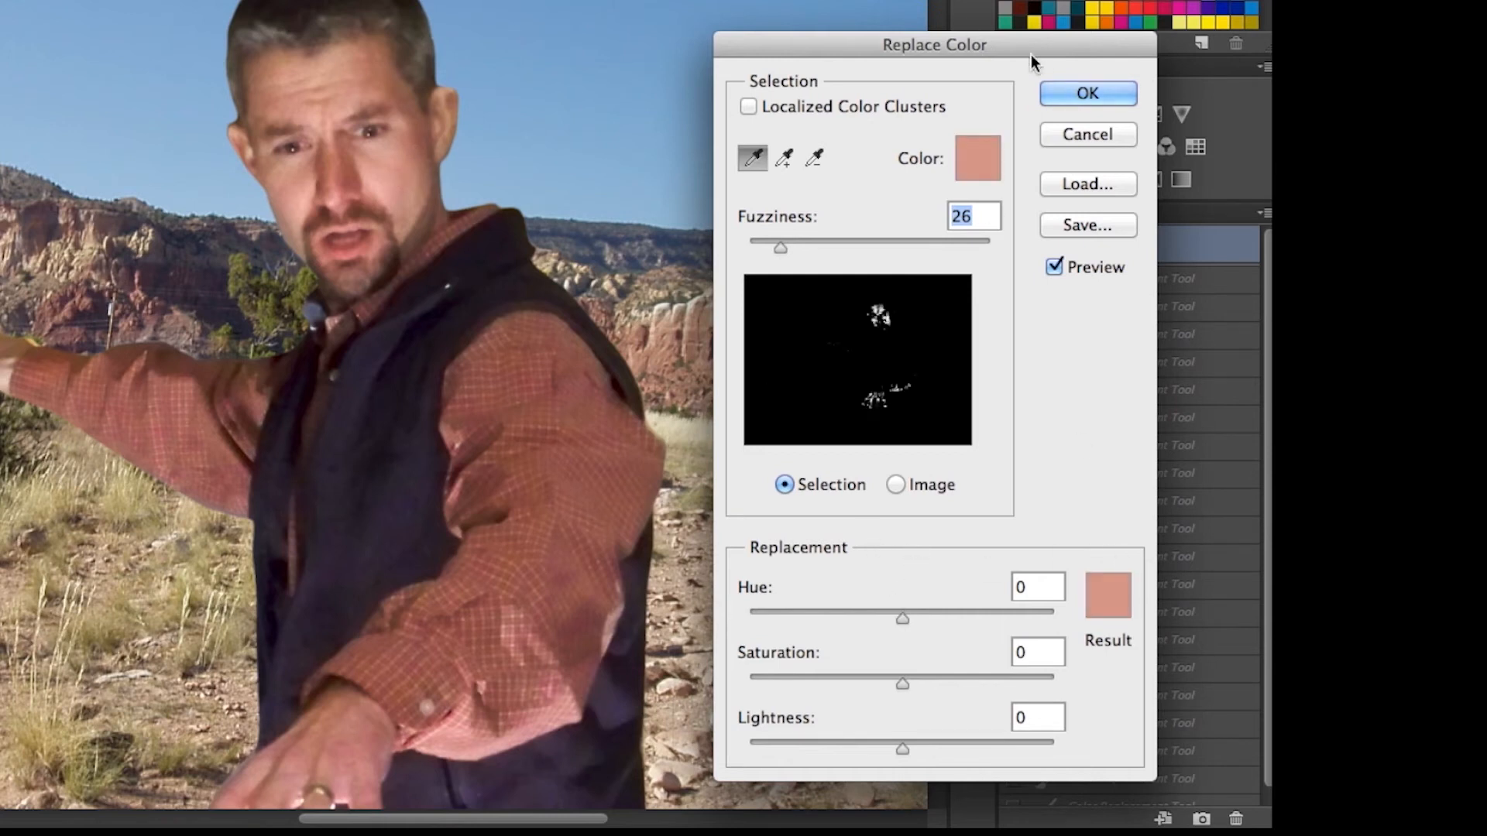
# Set the replacement result color to bright green (00ff00) from the saved swatches.
pyautogui.moveTo(1047, 48); pyautogui.dragTo(743, 13)
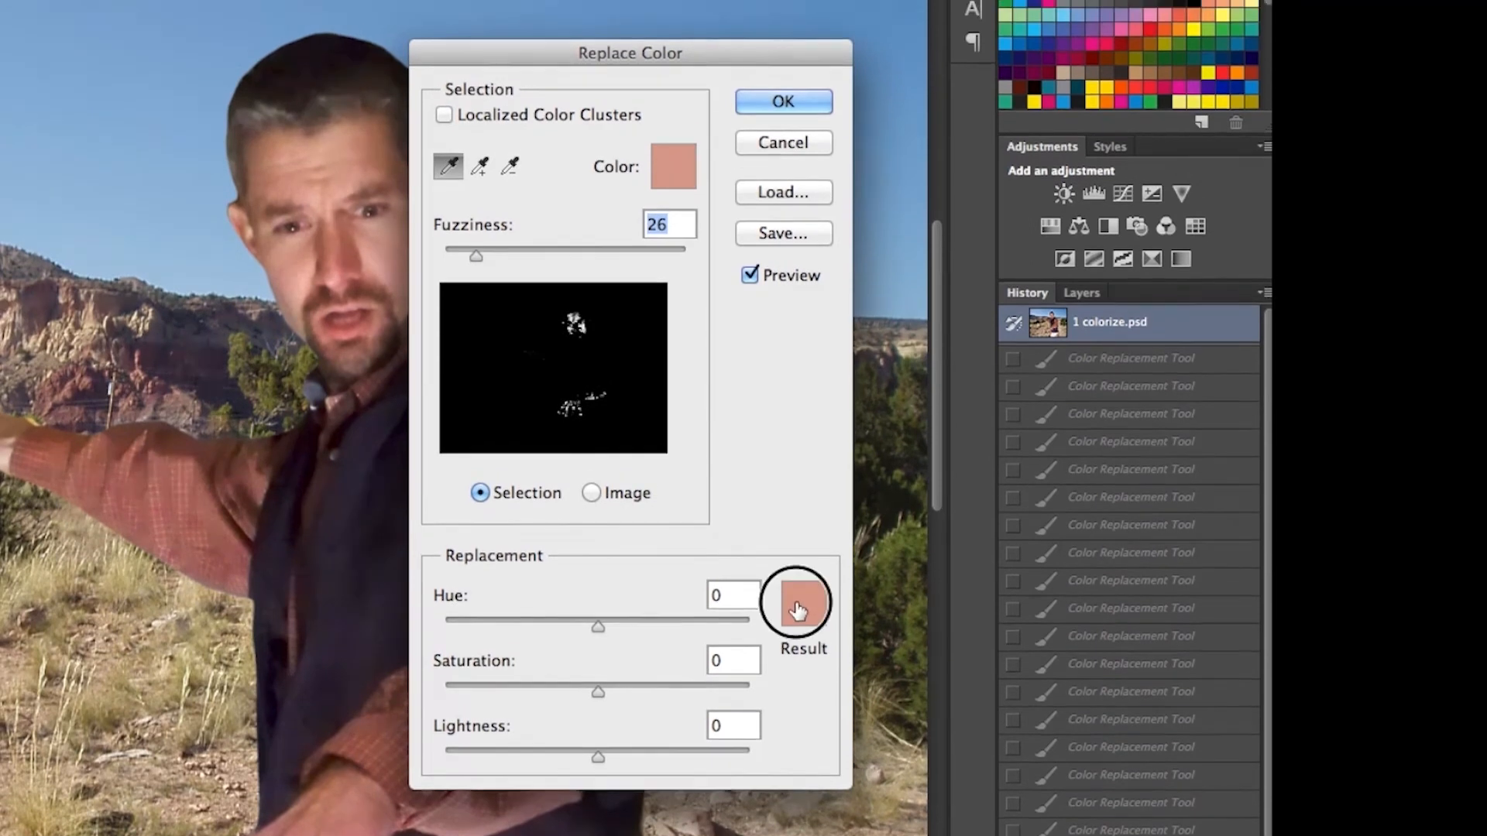
pyautogui.click(797, 610)
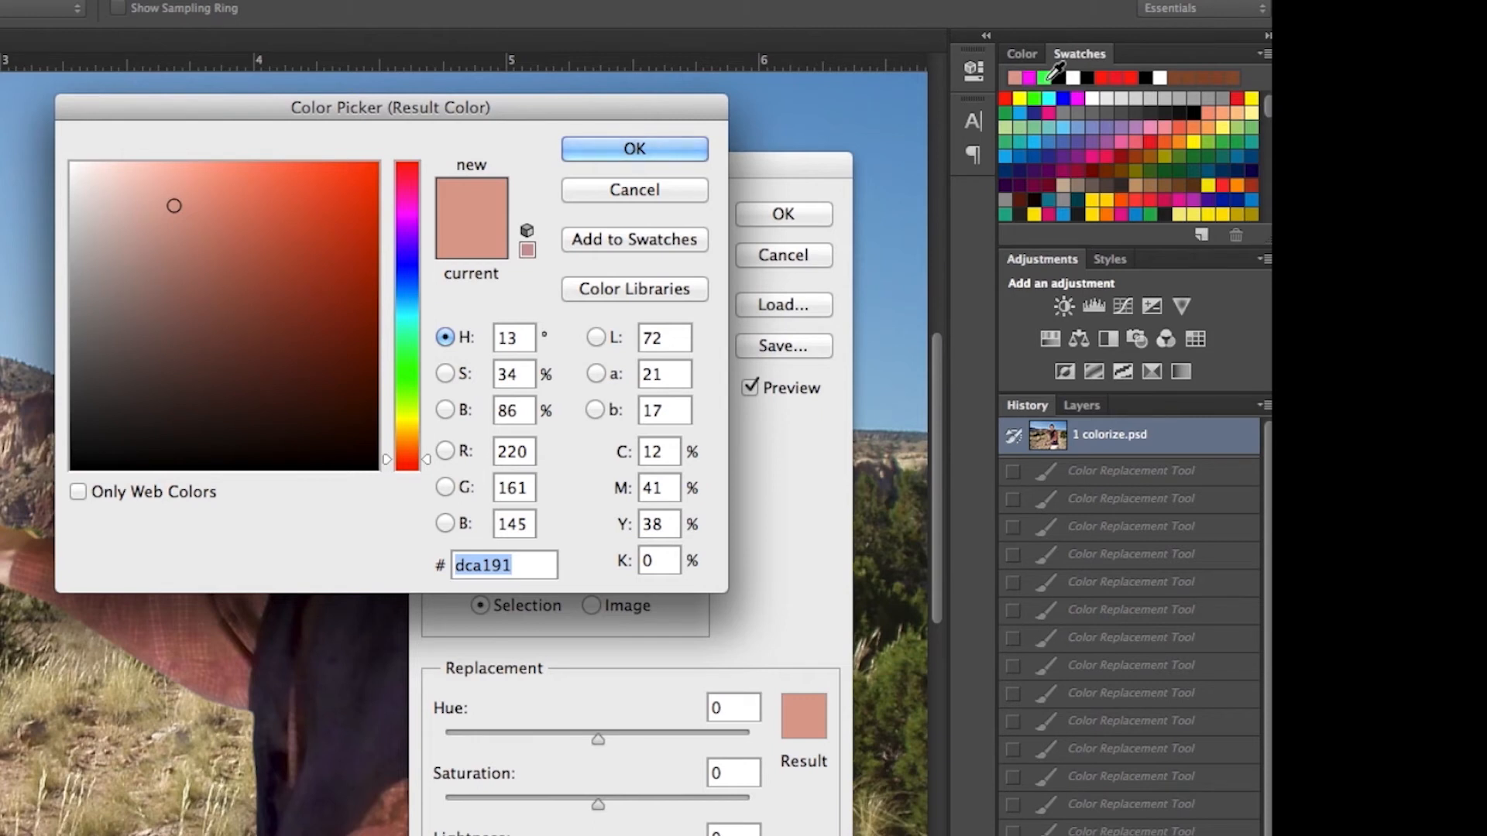
pyautogui.click(1048, 78)
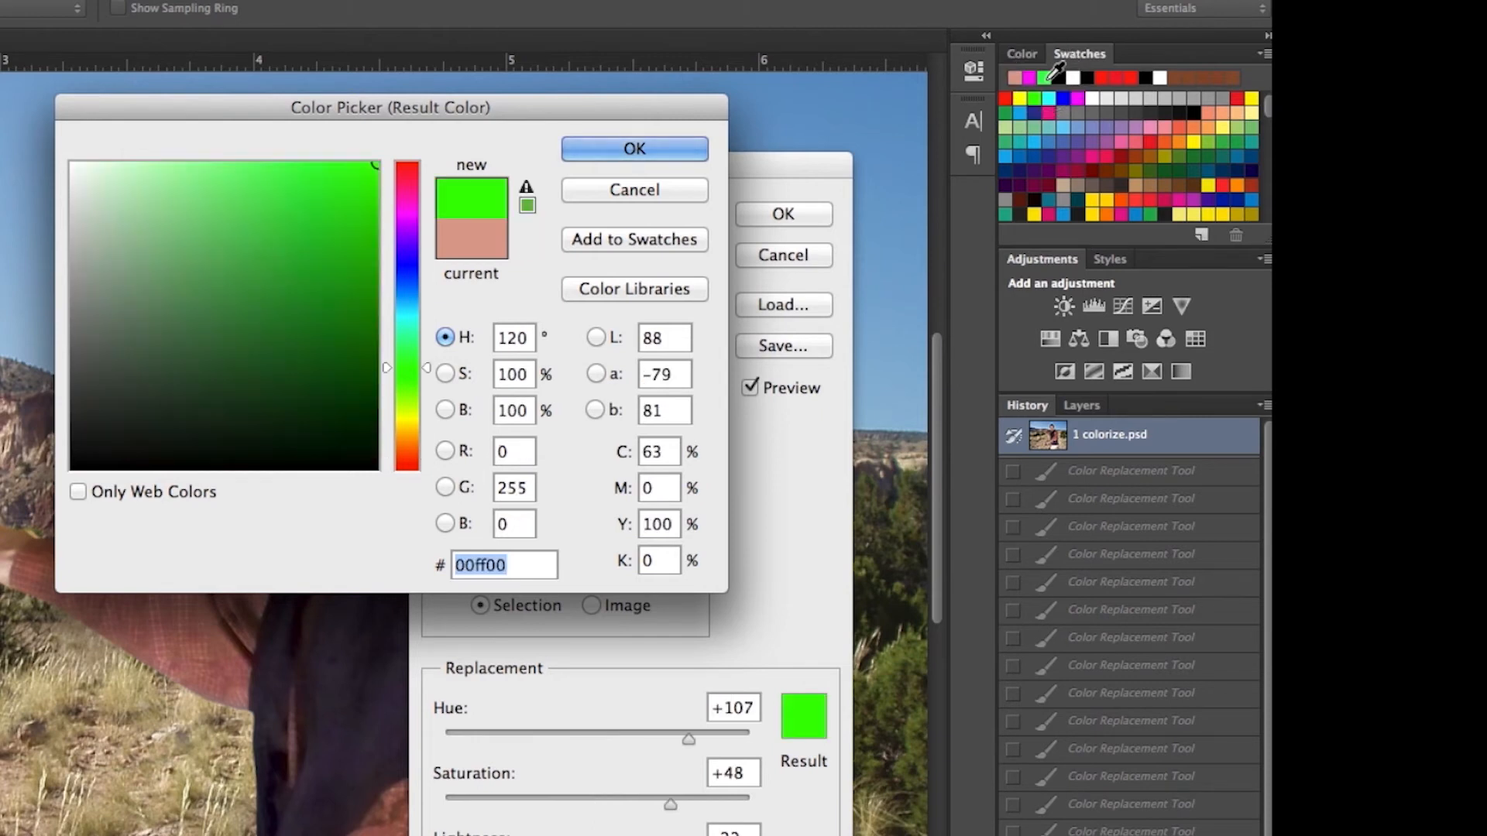
pyautogui.click(634, 149)
# Raise the Replace Color fuzziness to 87 and apply the green adjustment.
pyautogui.moveTo(549, 149); pyautogui.dragTo(827, 99)
pyautogui.moveTo(756, 307); pyautogui.dragTo(802, 306)
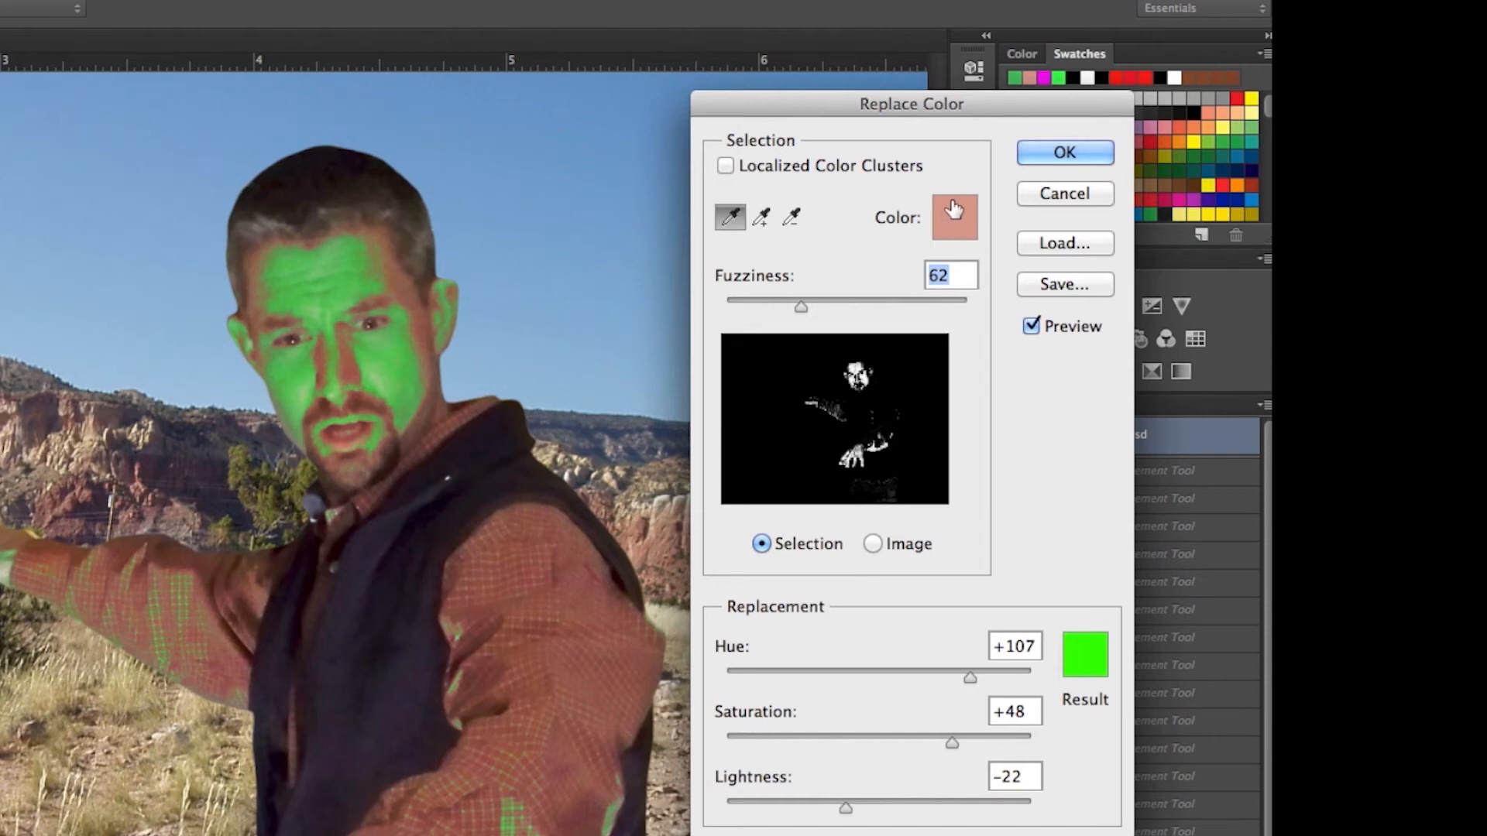
pyautogui.moveTo(801, 307)
pyautogui.mouseDown()
pyautogui.moveTo(963, 295)
pyautogui.moveTo(830, 305)
pyautogui.mouseUp()
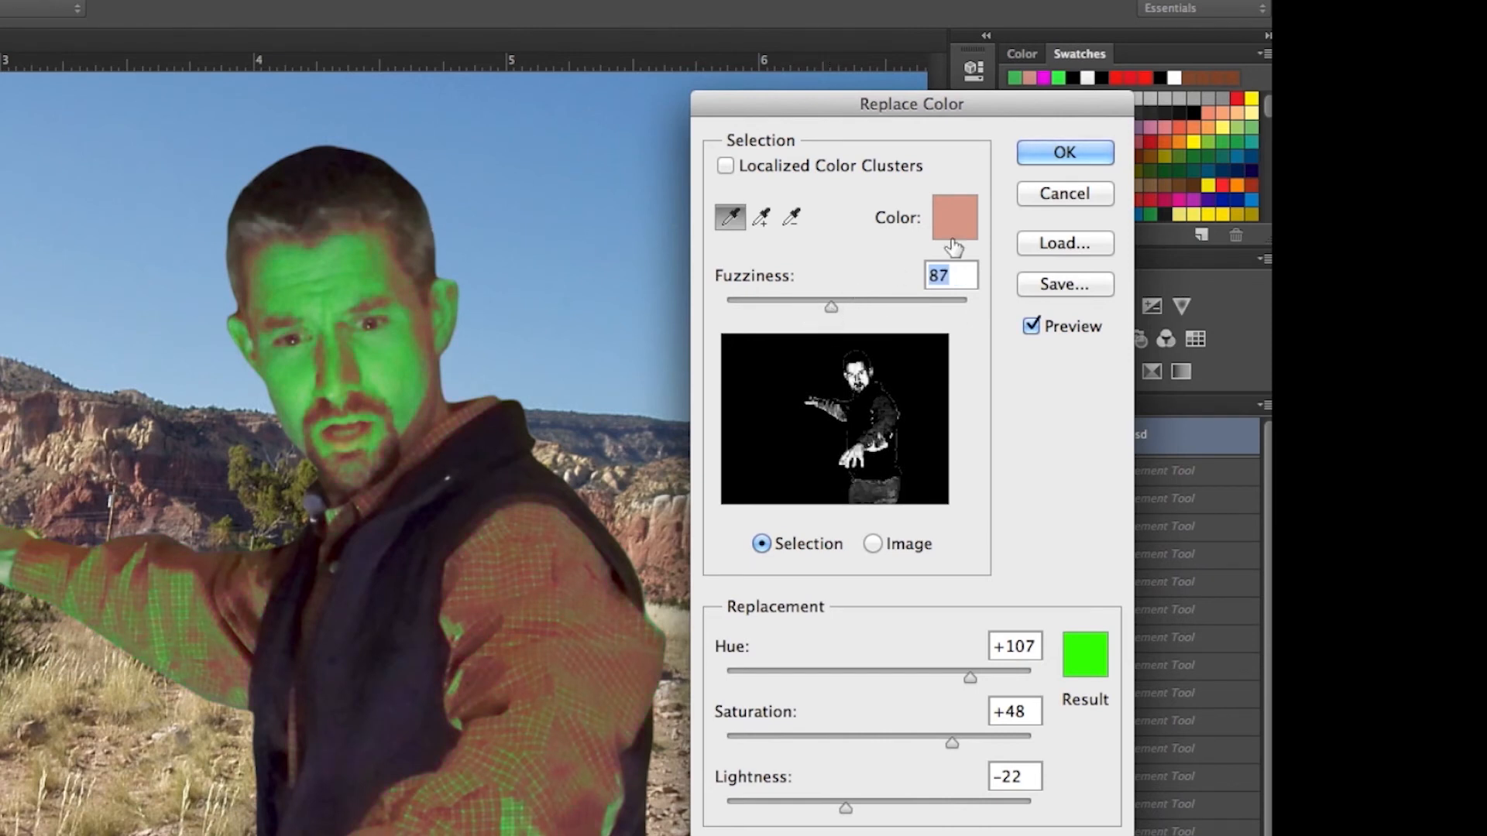
pyautogui.click(1066, 152)
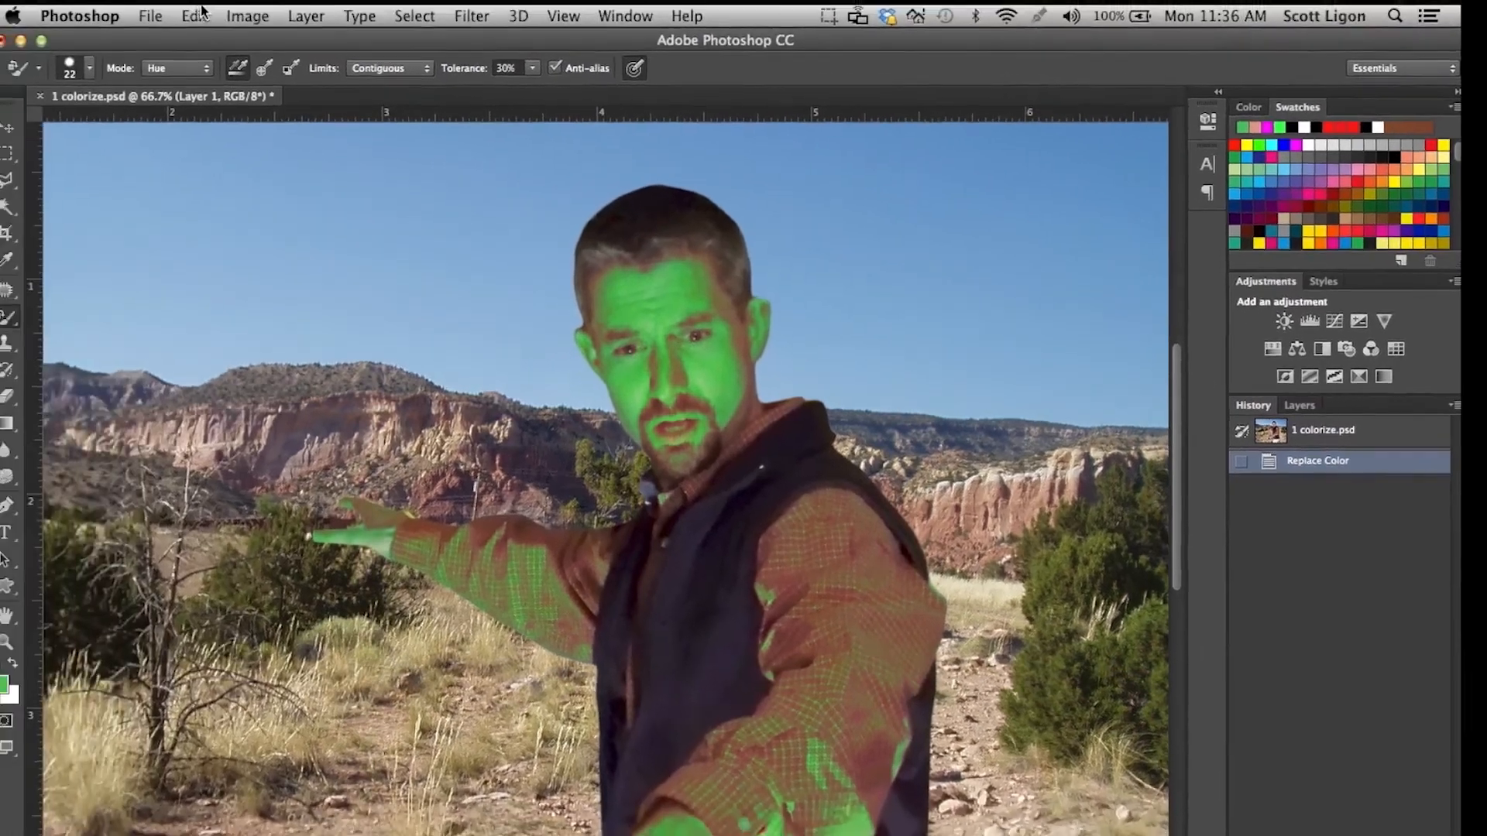
# Start a second Replace Color adjustment and sample the brown skin at the edge of the face beside the ear.
pyautogui.click(247, 15)
pyautogui.moveTo(267, 72)
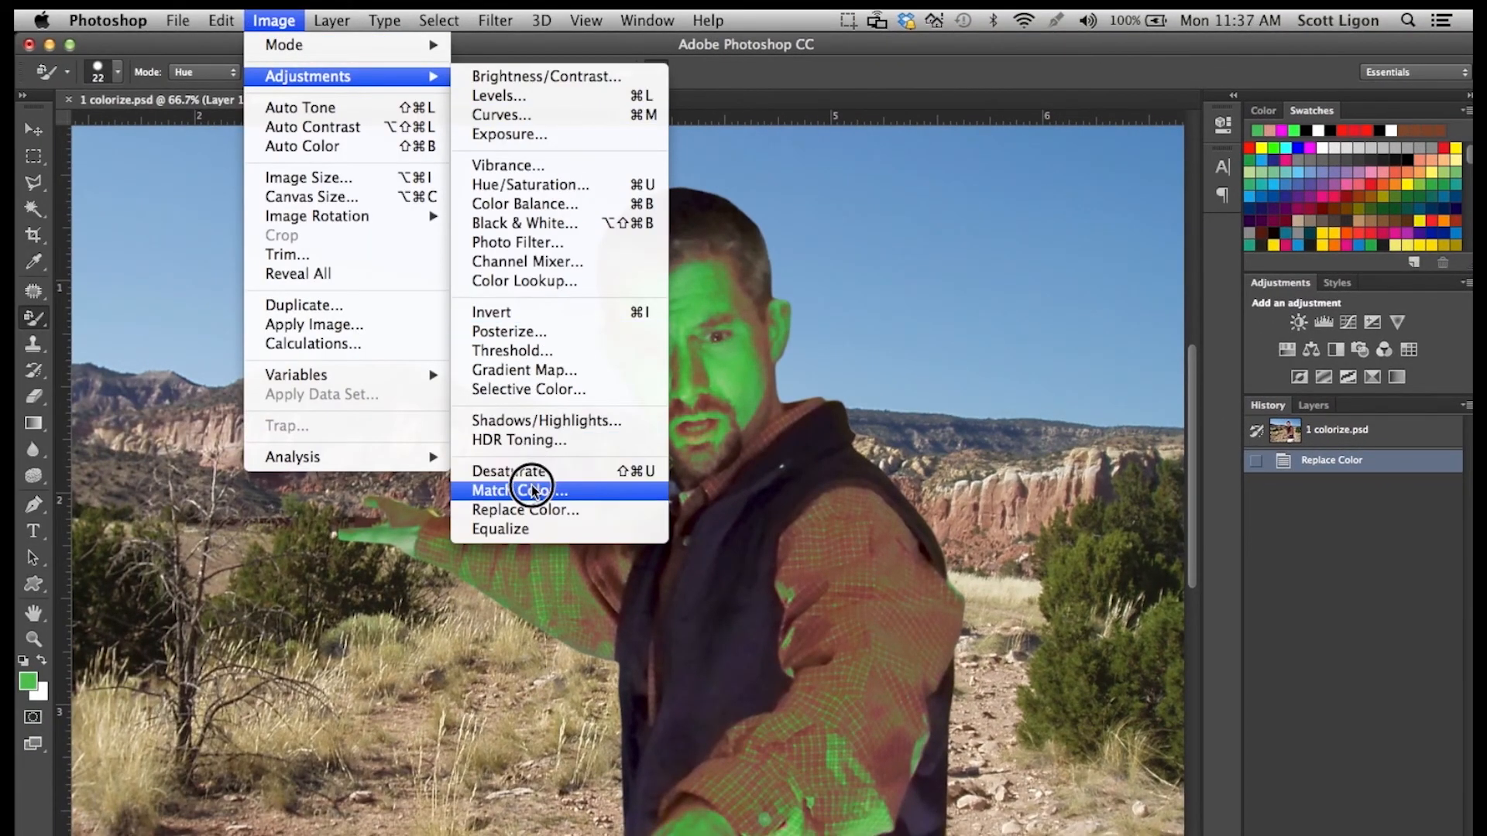
pyautogui.click(531, 508)
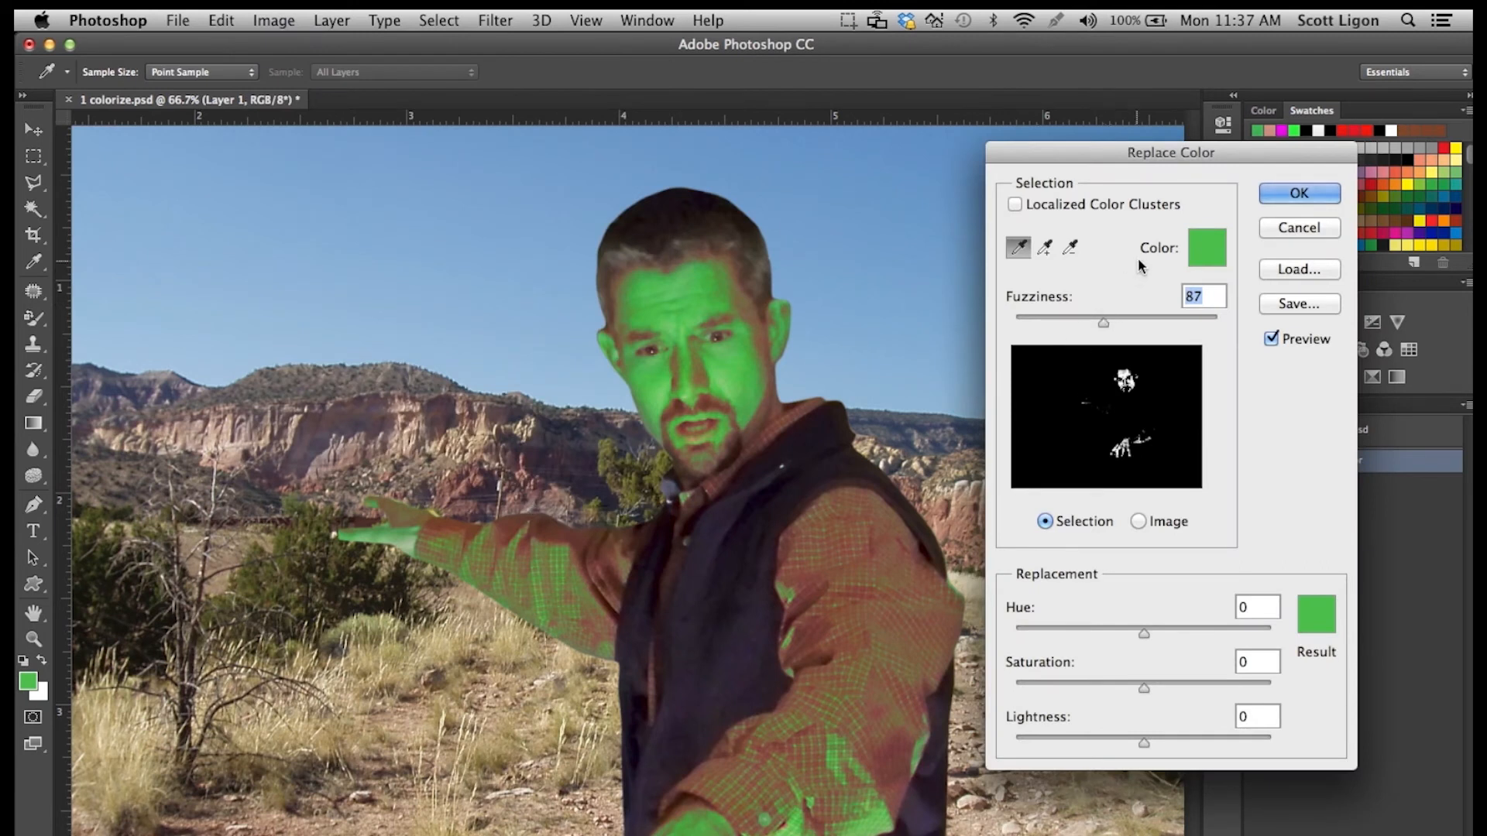
pyautogui.click(759, 317)
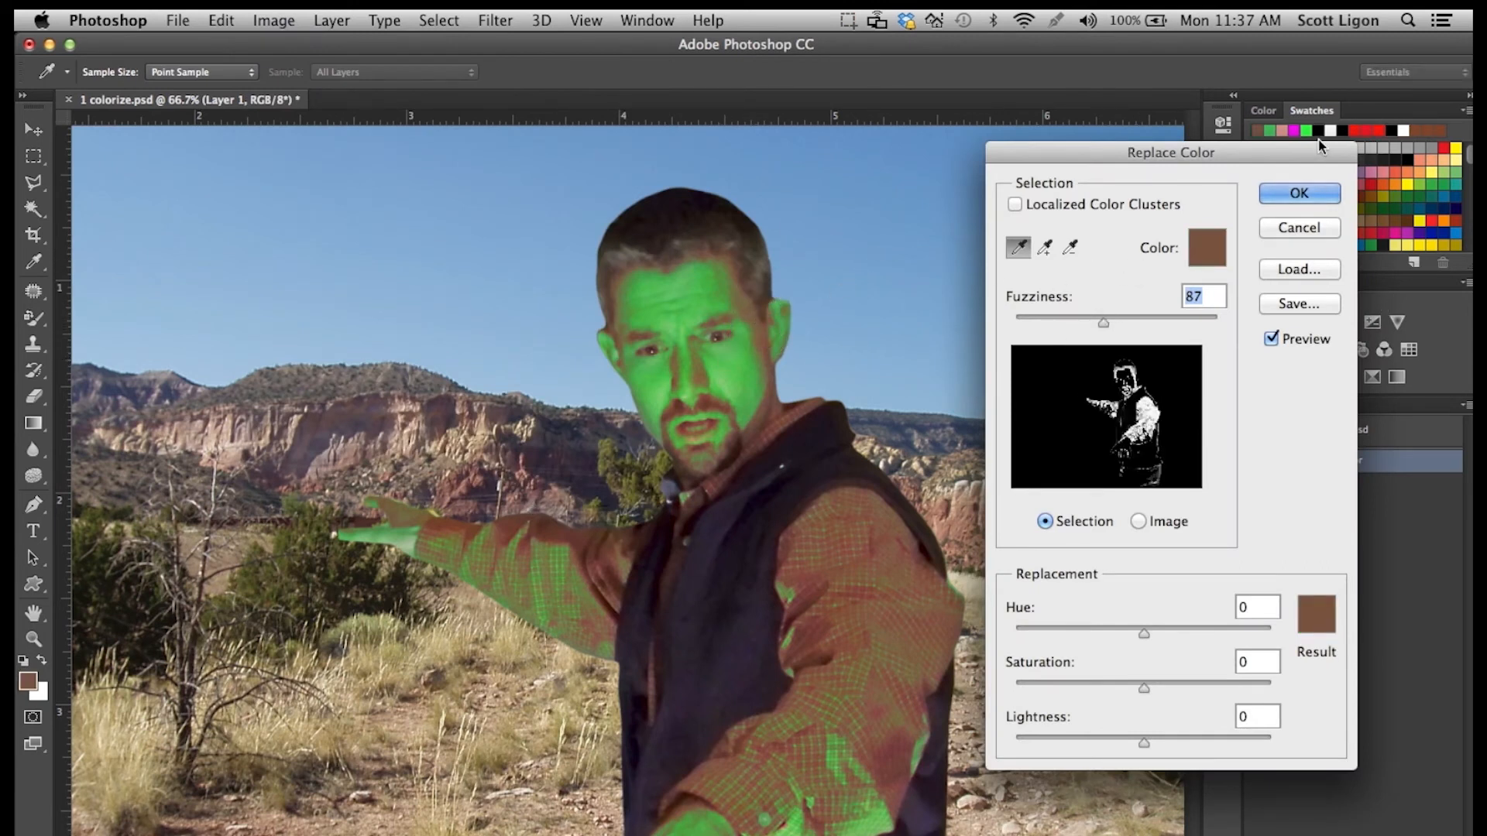
# Set the second adjustment's result color to magenta from the saved swatches.
pyautogui.moveTo(1314, 155); pyautogui.dragTo(1142, 165)
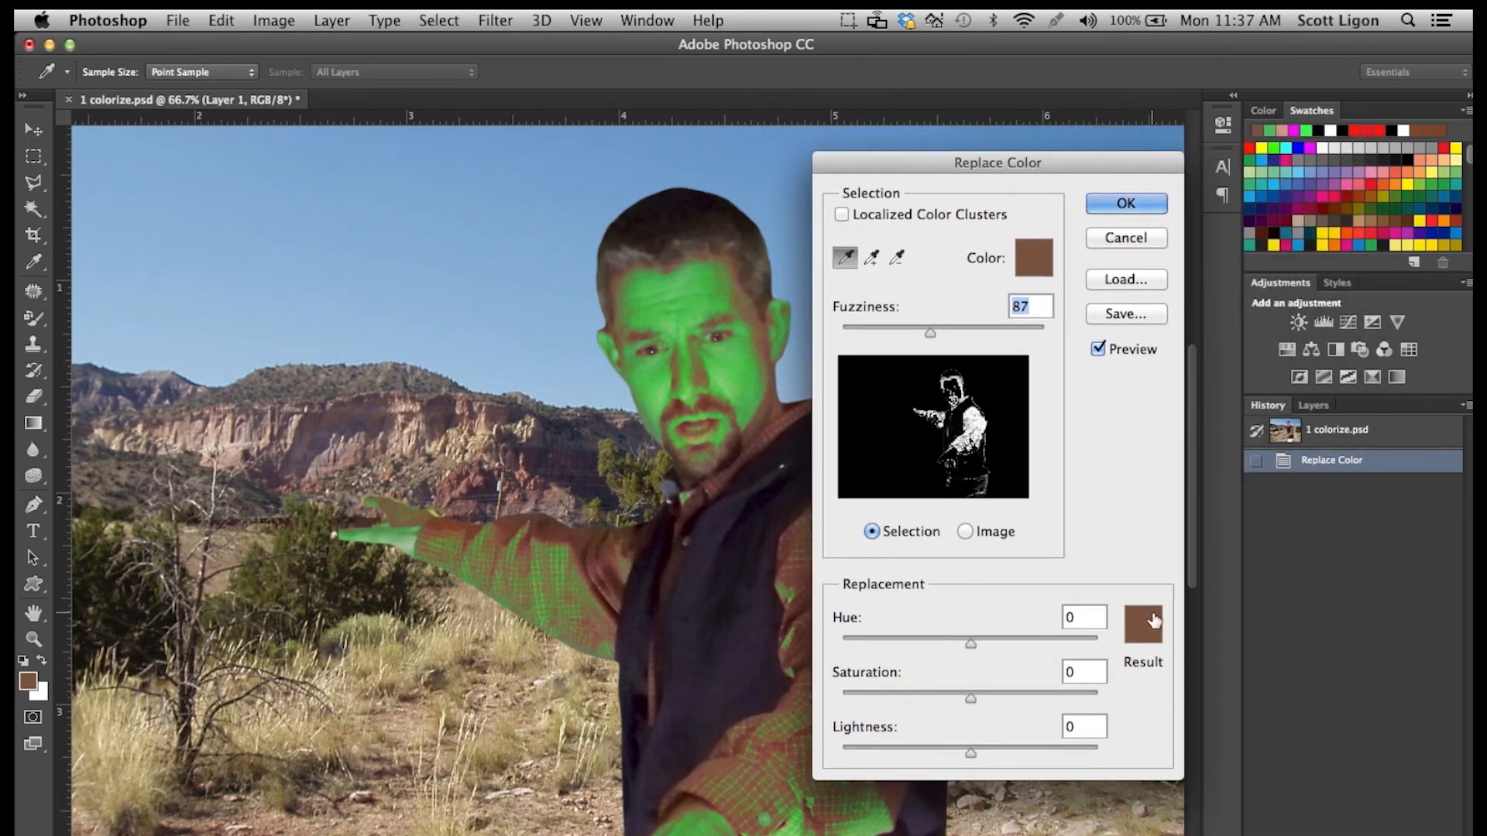
pyautogui.click(1145, 617)
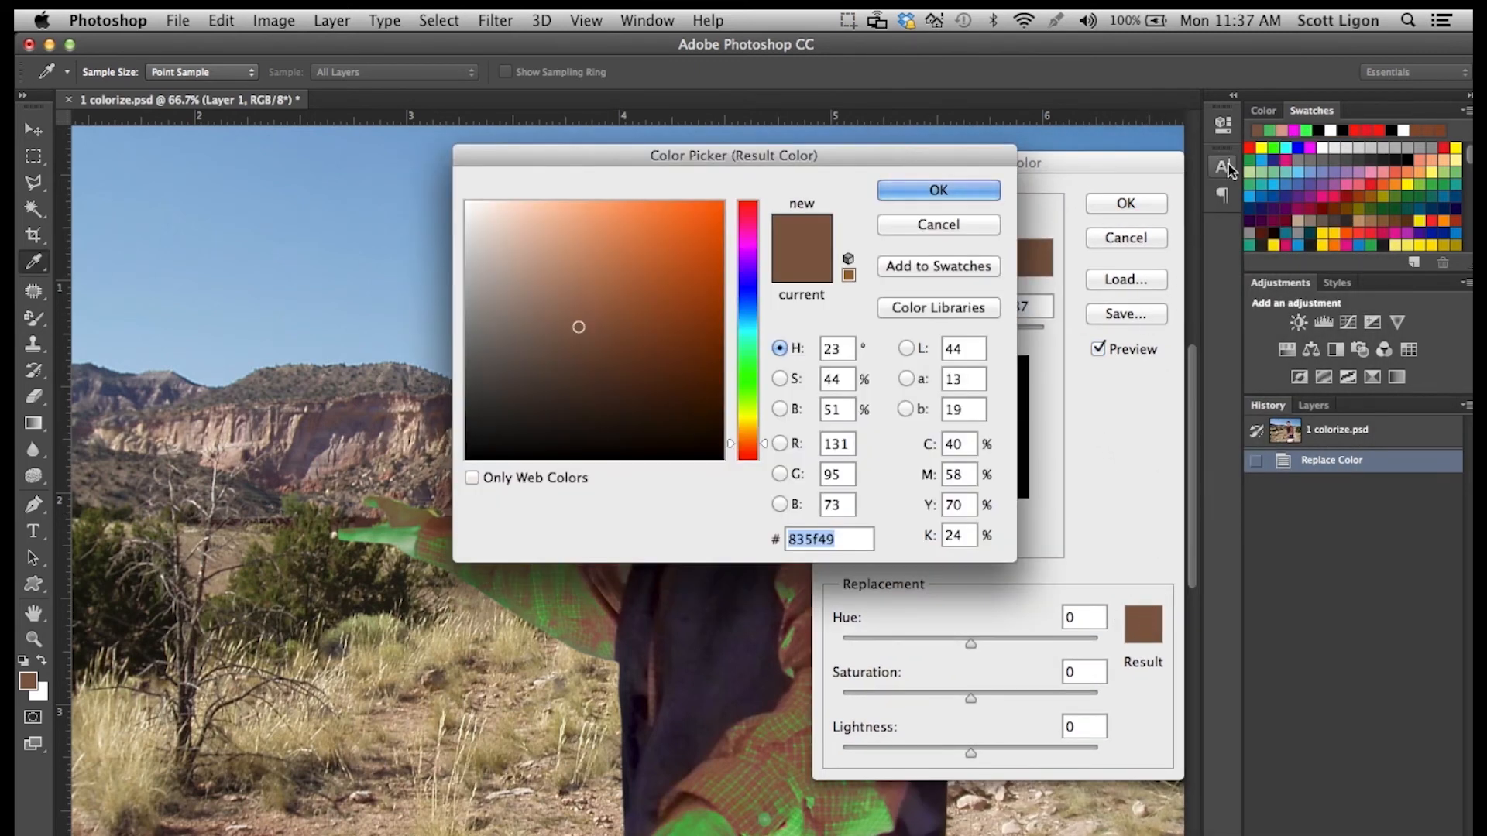
pyautogui.click(1298, 130)
pyautogui.click(939, 191)
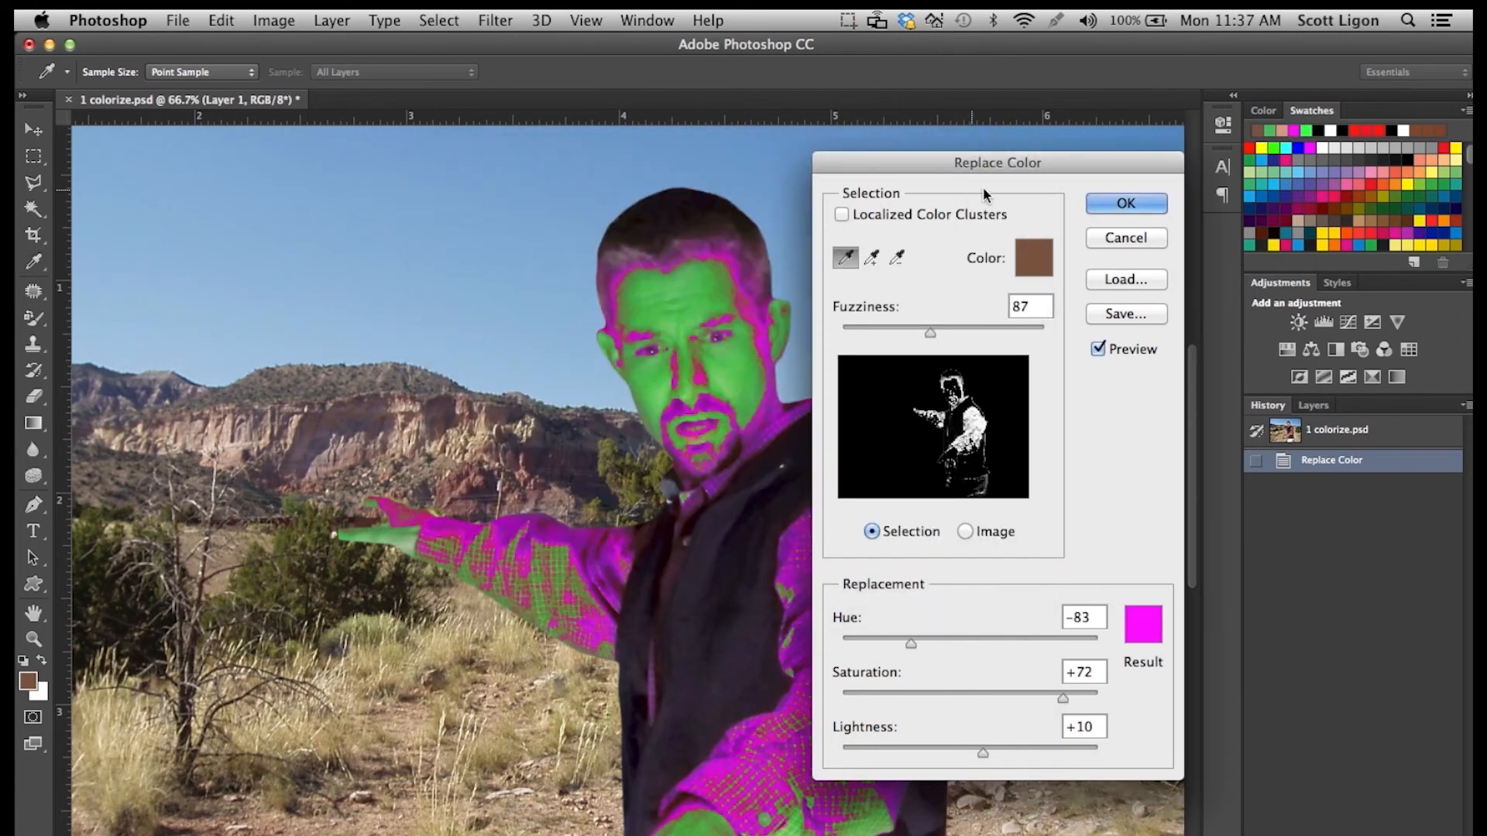
# Adjust the replacement to fuzziness 115, hue -88 and saturation +38, and apply it.
pyautogui.moveTo(930, 331); pyautogui.dragTo(959, 332)
pyautogui.moveTo(1062, 695); pyautogui.dragTo(1028, 695)
pyautogui.moveTo(913, 164); pyautogui.dragTo(1077, 99)
pyautogui.moveTo(1075, 579); pyautogui.dragTo(1072, 582)
pyautogui.moveTo(1191, 633); pyautogui.dragTo(1182, 635)
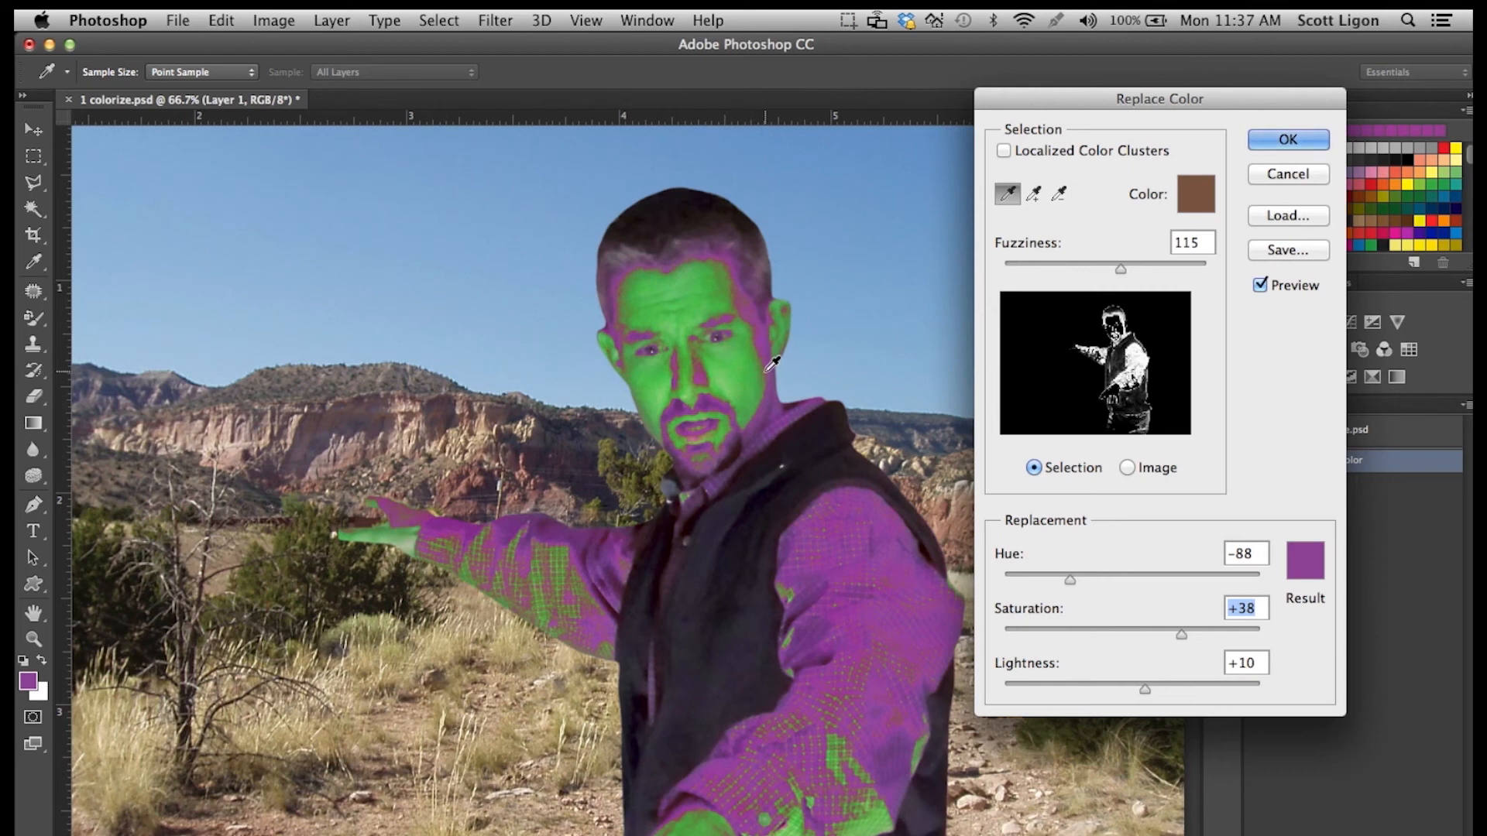
pyautogui.click(1269, 143)
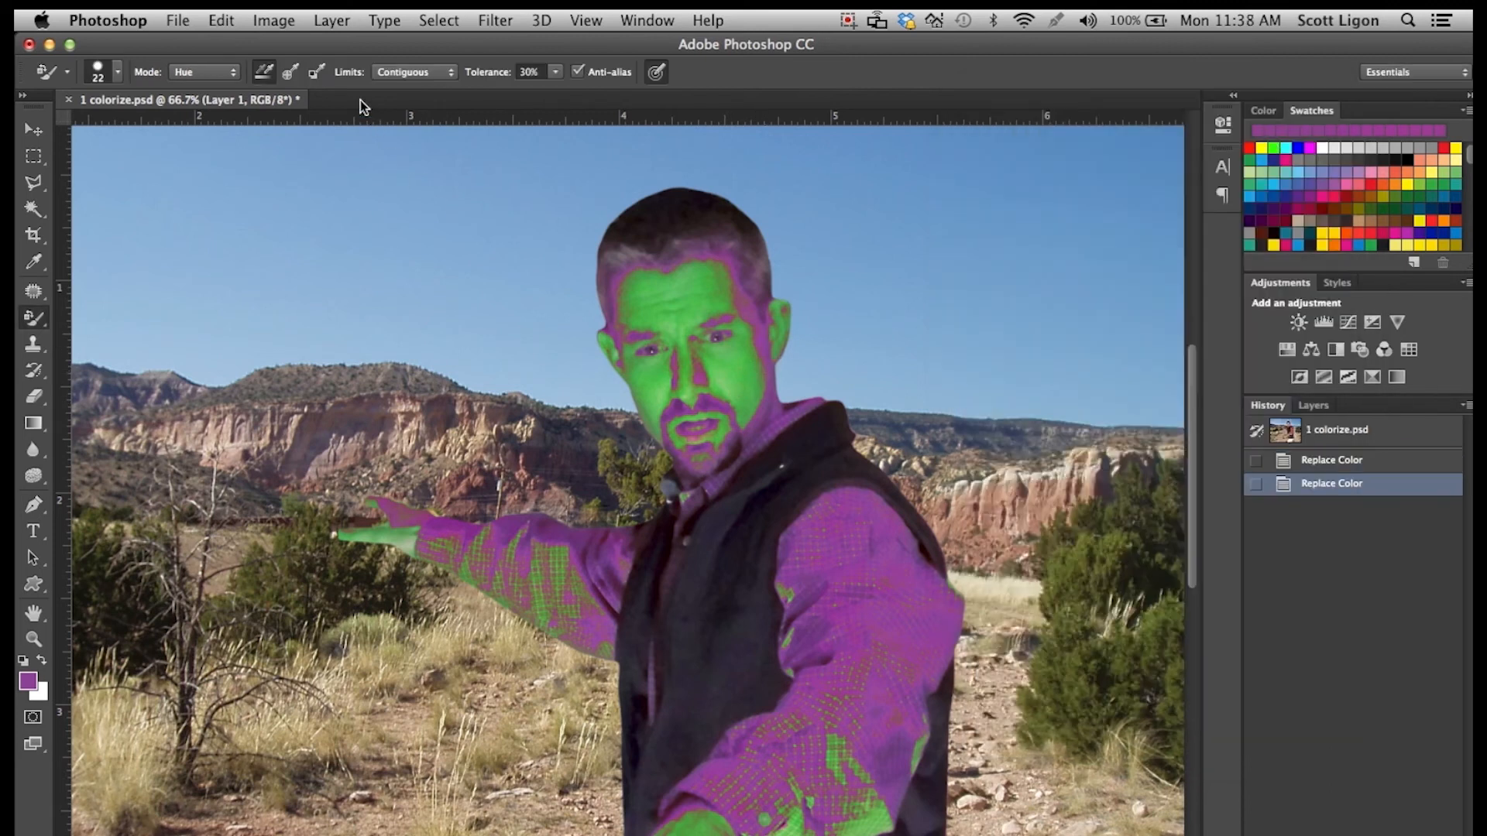
# Start another Replace Color adjustment on the man's layer.
pyautogui.click(285, 26)
pyautogui.moveTo(294, 76)
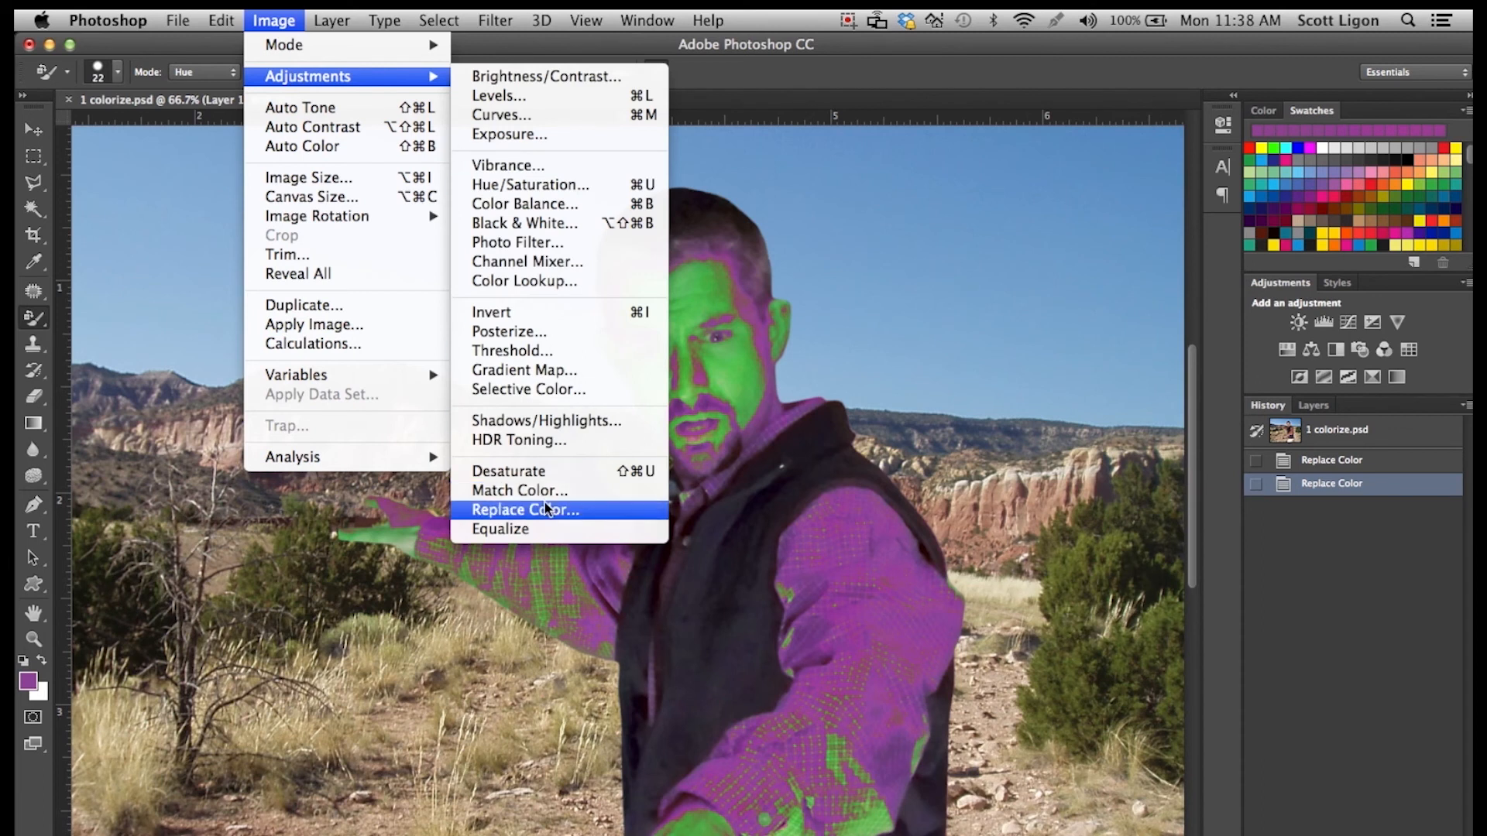